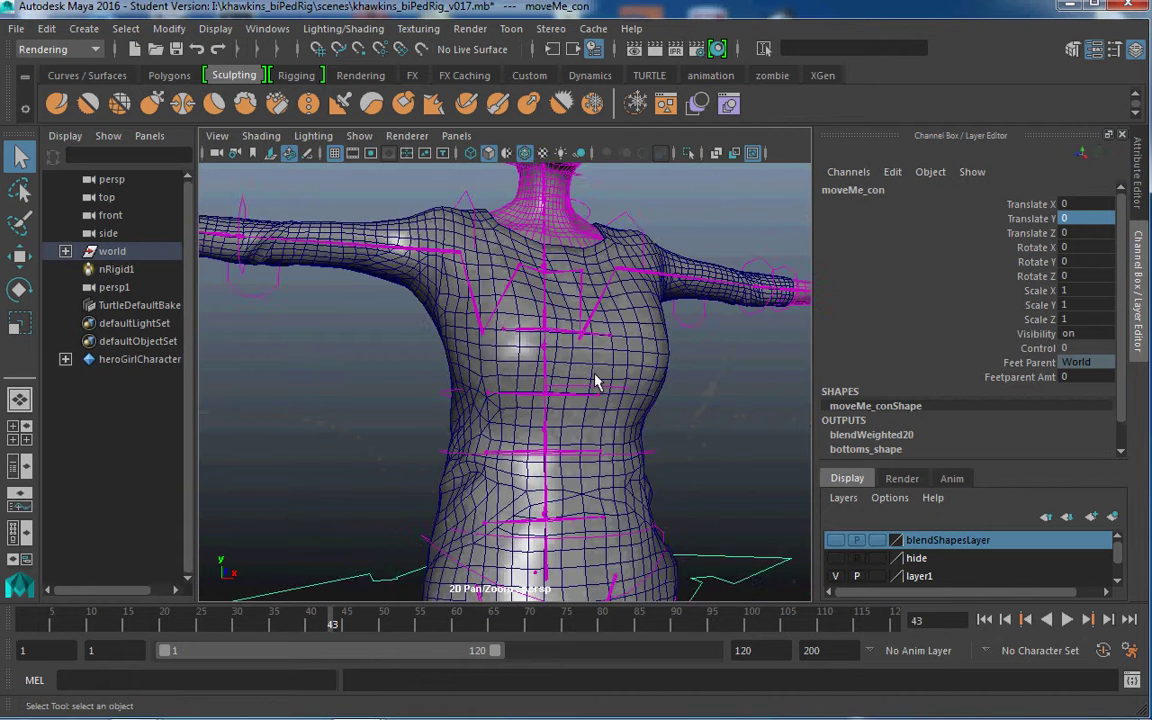
Enlarge the display layer list so that all the layers down to bodyGeo are shown
{"action": "left_click_drag", "start_coordinate": [615, 391], "coordinate": [570, 382], "text": "alt"}
{"action": "middle_click_drag", "start_coordinate": [570, 382], "coordinate": [566, 344], "text": "alt"}
{"action": "scroll", "coordinate": [566, 344], "scroll_direction": "down", "scroll_amount": 5}
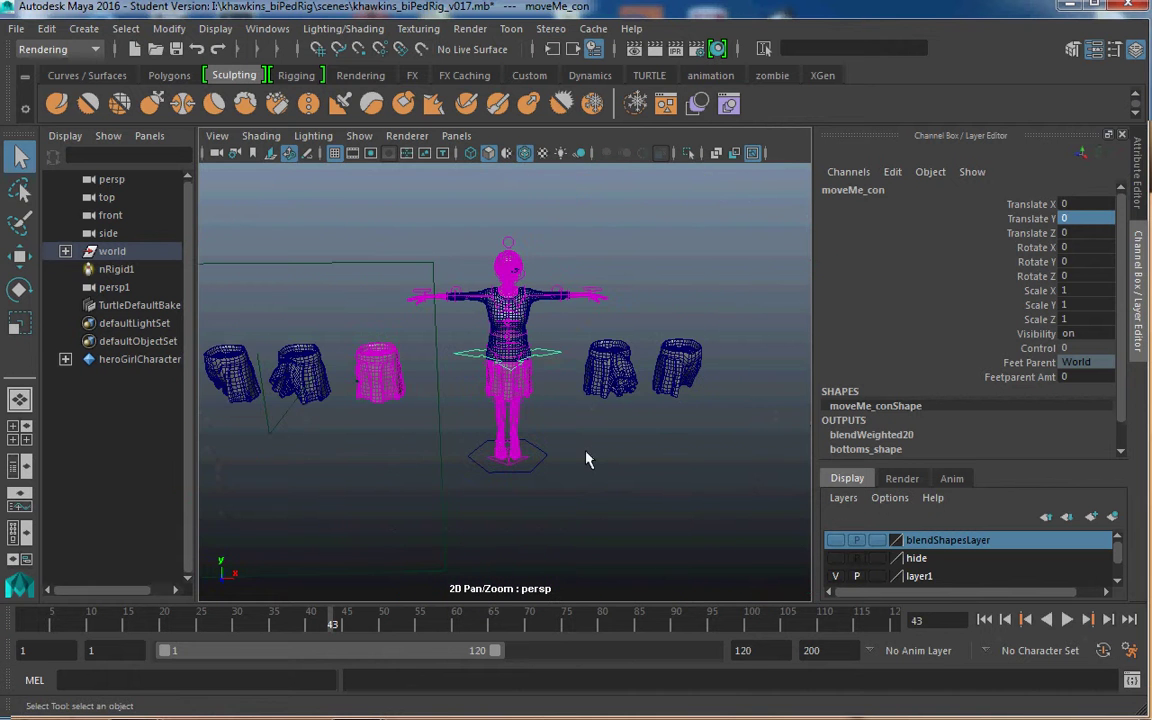
{"action": "scroll", "coordinate": [610, 460], "scroll_direction": "up", "scroll_amount": 2}
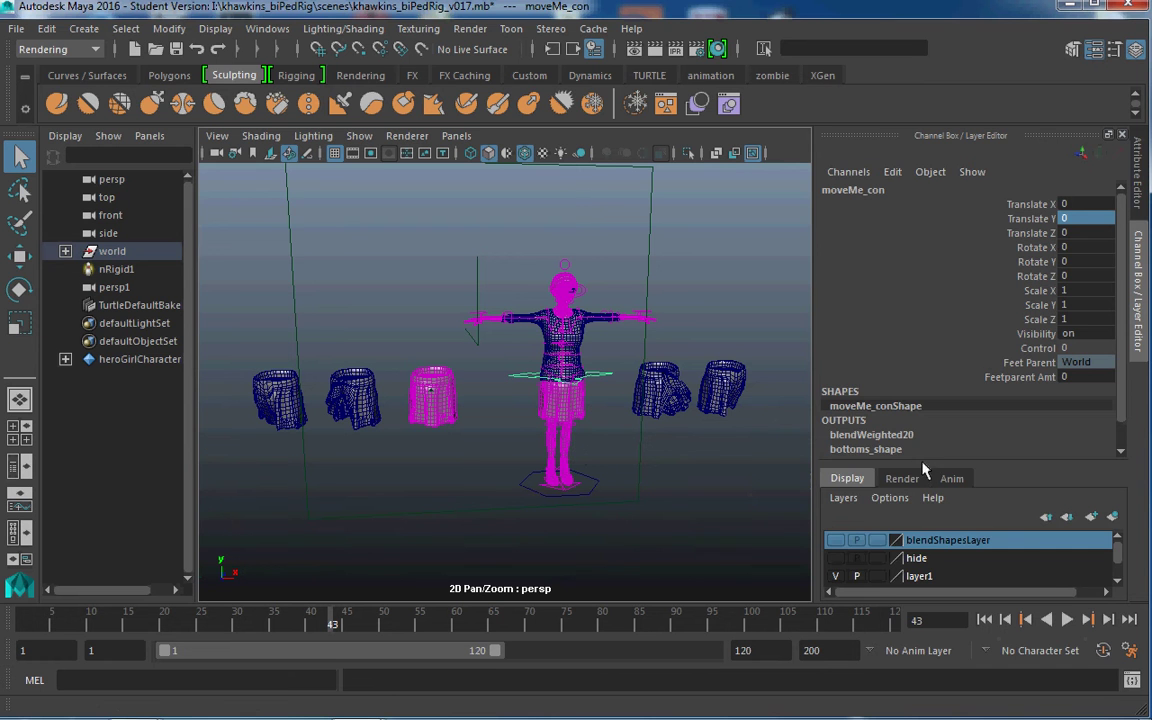
{"action": "left_click_drag", "start_coordinate": [924, 462], "coordinate": [923, 381]}
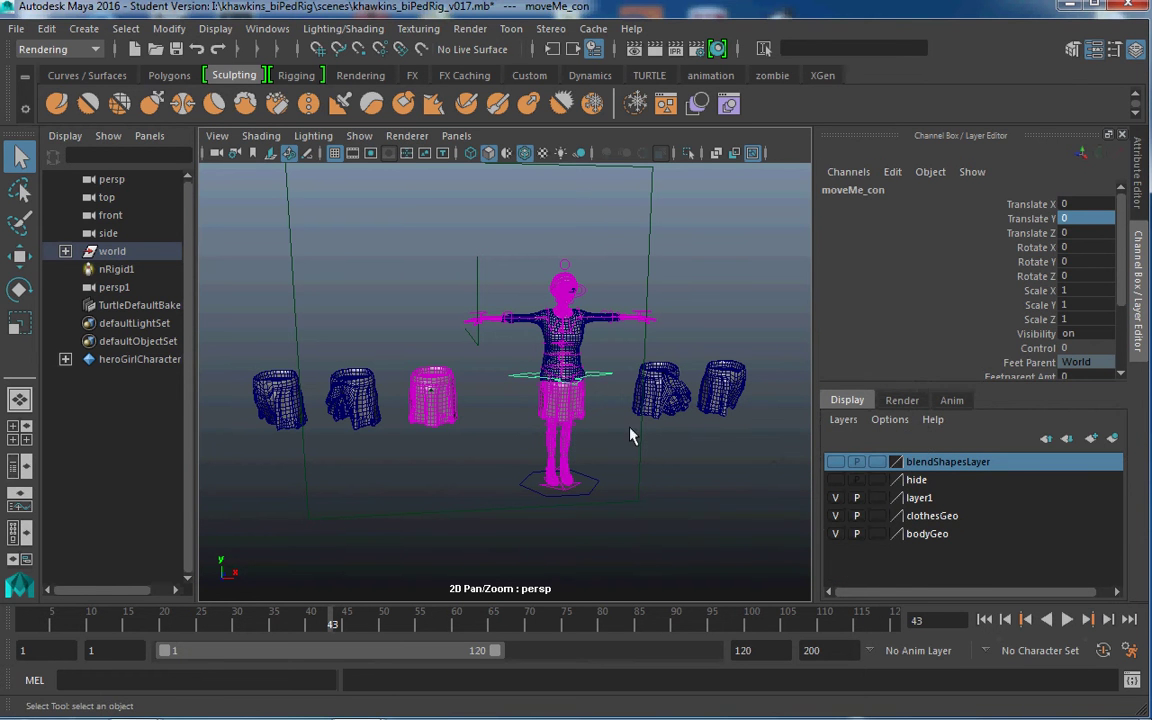
Expand the world group in the Outliner to list its child groups
{"action": "left_click_drag", "start_coordinate": [645, 425], "coordinate": [617, 436], "text": "alt"}
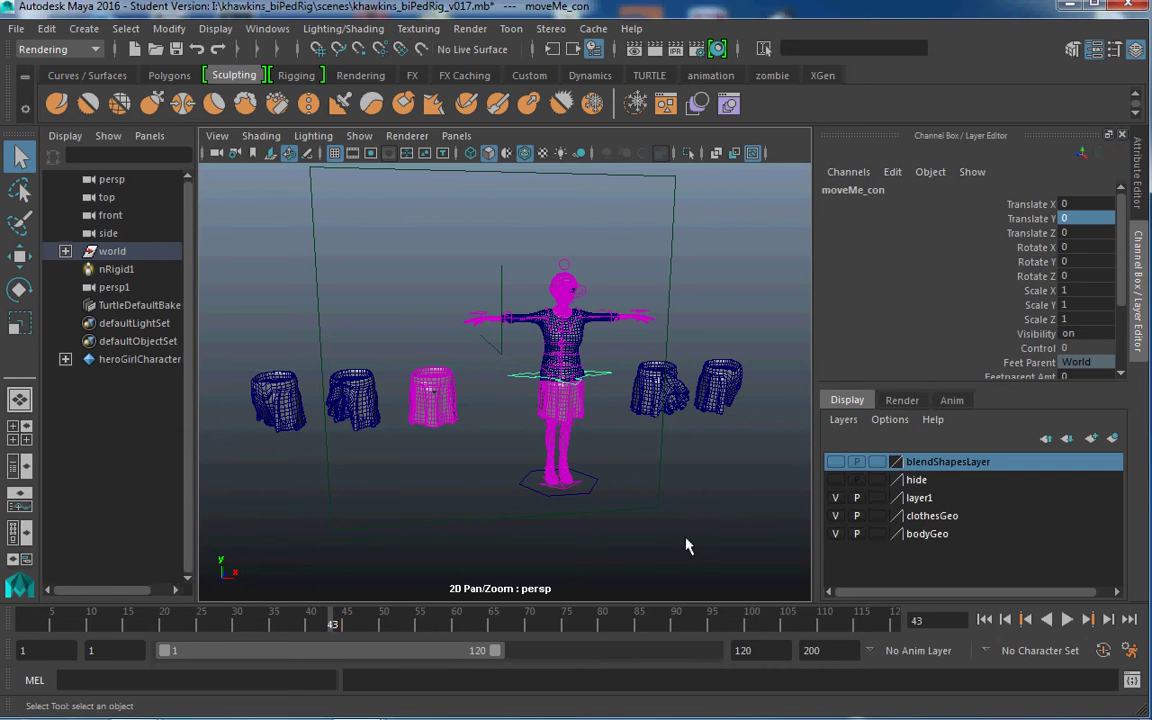
{"action": "scroll", "coordinate": [617, 476], "scroll_direction": "up", "scroll_amount": 4}
{"action": "scroll", "coordinate": [642, 476], "scroll_direction": "down", "scroll_amount": 4}
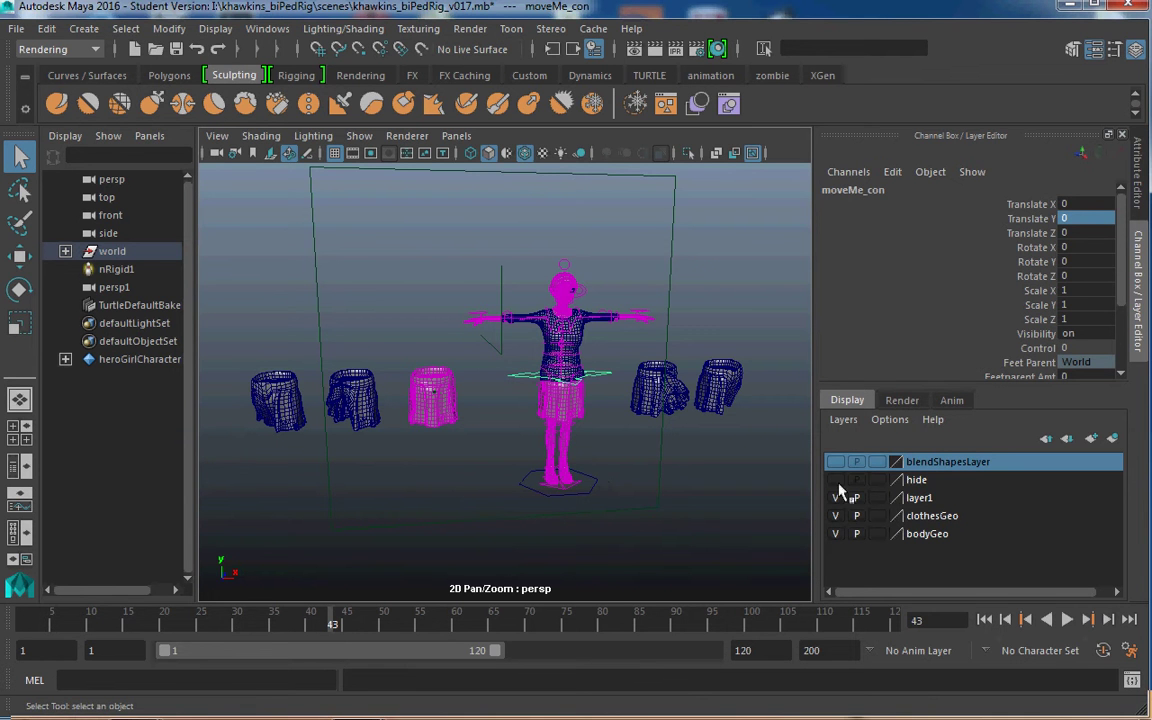
{"action": "left_click_drag", "start_coordinate": [463, 471], "coordinate": [465, 473], "text": "alt"}
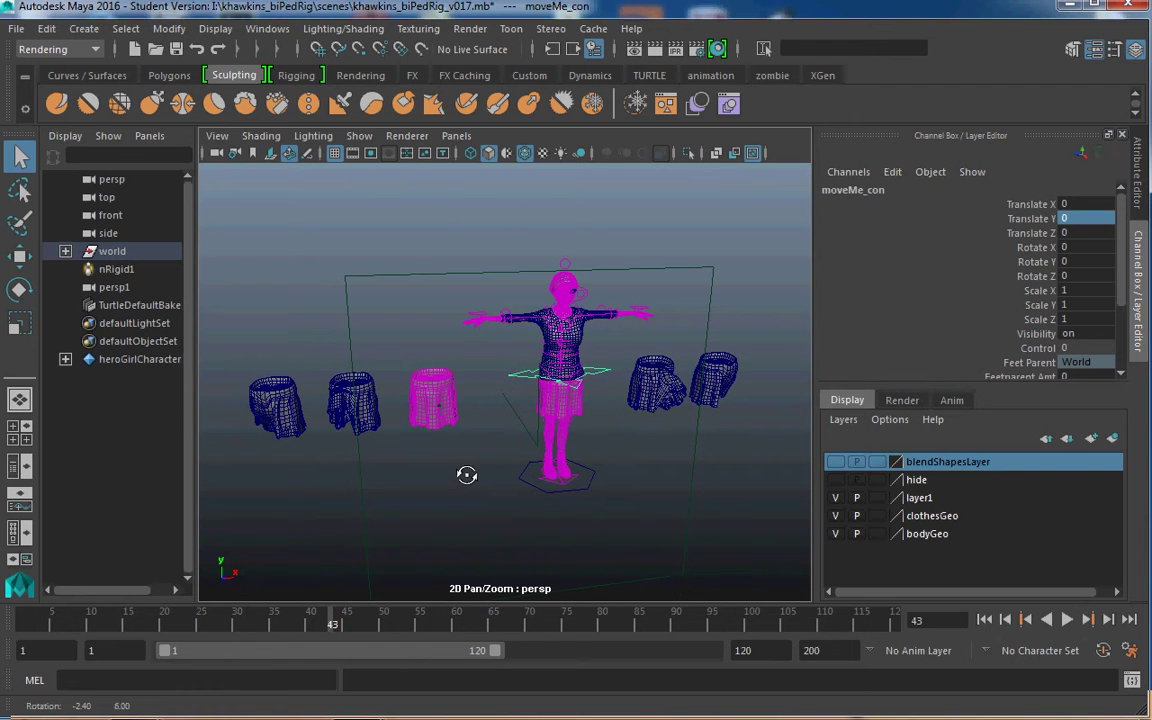
{"action": "left_click", "coordinate": [65, 251]}
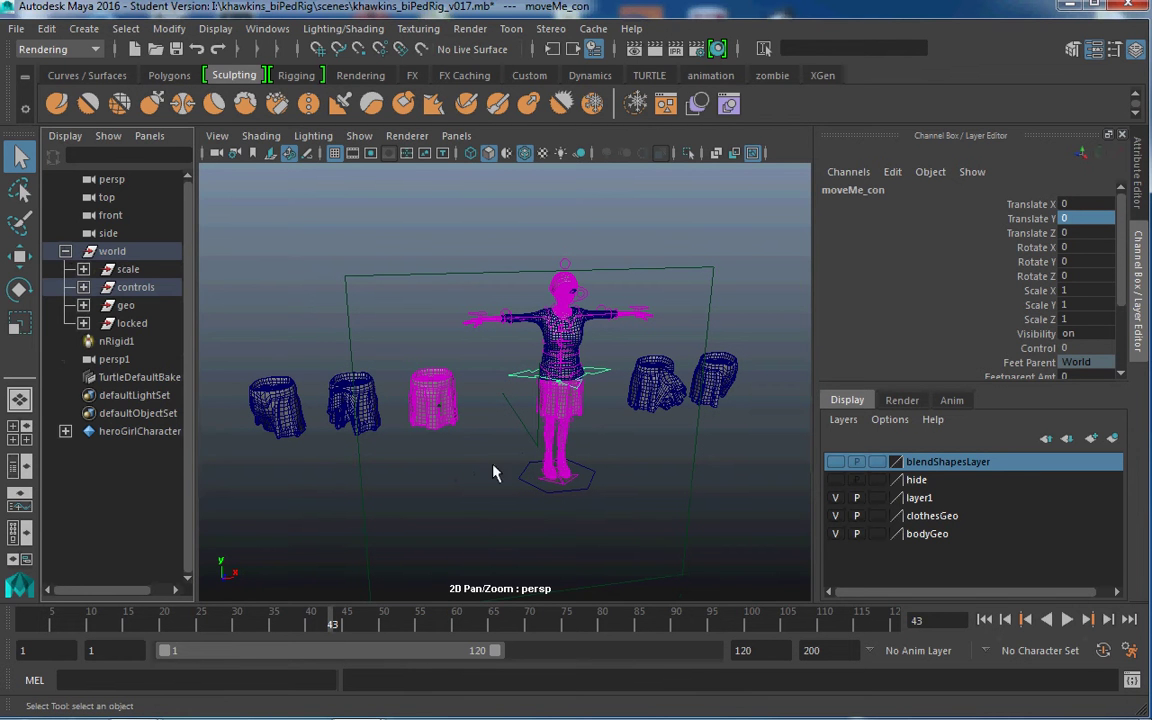
Add the five separate skirt meshes on both sides of the character to blendShapesLayer
{"action": "left_click", "coordinate": [275, 405]}
{"action": "left_click", "coordinate": [352, 405], "text": "shift"}
{"action": "left_click", "coordinate": [432, 400], "text": "shift"}
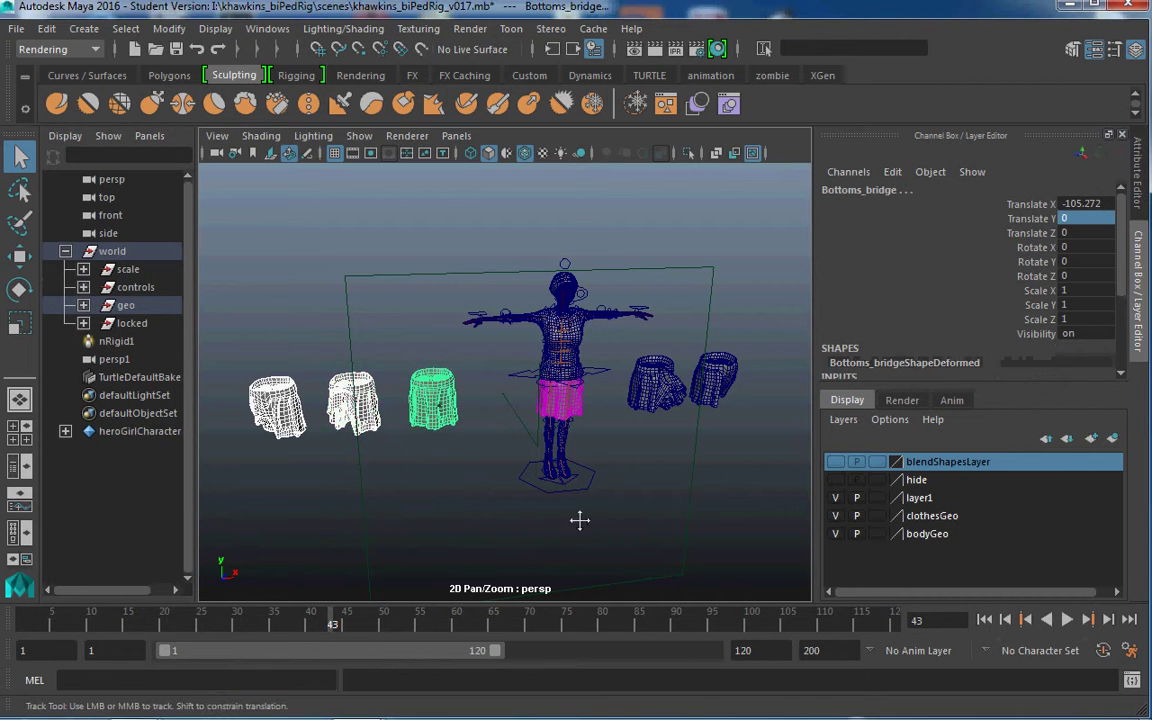
{"action": "scroll", "coordinate": [617, 487], "scroll_direction": "up", "scroll_amount": 5}
{"action": "right_click_drag", "start_coordinate": [752, 510], "coordinate": [612, 428], "text": "alt"}
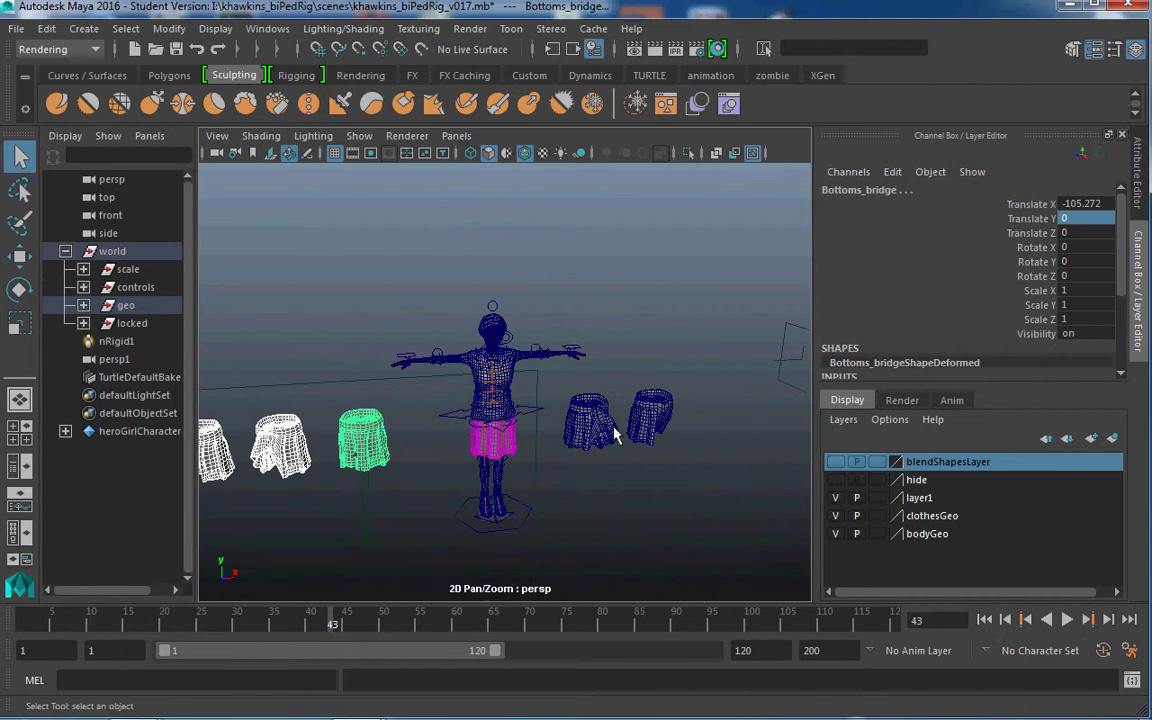
{"action": "left_click", "coordinate": [612, 428], "text": "shift"}
{"action": "left_click", "coordinate": [642, 425], "text": "shift"}
{"action": "right_click", "coordinate": [930, 463]}
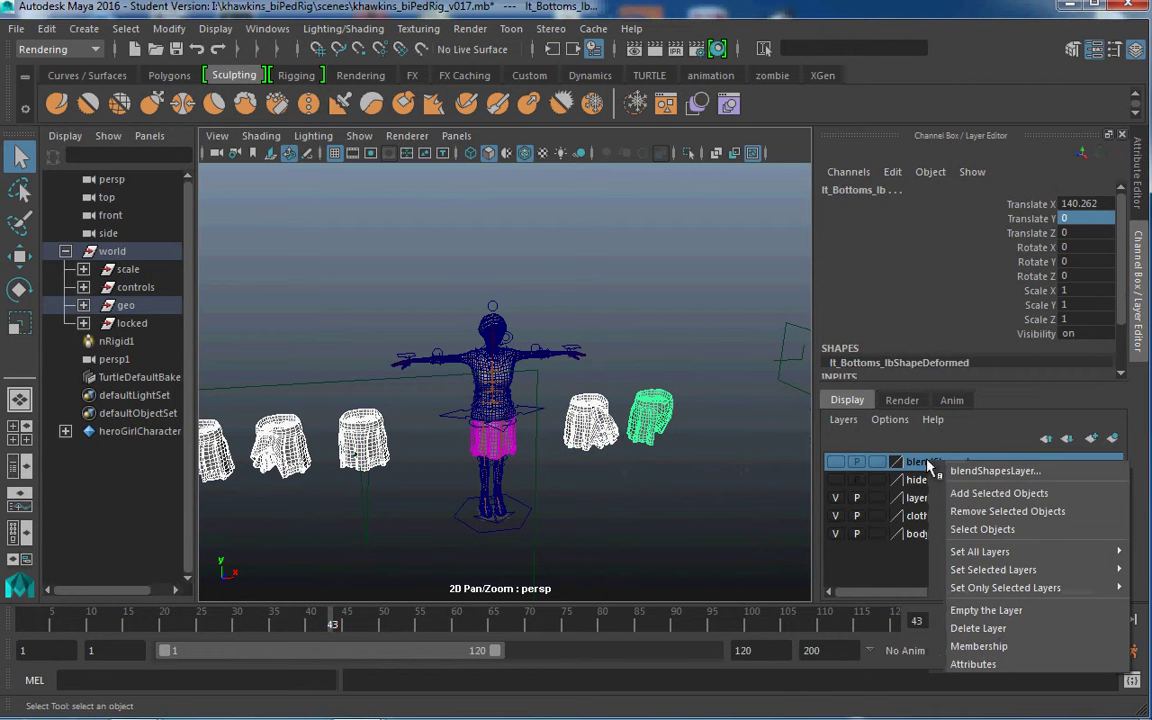
{"action": "left_click", "coordinate": [985, 491]}
Examine the character's face up close and select the lower eyelash on her right eye
{"action": "scroll", "coordinate": [621, 407], "scroll_direction": "up", "scroll_amount": 6}
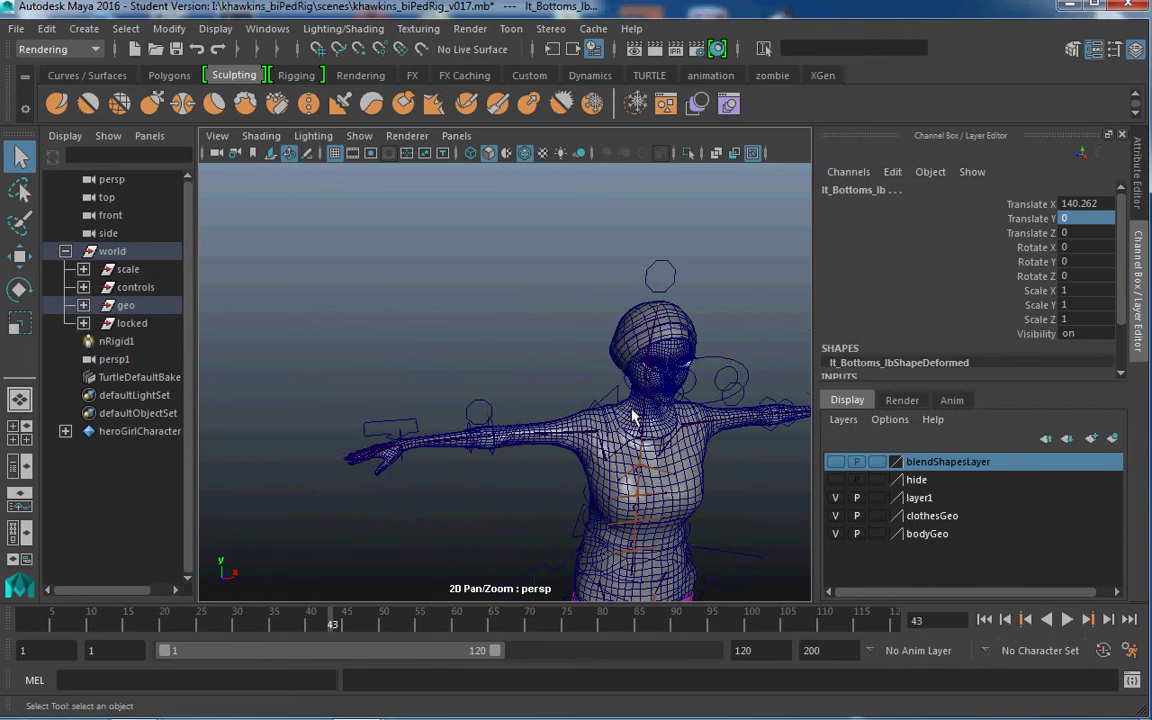
{"action": "left_click_drag", "start_coordinate": [633, 411], "coordinate": [520, 427], "text": "alt"}
{"action": "middle_click_drag", "start_coordinate": [520, 427], "coordinate": [504, 427], "text": "alt"}
{"action": "scroll", "coordinate": [504, 427], "scroll_direction": "up", "scroll_amount": 7}
{"action": "scroll", "coordinate": [504, 427], "scroll_direction": "down", "scroll_amount": 4}
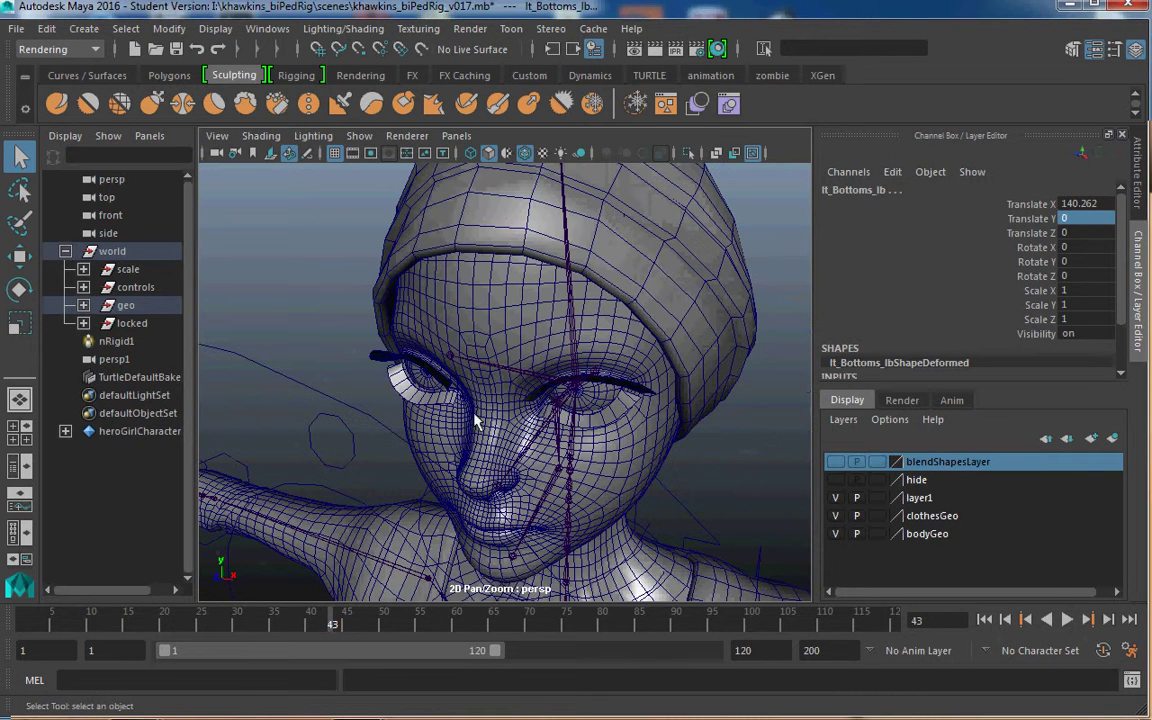
{"action": "left_click", "coordinate": [418, 388]}
{"action": "scroll", "coordinate": [267, 372], "scroll_direction": "up", "scroll_amount": 3}
{"action": "scroll", "coordinate": [356, 382], "scroll_direction": "down", "scroll_amount": 8}
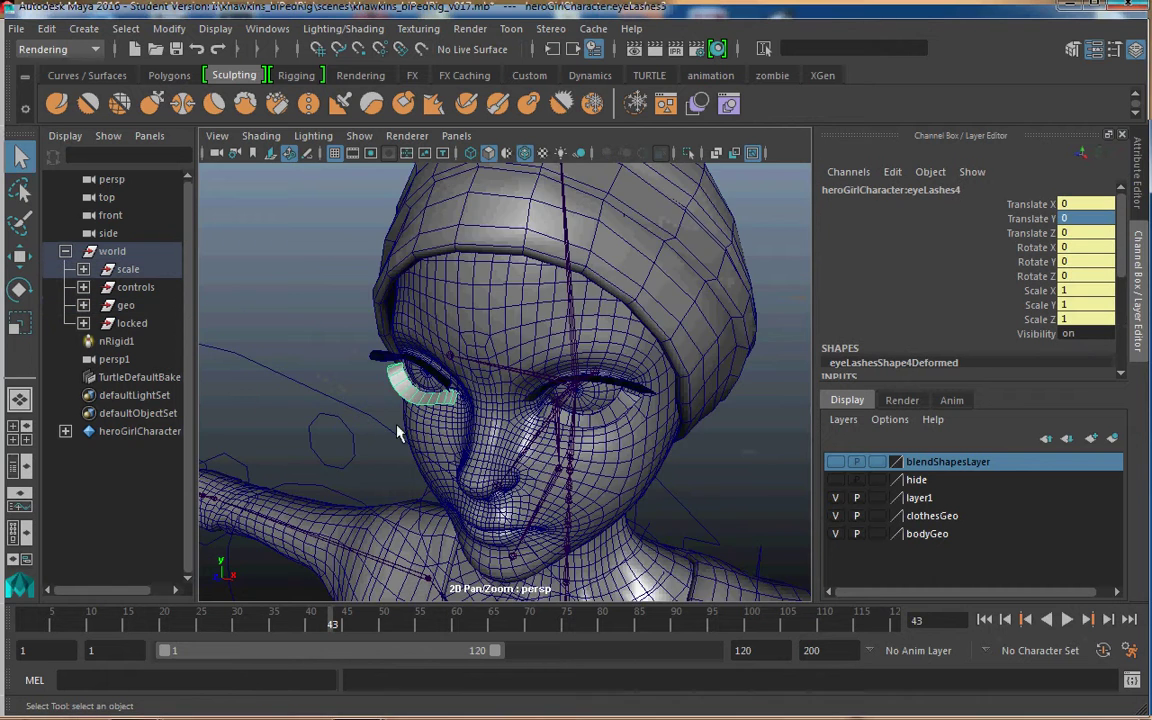
Show blendShapesLayer, examine the eyelash, skirt and body blend shape copies around the character, and hide the layer again
{"action": "left_click", "coordinate": [835, 461]}
{"action": "scroll", "coordinate": [513, 428], "scroll_direction": "down", "scroll_amount": 5}
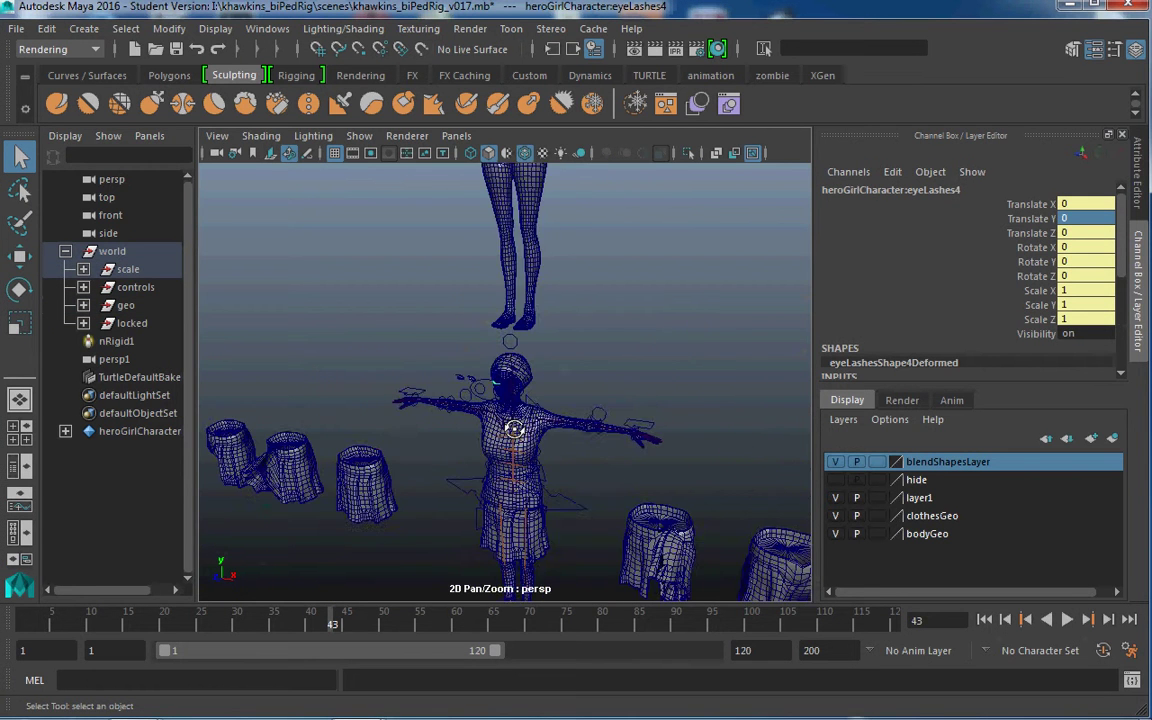
{"action": "scroll", "coordinate": [501, 364], "scroll_direction": "up", "scroll_amount": 6}
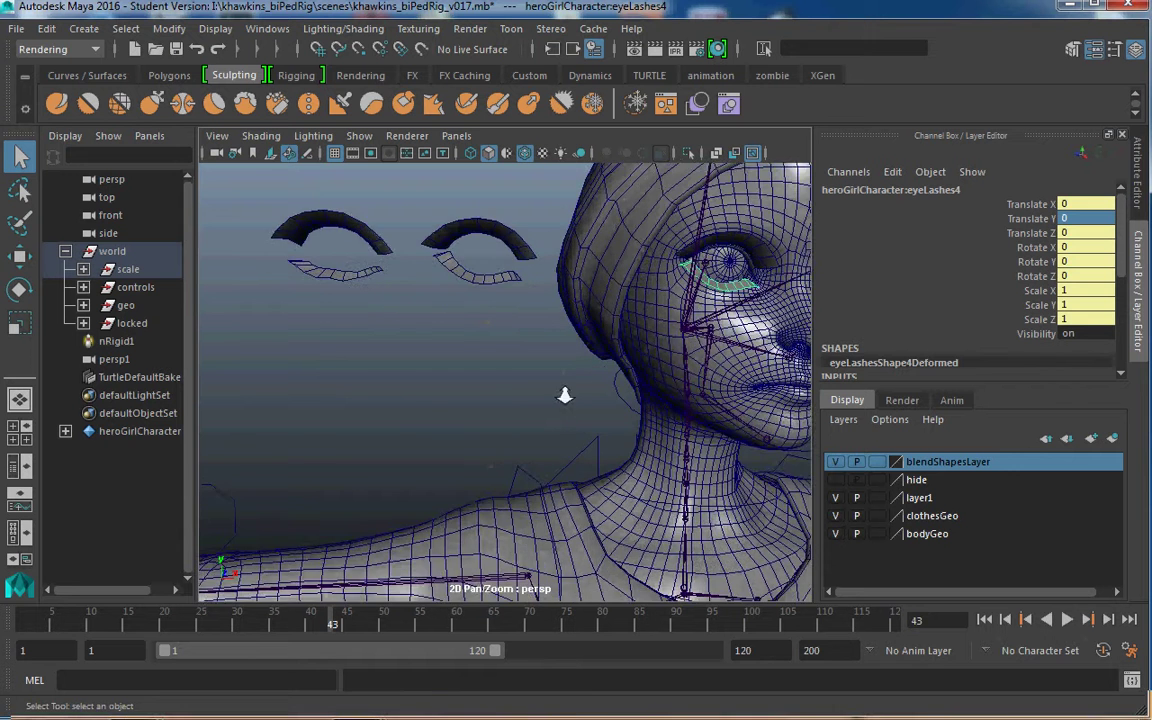
{"action": "scroll", "coordinate": [594, 462], "scroll_direction": "down", "scroll_amount": 6}
{"action": "scroll", "coordinate": [594, 462], "scroll_direction": "down", "scroll_amount": 6}
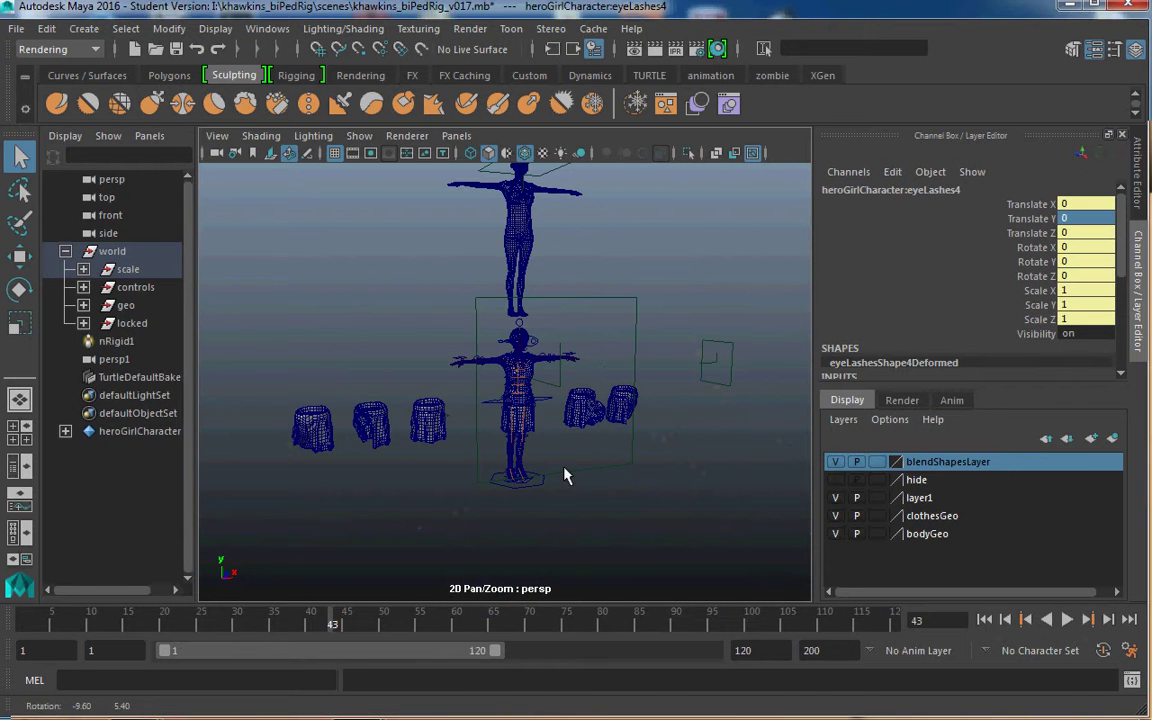
{"action": "scroll", "coordinate": [566, 473], "scroll_direction": "up", "scroll_amount": 4}
{"action": "scroll", "coordinate": [560, 470], "scroll_direction": "down", "scroll_amount": 5}
{"action": "scroll", "coordinate": [560, 470], "scroll_direction": "up", "scroll_amount": 4}
{"action": "scroll", "coordinate": [560, 470], "scroll_direction": "down", "scroll_amount": 5}
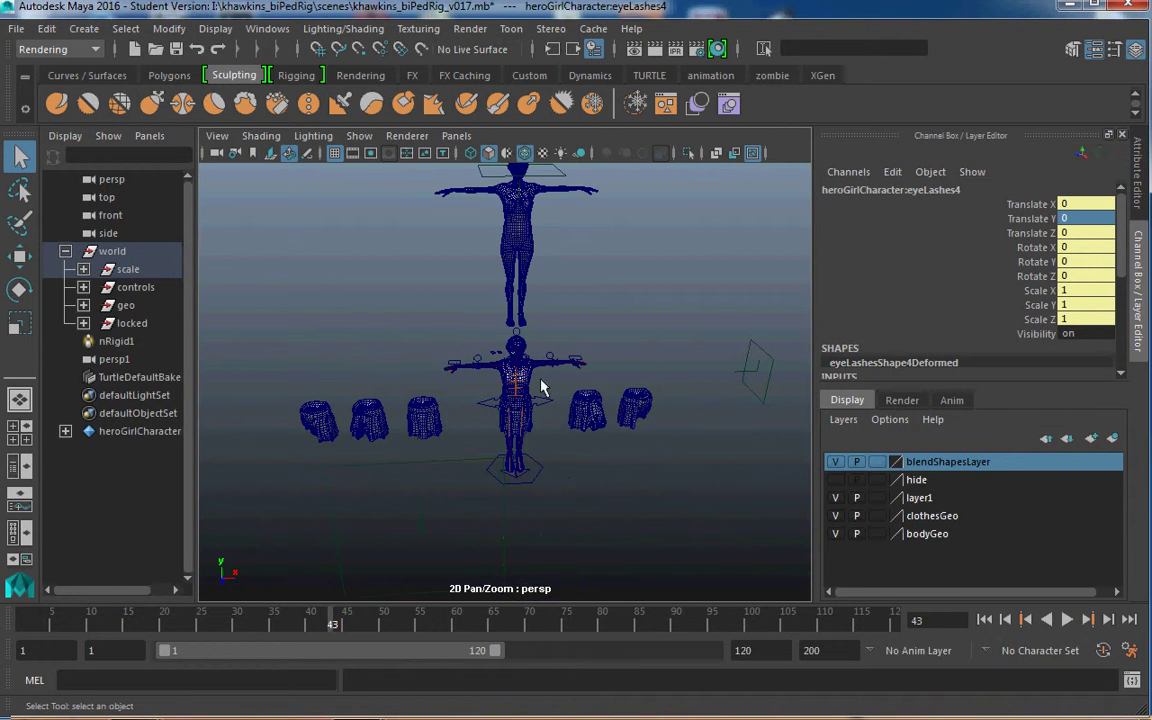
{"action": "middle_click_drag", "start_coordinate": [563, 470], "coordinate": [548, 620], "text": "alt"}
{"action": "scroll", "coordinate": [558, 401], "scroll_direction": "down", "scroll_amount": 6}
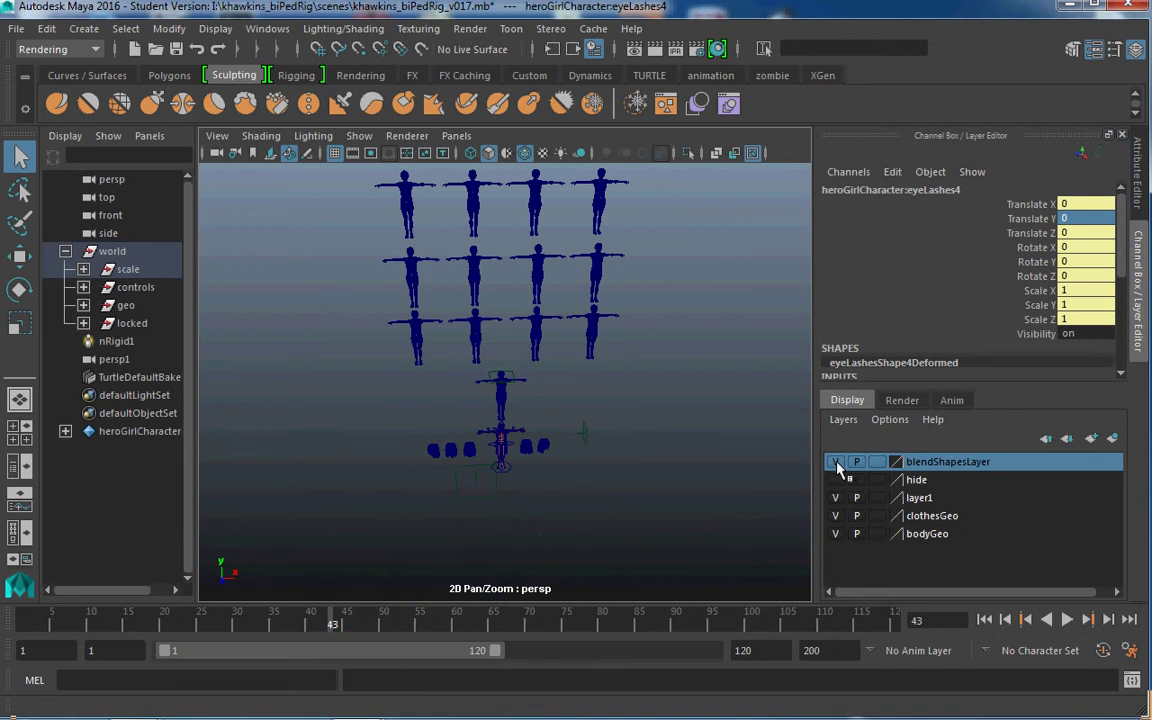
{"action": "left_click", "coordinate": [836, 461]}
Frame the character in the perspective view and widen the Outliner to show full node names
{"action": "scroll", "coordinate": [432, 398], "scroll_direction": "up", "scroll_amount": 3}
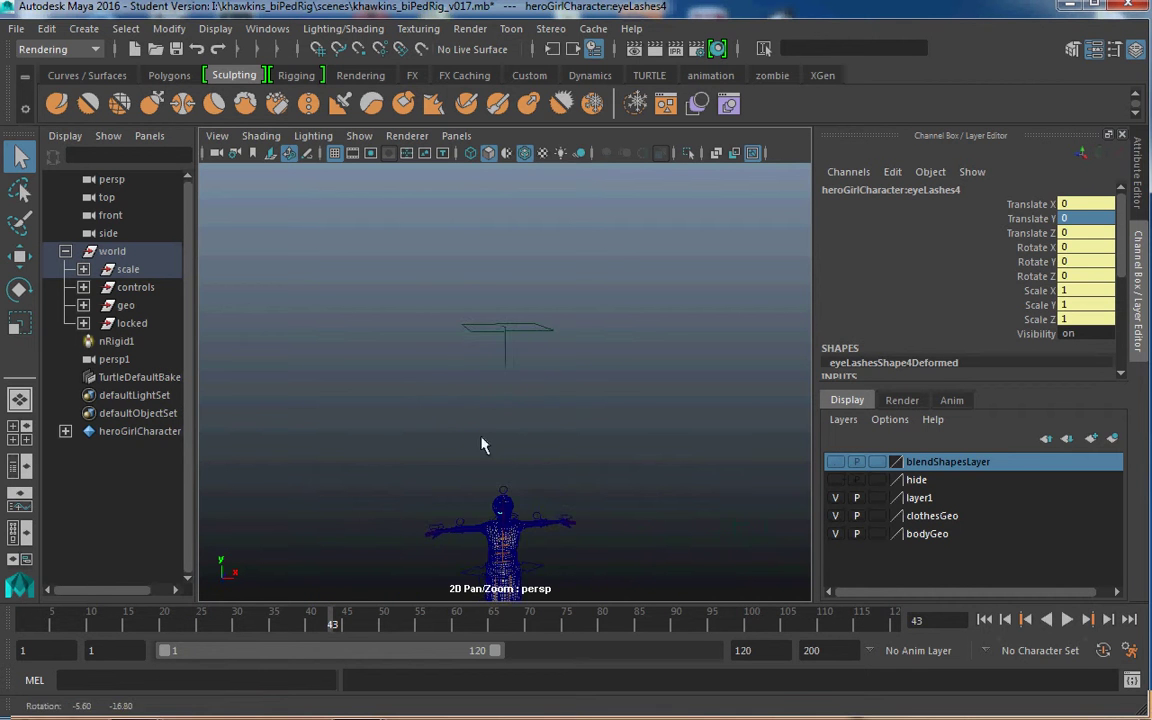
{"action": "middle_click_drag", "start_coordinate": [483, 442], "coordinate": [533, 172]}
{"action": "scroll", "coordinate": [533, 172], "scroll_direction": "up", "scroll_amount": 4}
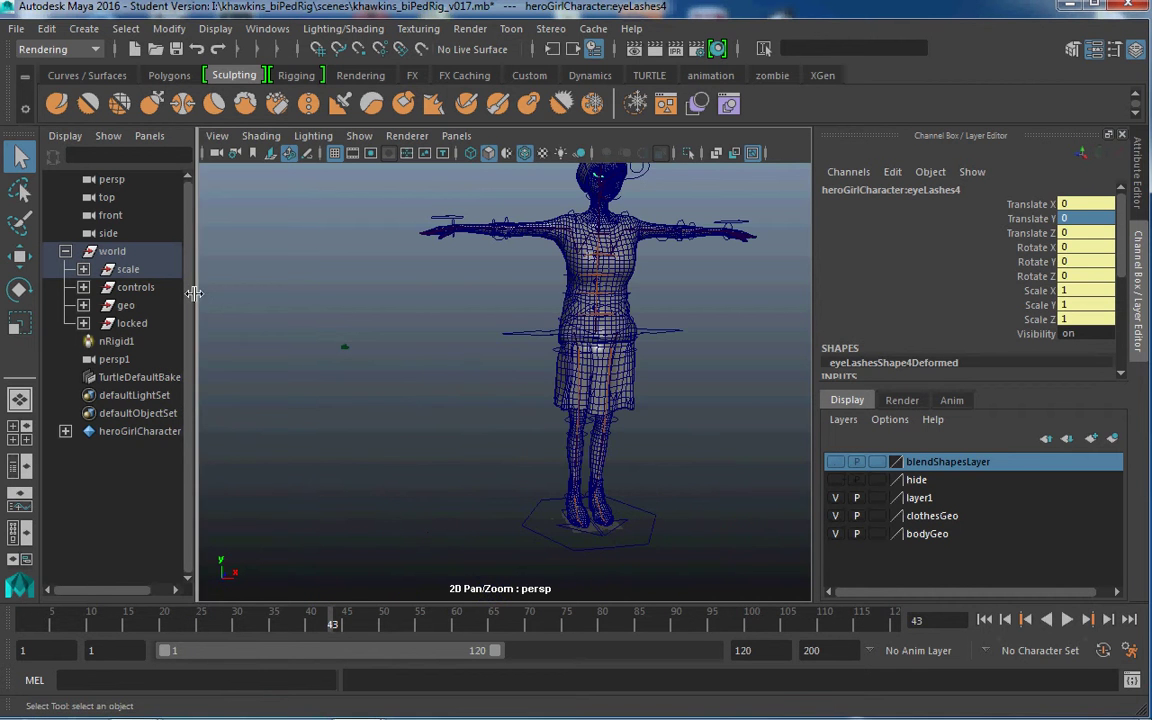
{"action": "left_click_drag", "start_coordinate": [195, 293], "coordinate": [289, 288]}
Lock and hide all translate, rotate and scale channels of the world group
{"action": "left_click", "coordinate": [190, 255]}
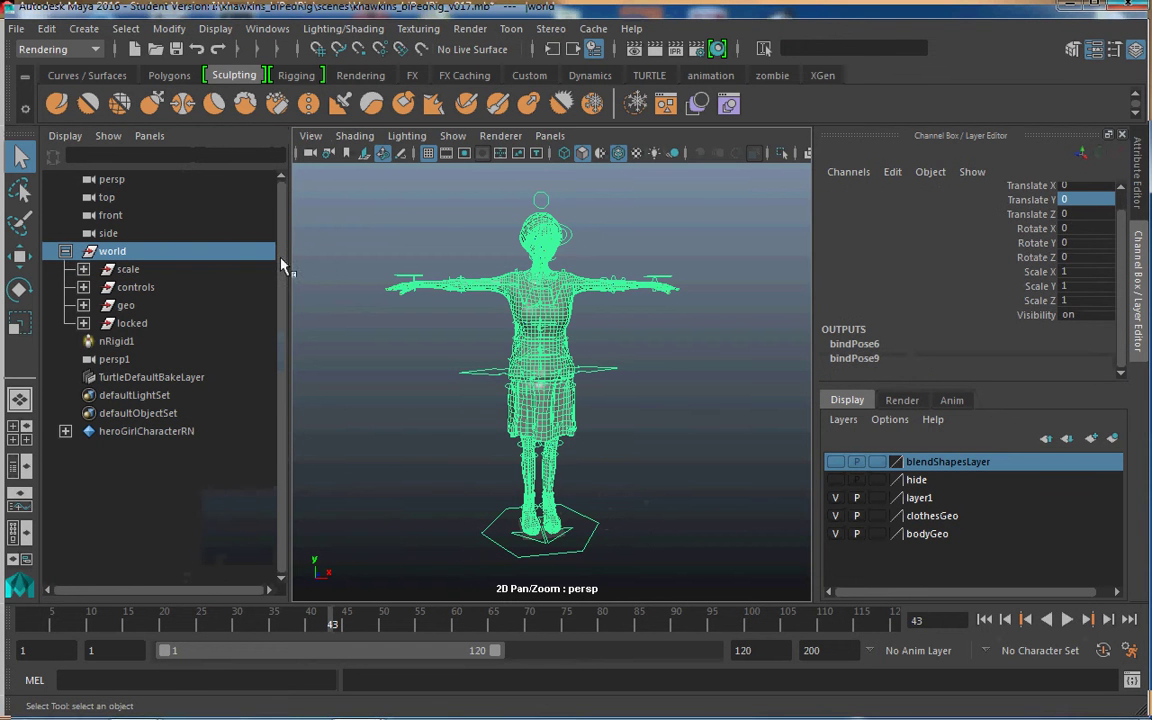
{"action": "left_click", "coordinate": [182, 247]}
{"action": "left_click", "coordinate": [183, 253]}
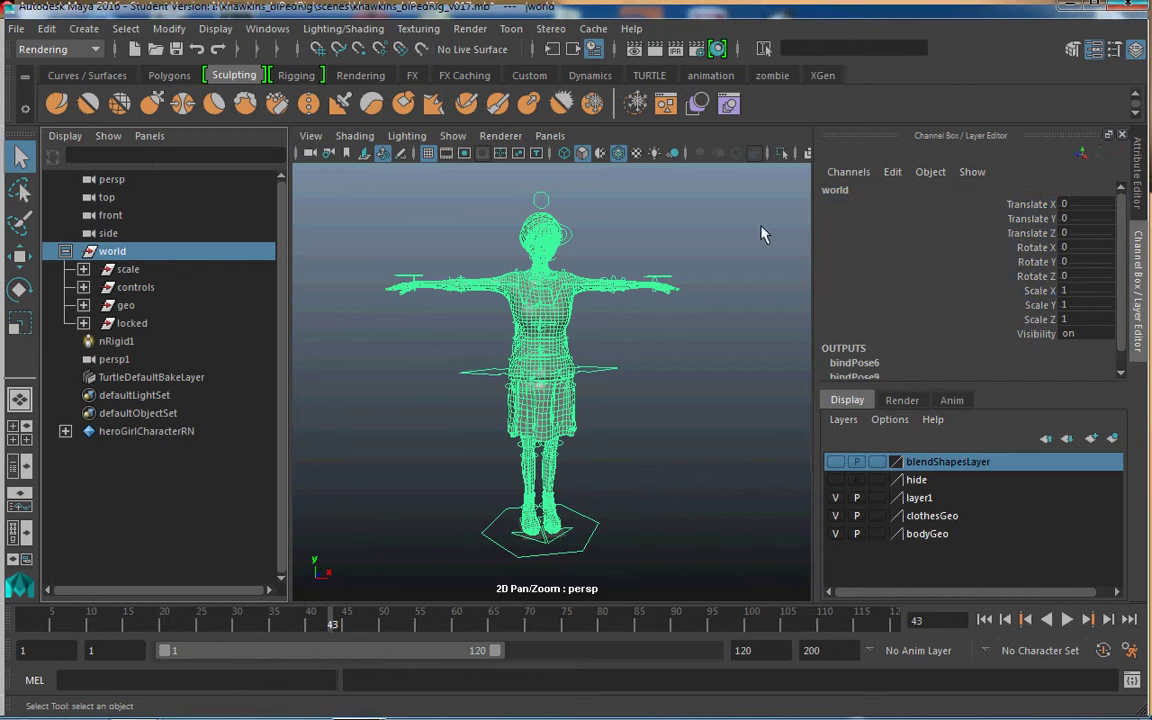
{"action": "key", "text": "w"}
{"action": "left_click_drag", "start_coordinate": [1022, 260], "coordinate": [1036, 325]}
{"action": "right_click", "coordinate": [1036, 325]}
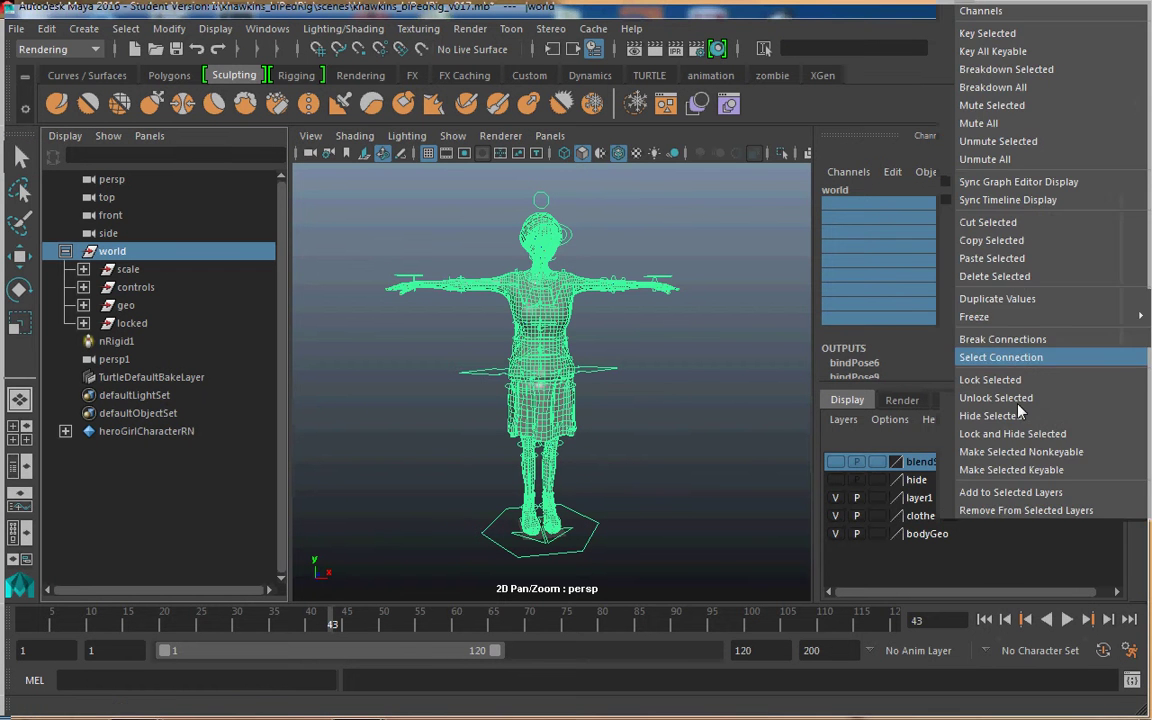
{"action": "left_click", "coordinate": [1020, 435]}
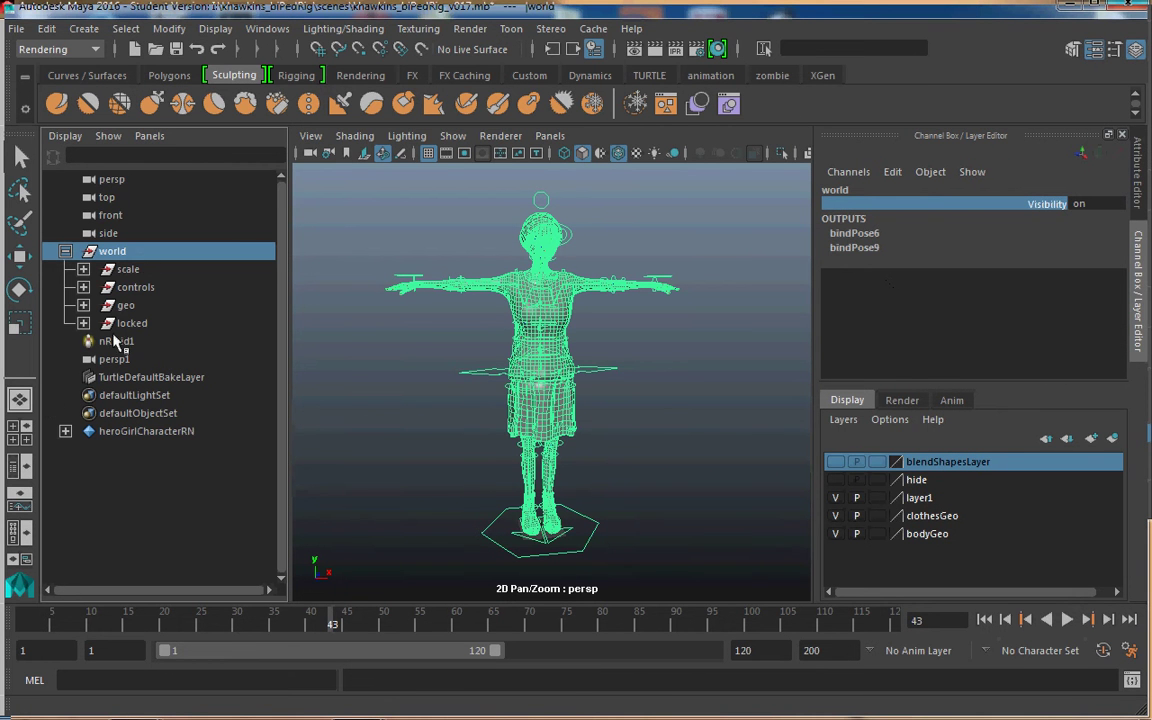
Lock and hide all translate, rotate and scale channels of the scale group
{"action": "left_click", "coordinate": [126, 272]}
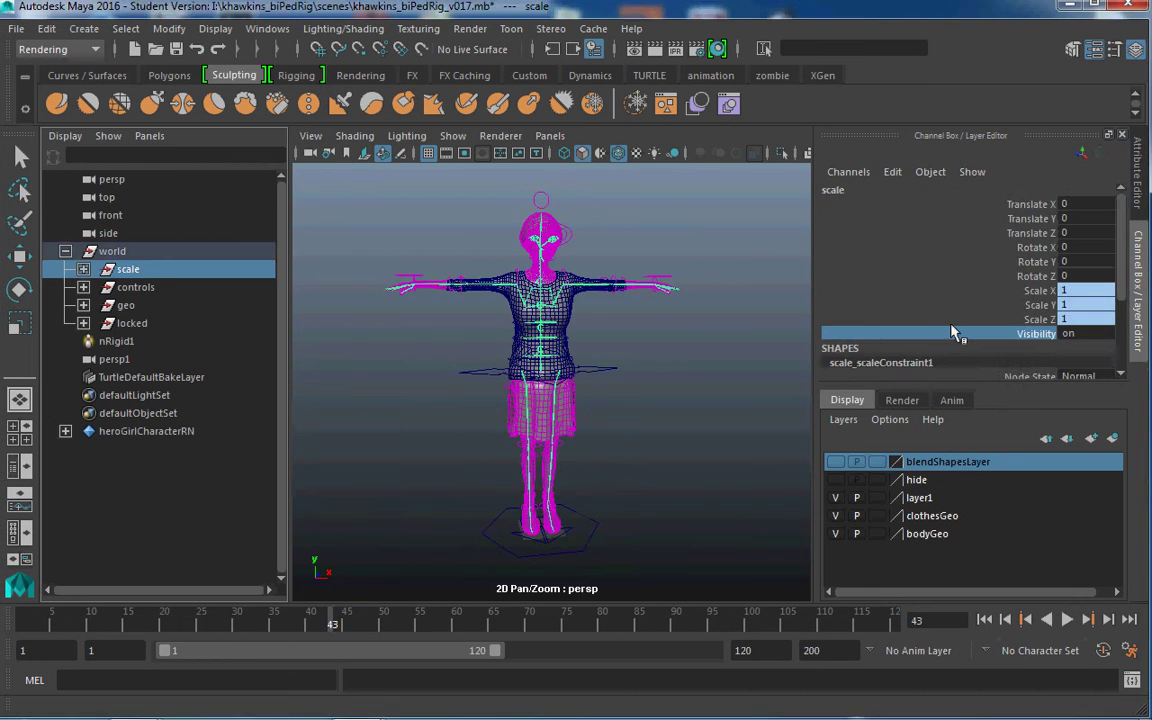
{"action": "left_click_drag", "start_coordinate": [1020, 204], "coordinate": [1032, 316]}
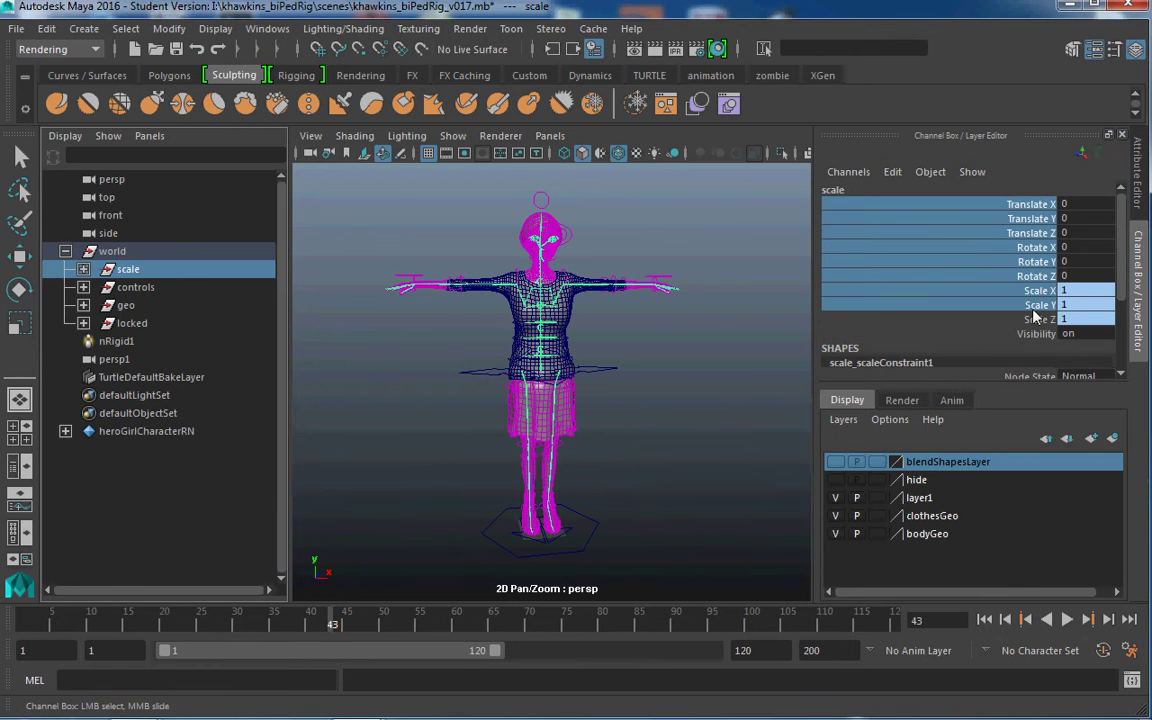
{"action": "right_click", "coordinate": [1032, 316]}
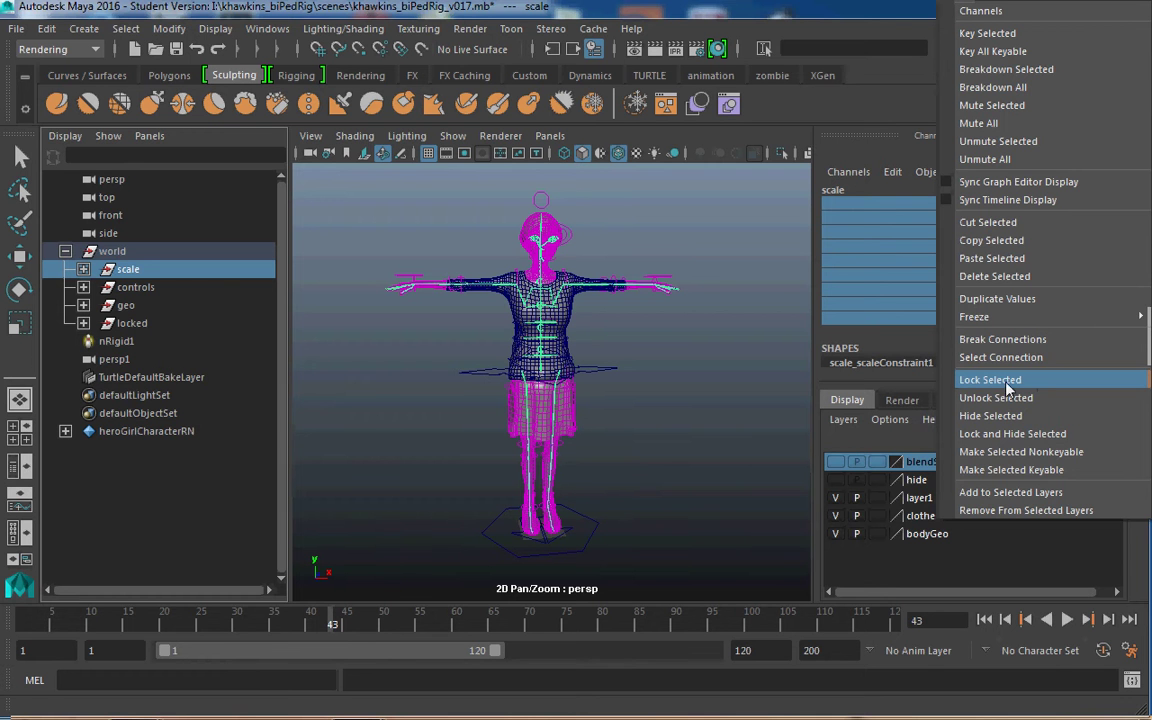
{"action": "left_click", "coordinate": [1032, 384]}
{"action": "right_click", "coordinate": [1030, 314]}
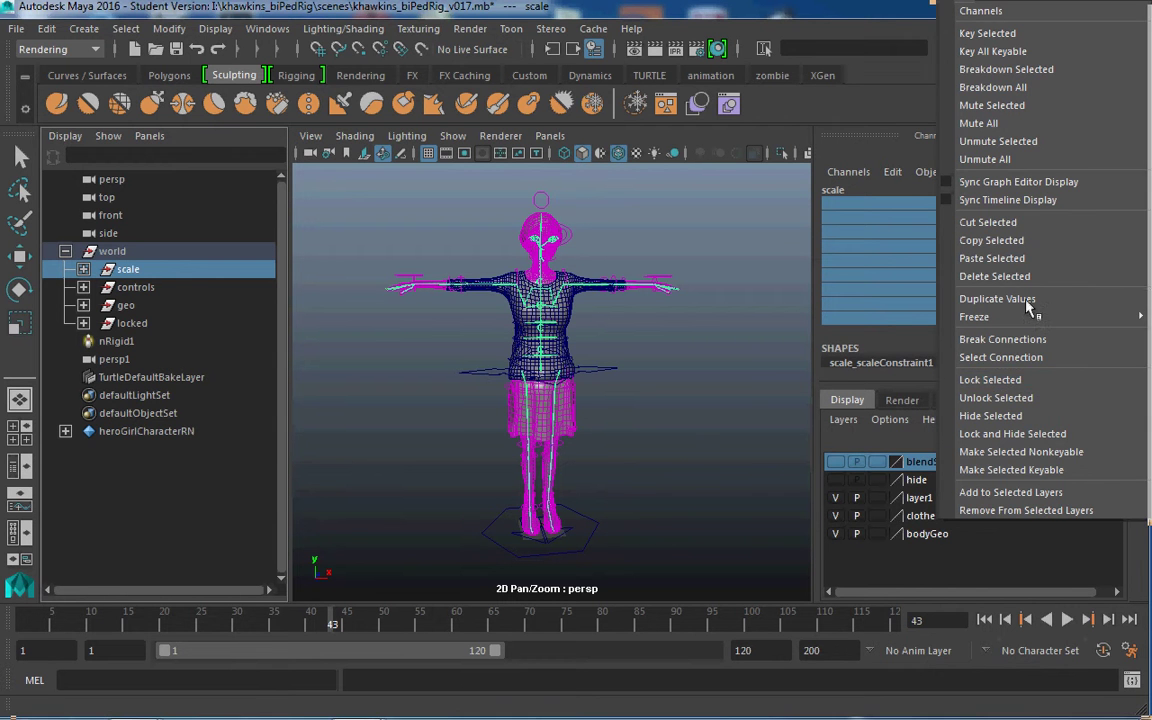
{"action": "left_click", "coordinate": [1025, 433]}
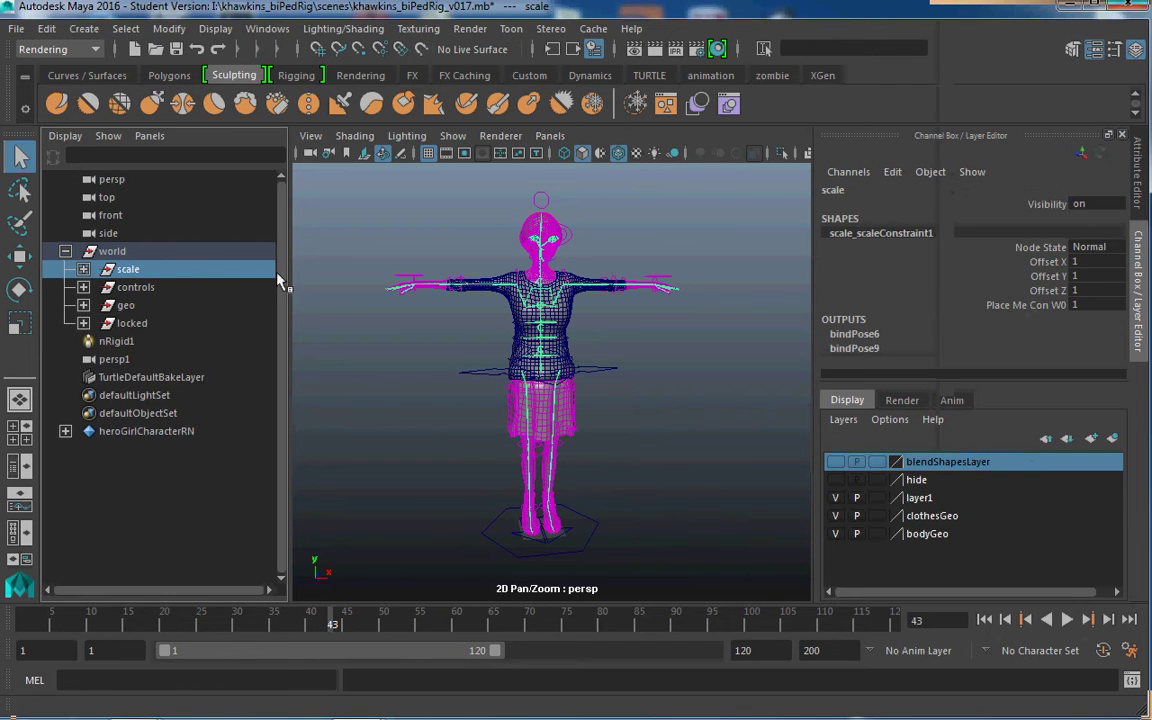
Lock and hide all translate, rotate and scale channels of the controls group
{"action": "left_click", "coordinate": [125, 288]}
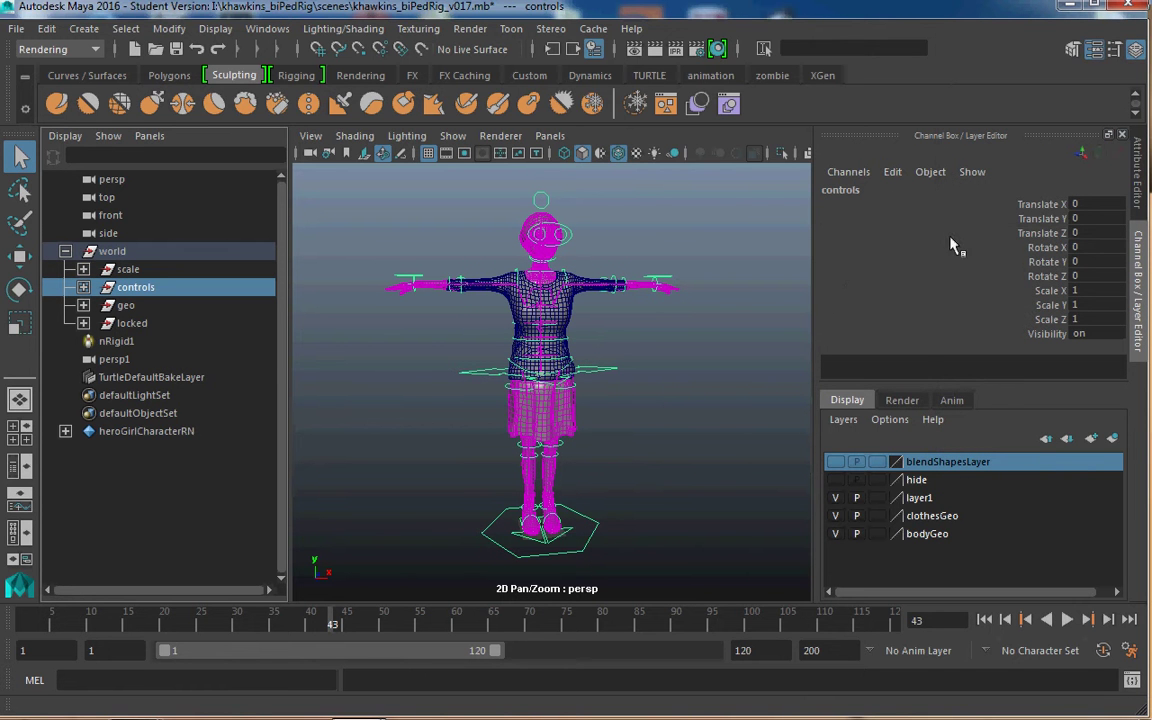
{"action": "left_click_drag", "start_coordinate": [1035, 204], "coordinate": [1037, 319]}
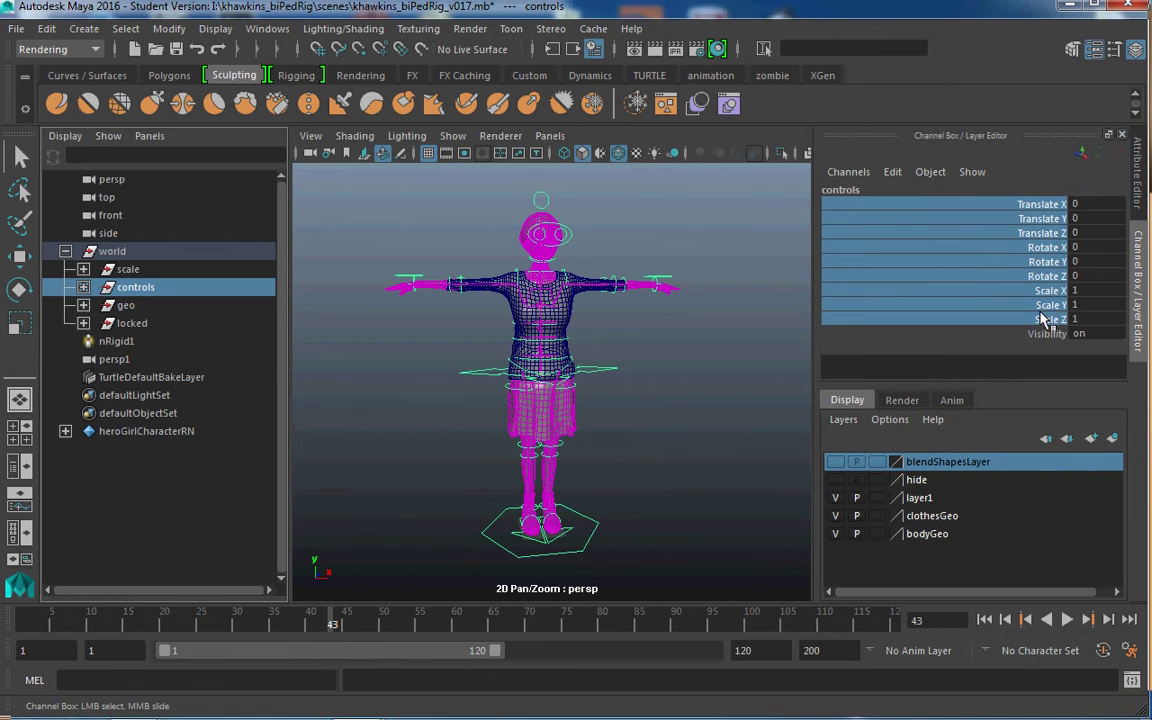
{"action": "right_click", "coordinate": [1037, 293]}
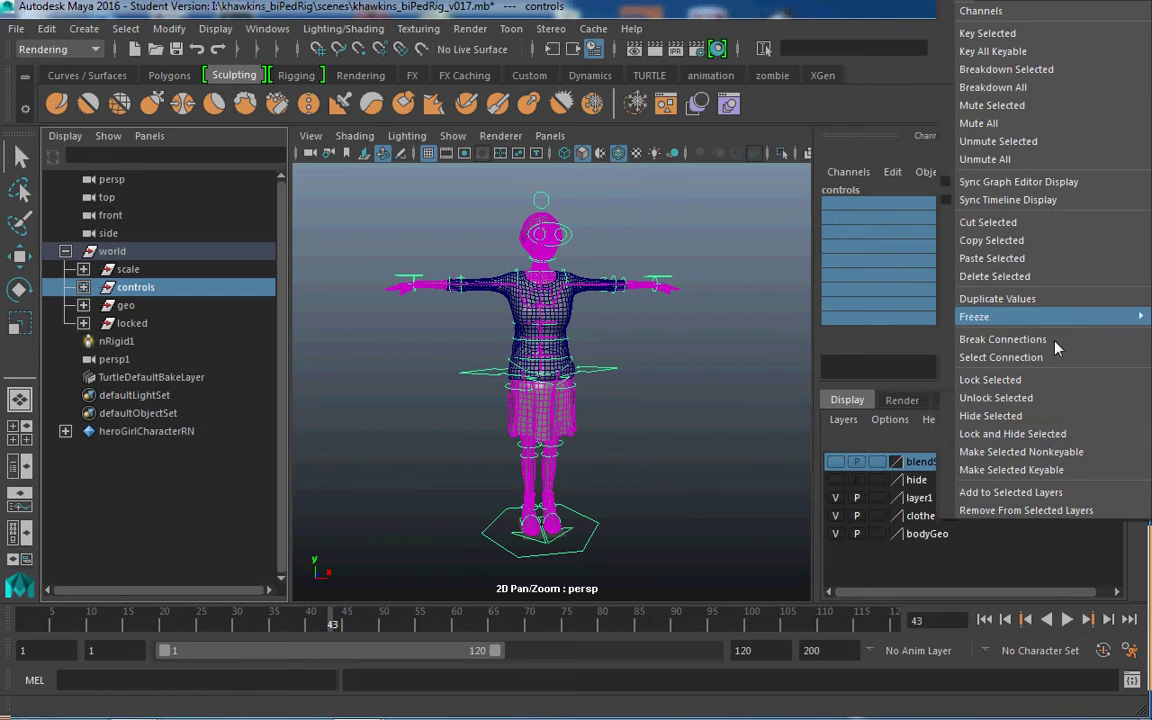
{"action": "left_click", "coordinate": [1030, 432]}
Lock and hide all translate, rotate and scale channels of the geo group
{"action": "left_click", "coordinate": [118, 305]}
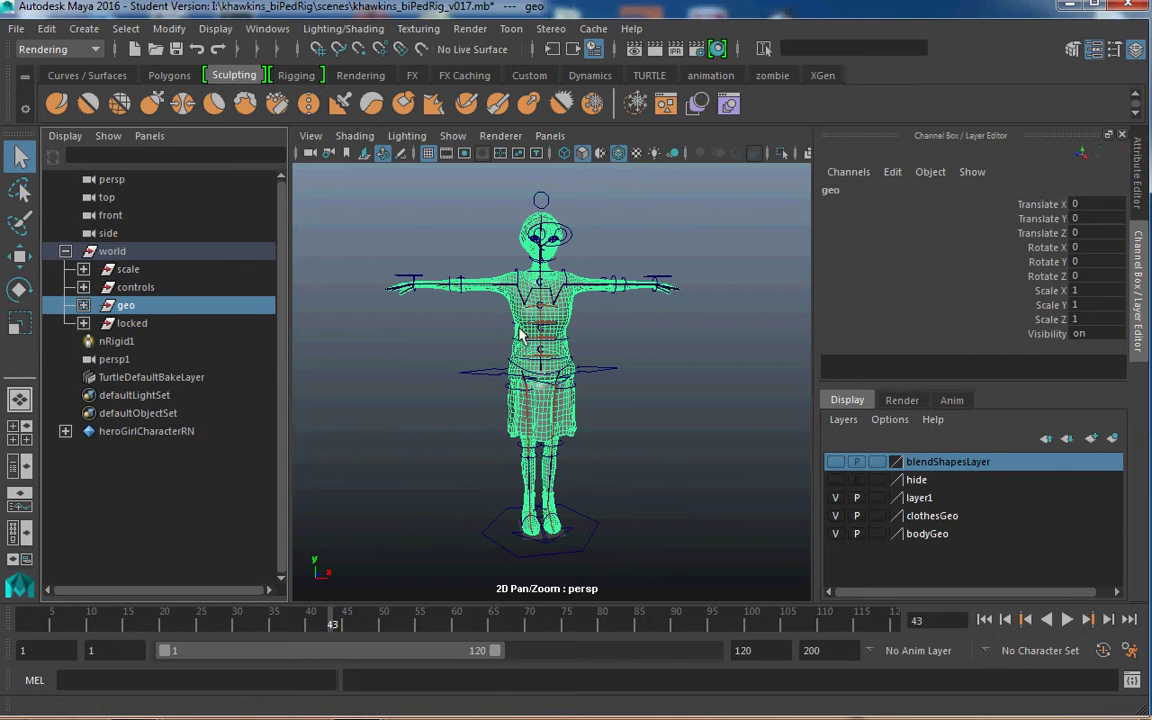
{"action": "left_click_drag", "start_coordinate": [1035, 204], "coordinate": [1048, 318]}
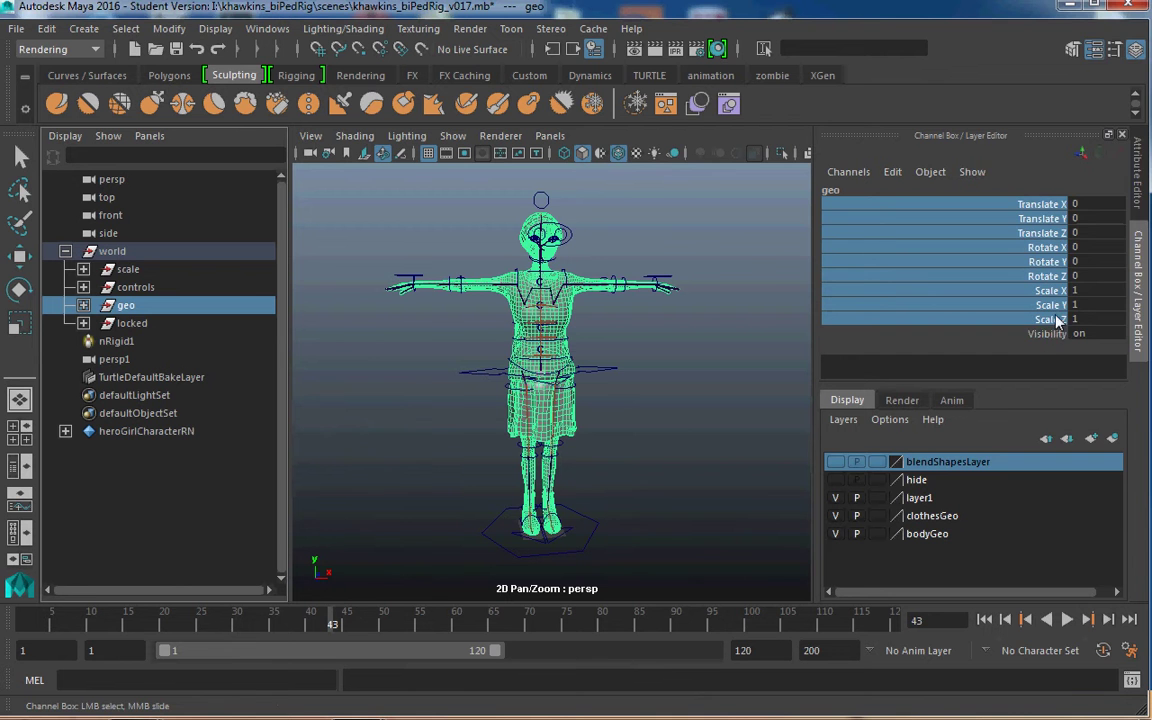
{"action": "right_click", "coordinate": [1047, 302]}
{"action": "left_click", "coordinate": [1007, 434]}
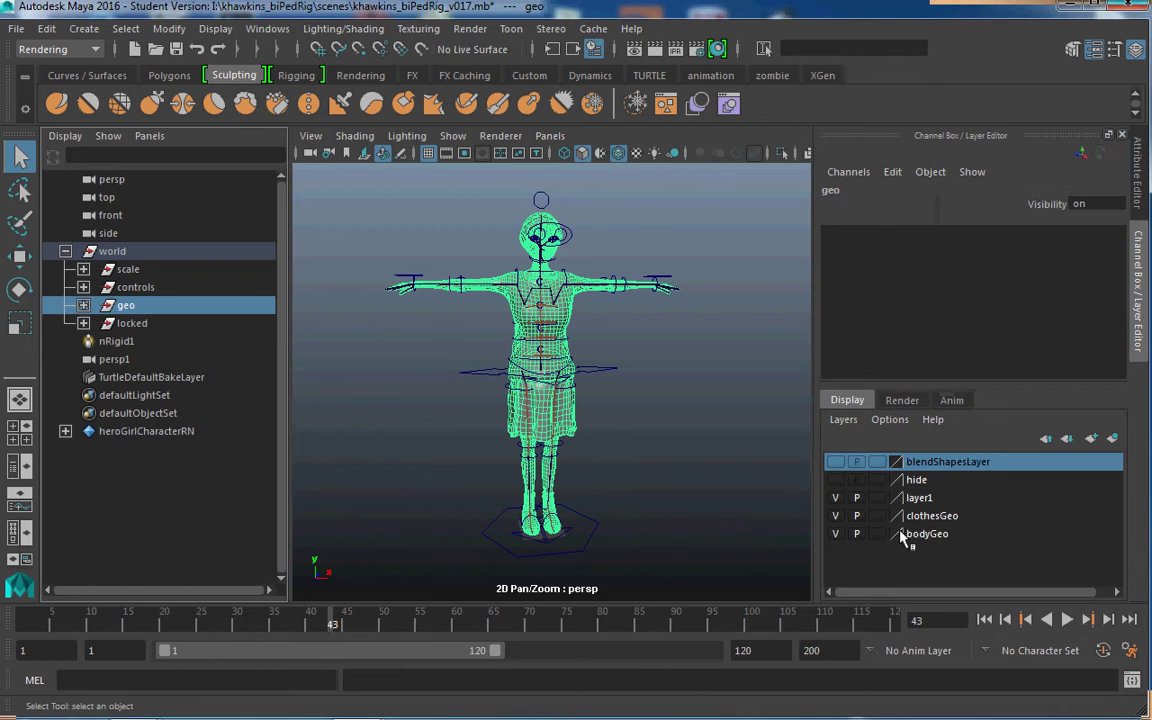
Lock and hide all translate, rotate and scale channels of the locked group directly under world
{"action": "left_click", "coordinate": [130, 323]}
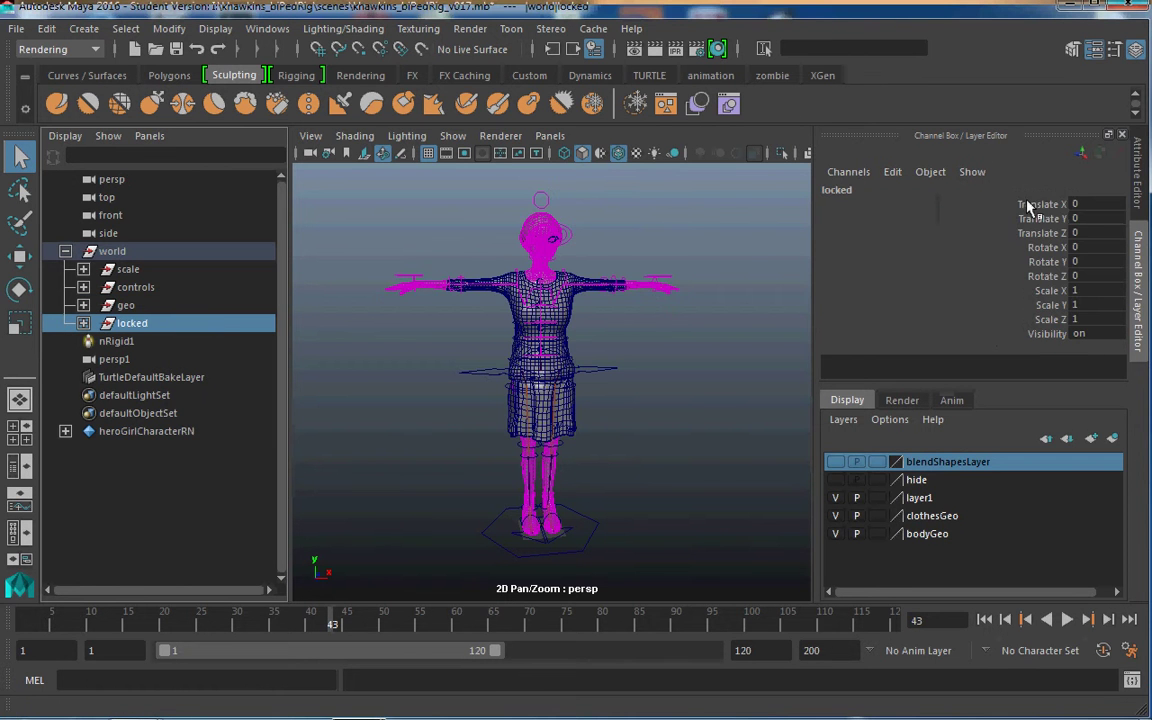
{"action": "left_click_drag", "start_coordinate": [1035, 204], "coordinate": [1045, 326]}
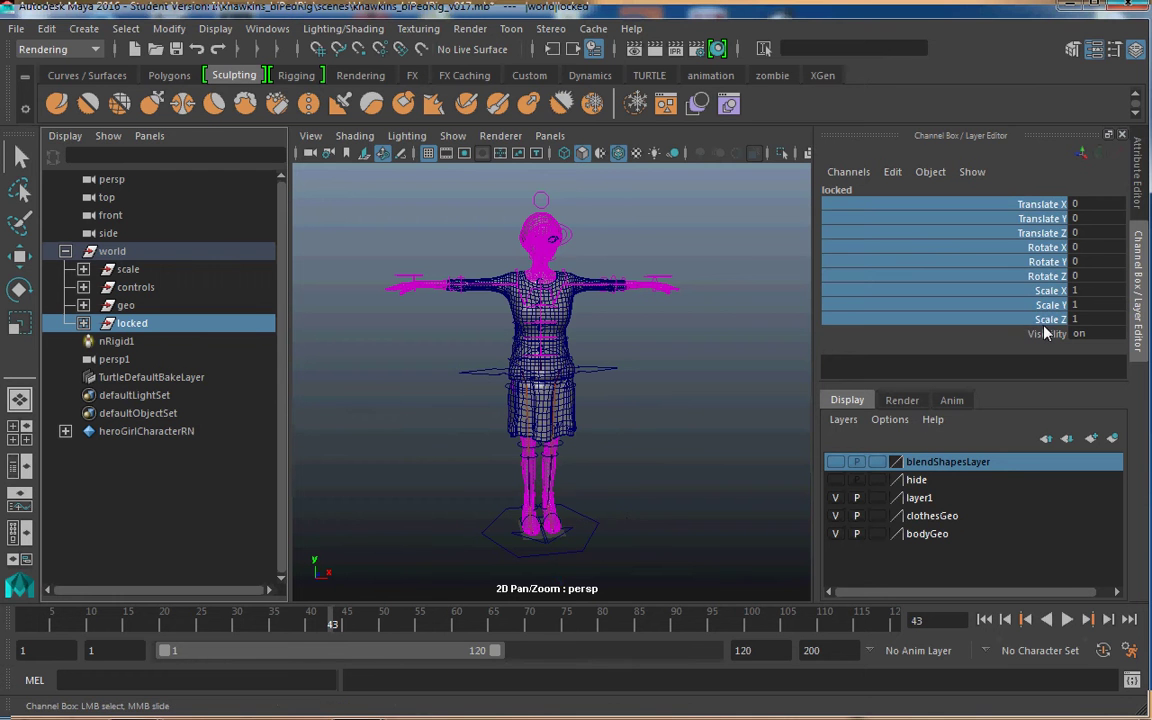
{"action": "right_click", "coordinate": [1046, 326]}
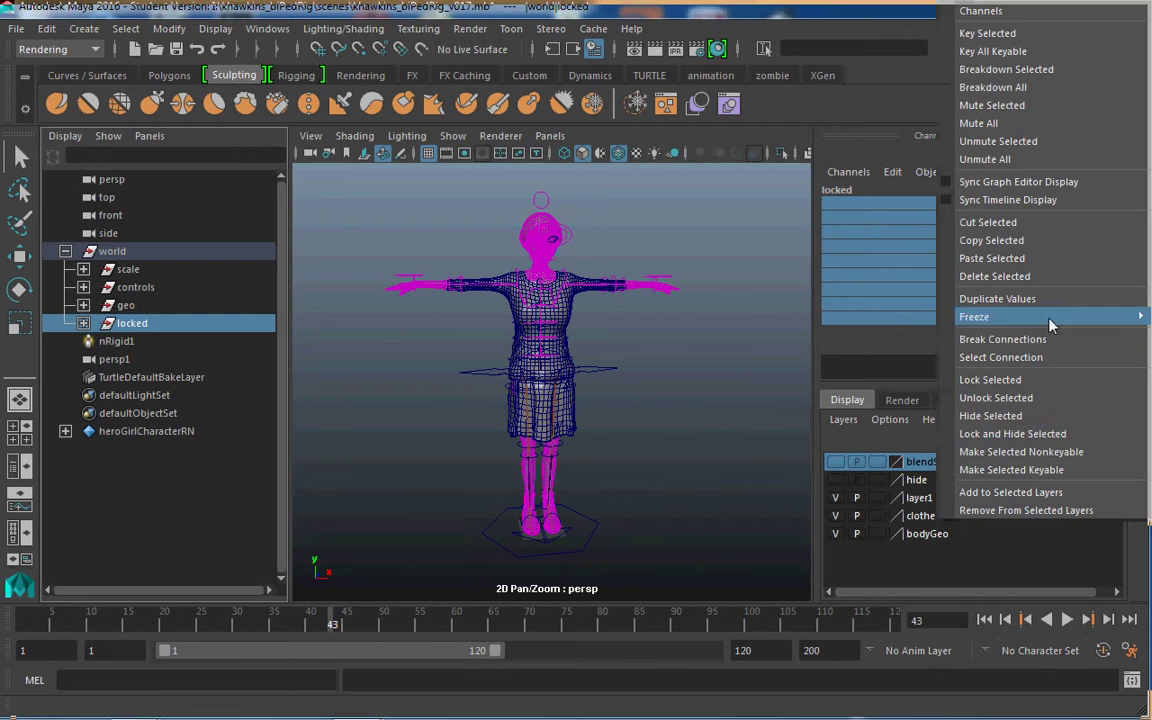
{"action": "left_click", "coordinate": [1000, 434]}
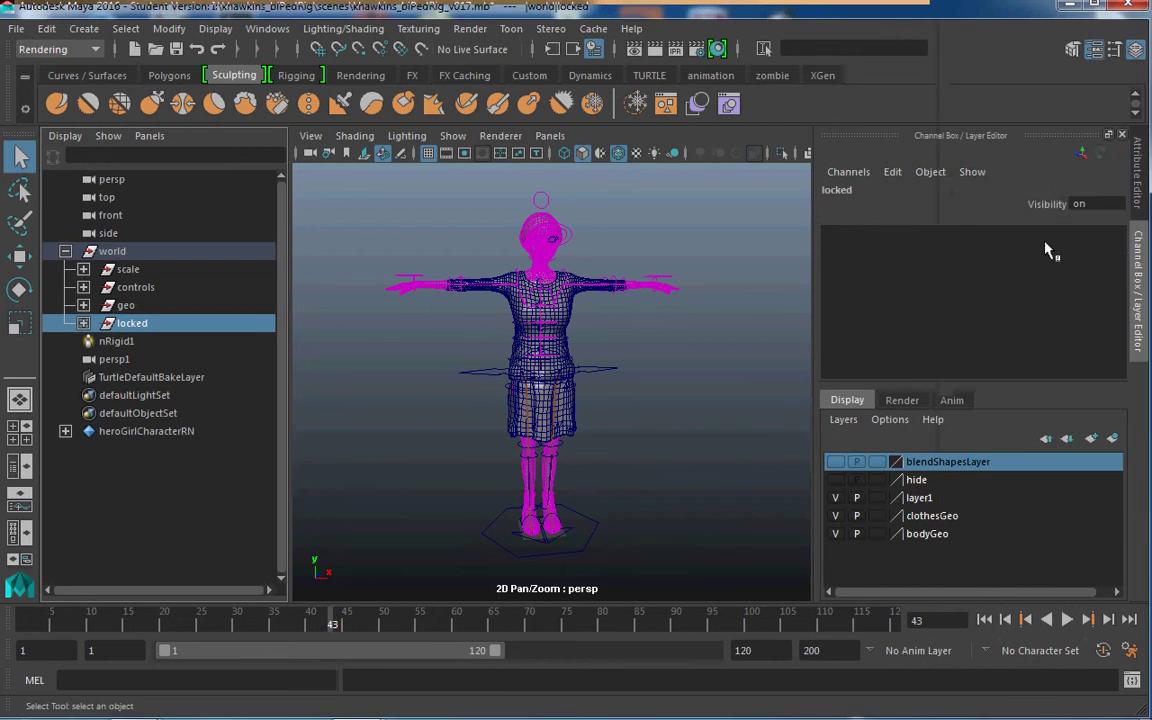
Expand the locked group under world and turn its visibility off
{"action": "left_click", "coordinate": [83, 323]}
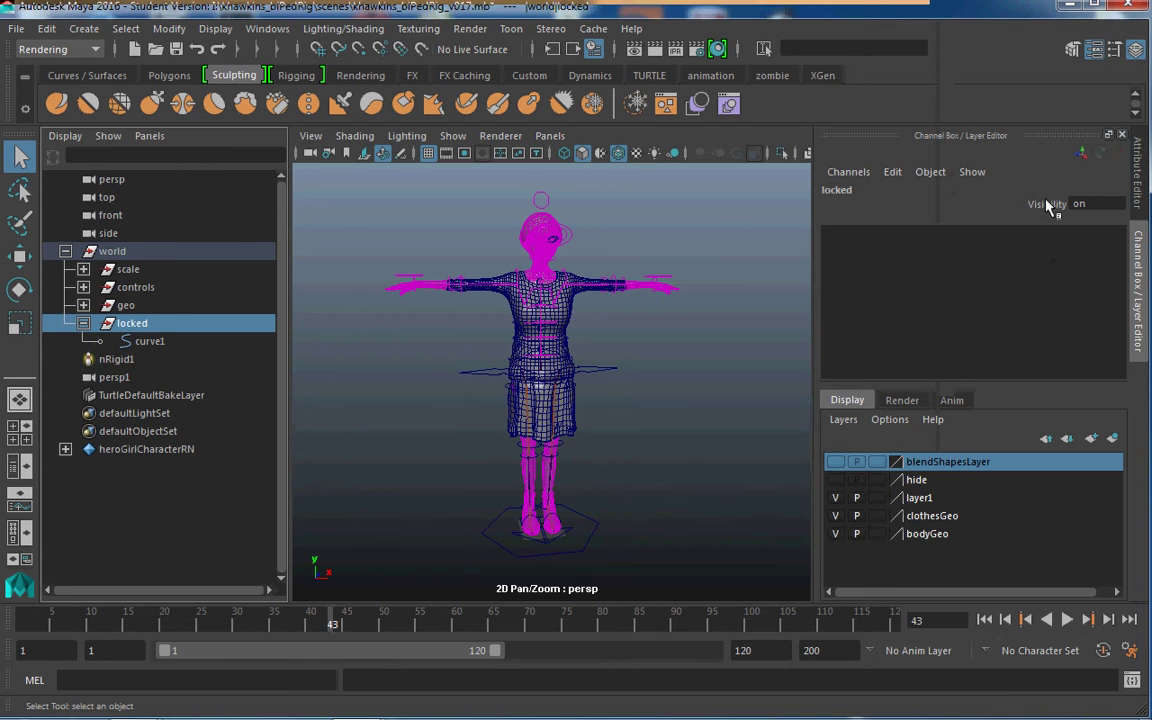
{"action": "double_click", "coordinate": [1080, 204]}
{"action": "type", "text": "0"}
{"action": "key", "text": "Return"}
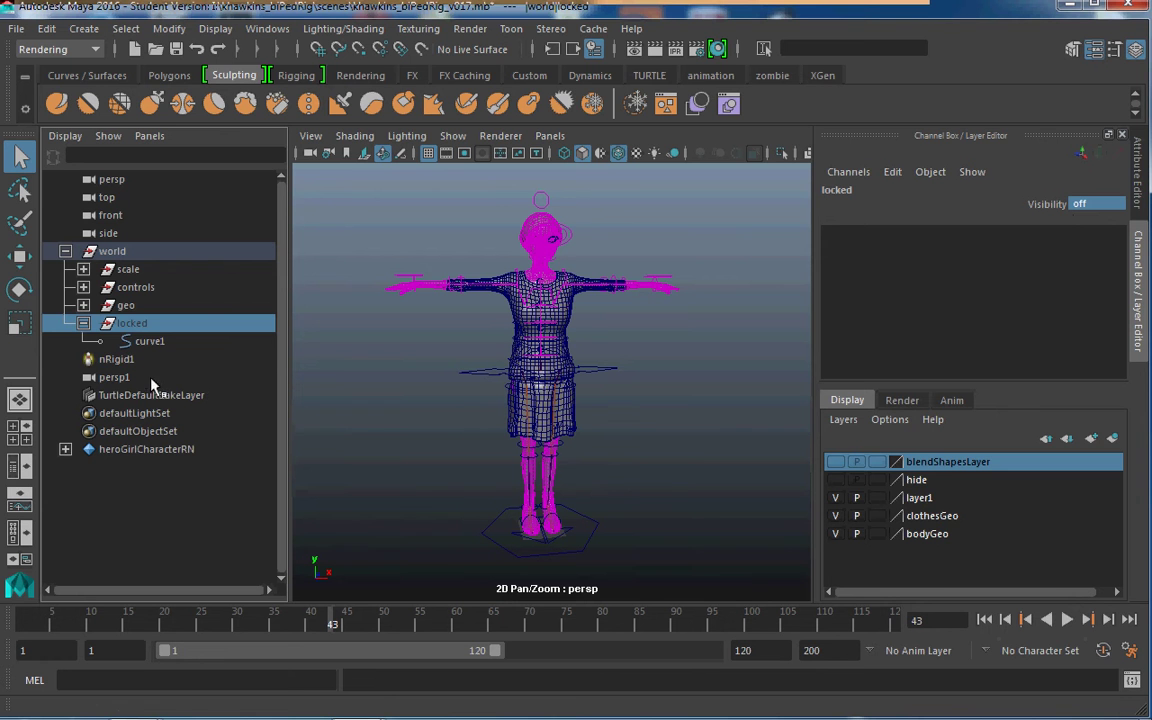
{"action": "left_click", "coordinate": [118, 360]}
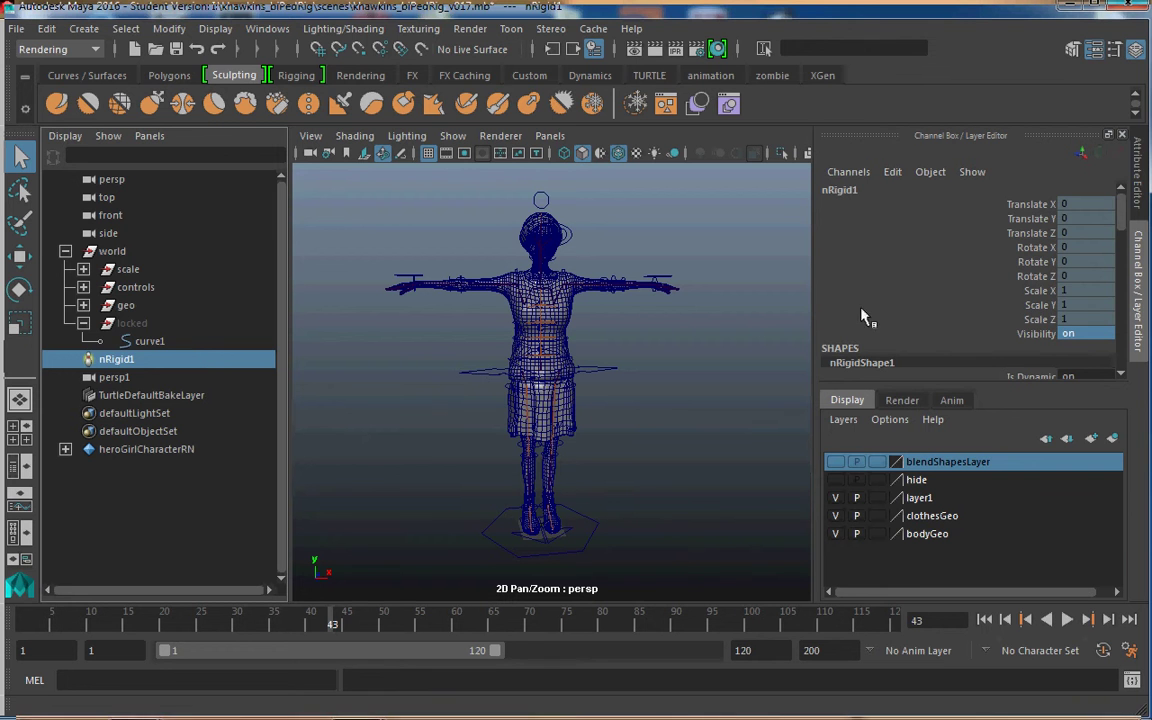
{"action": "left_click", "coordinate": [115, 306]}
{"action": "left_click", "coordinate": [83, 305]}
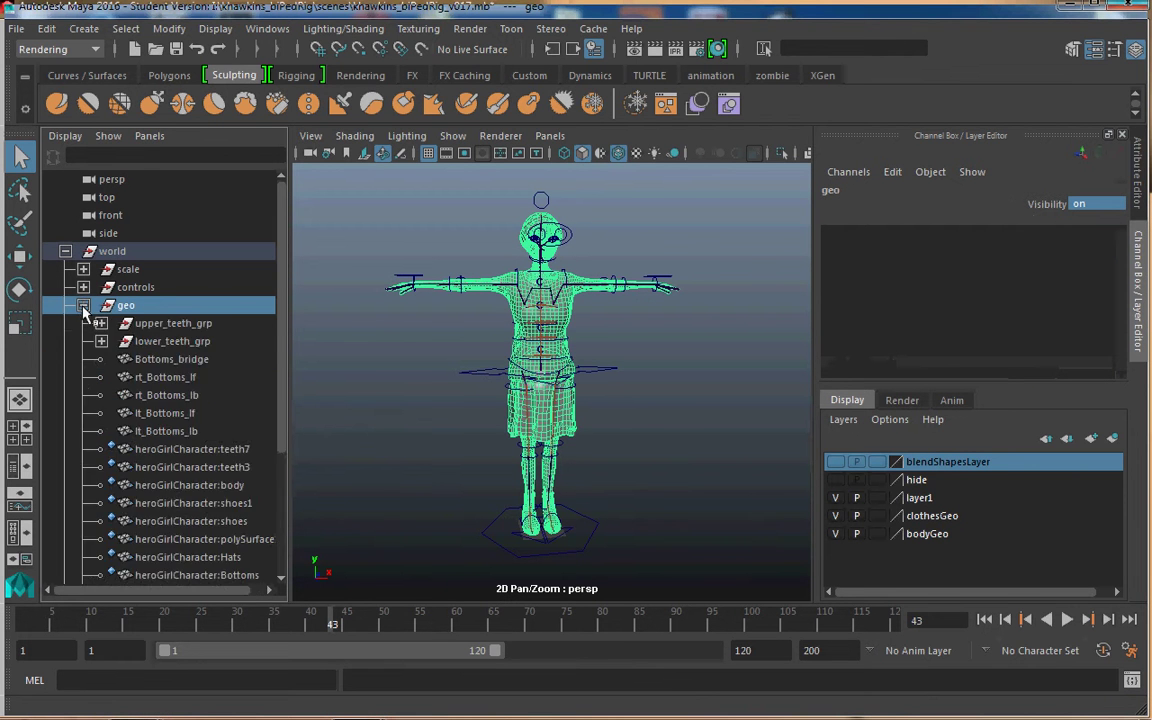
{"action": "left_click", "coordinate": [83, 305]}
Lock and hide all translate, rotate and scale channels of locatorGrp inside the scale group
{"action": "left_click", "coordinate": [83, 270]}
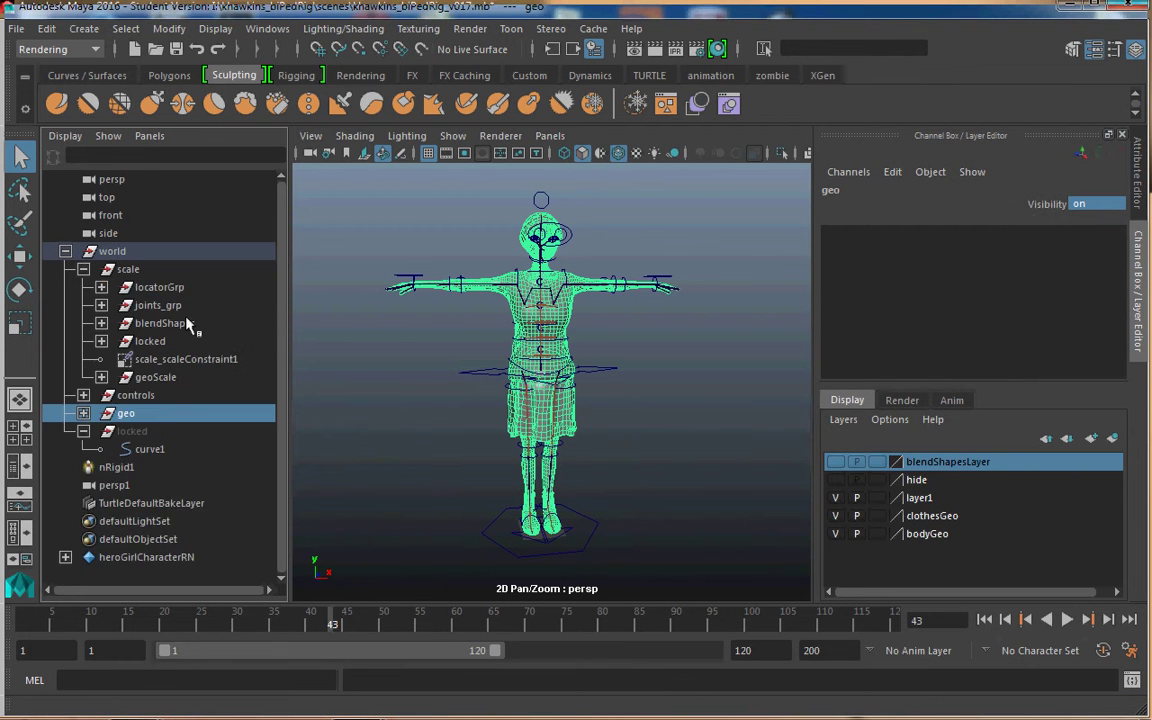
{"action": "left_click", "coordinate": [101, 287]}
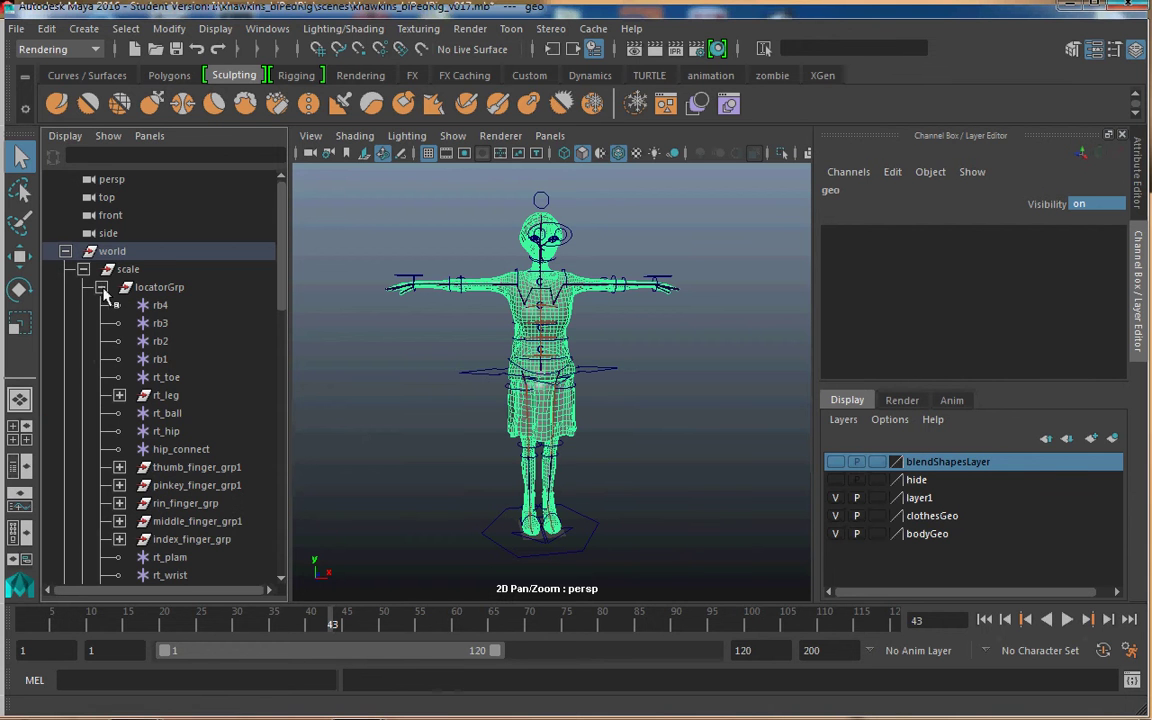
{"action": "left_click", "coordinate": [101, 287]}
{"action": "left_click", "coordinate": [155, 287]}
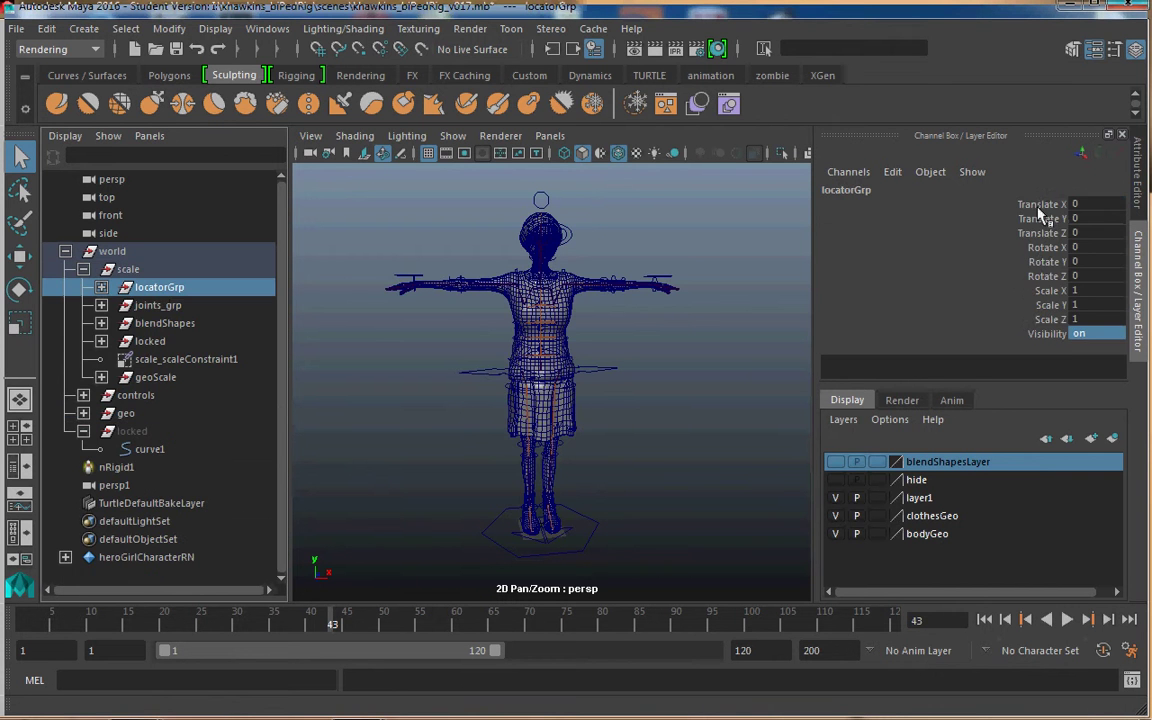
{"action": "left_click_drag", "start_coordinate": [1040, 205], "coordinate": [1048, 330]}
{"action": "right_click", "coordinate": [1048, 330]}
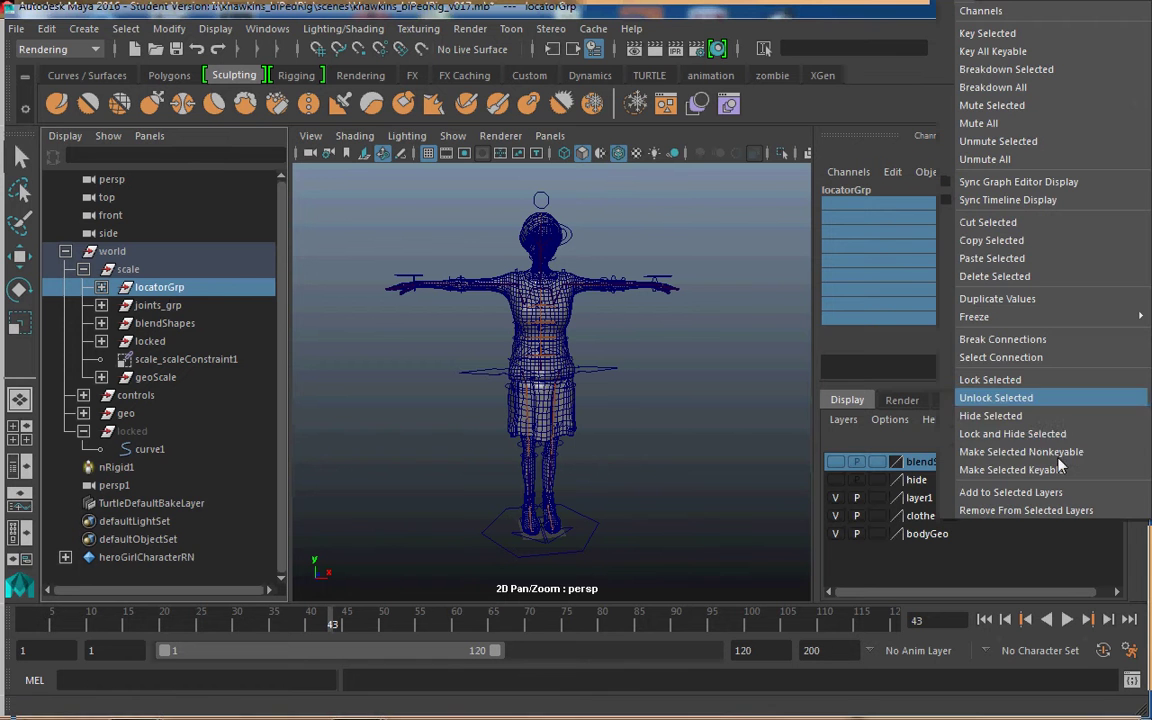
{"action": "left_click", "coordinate": [1041, 433]}
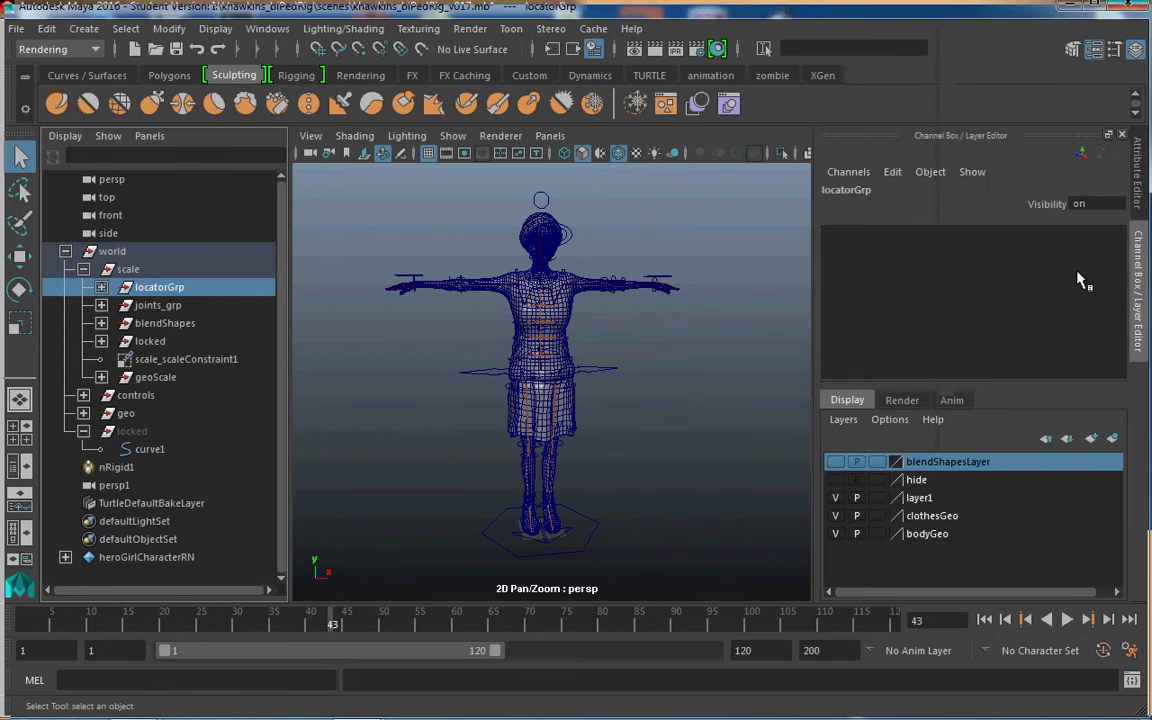
Turn off the visibility of locatorGrp
{"action": "left_click", "coordinate": [1098, 208]}
{"action": "type", "text": "0"}
{"action": "key", "text": "Return"}
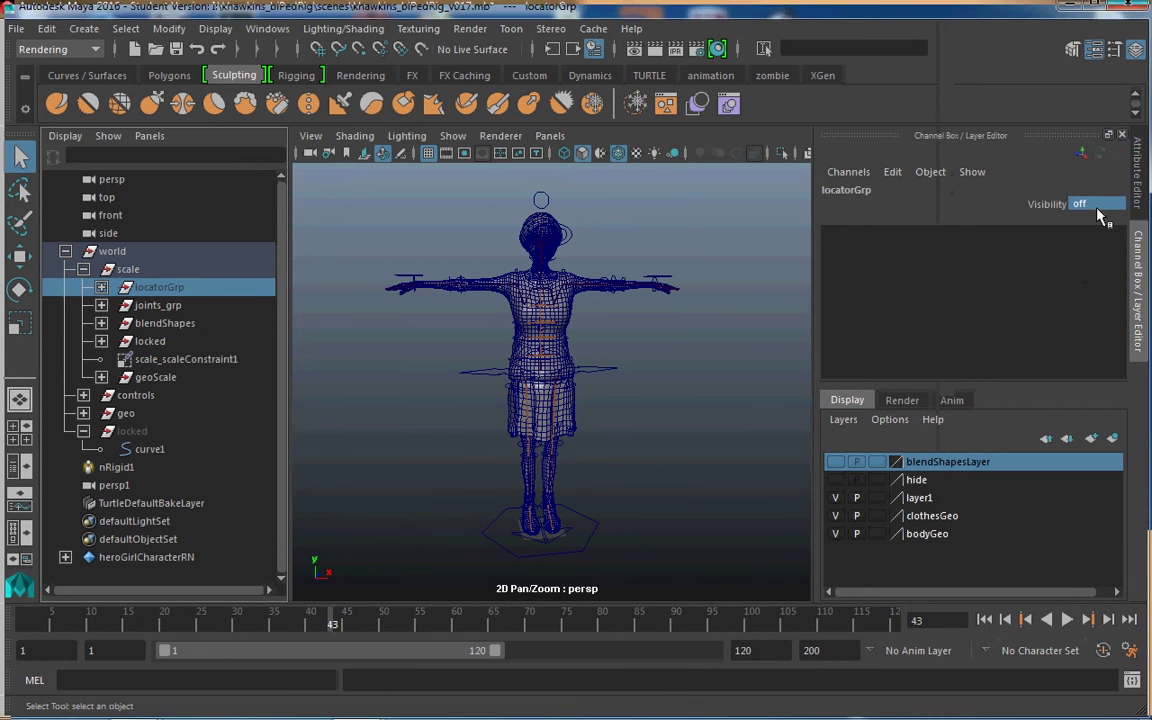
Lock and hide all translate, rotate and scale channels of joints_grp
{"action": "left_click", "coordinate": [160, 305]}
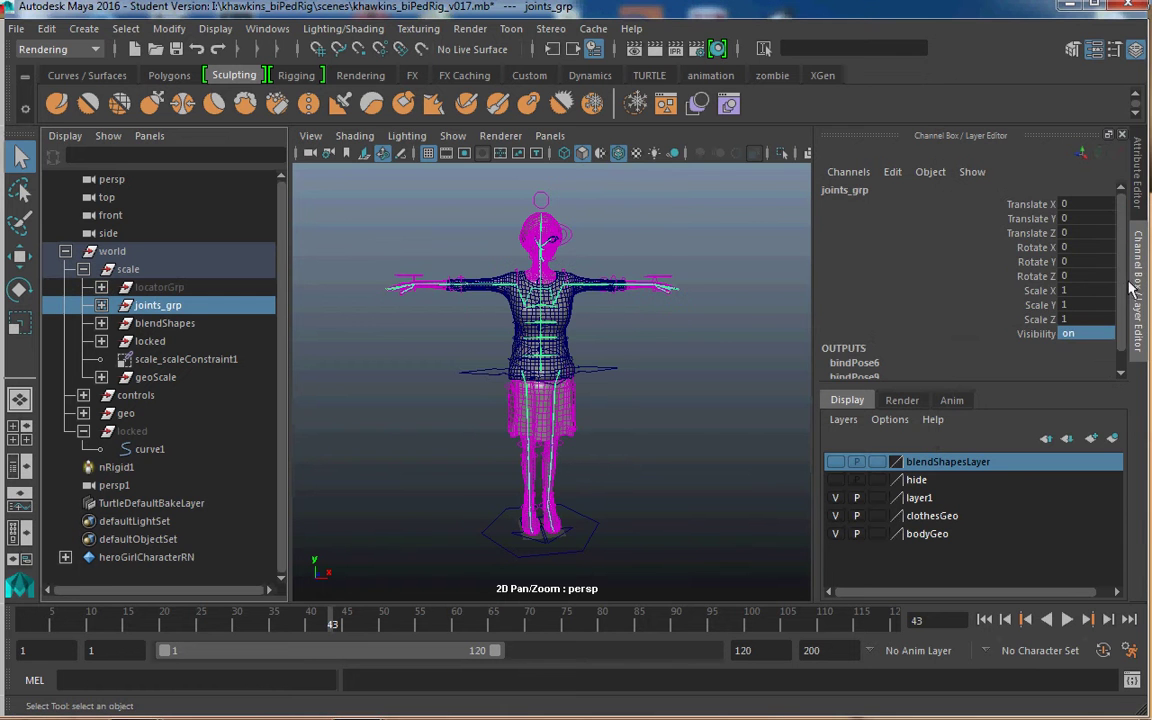
{"action": "left_click_drag", "start_coordinate": [1030, 204], "coordinate": [1040, 318]}
{"action": "right_click", "coordinate": [1040, 318]}
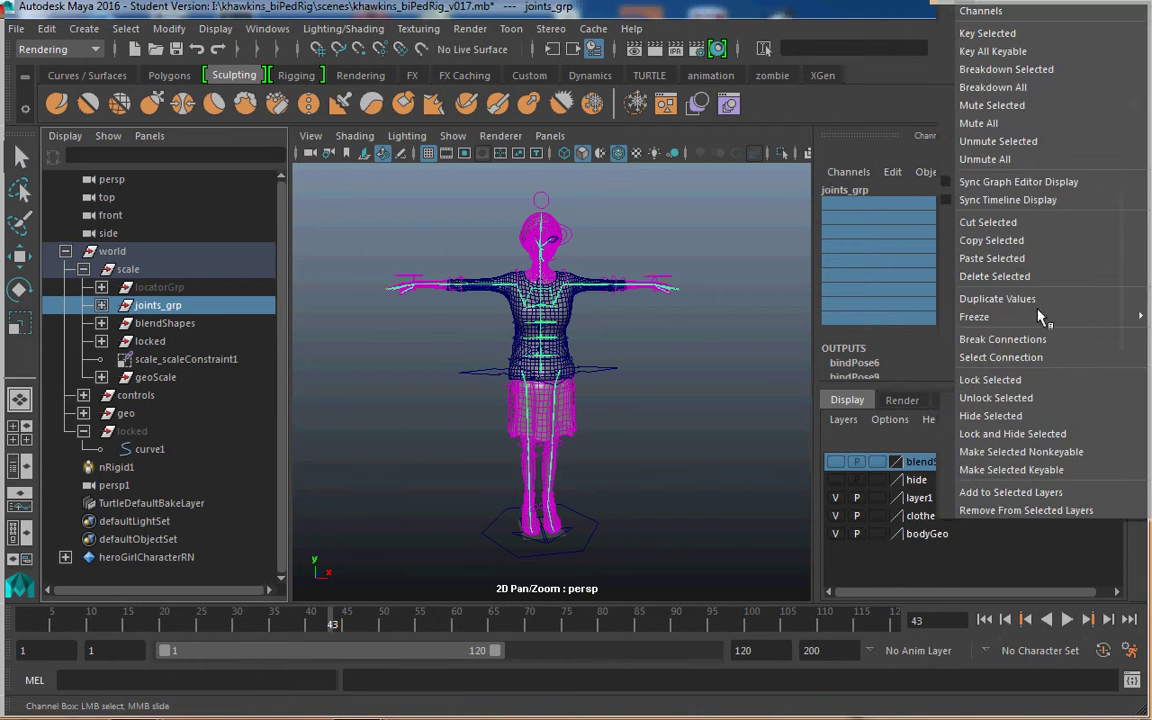
{"action": "left_click", "coordinate": [1060, 432]}
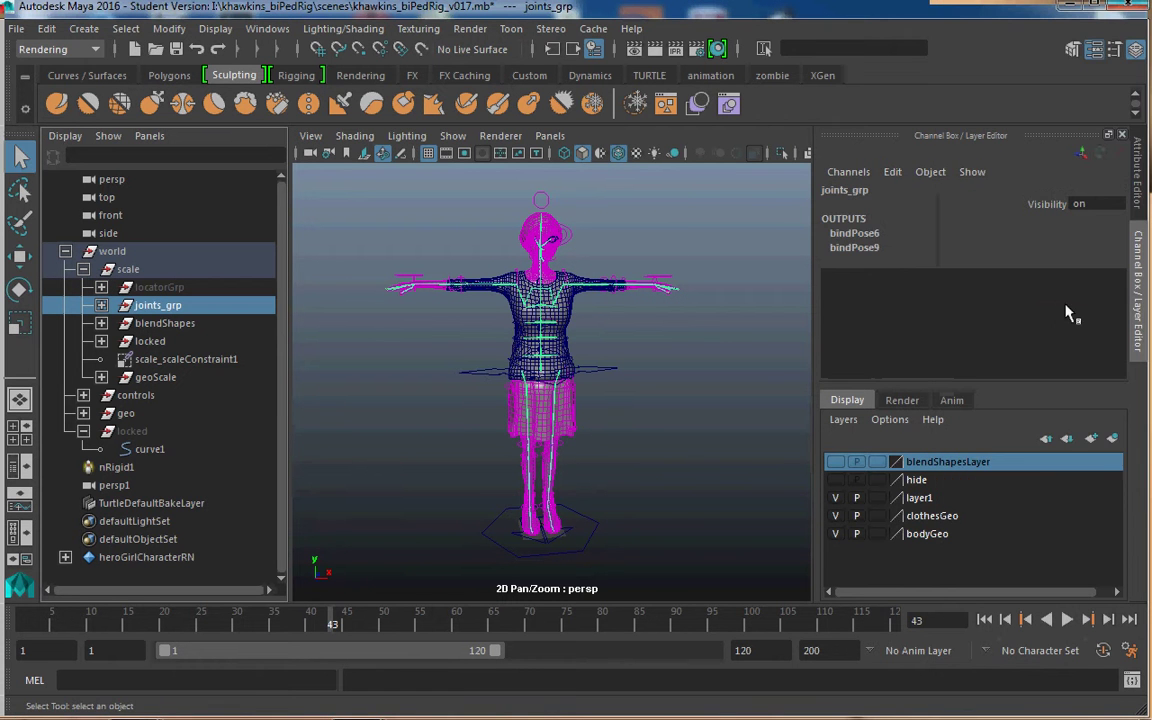
Expand joints_grp down to the skeleton group's children and examine the skeleton group and COG_jnt in the rig
{"action": "left_click", "coordinate": [101, 305]}
{"action": "left_click", "coordinate": [119, 323]}
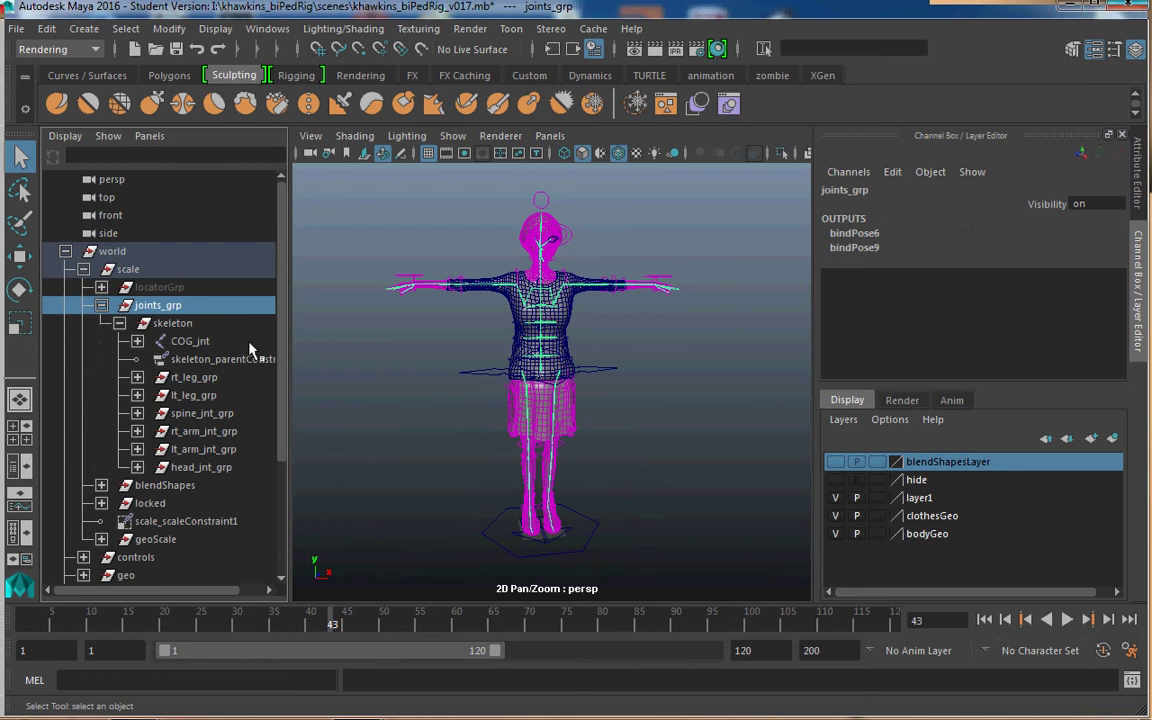
{"action": "left_click", "coordinate": [178, 324]}
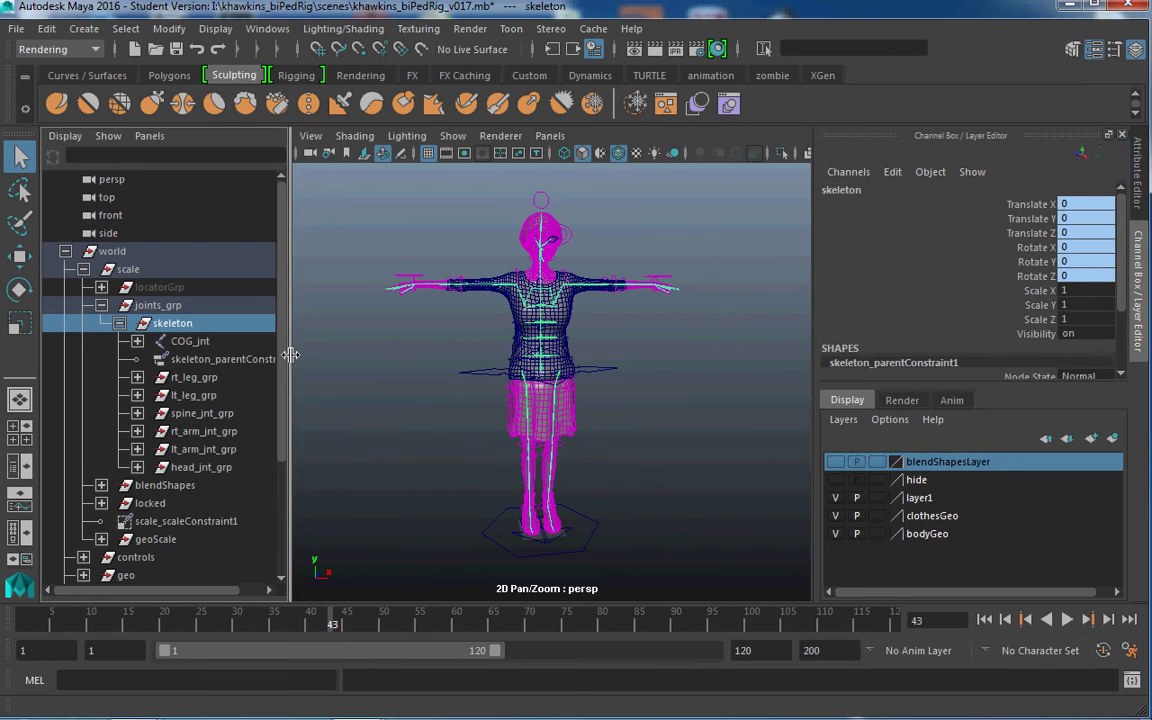
{"action": "left_click_drag", "start_coordinate": [288, 351], "coordinate": [345, 351]}
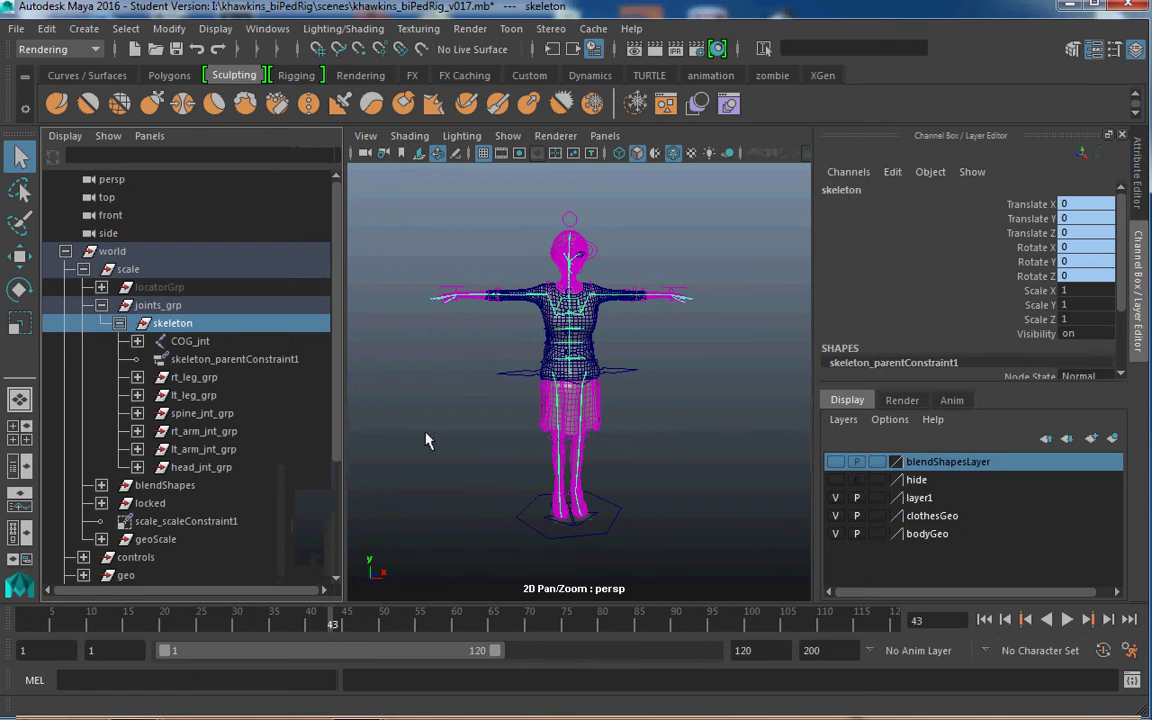
{"action": "left_click", "coordinate": [185, 343]}
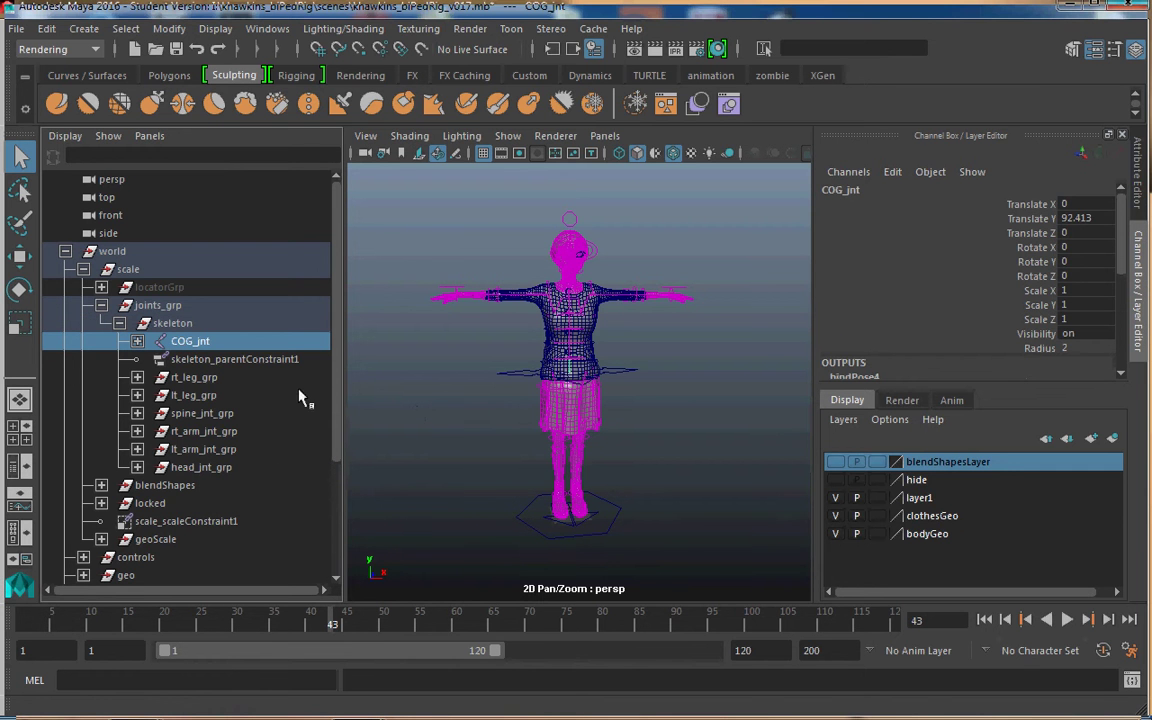
{"action": "left_click", "coordinate": [164, 322]}
{"action": "left_click", "coordinate": [180, 344]}
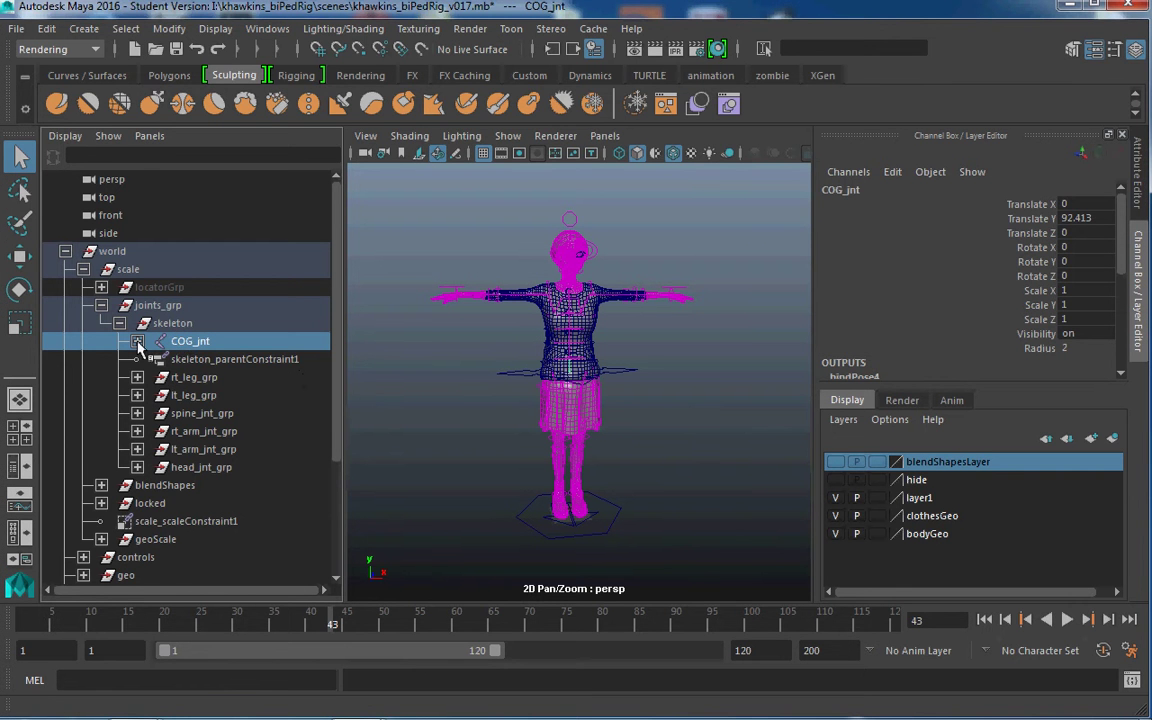
{"action": "left_click", "coordinate": [137, 341]}
{"action": "left_click", "coordinate": [137, 341]}
{"action": "scroll", "coordinate": [531, 421], "scroll_direction": "up", "scroll_amount": 3}
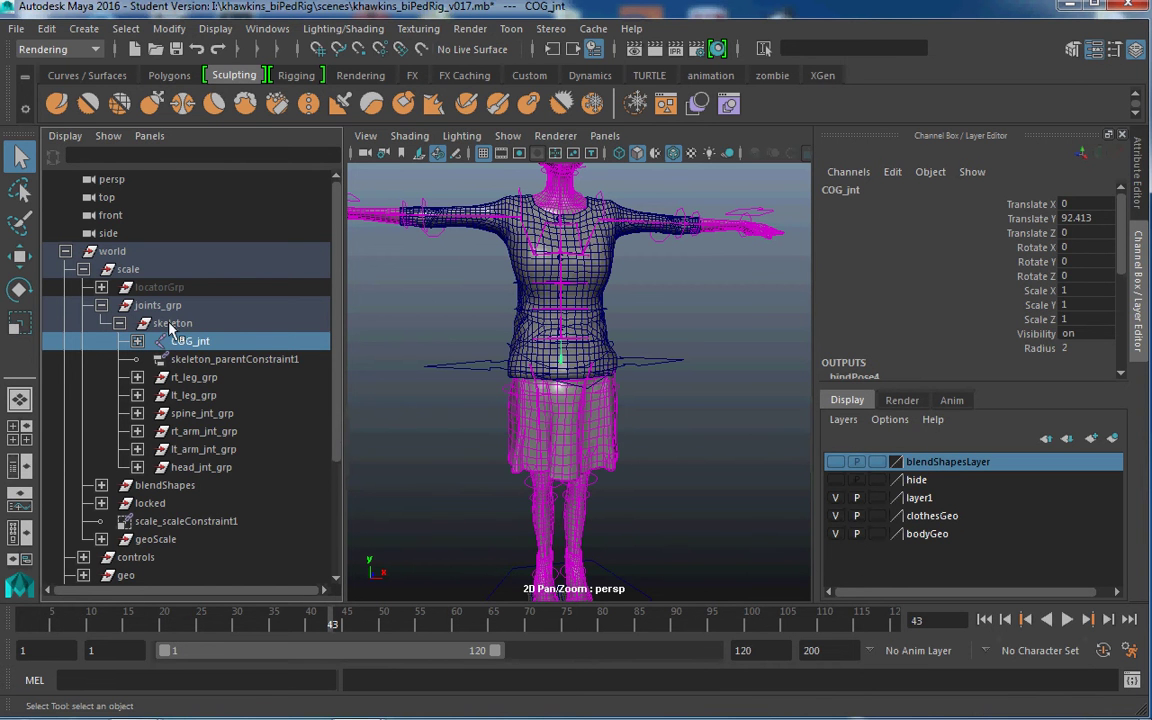
Lock and hide all translate, rotate and scale channels of the skeleton group
{"action": "left_click", "coordinate": [170, 325]}
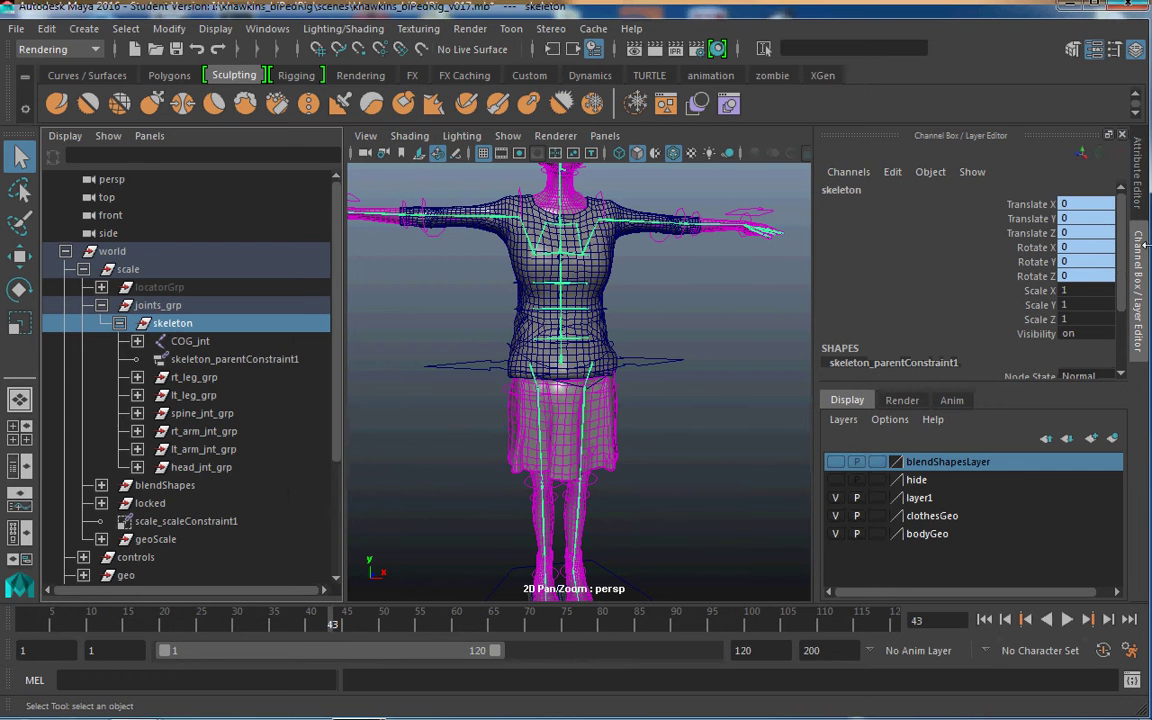
{"action": "left_click_drag", "start_coordinate": [1025, 205], "coordinate": [1040, 325]}
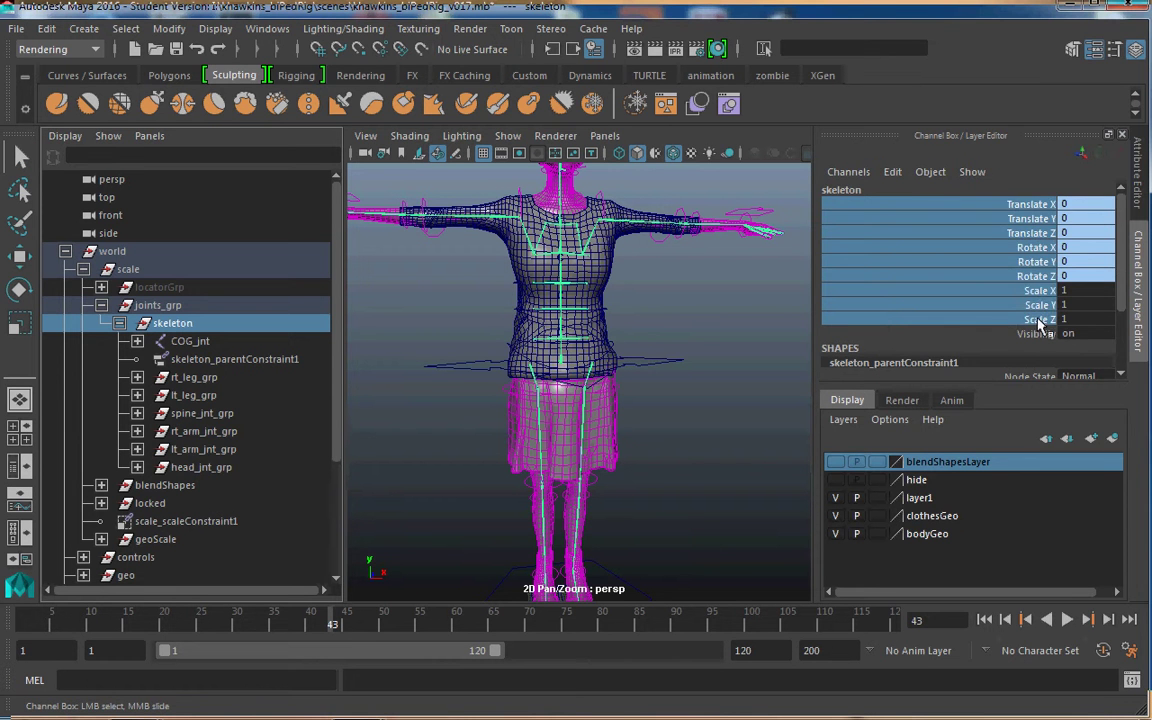
{"action": "right_click", "coordinate": [1045, 324]}
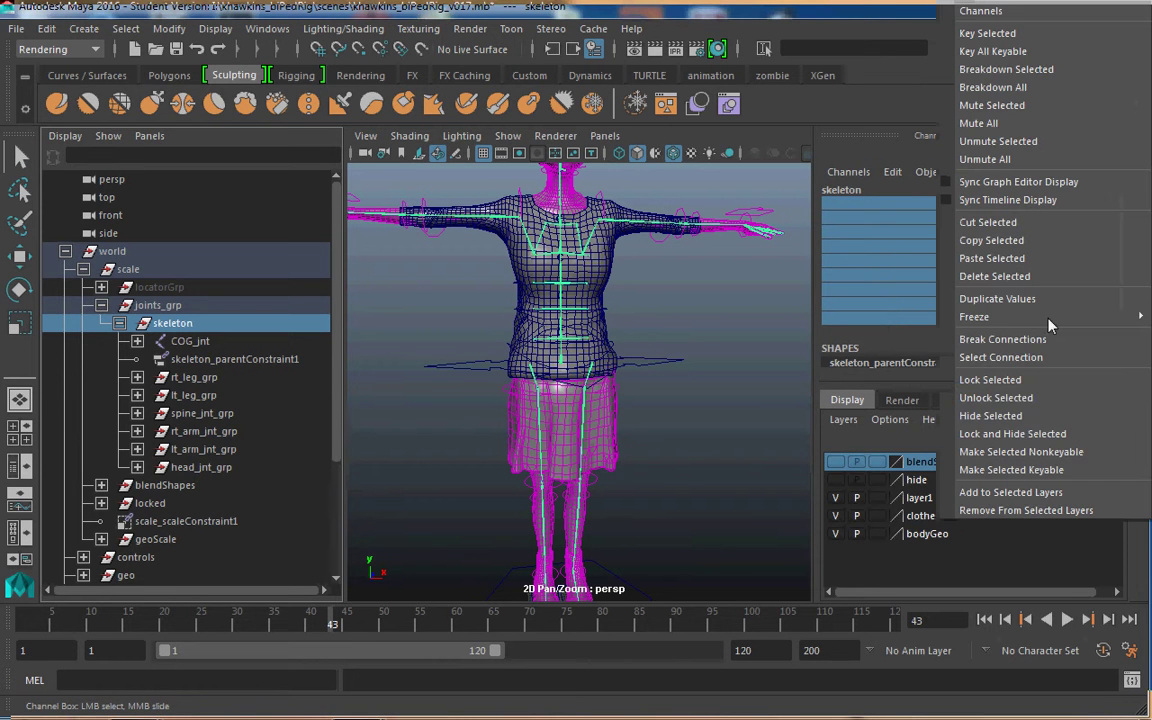
{"action": "left_click", "coordinate": [995, 380]}
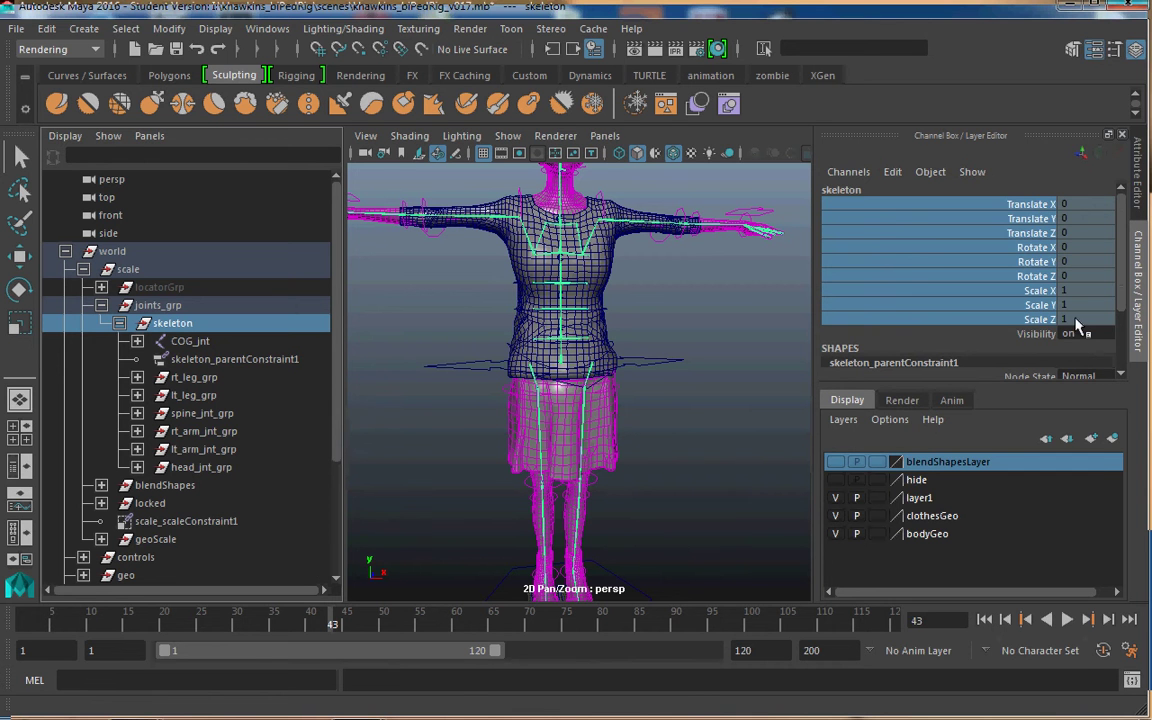
{"action": "right_click", "coordinate": [1077, 323]}
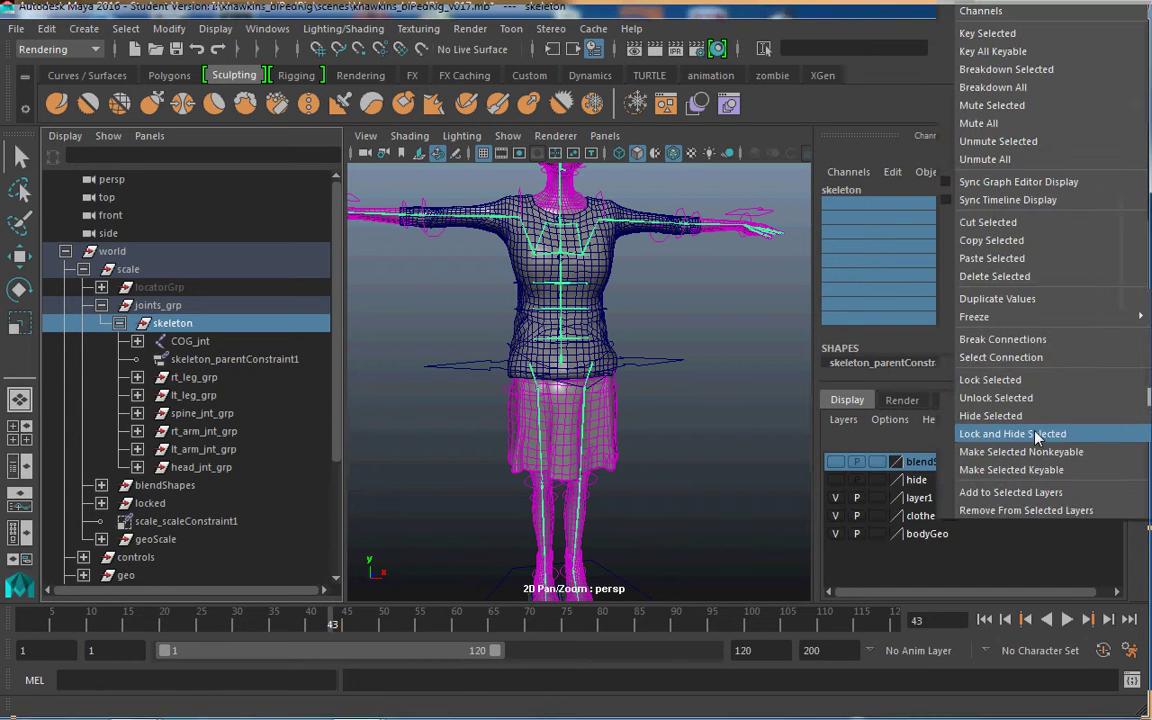
{"action": "left_click", "coordinate": [1037, 436]}
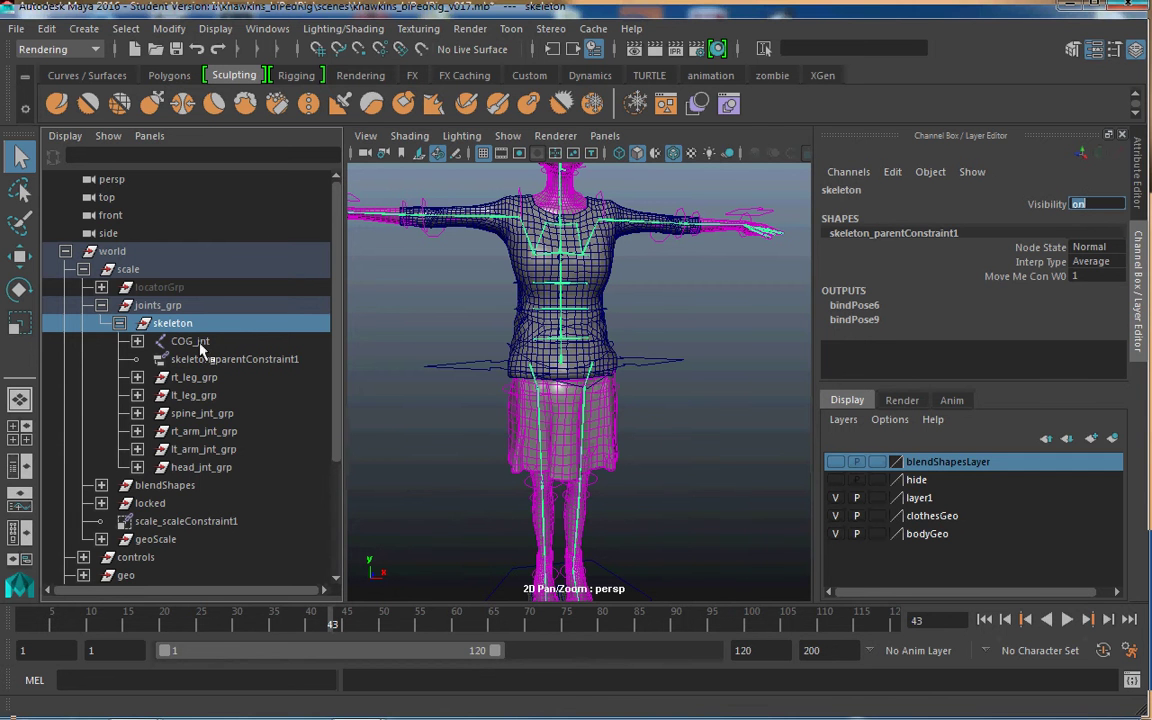
Turn off the visibility of COG_jnt inside the skeleton group
{"action": "left_click", "coordinate": [205, 342]}
{"action": "left_click", "coordinate": [137, 341]}
{"action": "left_click", "coordinate": [137, 341]}
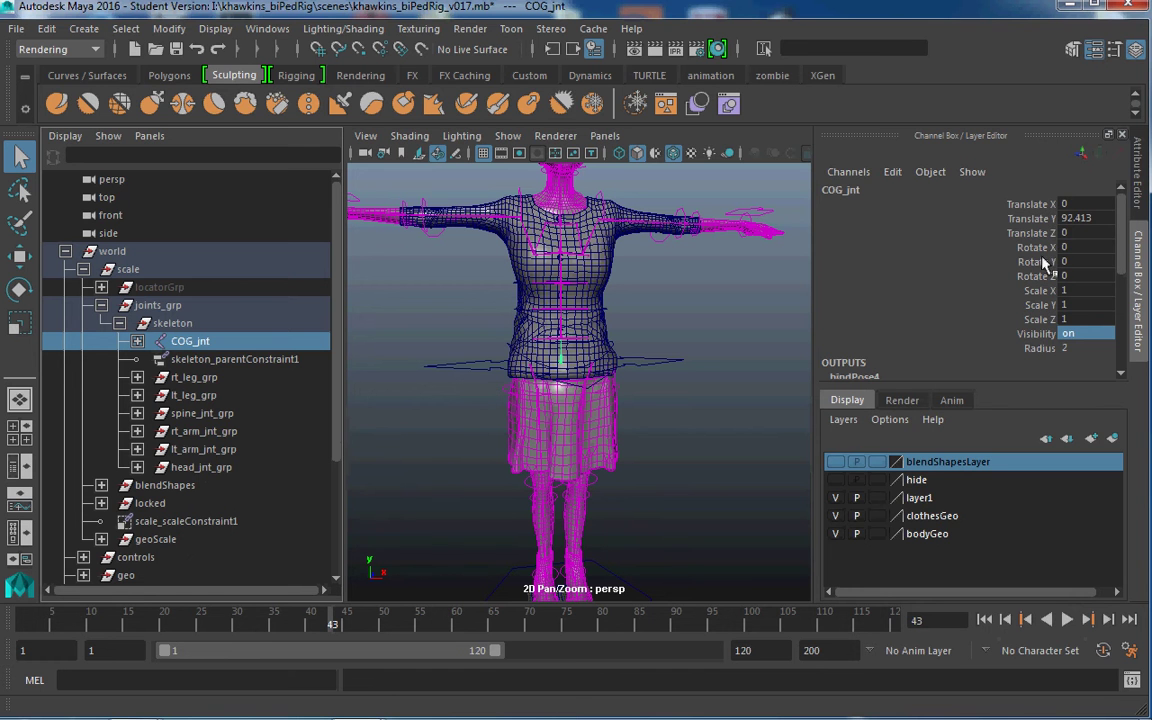
{"action": "left_click", "coordinate": [1088, 331]}
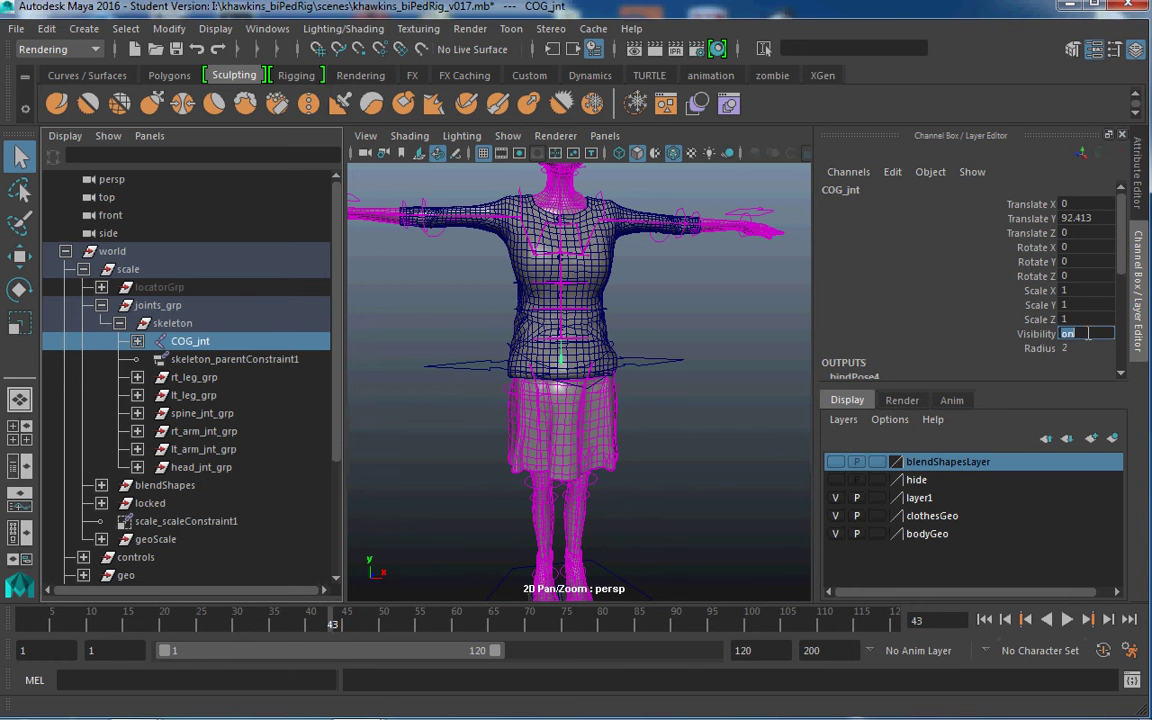
{"action": "type", "text": "0"}
{"action": "key", "text": "Return"}
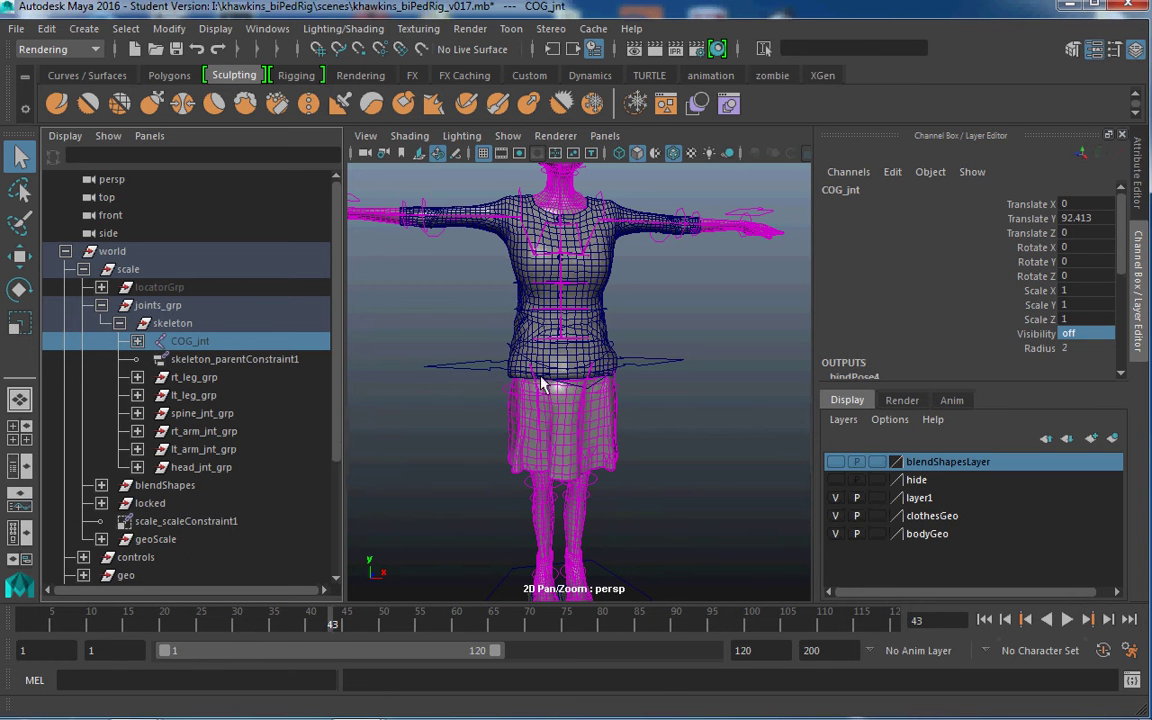
Lock and hide all translate, rotate and scale channels of the six leg, spine, arm and head joint groups under skeleton
{"action": "left_click", "coordinate": [226, 361]}
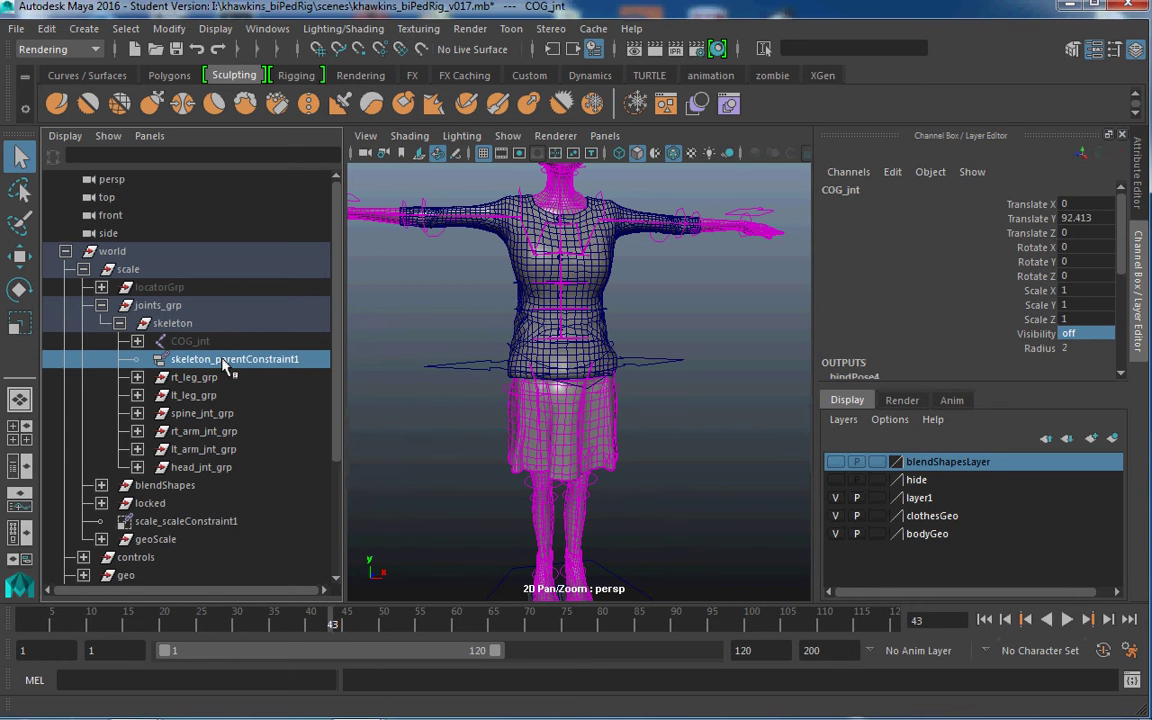
{"action": "left_click", "coordinate": [215, 378]}
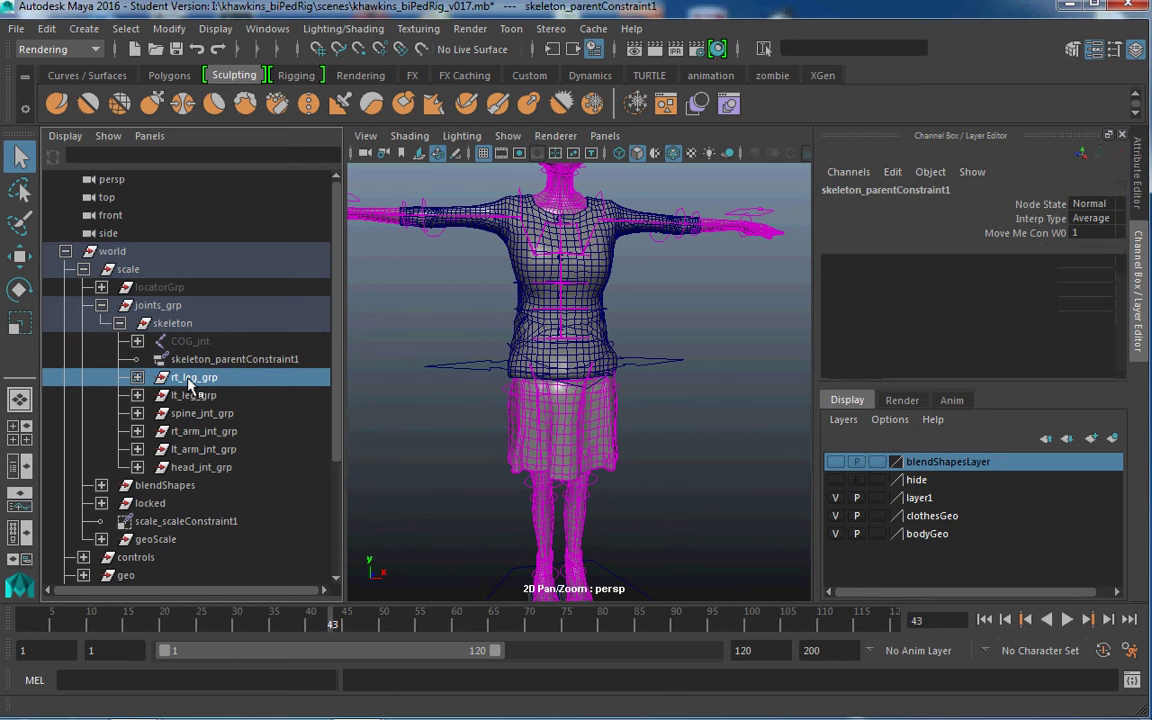
{"action": "left_click", "coordinate": [195, 467], "text": "shift"}
{"action": "left_click_drag", "start_coordinate": [1030, 213], "coordinate": [1040, 333]}
{"action": "right_click", "coordinate": [1040, 333]}
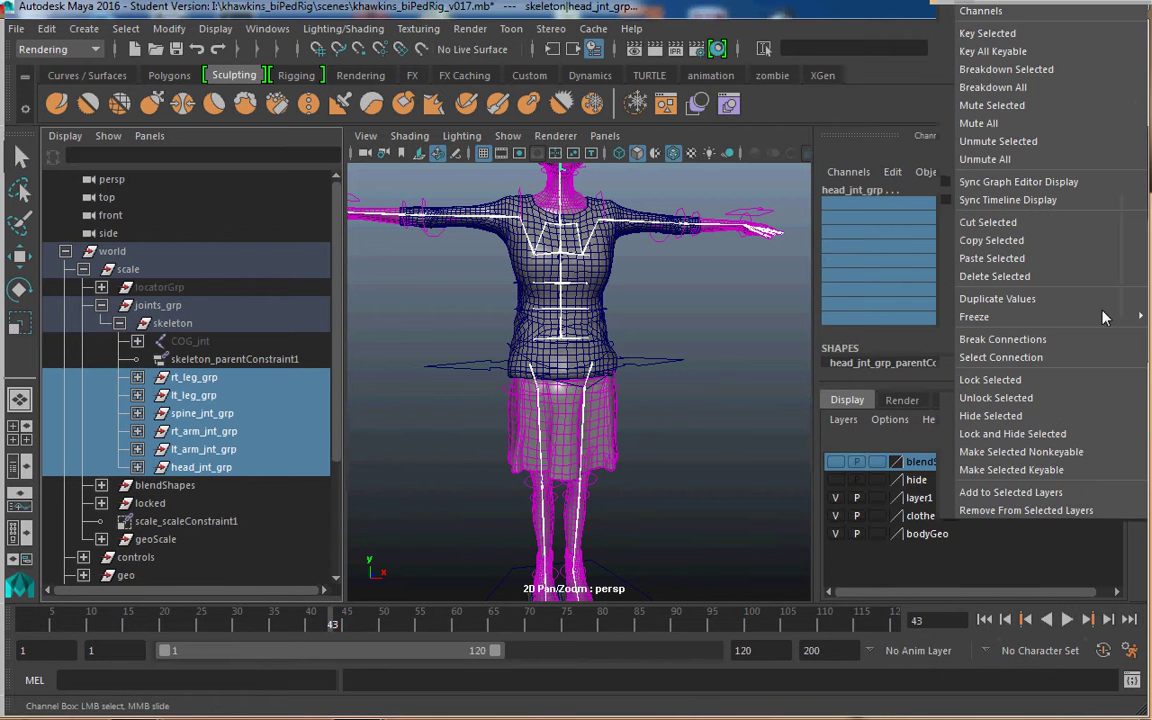
{"action": "left_click", "coordinate": [1040, 433]}
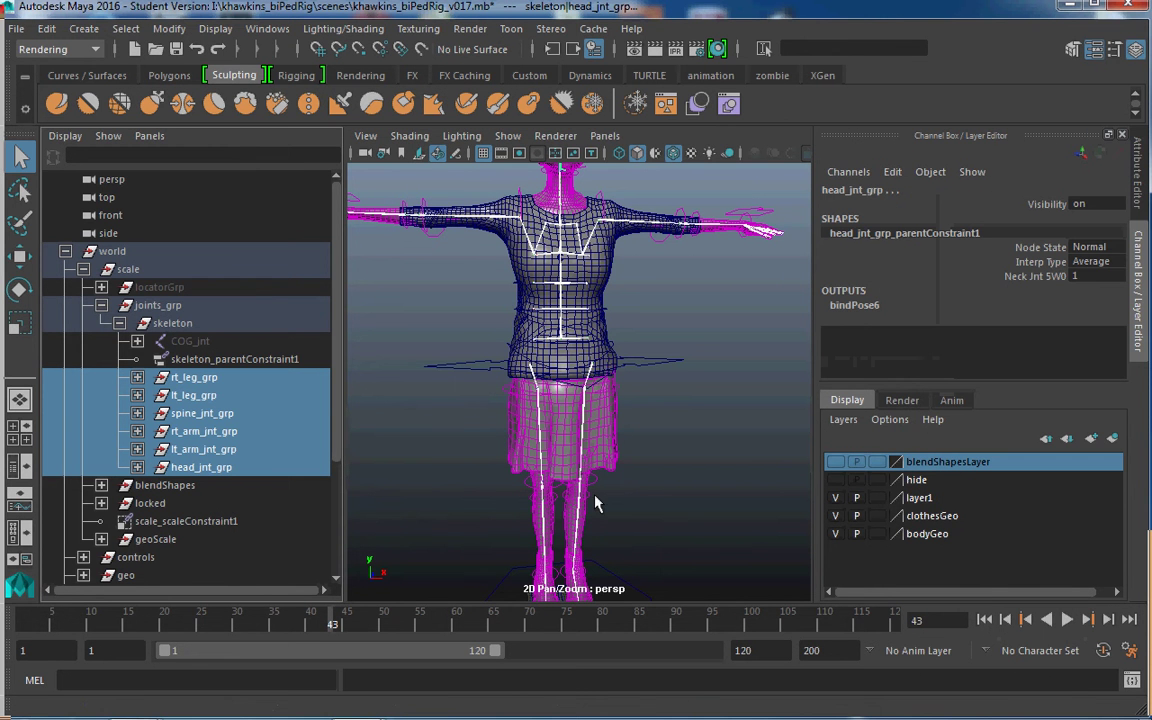
Examine the contents of the leg, spine, arm and head joint groups under skeleton, collapsing each group again
{"action": "left_click", "coordinate": [137, 467]}
{"action": "left_click", "coordinate": [137, 467]}
{"action": "left_click", "coordinate": [137, 450]}
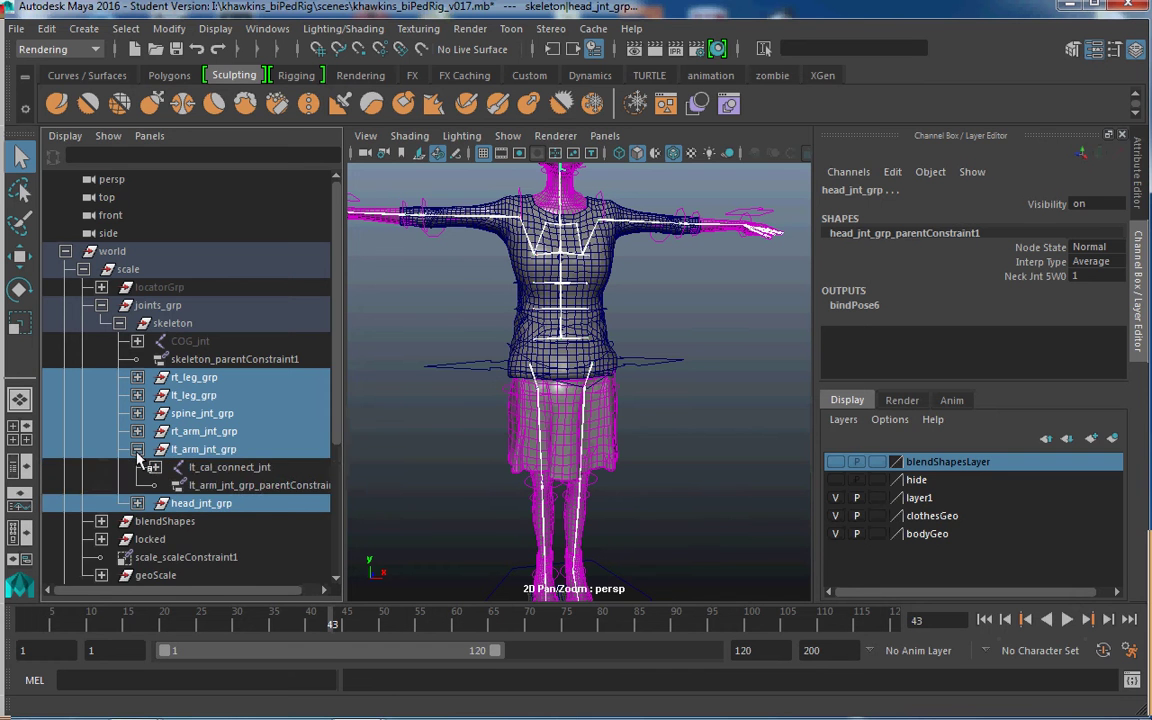
{"action": "left_click", "coordinate": [137, 449]}
{"action": "left_click", "coordinate": [137, 413]}
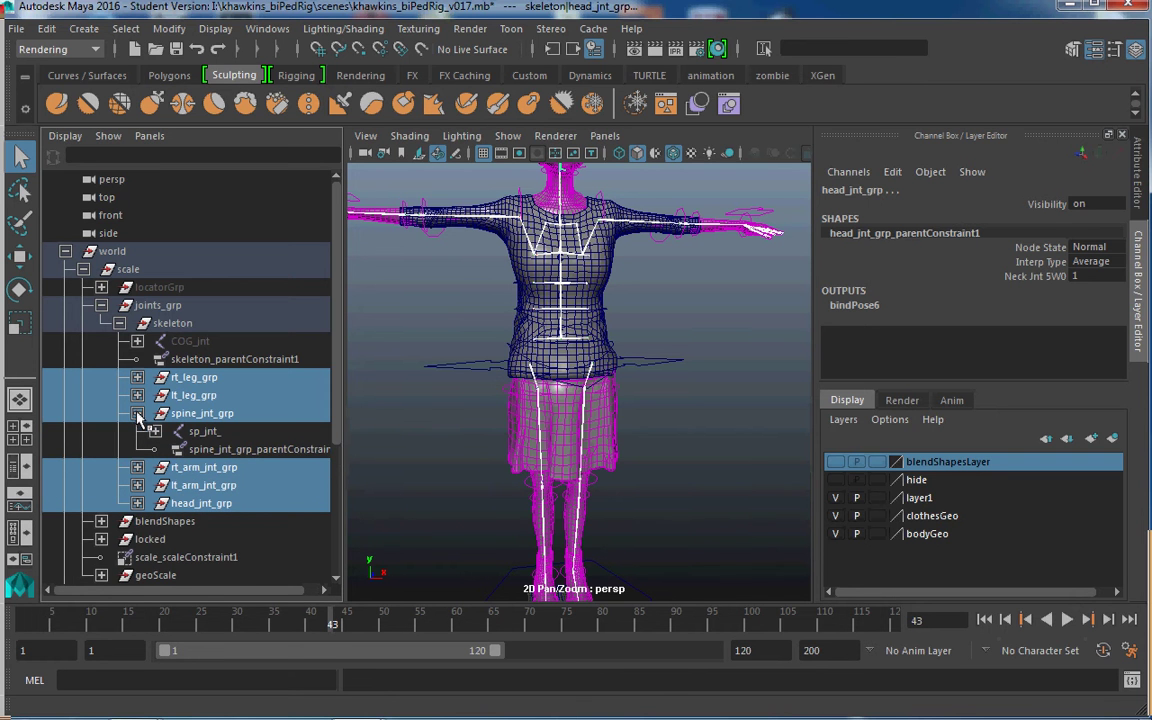
{"action": "left_click", "coordinate": [137, 395]}
{"action": "left_click", "coordinate": [137, 377]}
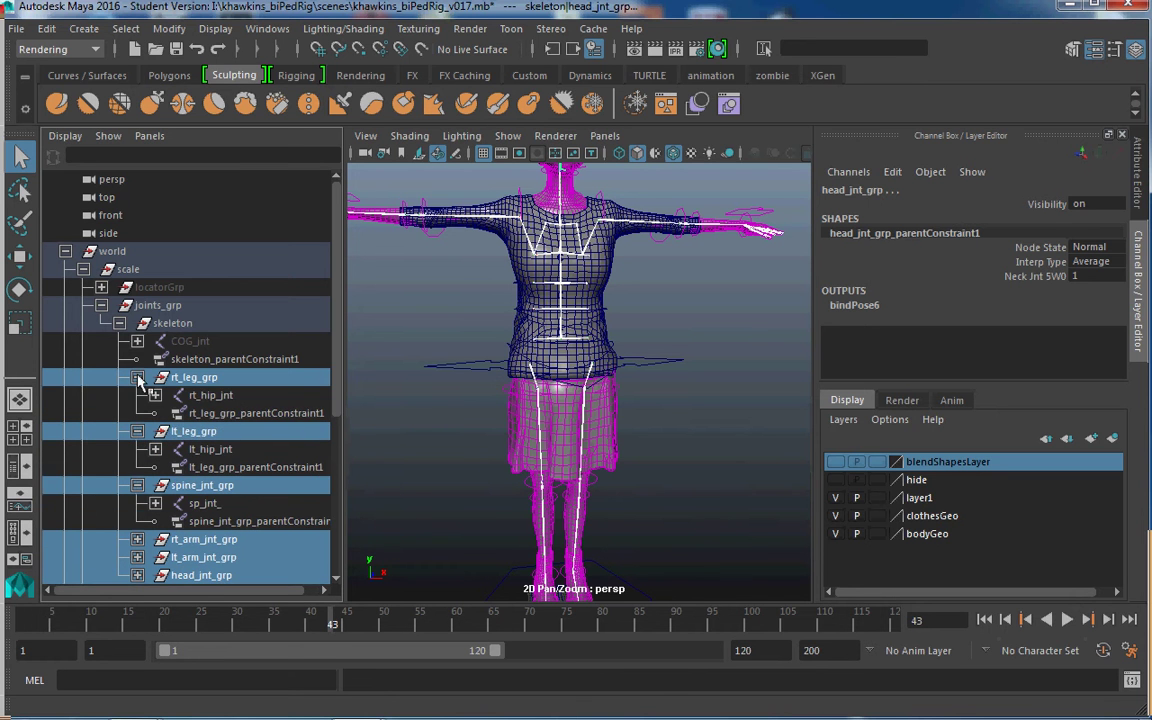
{"action": "left_click", "coordinate": [137, 377]}
{"action": "left_click", "coordinate": [137, 395]}
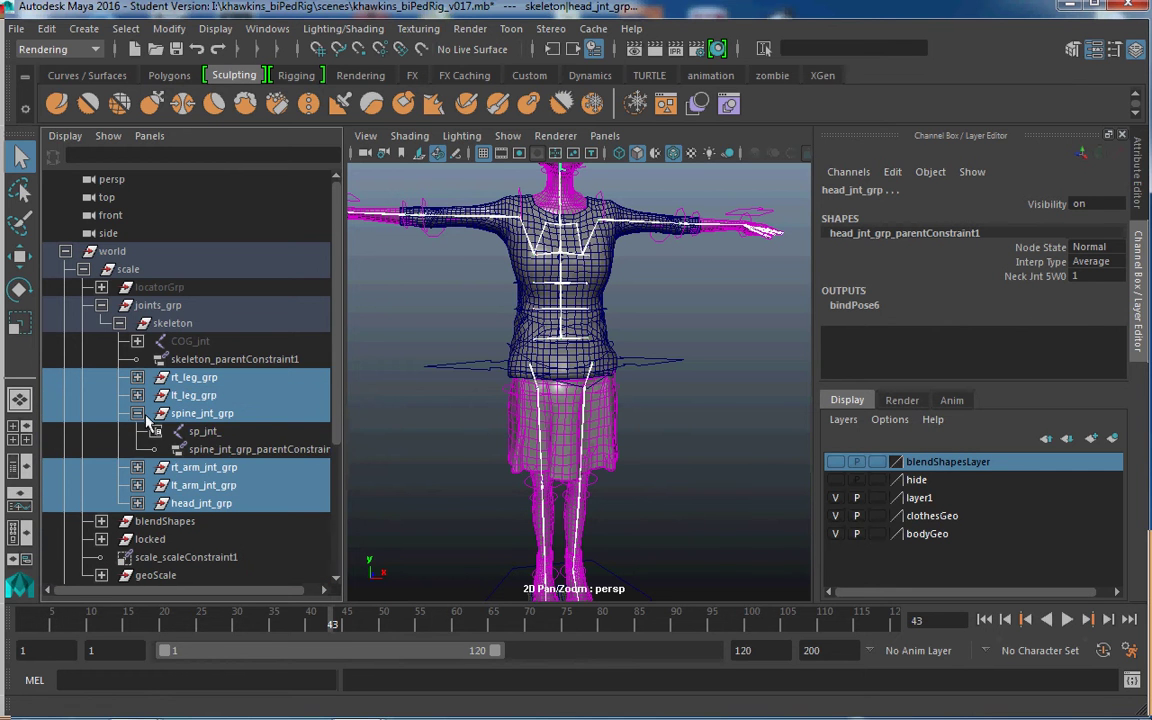
{"action": "left_click", "coordinate": [137, 413]}
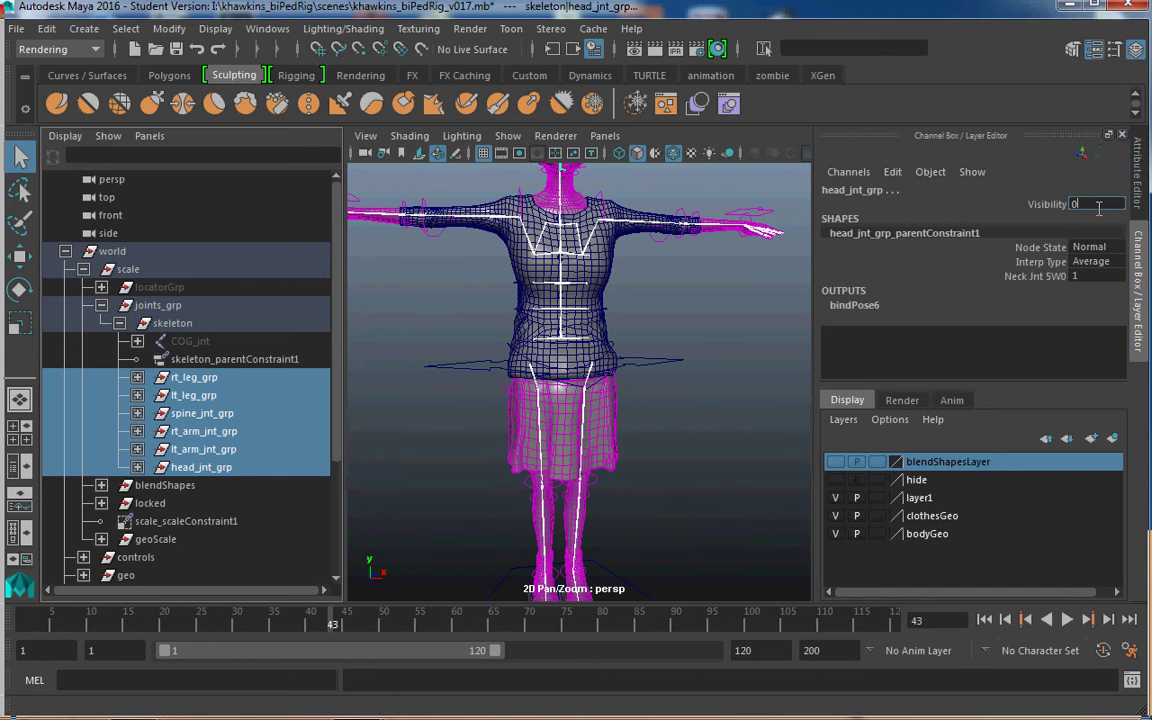
Turn off the visibility of the six selected leg, spine, arm and head joint groups
{"action": "type", "text": "0"}
{"action": "key", "text": "Return"}
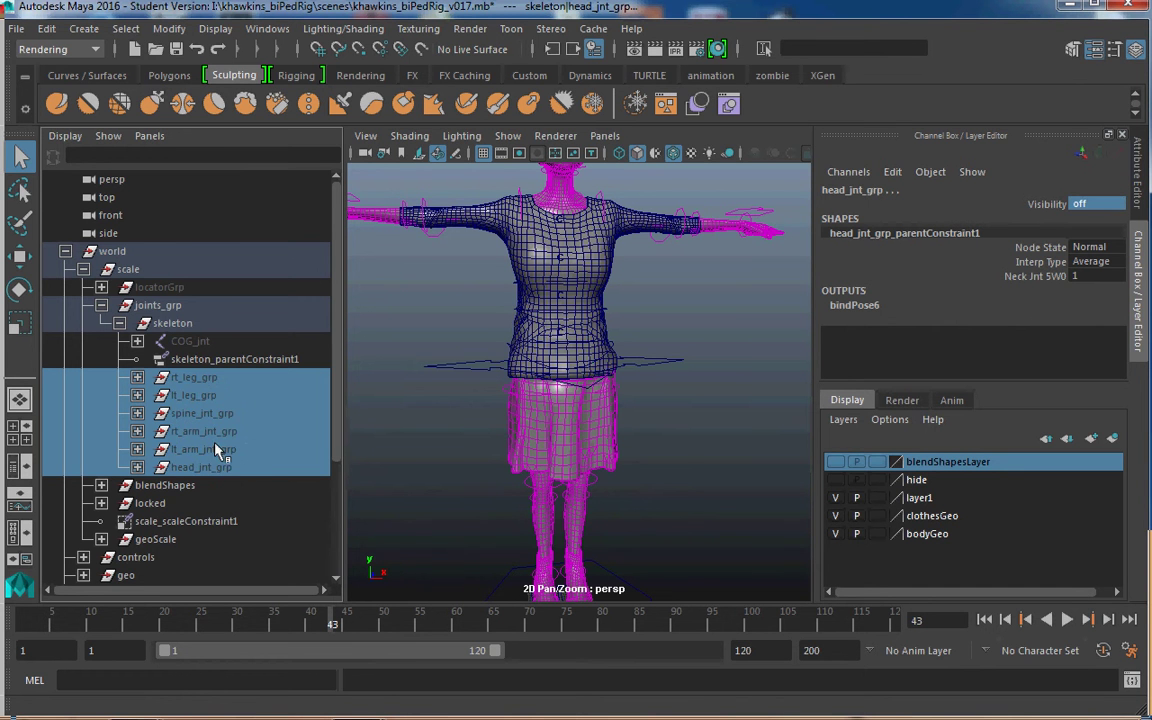
Examine the character's upper body and head from several angles for joints or other nodes still showing
{"action": "middle_click_drag", "start_coordinate": [580, 207], "coordinate": [605, 414], "text": "alt"}
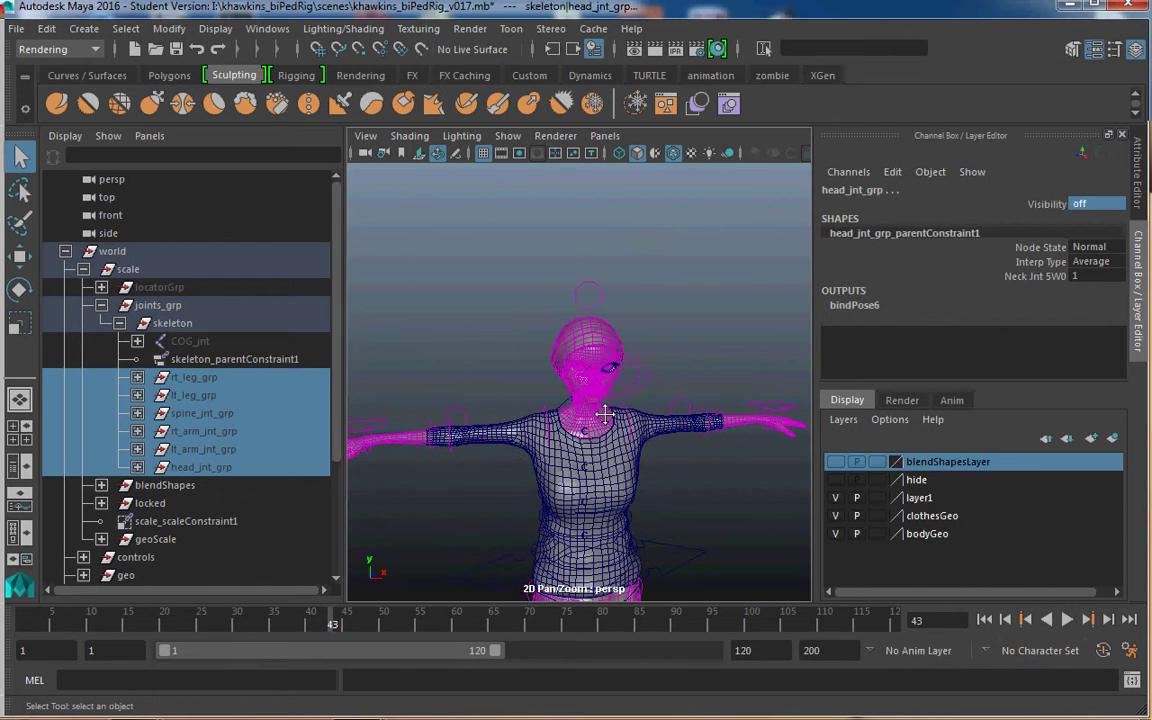
{"action": "scroll", "coordinate": [617, 406], "scroll_direction": "up", "scroll_amount": 5}
{"action": "scroll", "coordinate": [617, 406], "scroll_direction": "down", "scroll_amount": 5}
{"action": "left_click_drag", "start_coordinate": [618, 406], "coordinate": [640, 383], "text": "alt"}
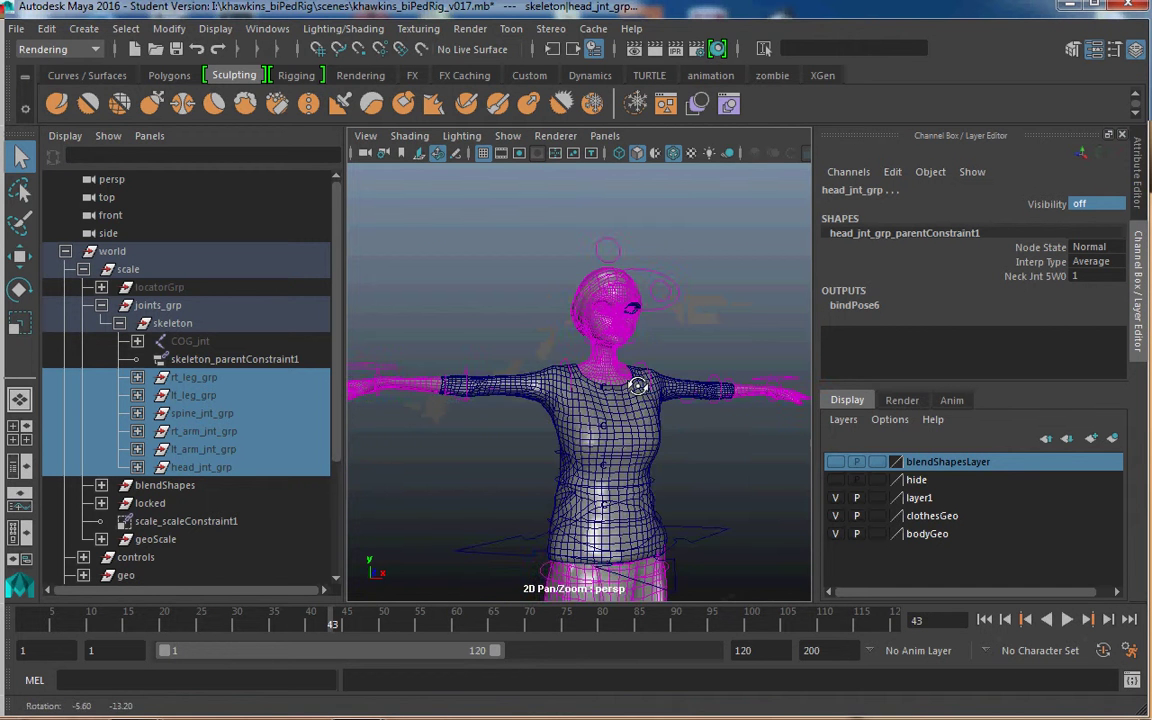
{"action": "middle_click_drag", "start_coordinate": [640, 383], "coordinate": [659, 428], "text": "alt"}
{"action": "left_click_drag", "start_coordinate": [659, 428], "coordinate": [531, 456], "text": "alt"}
{"action": "scroll", "coordinate": [651, 458], "scroll_direction": "up", "scroll_amount": 5}
{"action": "scroll", "coordinate": [651, 458], "scroll_direction": "down", "scroll_amount": 5}
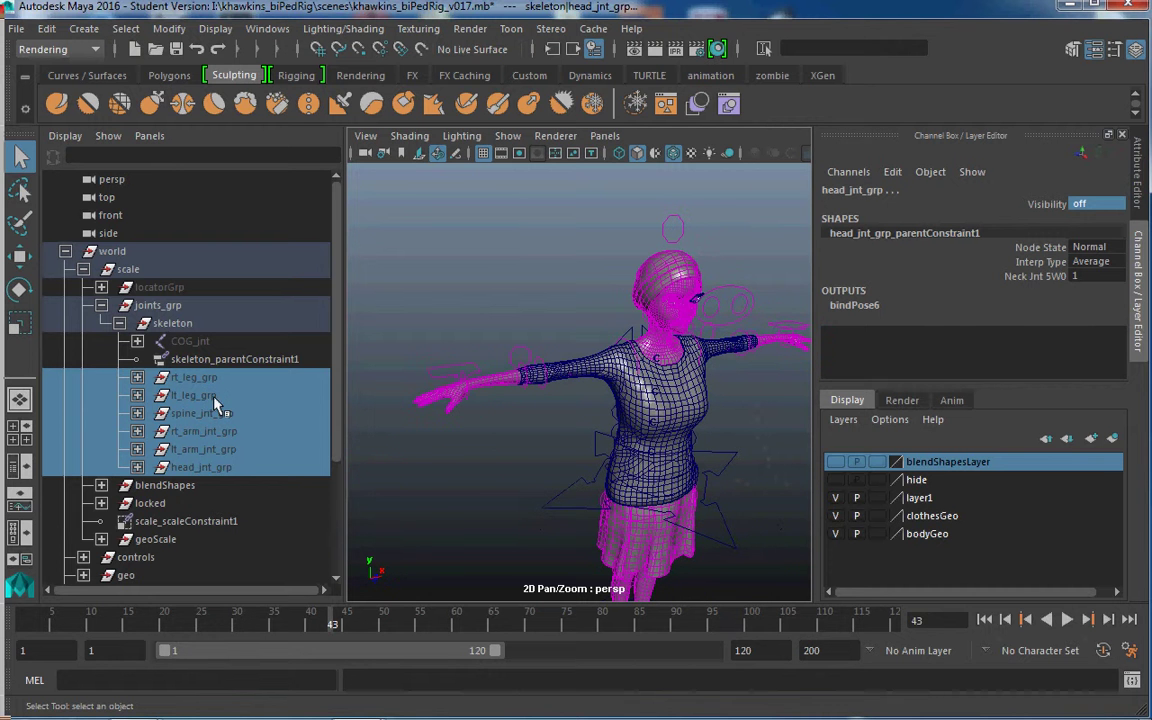
Lock and hide all translate, rotate and scale channels of the blendShapes group
{"action": "scroll", "coordinate": [228, 461], "scroll_direction": "down", "scroll_amount": 3}
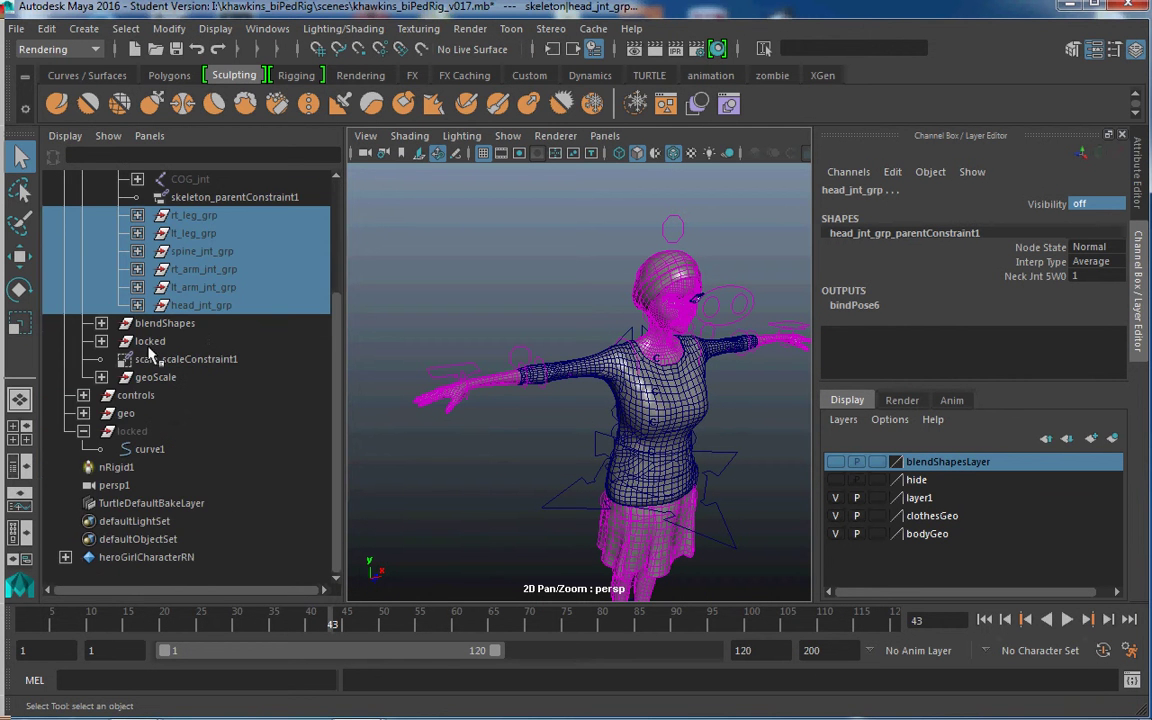
{"action": "left_click", "coordinate": [101, 324]}
{"action": "left_click", "coordinate": [101, 323]}
{"action": "left_click", "coordinate": [160, 323]}
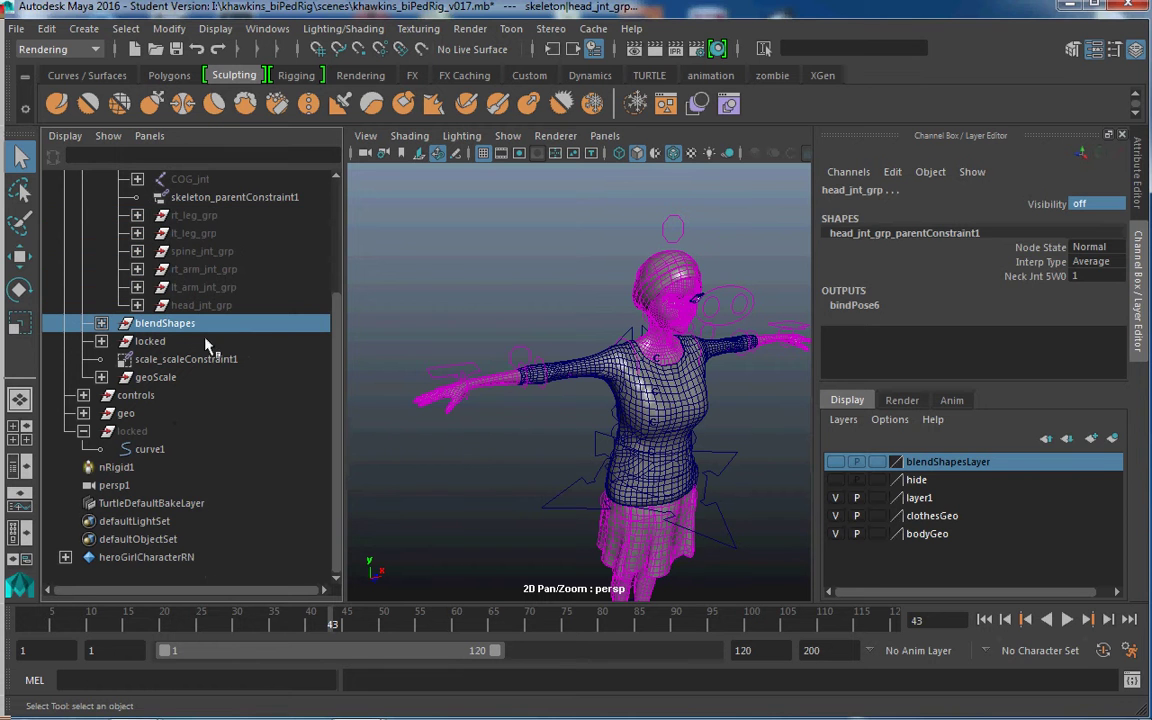
{"action": "left_click_drag", "start_coordinate": [1040, 204], "coordinate": [1045, 318]}
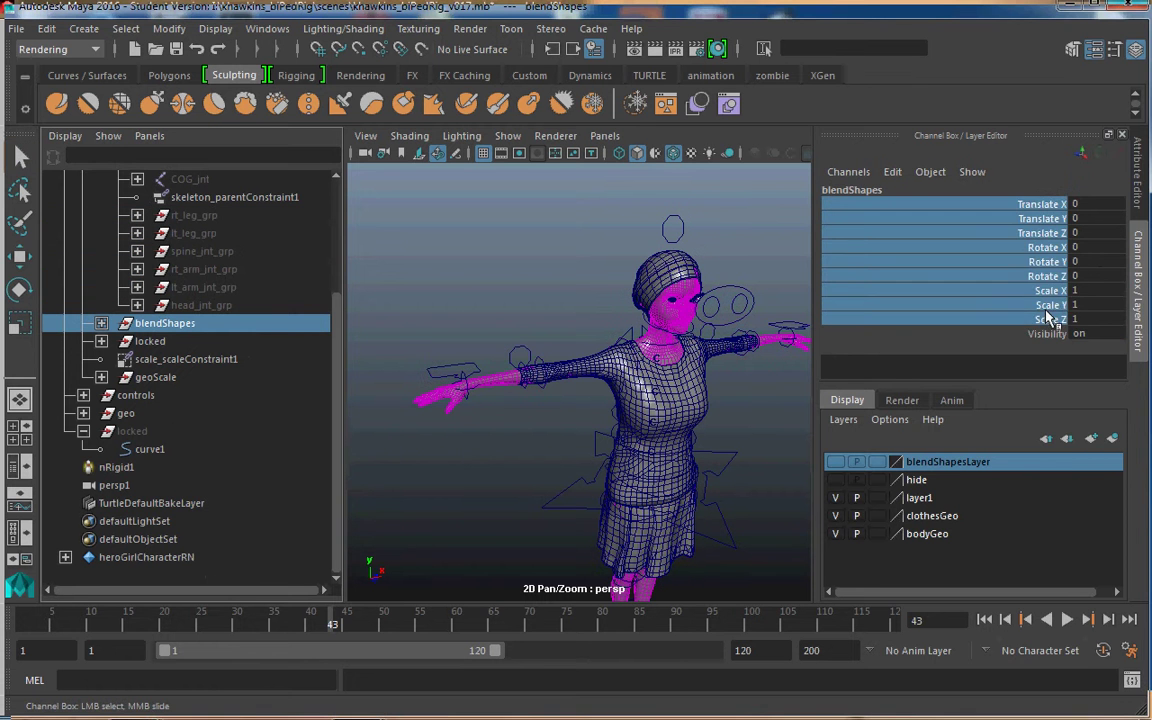
{"action": "right_click", "coordinate": [1045, 300]}
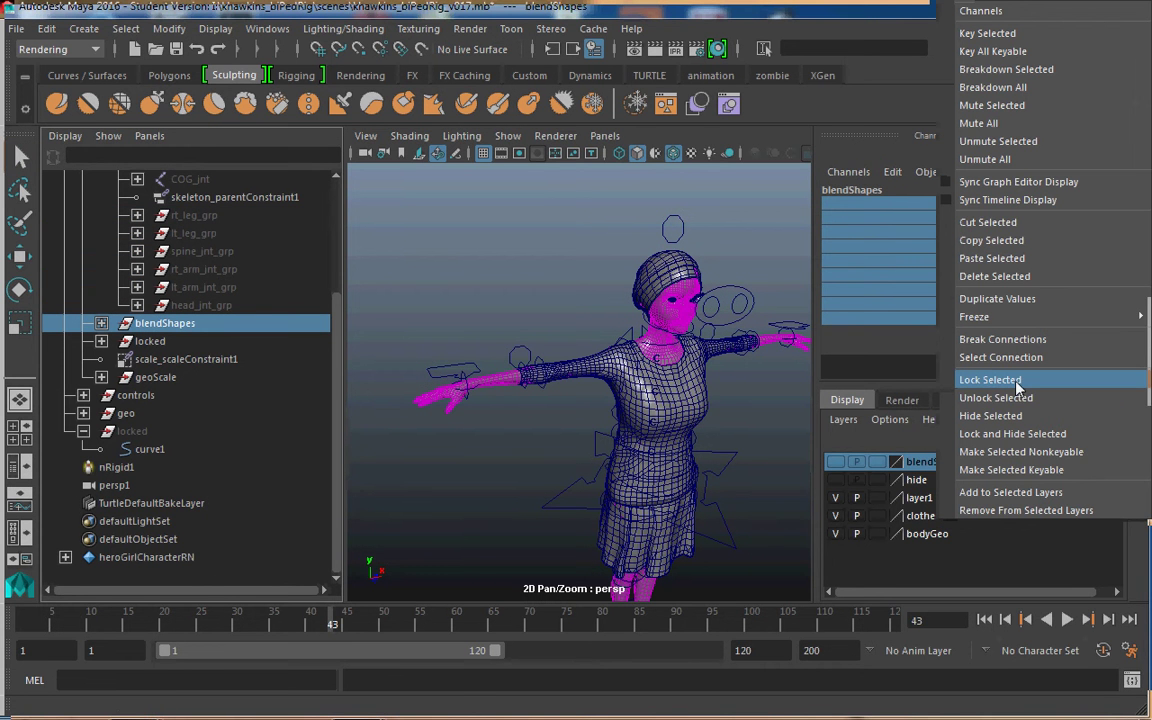
{"action": "left_click", "coordinate": [1015, 434]}
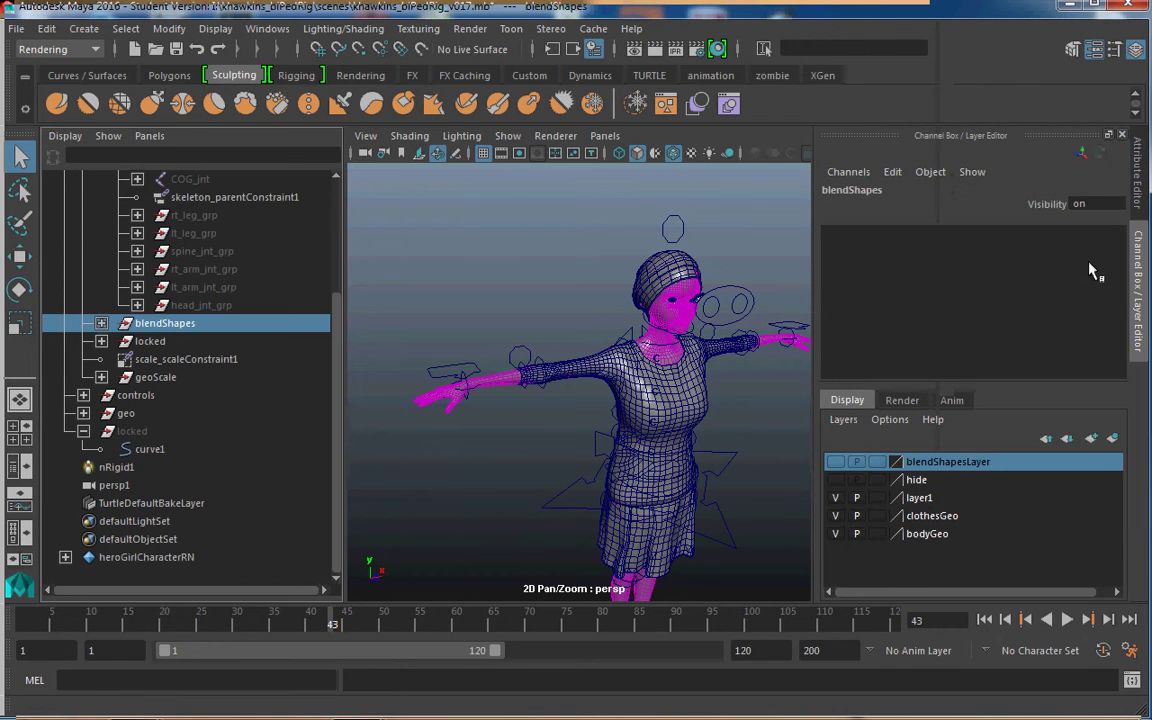
Turn off the visibility of the blendShapes group
{"action": "double_click", "coordinate": [1099, 205]}
{"action": "type", "text": "0"}
{"action": "key", "text": "Return"}
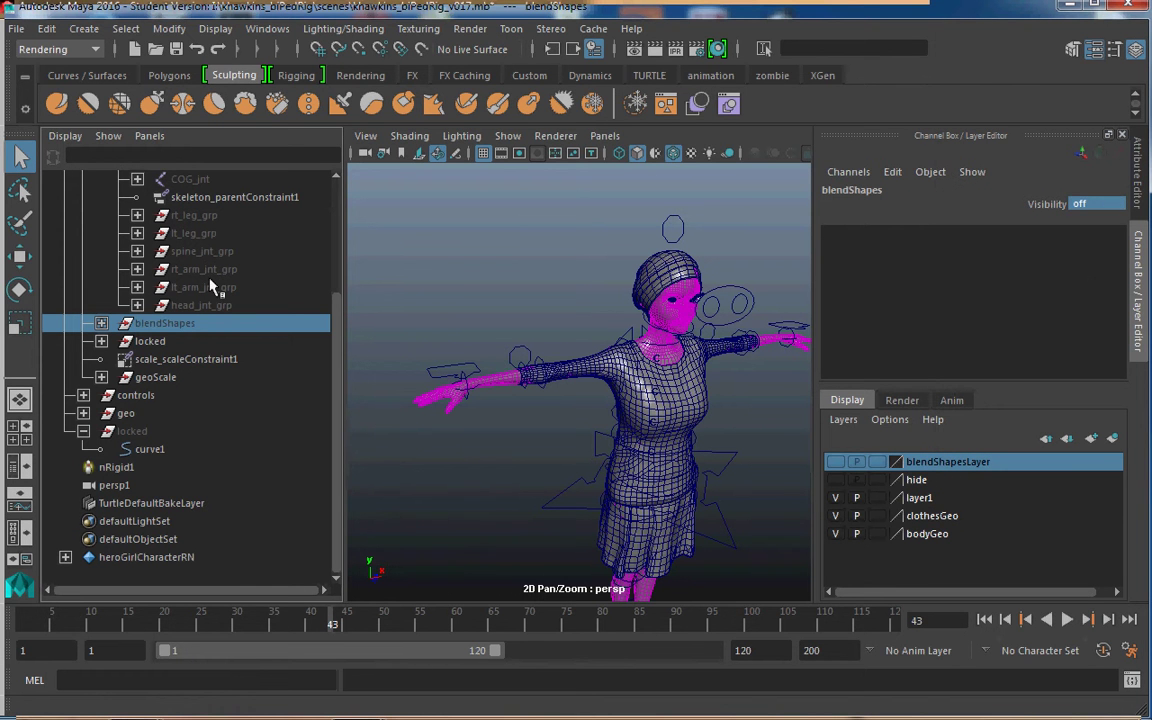
Expand the locked group under scale and lock and hide all of its translate, rotate and scale channels
{"action": "left_click", "coordinate": [101, 341]}
{"action": "left_click", "coordinate": [150, 341]}
{"action": "left_click_drag", "start_coordinate": [491, 271], "coordinate": [598, 532], "text": "alt"}
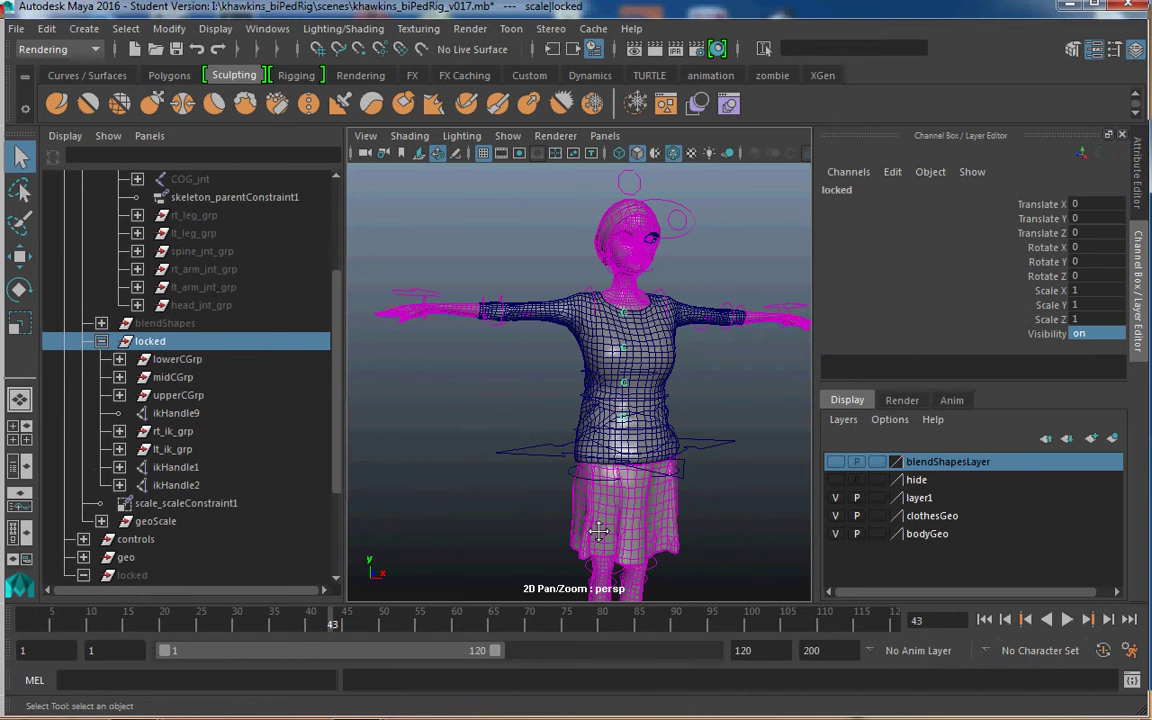
{"action": "middle_click_drag", "start_coordinate": [598, 532], "coordinate": [568, 496], "text": "alt"}
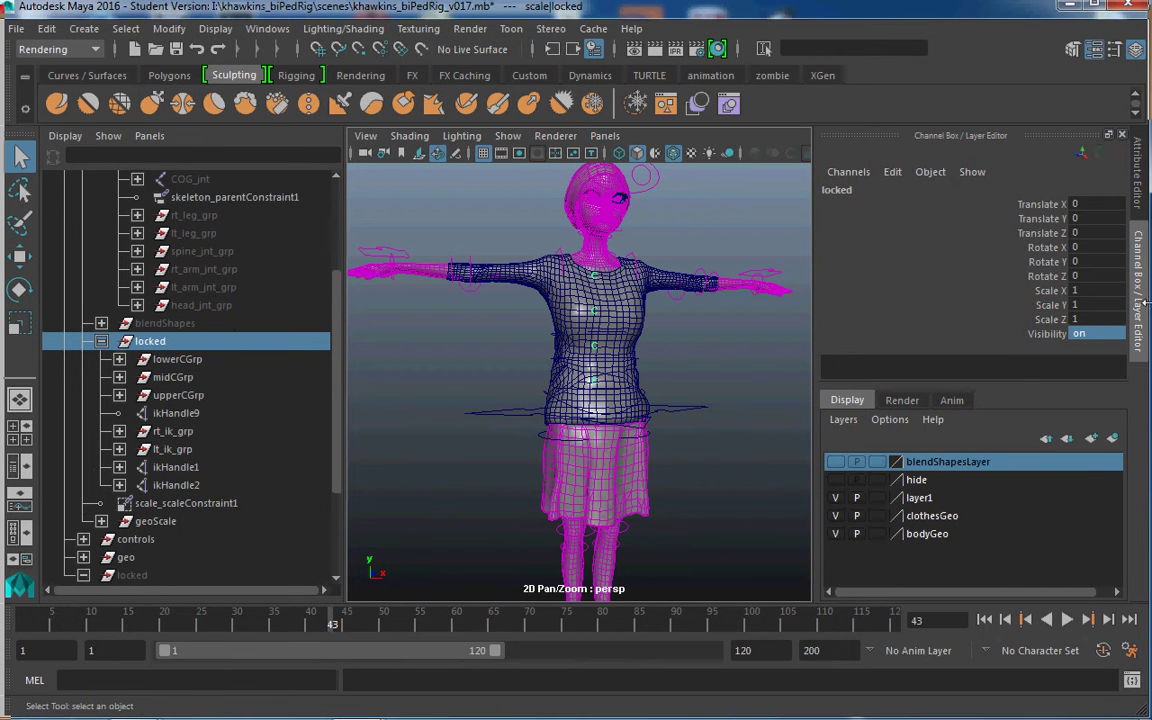
{"action": "left_click_drag", "start_coordinate": [1040, 204], "coordinate": [1045, 333]}
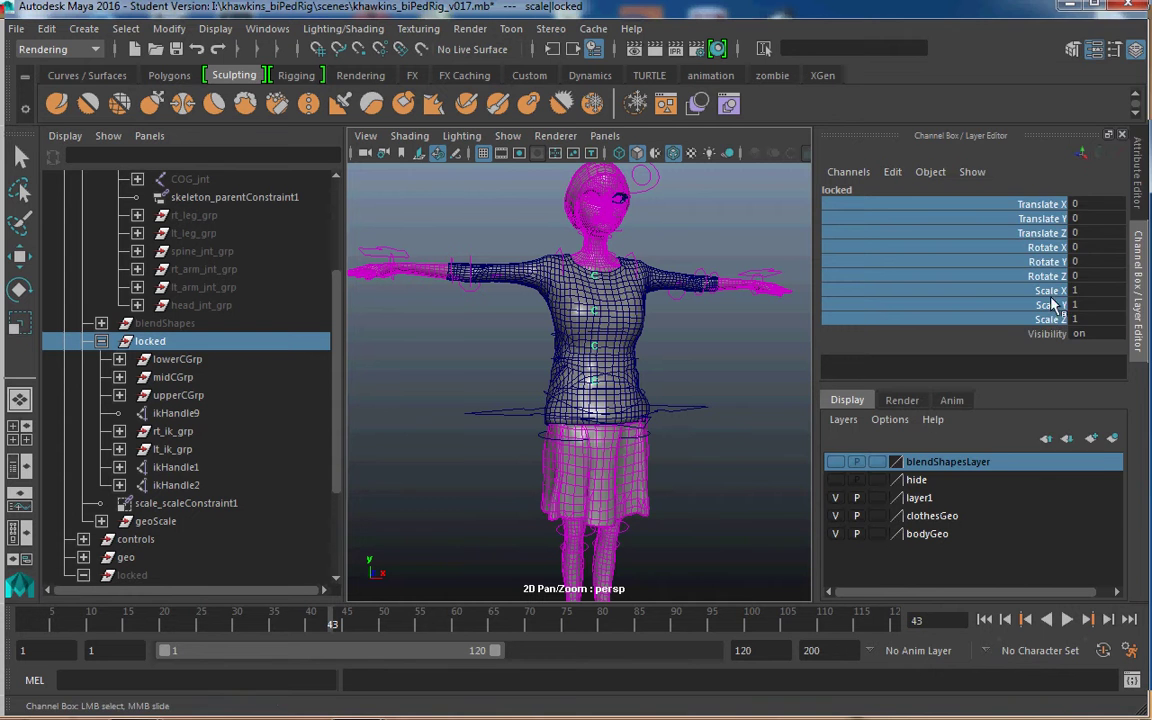
{"action": "right_click", "coordinate": [1060, 290]}
{"action": "left_click", "coordinate": [1015, 437]}
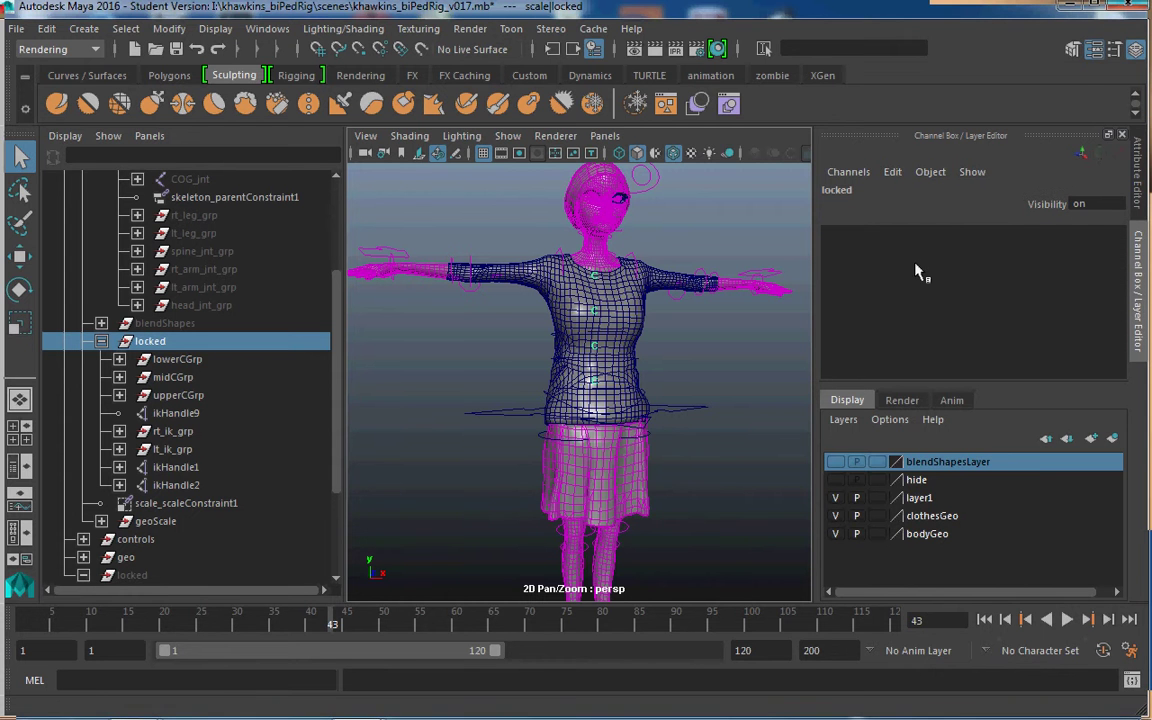
Turn off the visibility of the locked group under scale
{"action": "left_click", "coordinate": [1088, 204]}
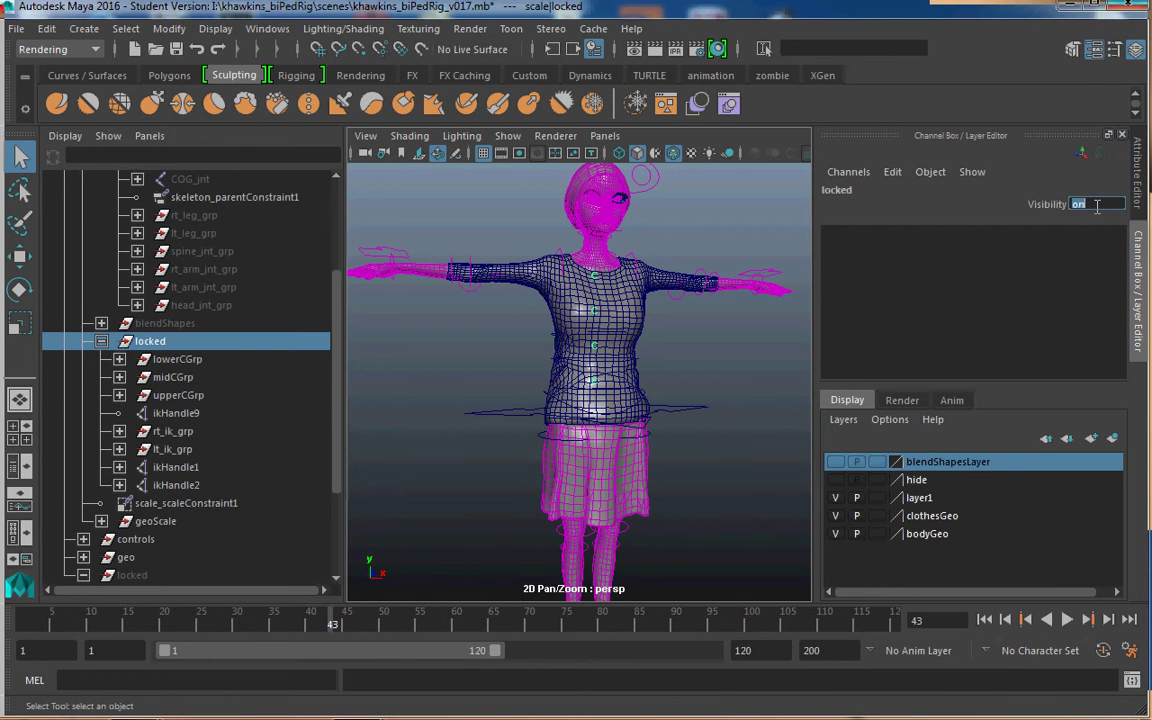
{"action": "type", "text": "0"}
{"action": "key", "text": "Return"}
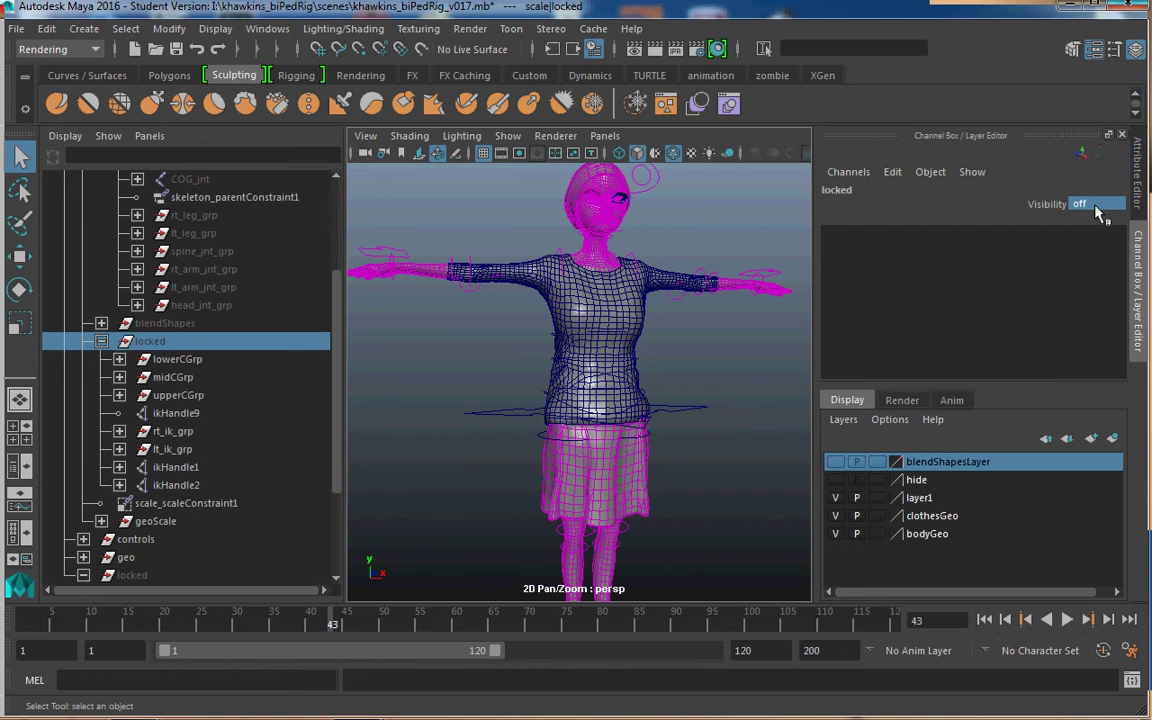
Lock and hide the translate, rotate and scale channels of lowerCGrp, midCGrp, upperCGrp, rt_ik_grp and lt_ik_grp inside the locked group
{"action": "left_click", "coordinate": [172, 360]}
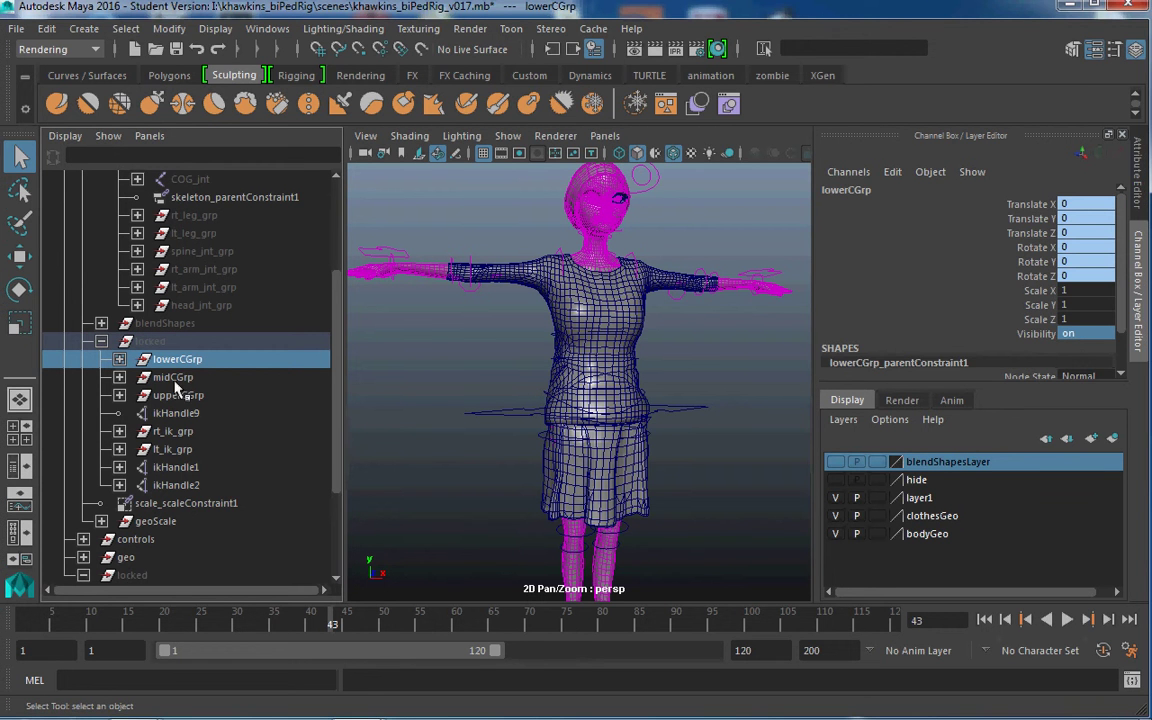
{"action": "left_click", "coordinate": [172, 377], "text": "ctrl"}
{"action": "left_click", "coordinate": [178, 395], "text": "ctrl"}
{"action": "left_click", "coordinate": [184, 436], "text": "ctrl"}
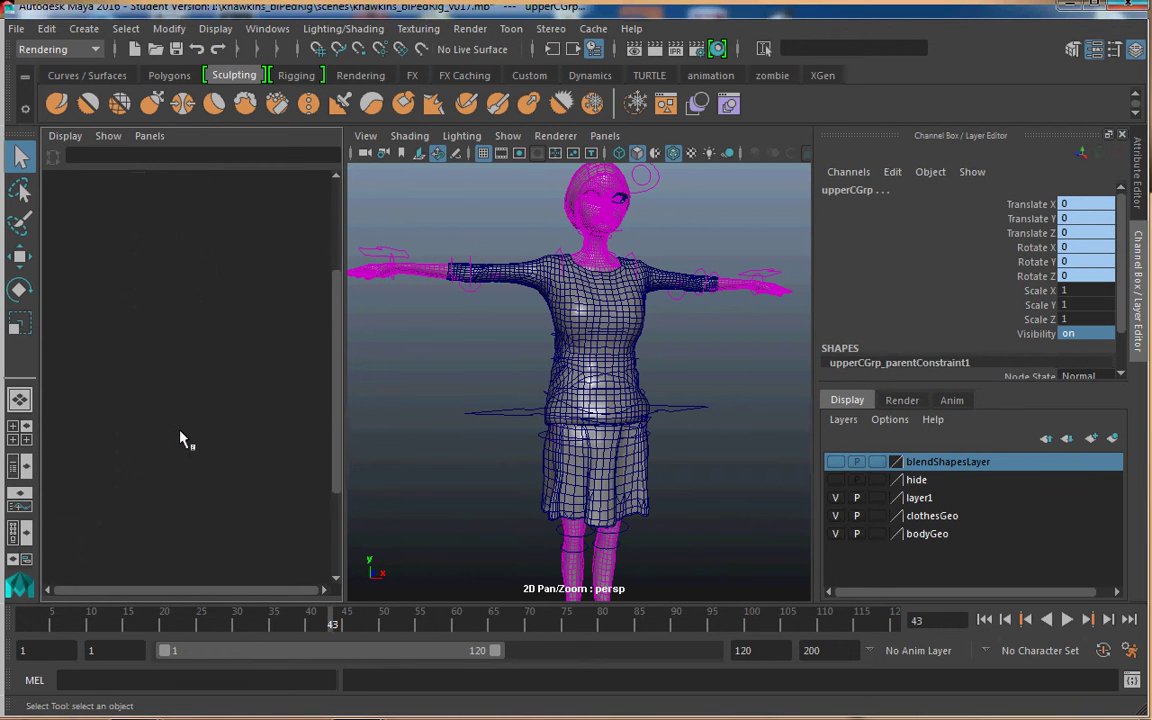
{"action": "left_click", "coordinate": [185, 451], "text": "ctrl"}
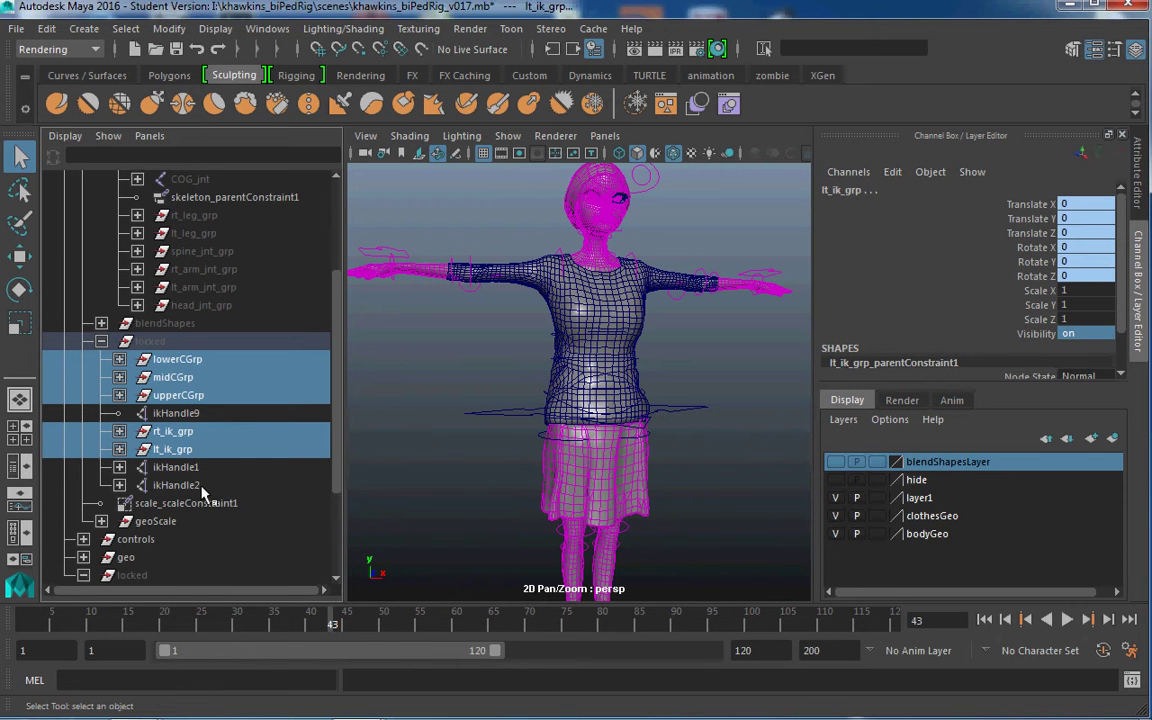
{"action": "left_click_drag", "start_coordinate": [1035, 204], "coordinate": [1038, 319]}
{"action": "right_click", "coordinate": [1038, 319]}
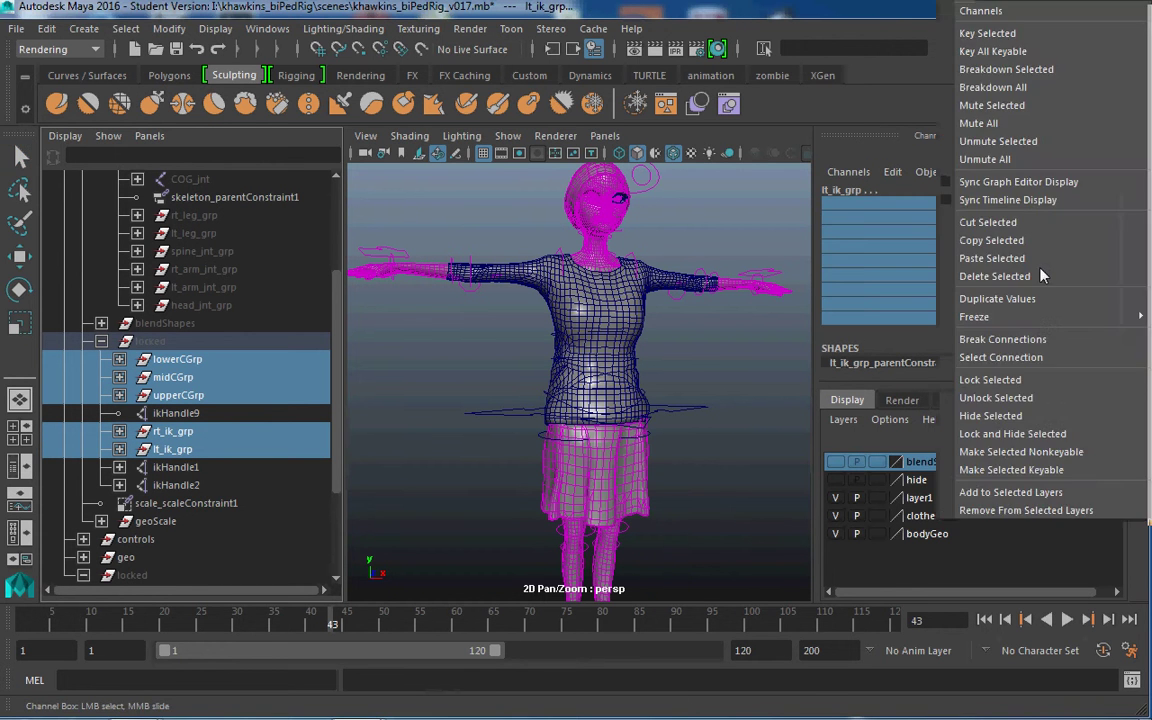
{"action": "left_click", "coordinate": [1012, 433]}
Turn off the visibility of lowerCGrp, midCGrp, upperCGrp, rt_ik_grp and lt_ik_grp
{"action": "left_click", "coordinate": [1095, 204]}
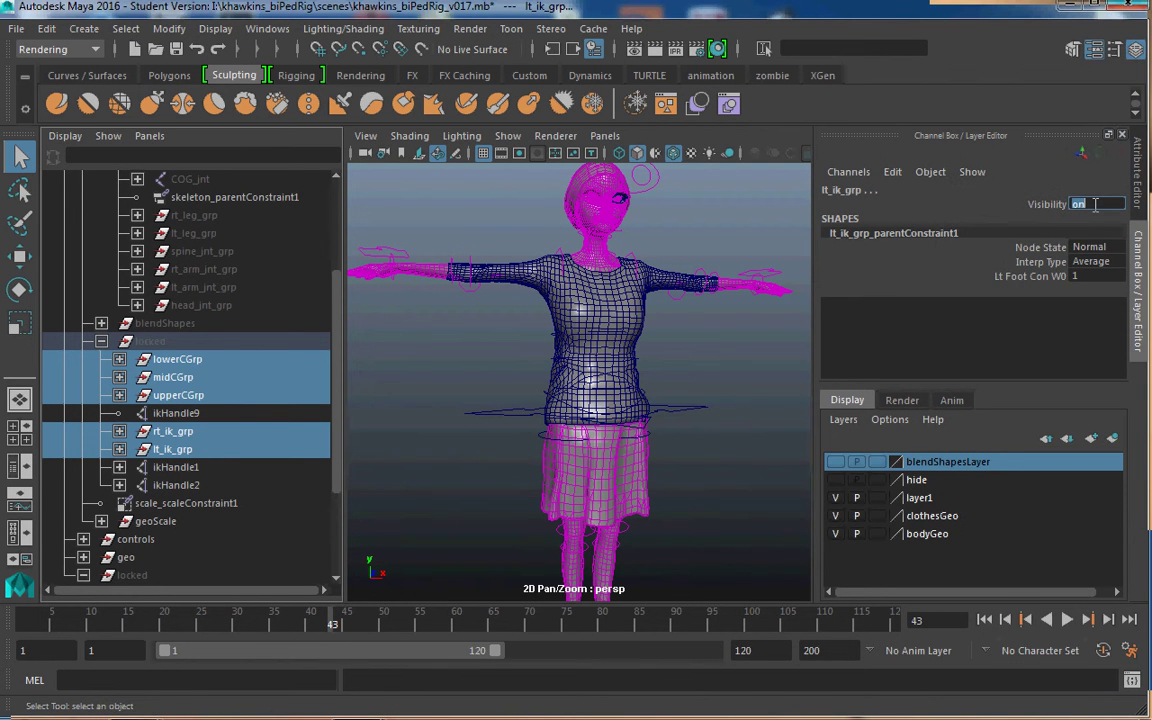
{"action": "type", "text": "0"}
{"action": "key", "text": "Return"}
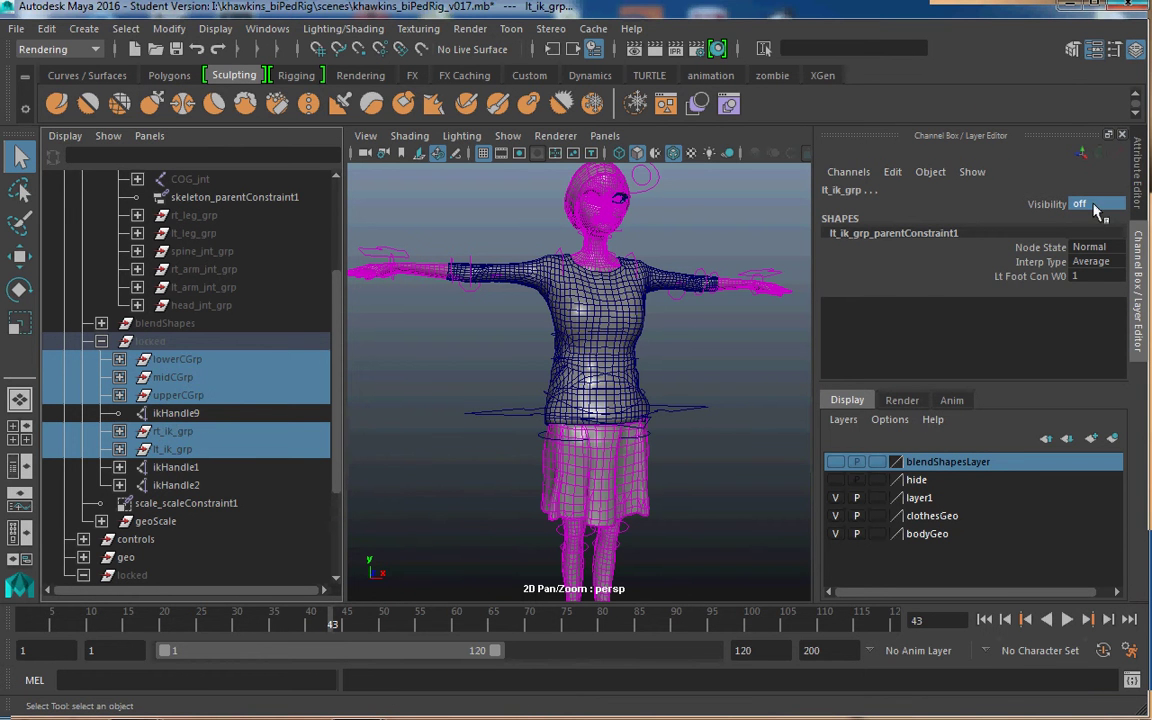
Select ikHandle9 in the locked group and show the character in wireframe display
{"action": "left_click", "coordinate": [167, 410]}
{"action": "scroll", "coordinate": [595, 418], "scroll_direction": "down", "scroll_amount": 5}
{"action": "middle_click_drag", "start_coordinate": [615, 440], "coordinate": [618, 395], "text": "alt"}
{"action": "scroll", "coordinate": [616, 397], "scroll_direction": "up", "scroll_amount": 5}
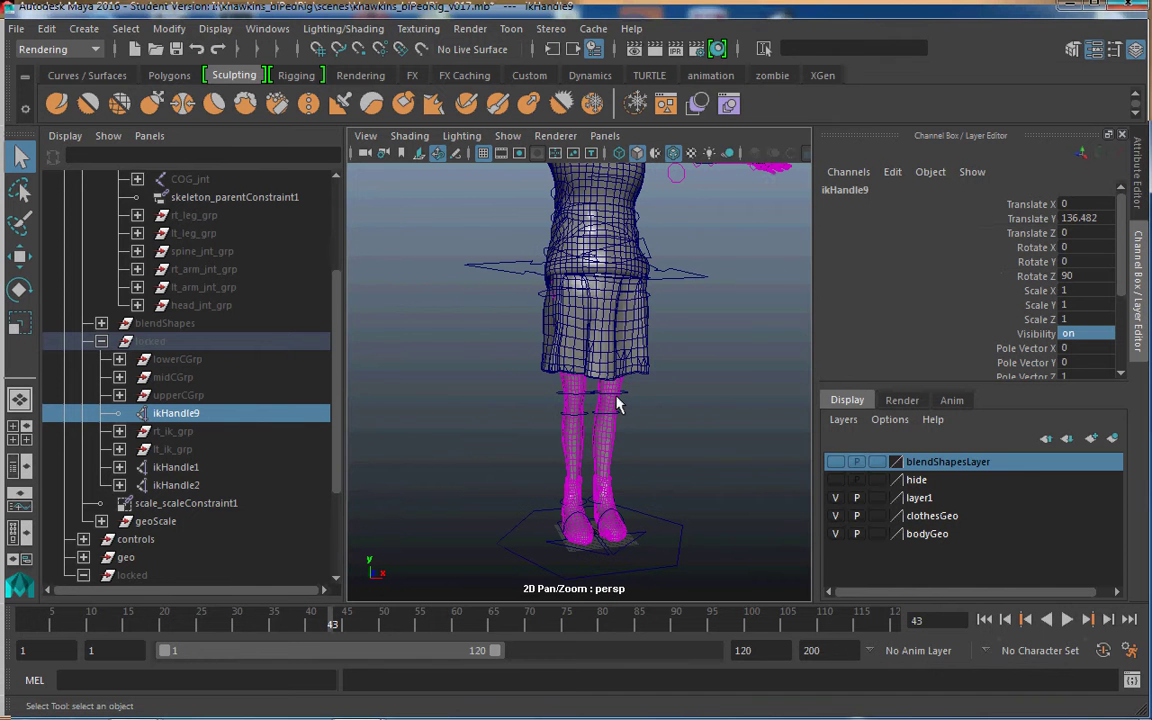
{"action": "key", "text": "4"}
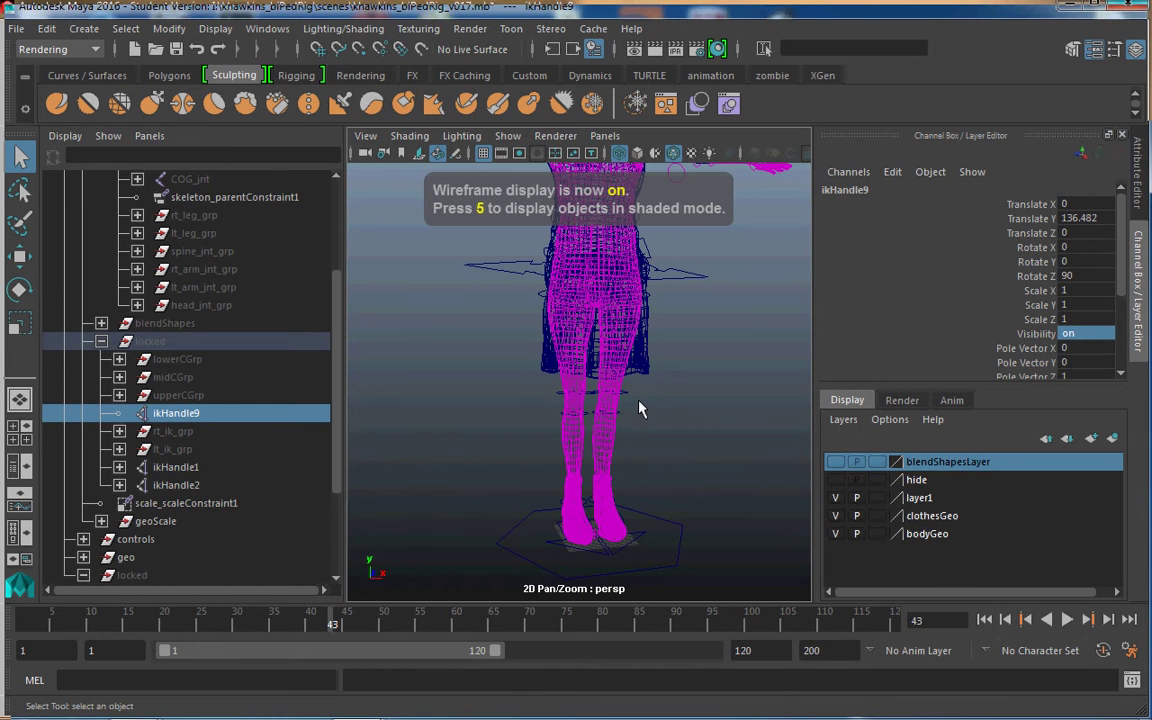
{"action": "scroll", "coordinate": [690, 510], "scroll_direction": "down", "scroll_amount": 4}
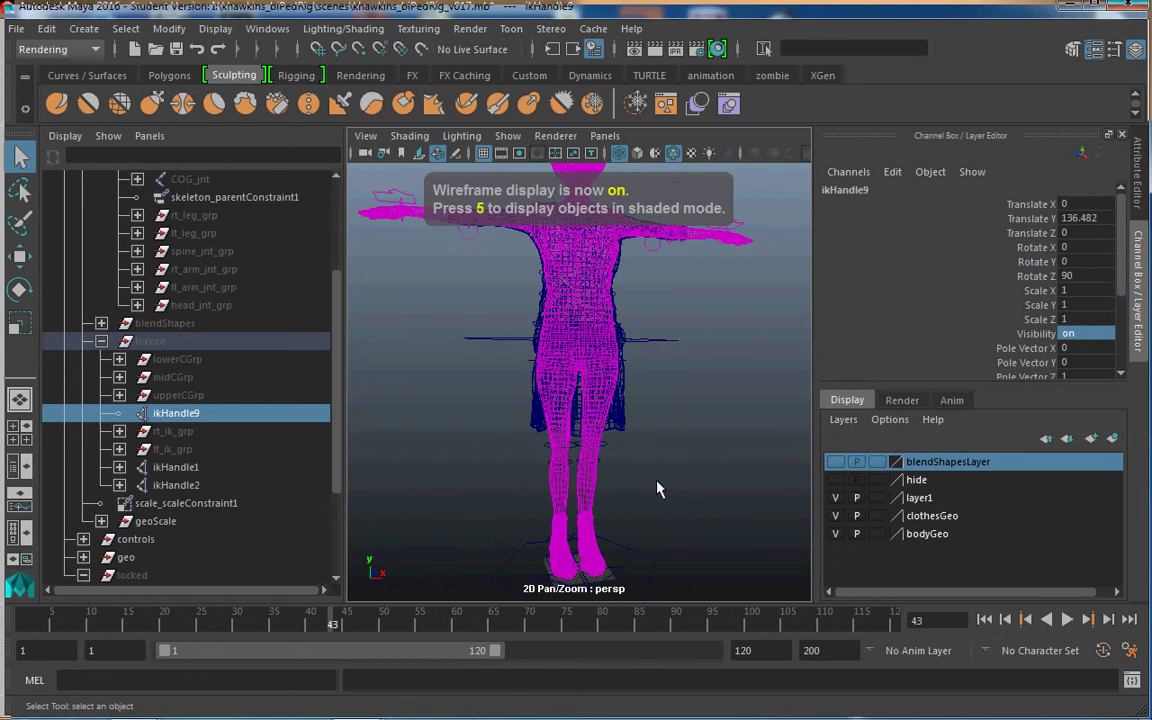
Examine where ikHandle1 sits on the character and review its channels and constraints
{"action": "left_click", "coordinate": [175, 468]}
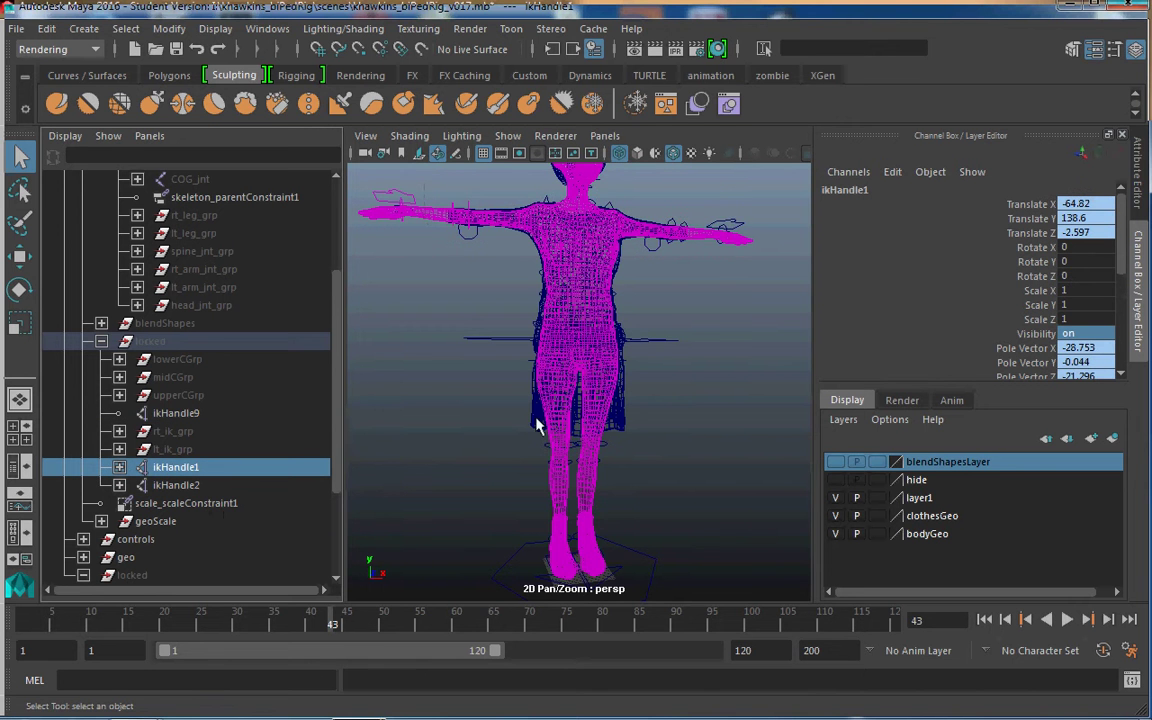
{"action": "middle_click_drag", "start_coordinate": [537, 426], "coordinate": [553, 483], "text": "alt"}
{"action": "left_click_drag", "start_coordinate": [553, 483], "coordinate": [602, 524], "text": "alt"}
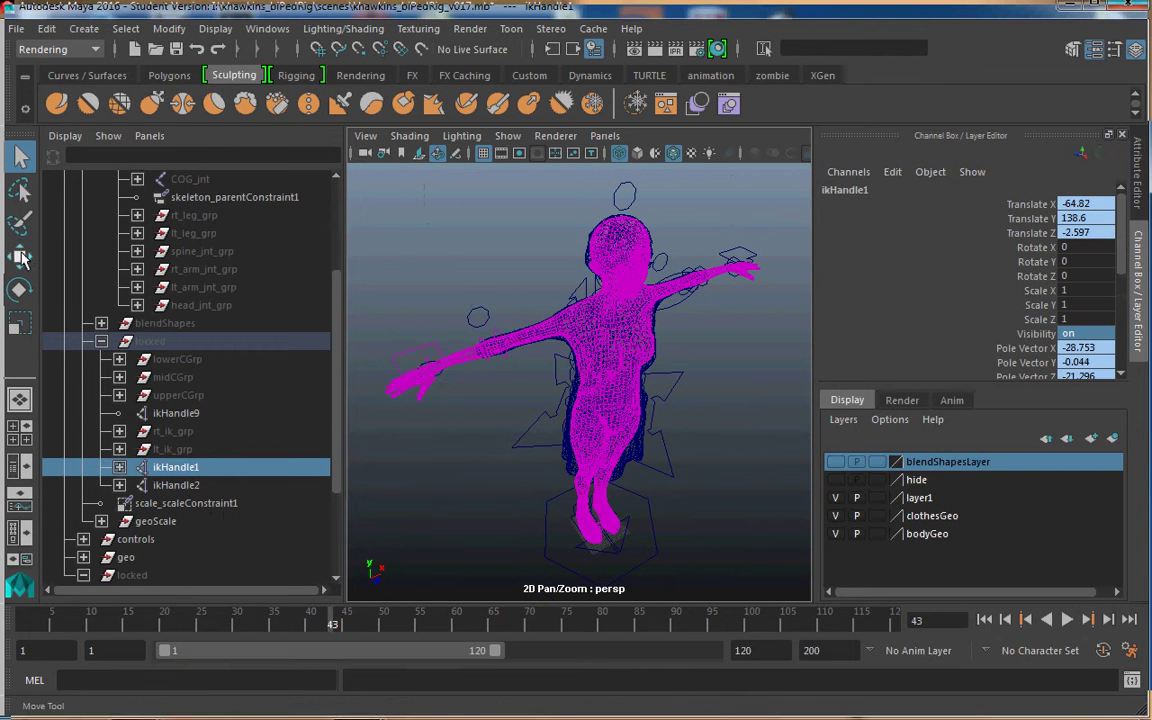
{"action": "left_click", "coordinate": [18, 255]}
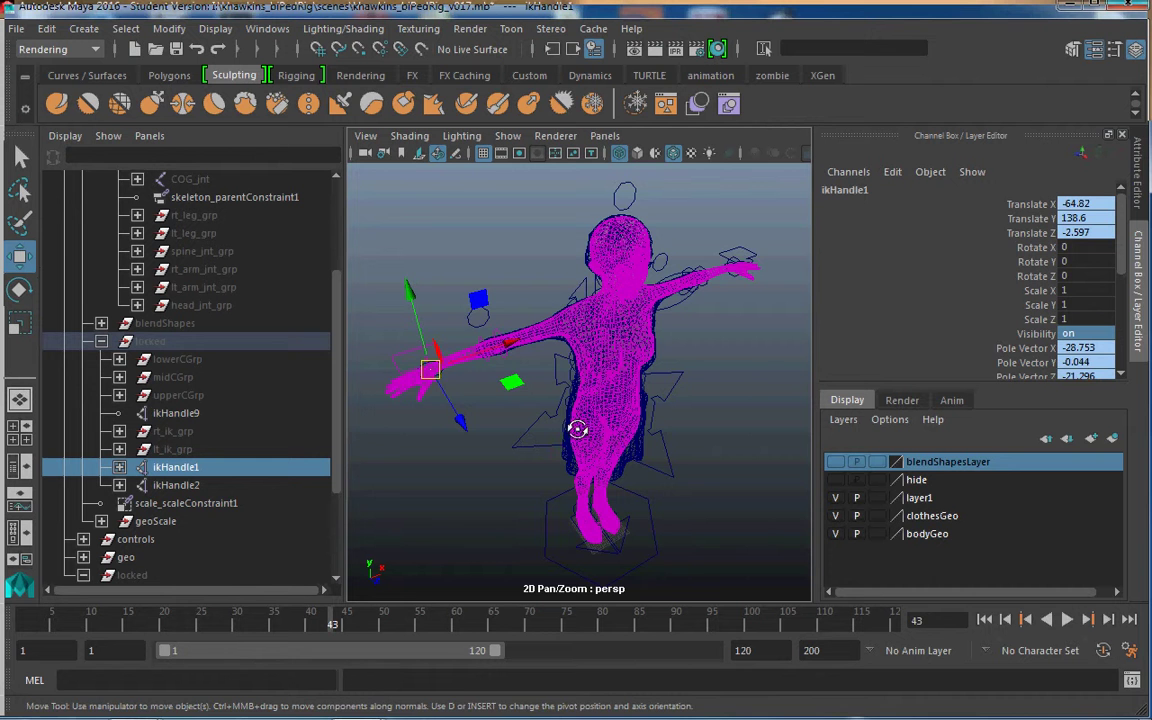
{"action": "left_click_drag", "start_coordinate": [576, 427], "coordinate": [565, 398], "text": "alt"}
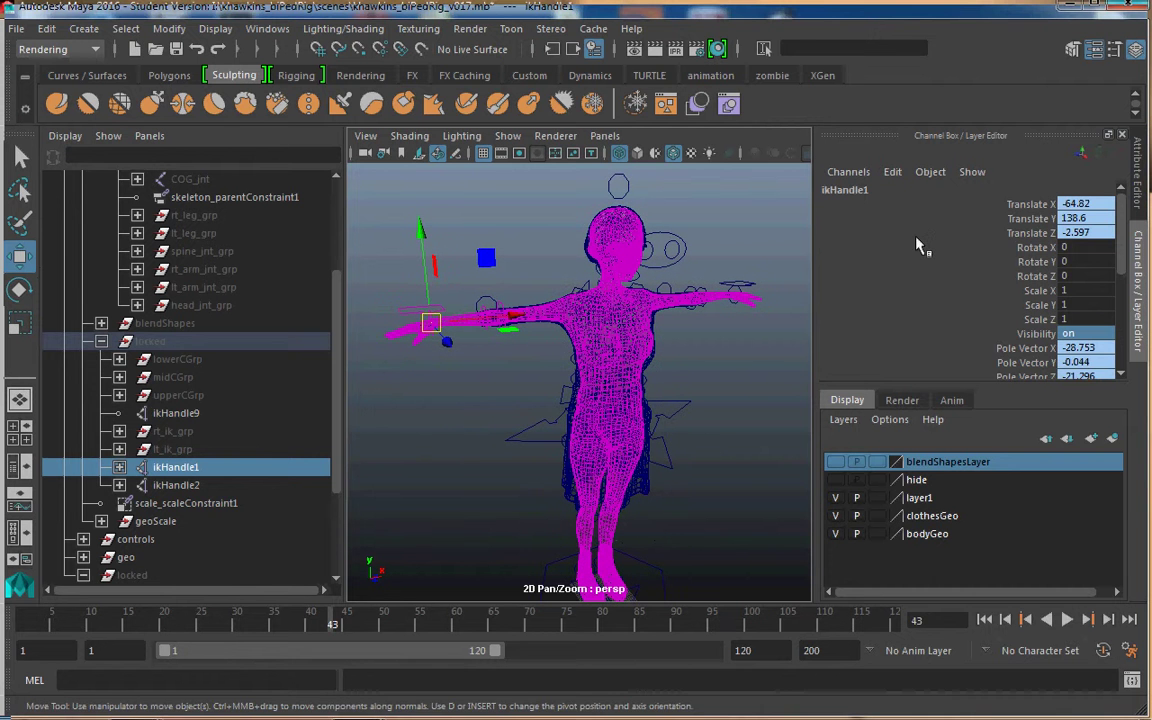
{"action": "scroll", "coordinate": [1040, 252], "scroll_direction": "down", "scroll_amount": 5}
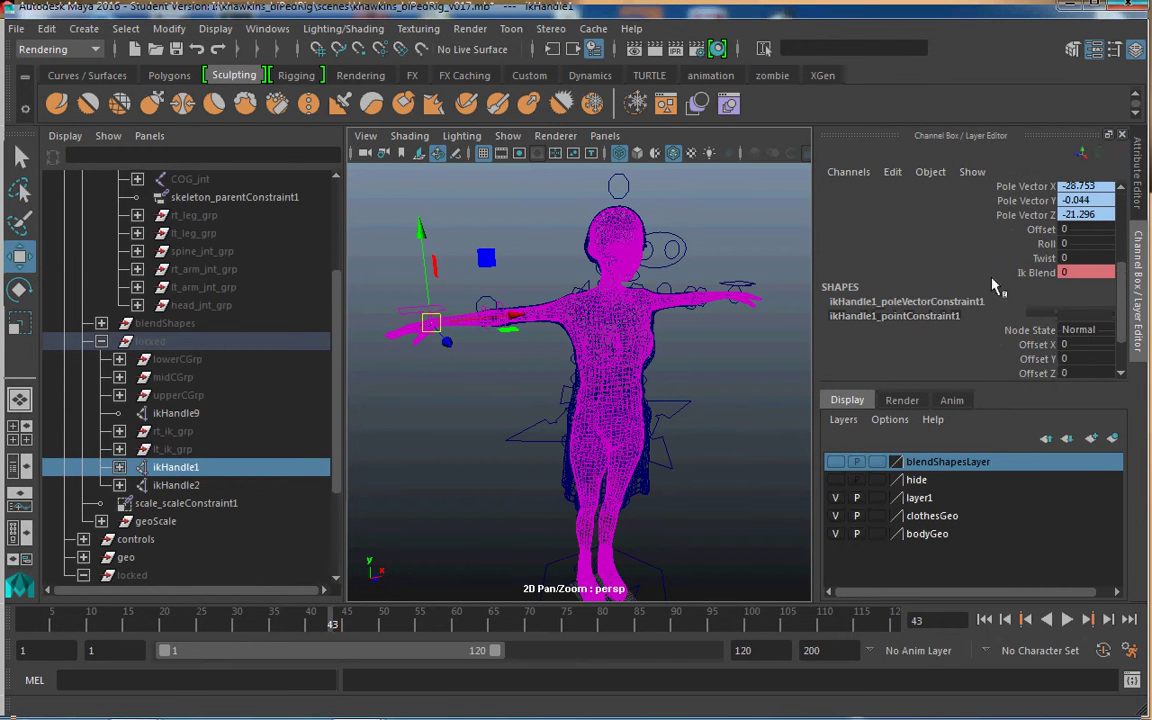
{"action": "scroll", "coordinate": [570, 483], "scroll_direction": "down", "scroll_amount": 5}
Try scaling the placeMe_con control uniformly to 3.4 and undo the scaling
{"action": "left_click", "coordinate": [565, 482]}
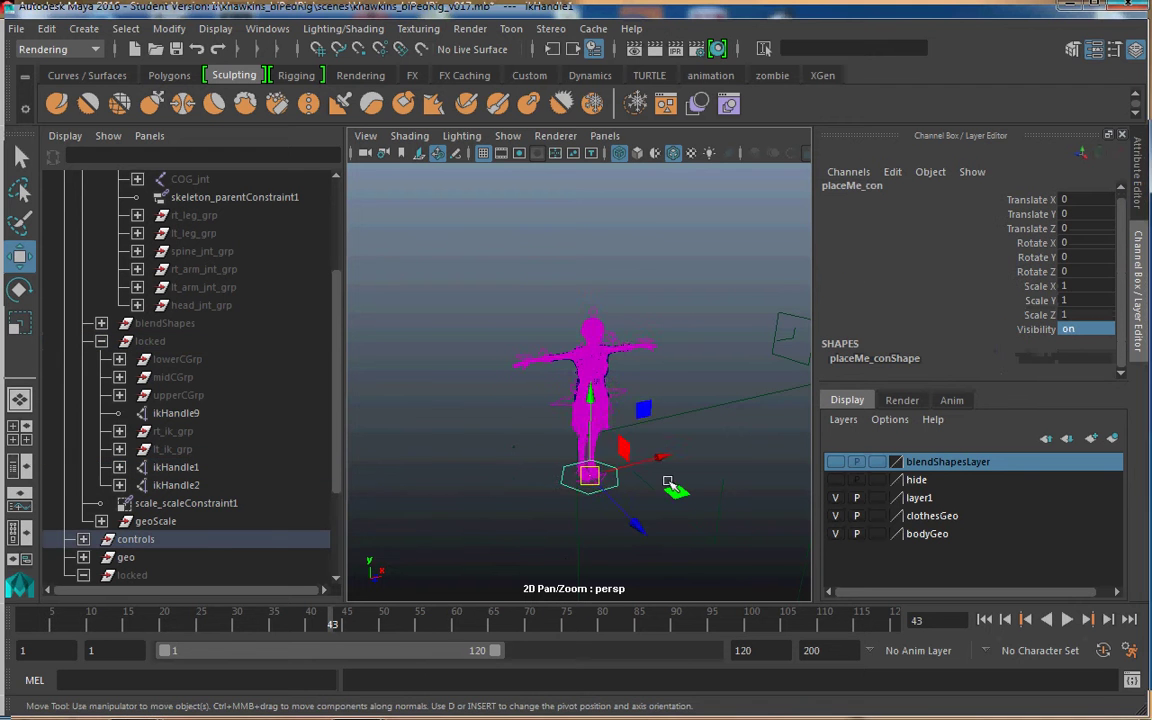
{"action": "left_click_drag", "start_coordinate": [669, 483], "coordinate": [680, 515], "text": "alt"}
{"action": "left_click", "coordinate": [20, 324]}
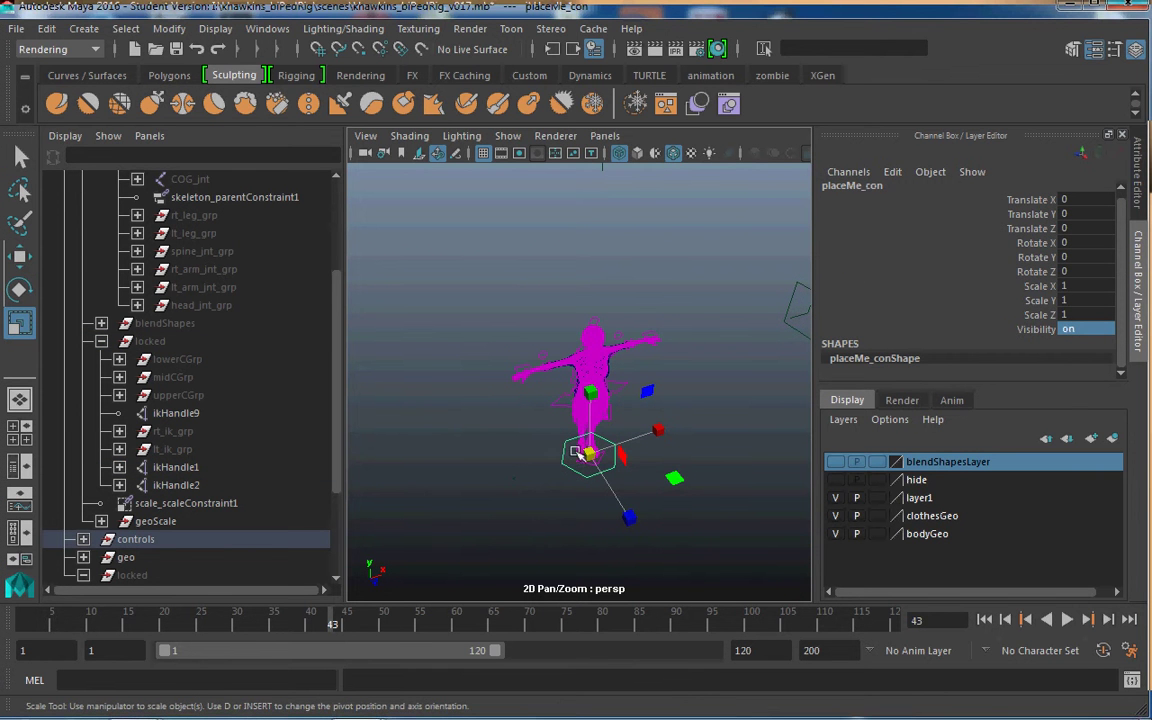
{"action": "left_click_drag", "start_coordinate": [589, 454], "coordinate": [683, 465]}
{"action": "scroll", "coordinate": [660, 450], "scroll_direction": "down", "scroll_amount": 4}
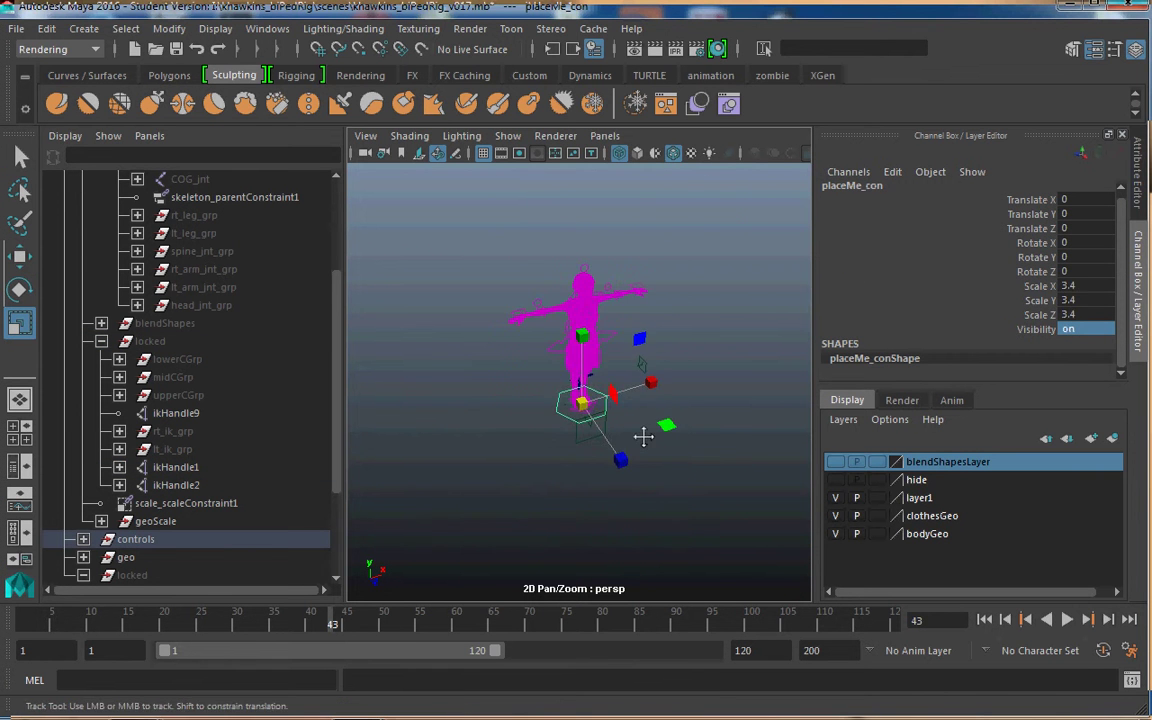
{"action": "key", "text": "ctrl+z"}
{"action": "key", "text": "ctrl+z"}
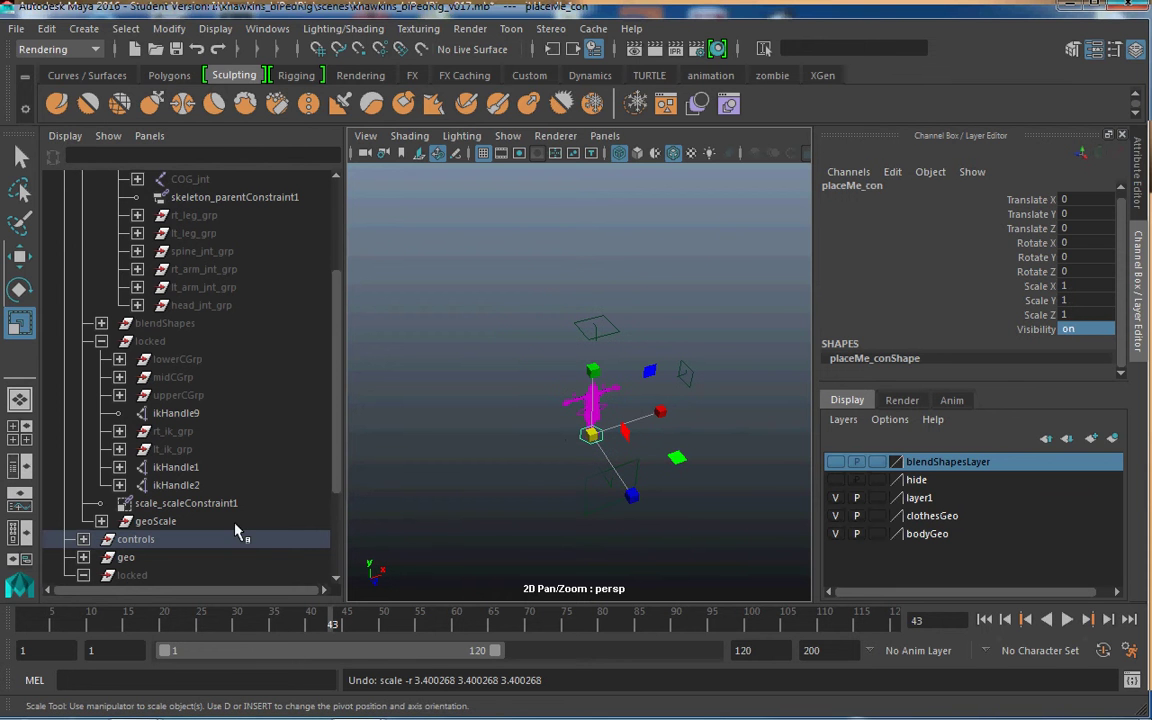
Select ikHandle9, ikHandle1 and ikHandle2 together and examine their placement on the character
{"action": "left_click", "coordinate": [167, 469]}
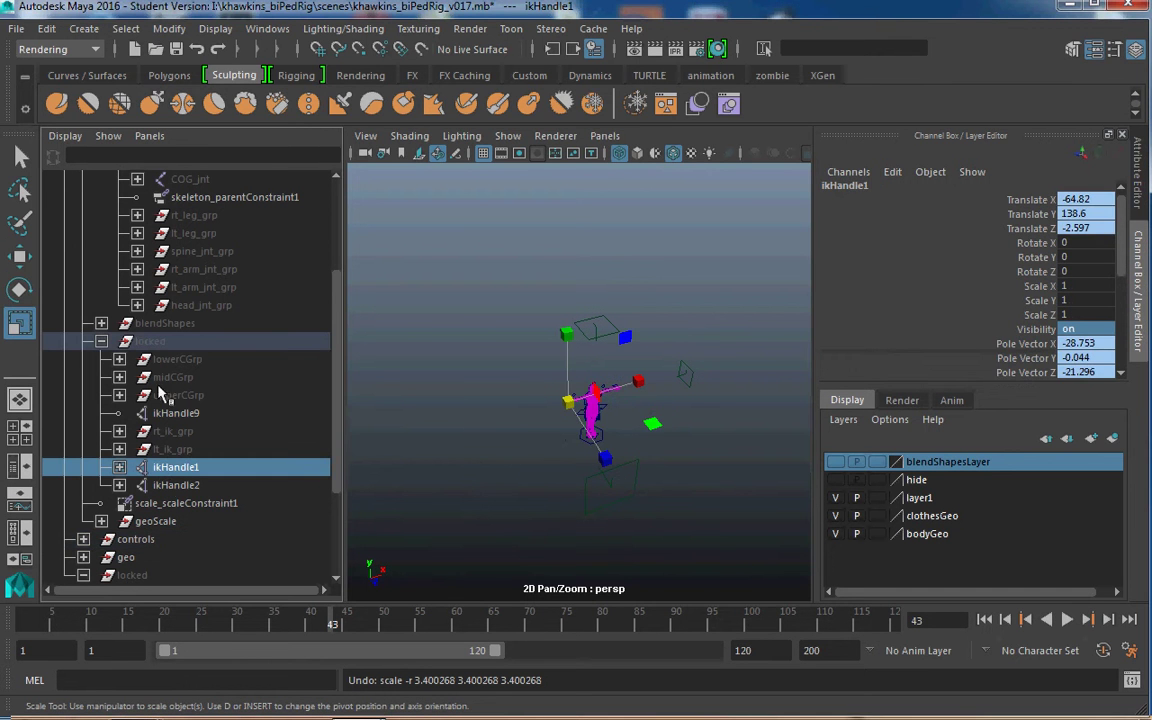
{"action": "left_click", "coordinate": [176, 413]}
{"action": "left_click", "coordinate": [176, 485], "text": "ctrl"}
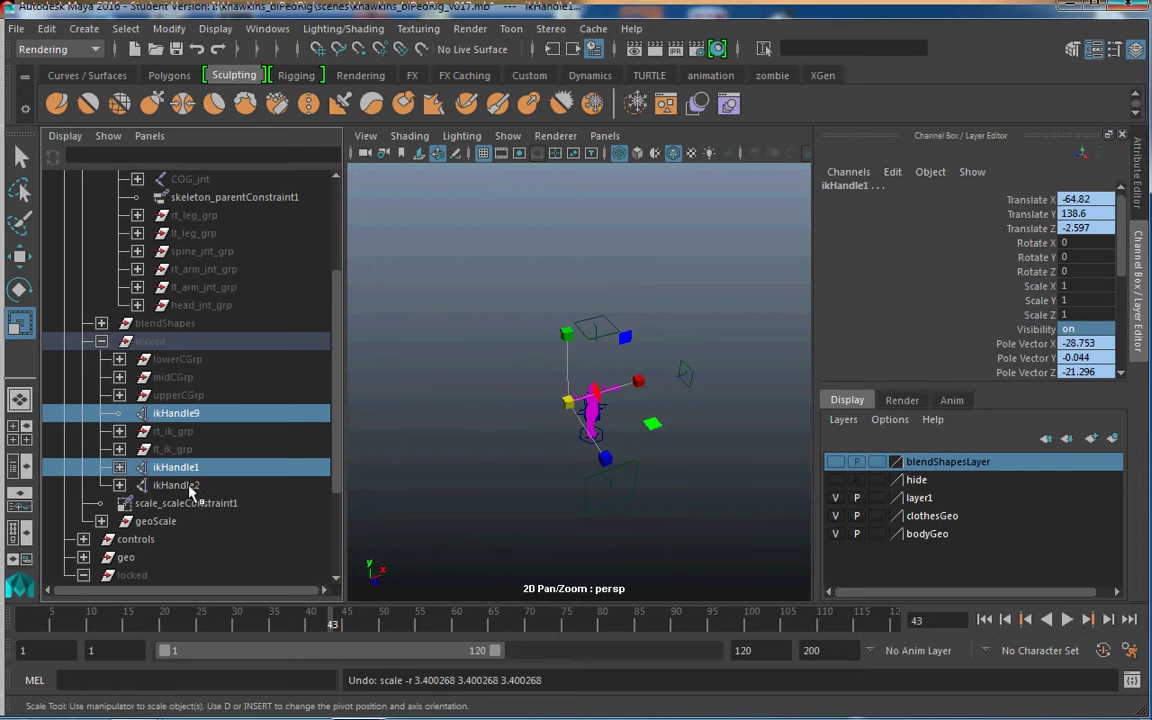
{"action": "left_click", "coordinate": [176, 467], "text": "ctrl"}
{"action": "right_click_drag", "start_coordinate": [570, 438], "coordinate": [648, 447], "text": "alt"}
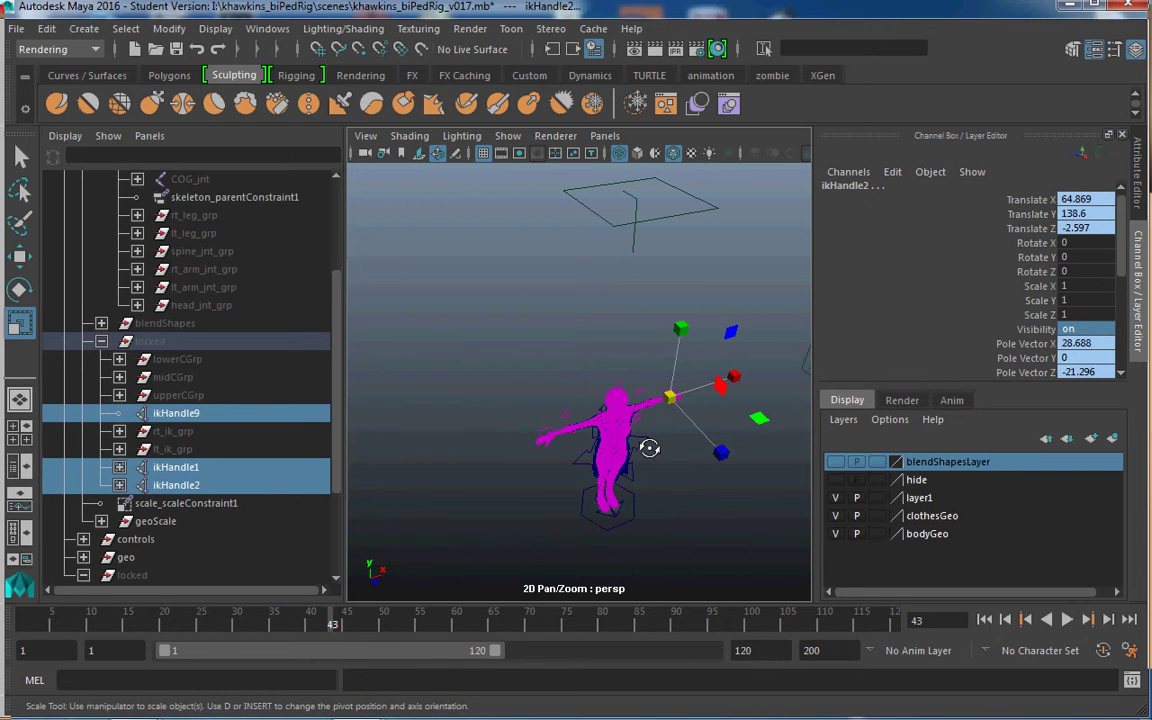
{"action": "left_click_drag", "start_coordinate": [648, 447], "coordinate": [590, 405], "text": "alt"}
{"action": "right_click_drag", "start_coordinate": [650, 440], "coordinate": [728, 480], "text": "alt"}
{"action": "middle_click_drag", "start_coordinate": [728, 480], "coordinate": [602, 400], "text": "alt"}
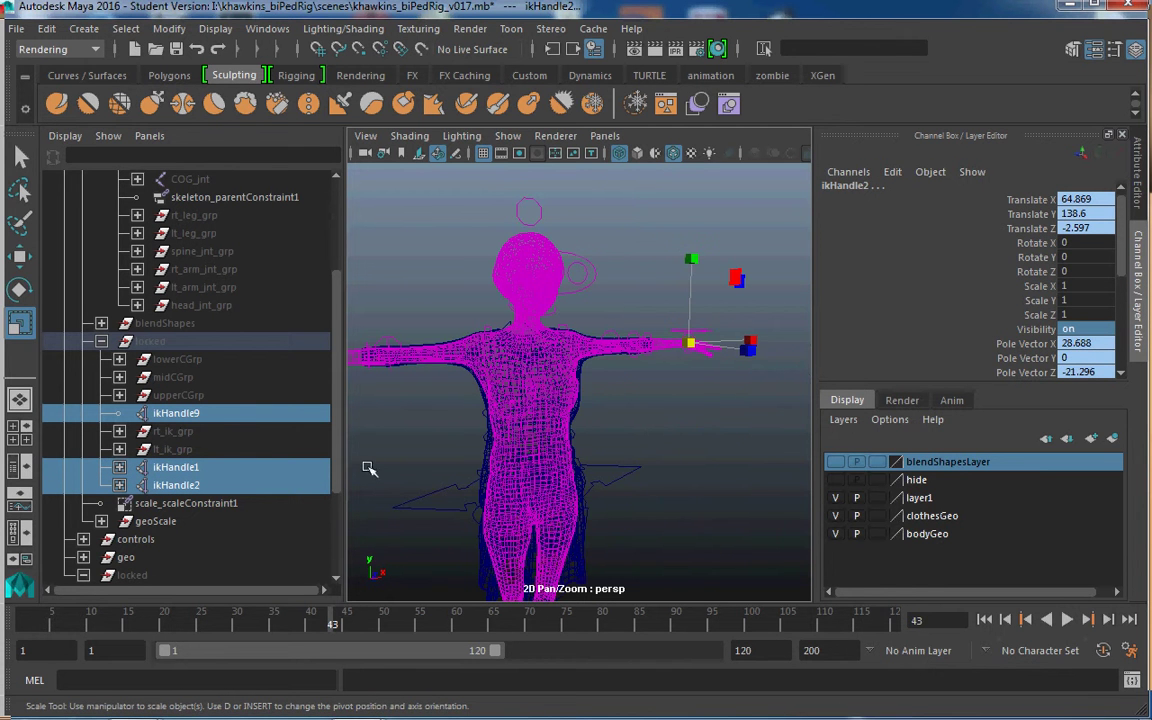
Group ikHandle9, ikHandle1 and ikHandle2 inside the locked group and name the new group IKs
{"action": "left_click", "coordinate": [197, 414]}
{"action": "left_click", "coordinate": [176, 467]}
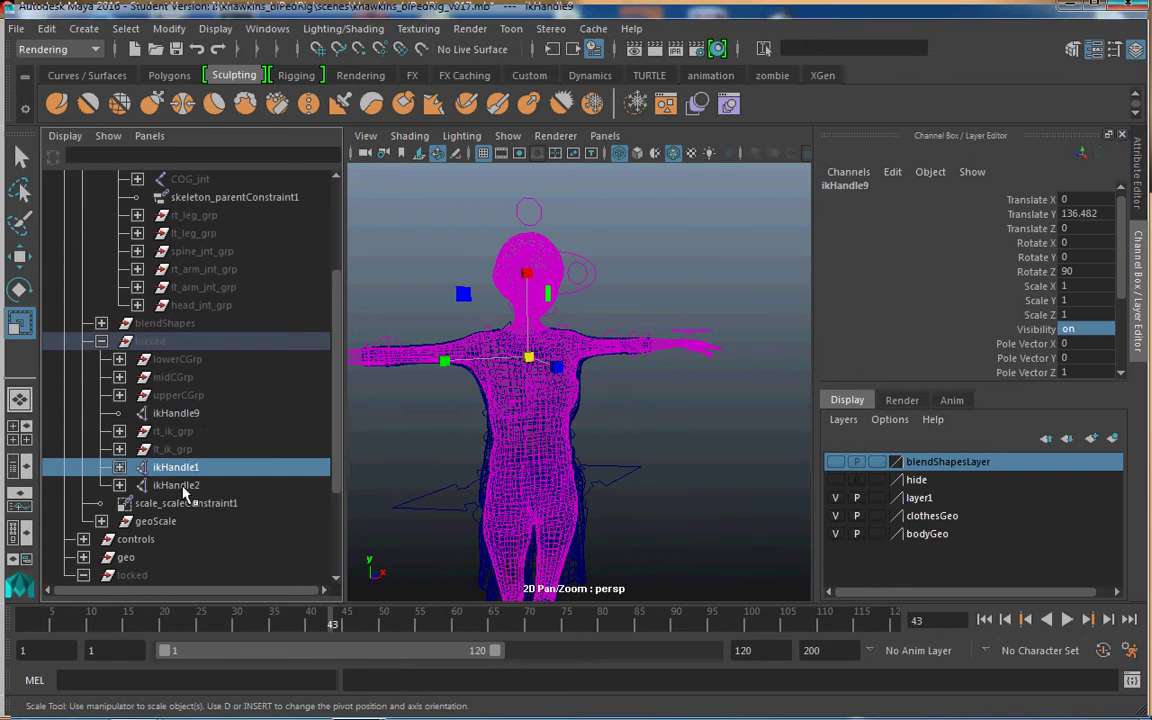
{"action": "left_click", "coordinate": [178, 485]}
{"action": "left_click", "coordinate": [176, 467], "text": "ctrl"}
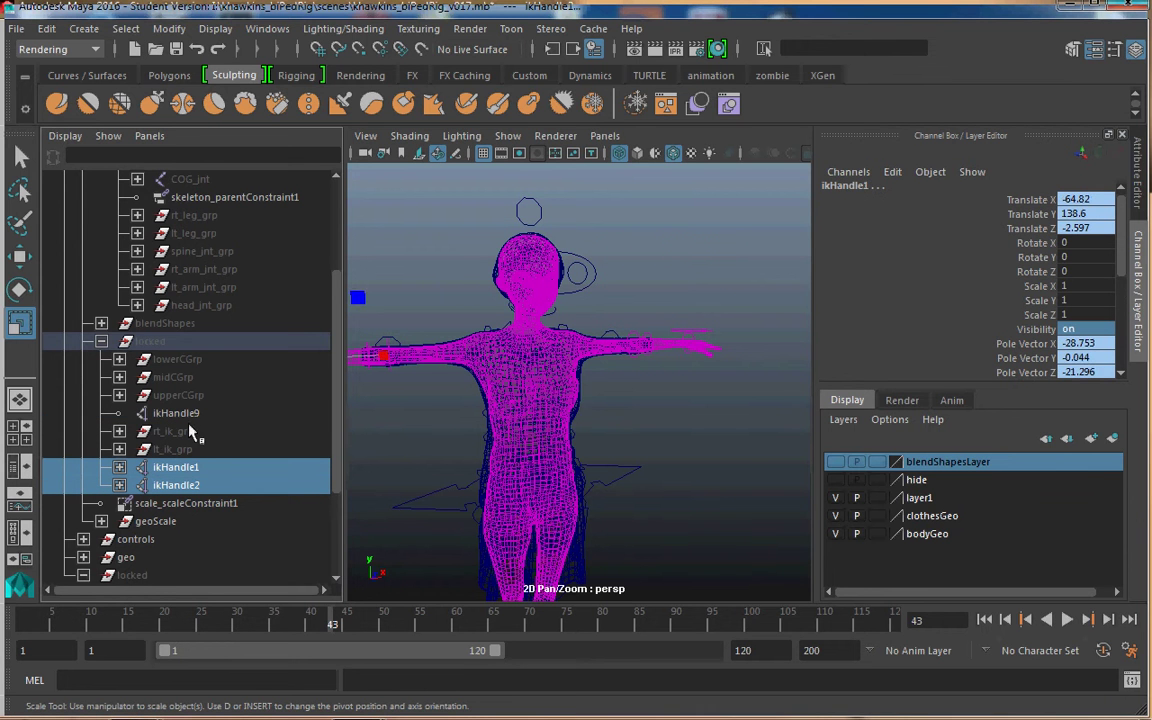
{"action": "left_click", "coordinate": [180, 413], "text": "ctrl"}
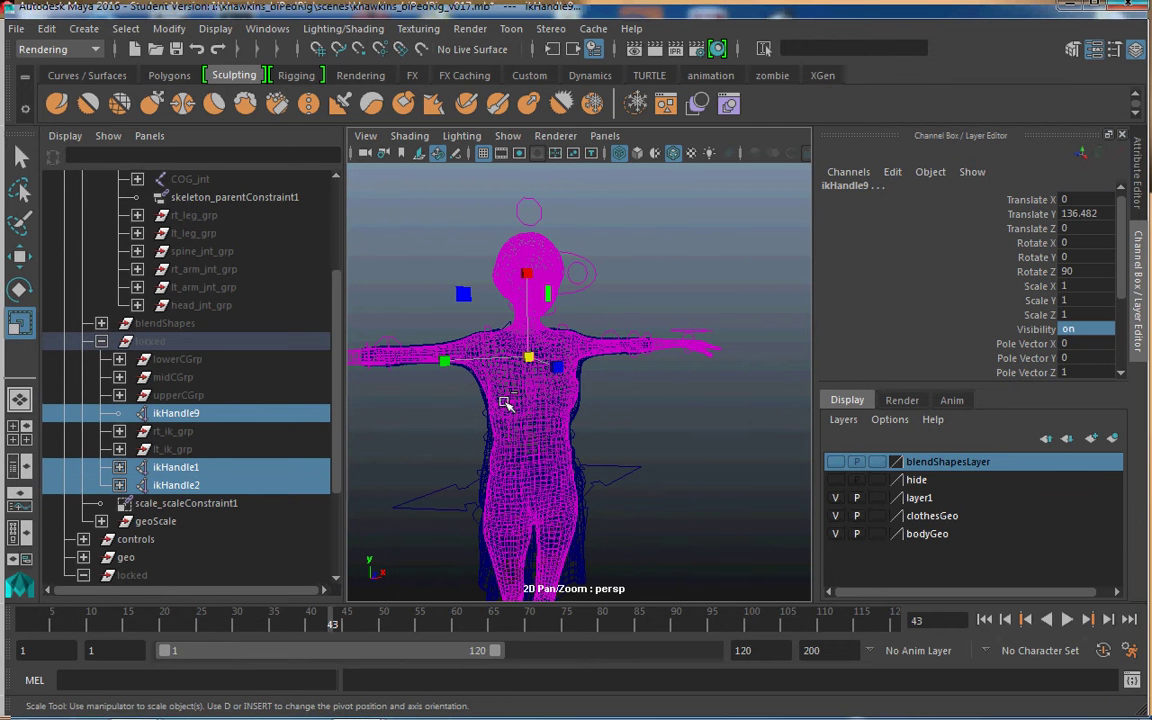
{"action": "key", "text": "ctrl+g"}
{"action": "left_click", "coordinate": [878, 190]}
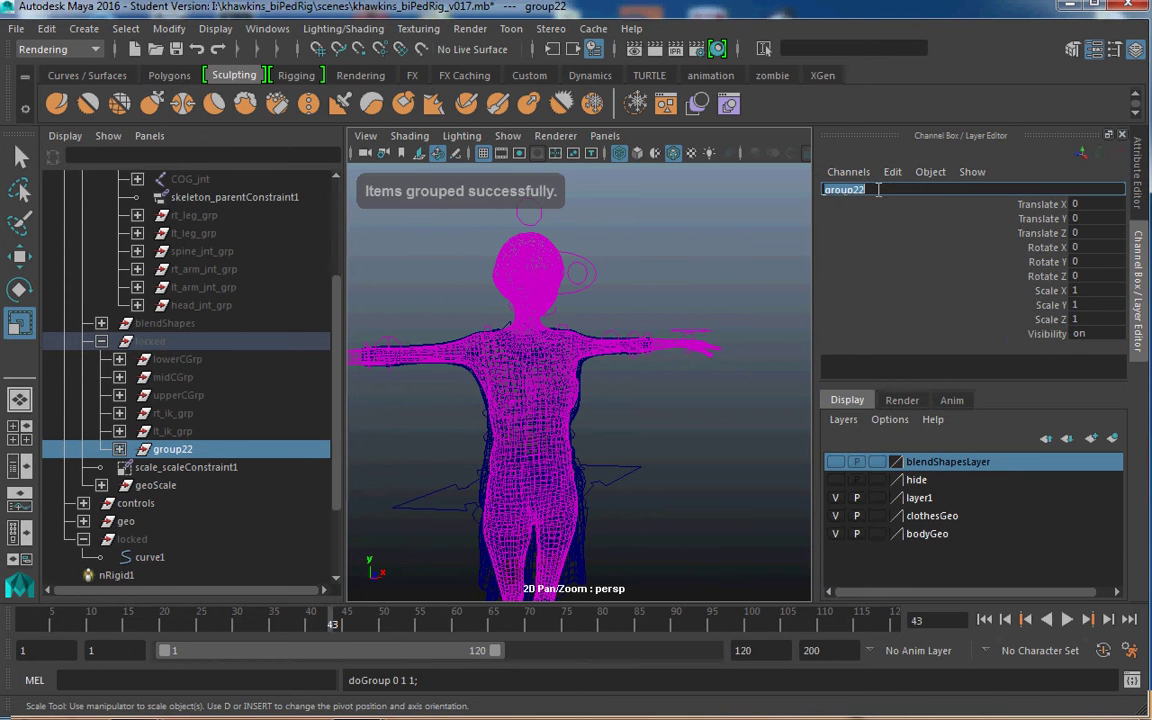
{"action": "type", "text": "IKs"}
{"action": "key", "text": "Return"}
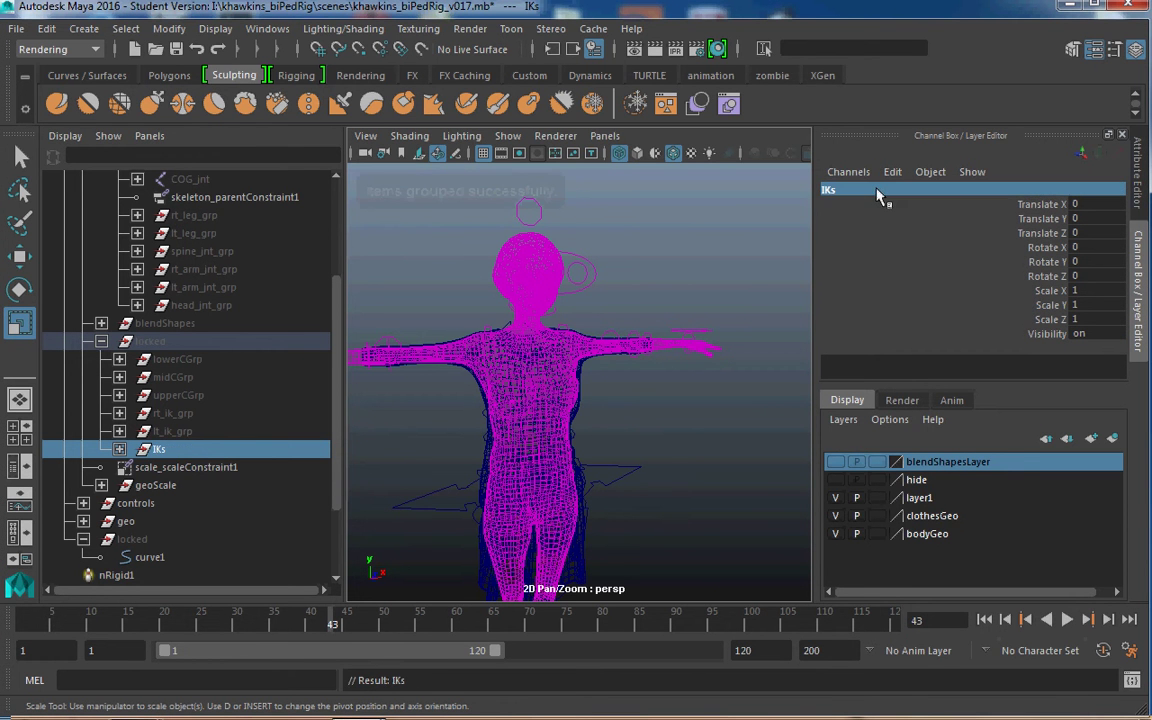
Lock and hide the translate, rotate and scale channels of the IKs group and turn off its visibility
{"action": "scroll", "coordinate": [552, 340], "scroll_direction": "down", "scroll_amount": 5}
{"action": "middle_click_drag", "start_coordinate": [607, 429], "coordinate": [635, 370], "text": "alt"}
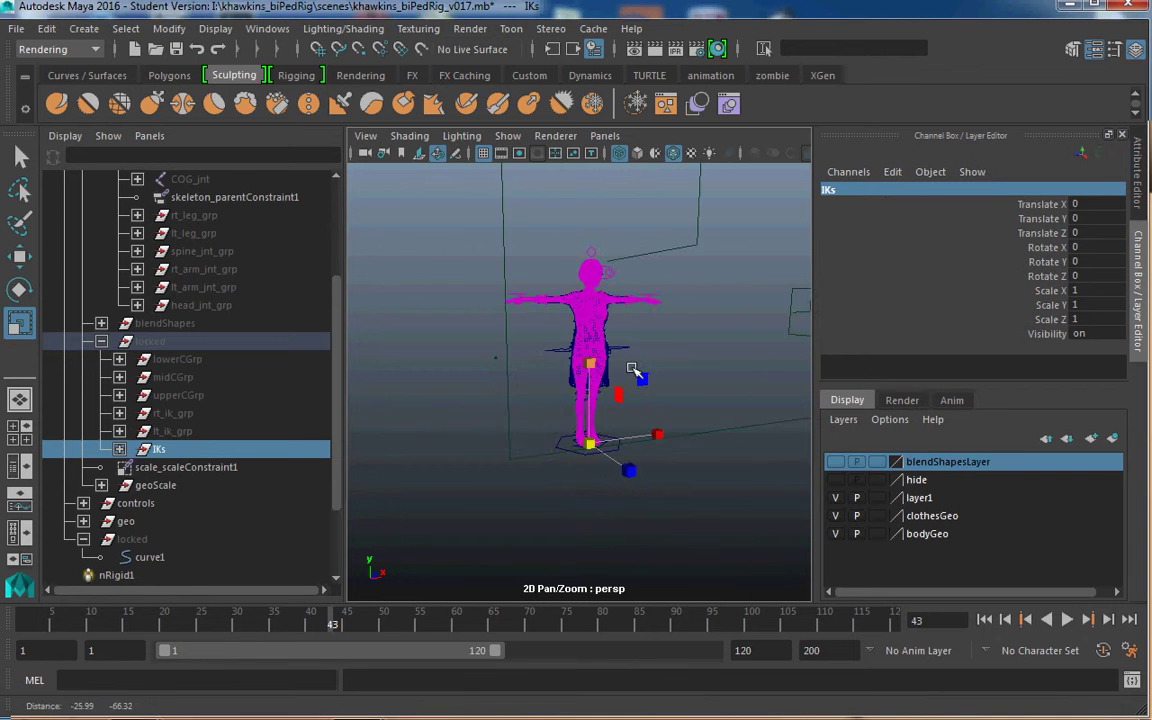
{"action": "scroll", "coordinate": [618, 398], "scroll_direction": "up", "scroll_amount": 3}
{"action": "left_click_drag", "start_coordinate": [617, 402], "coordinate": [575, 495], "text": "alt"}
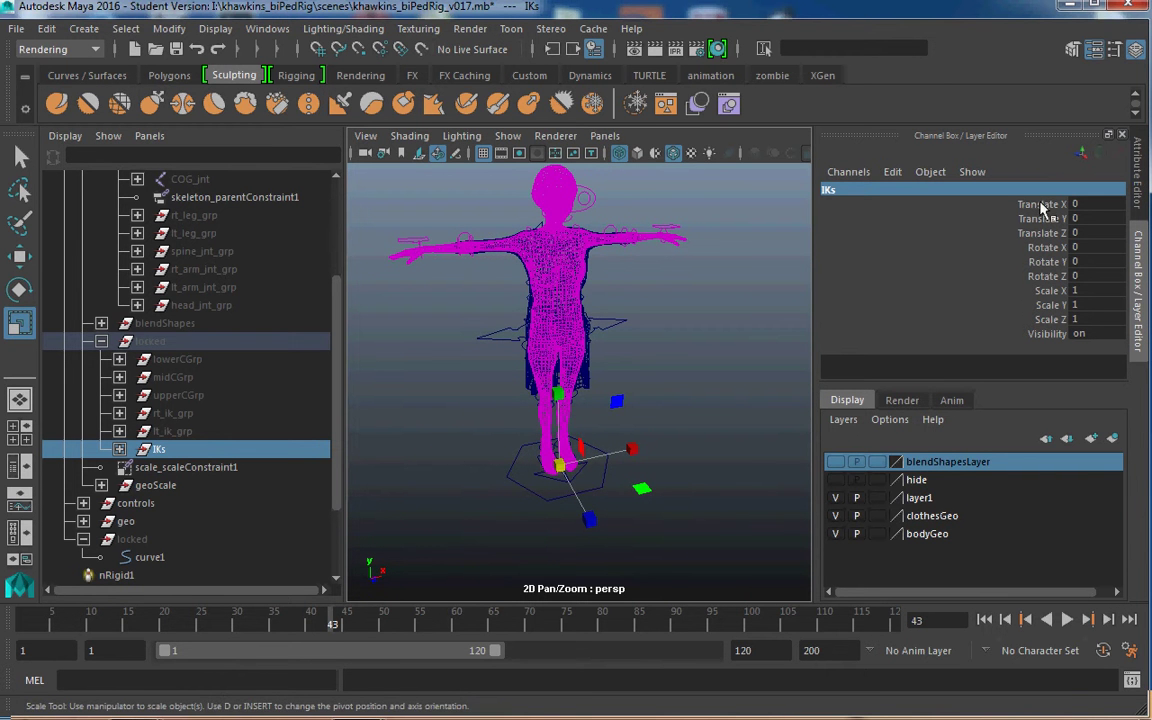
{"action": "left_click_drag", "start_coordinate": [1045, 204], "coordinate": [1050, 325]}
{"action": "right_click", "coordinate": [1050, 325]}
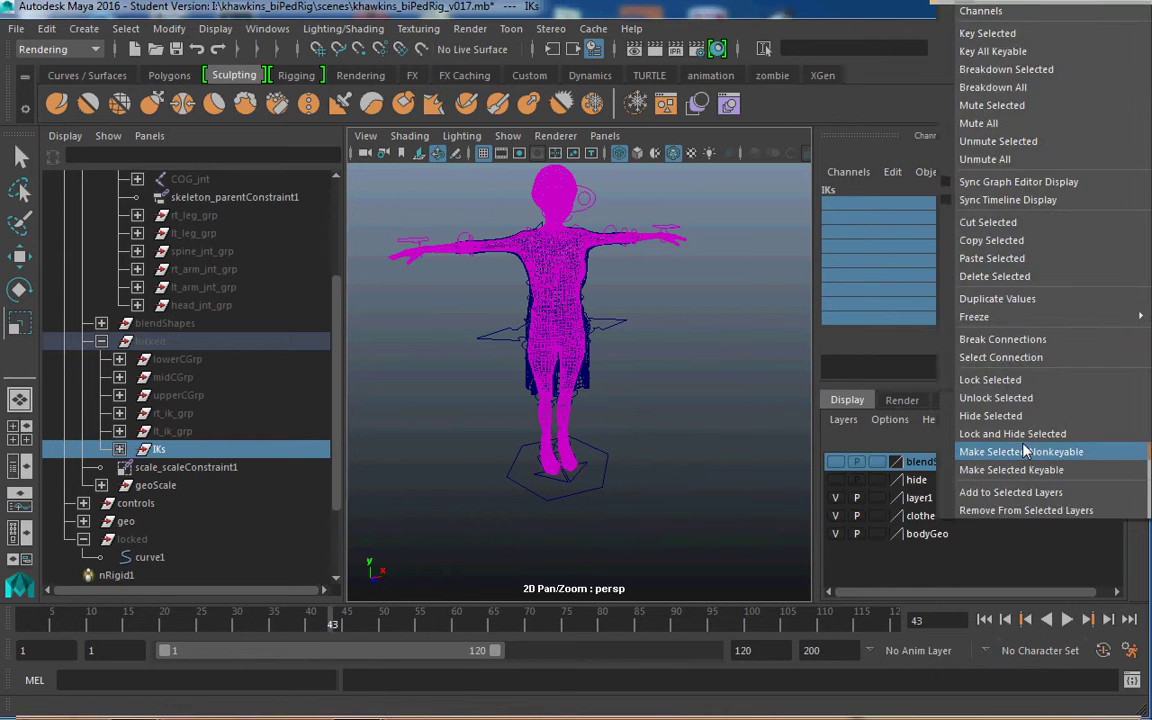
{"action": "left_click", "coordinate": [1016, 517]}
{"action": "left_click", "coordinate": [1095, 205]}
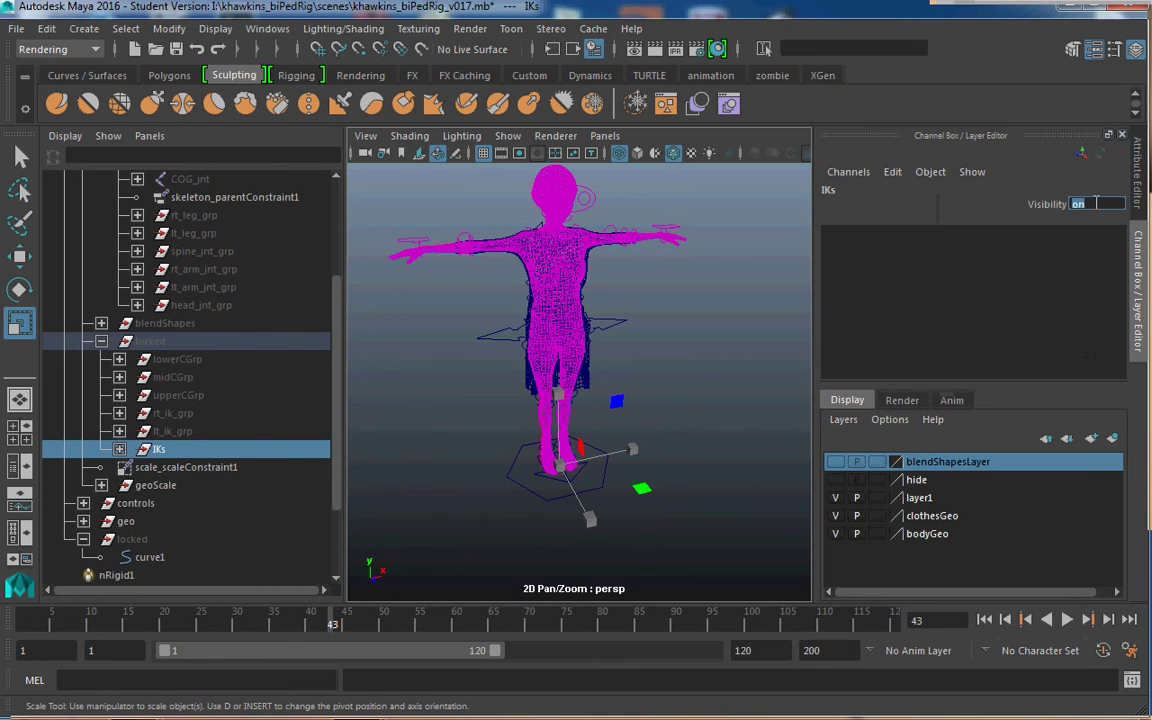
{"action": "type", "text": "0"}
{"action": "key", "text": "Return"}
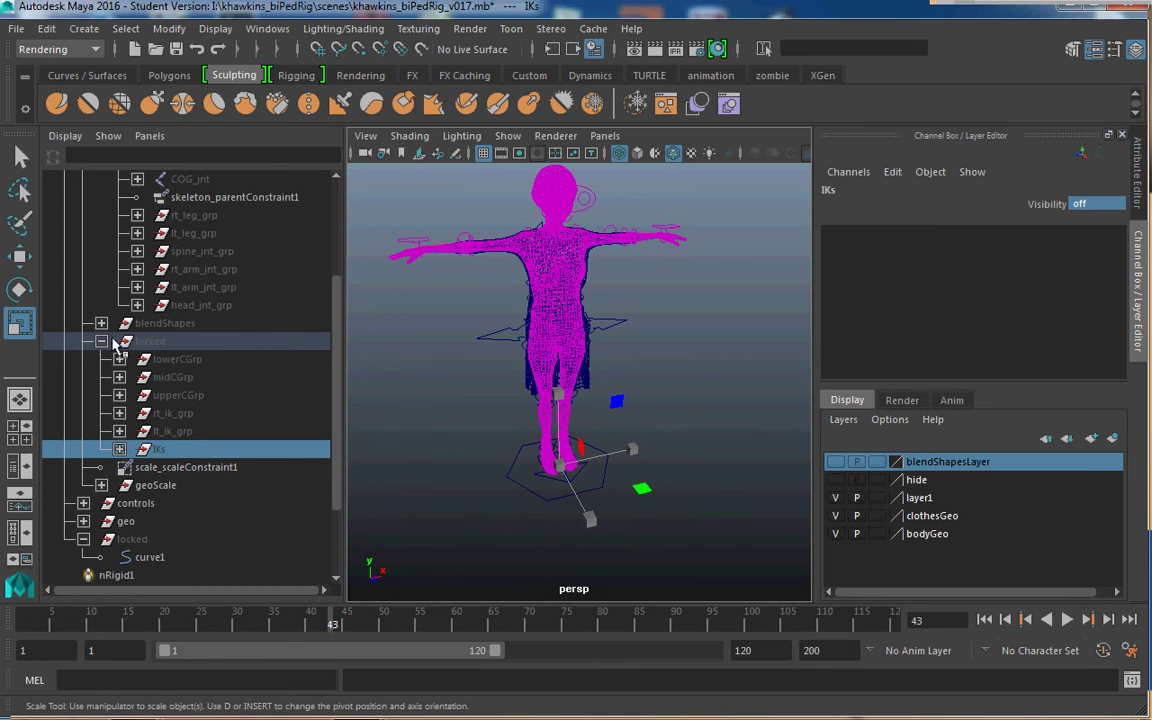
Expand the geoScale group and lock and hide all of its translate, rotate and scale channels
{"action": "left_click", "coordinate": [175, 467]}
{"action": "left_click", "coordinate": [160, 486]}
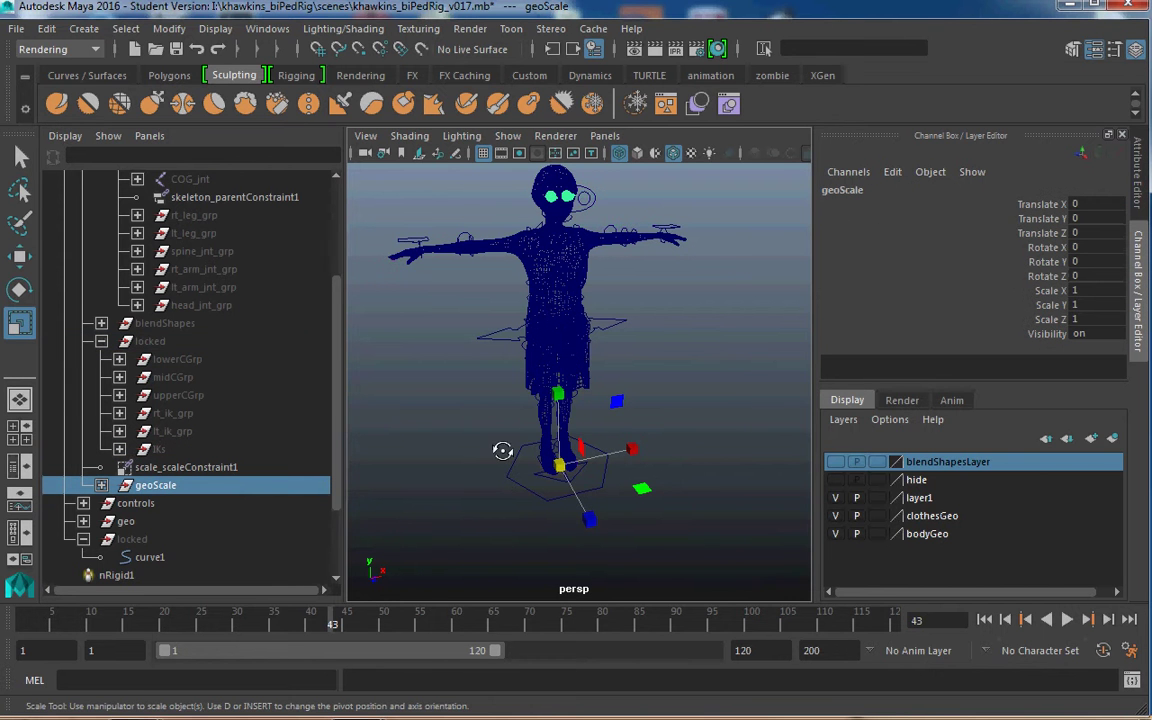
{"action": "left_click_drag", "start_coordinate": [450, 432], "coordinate": [508, 446], "text": "alt"}
{"action": "left_click", "coordinate": [101, 485]}
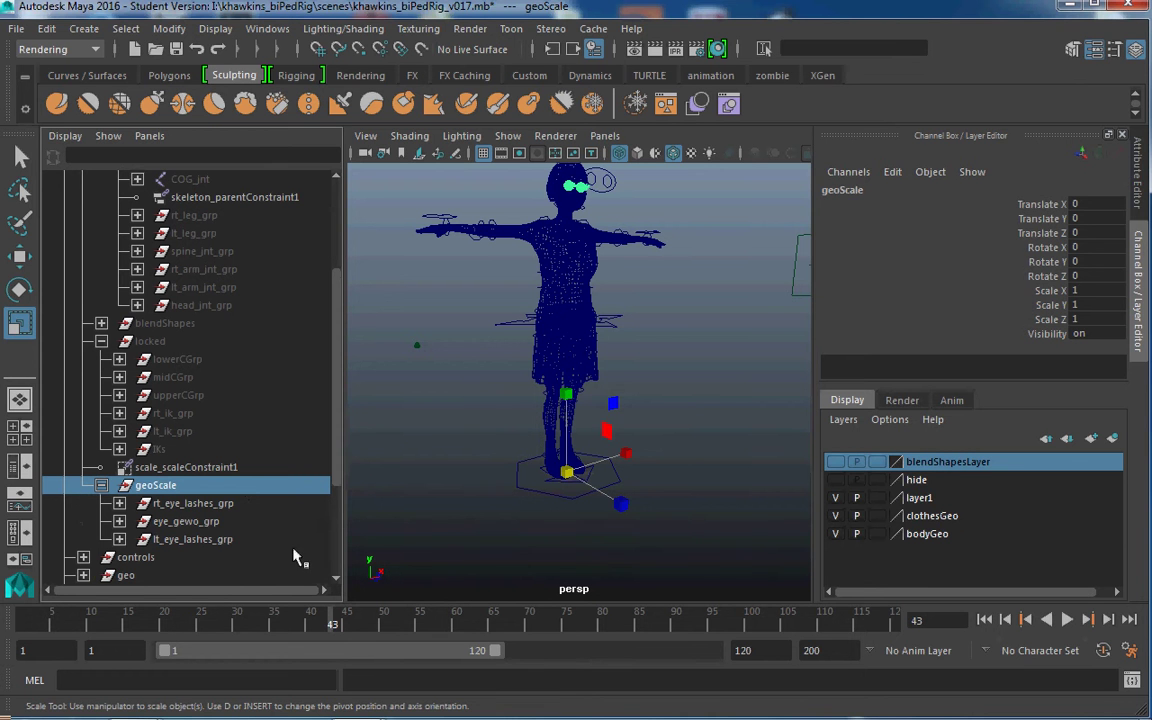
{"action": "key", "text": "w"}
{"action": "left_click", "coordinate": [1038, 206]}
{"action": "left_click", "coordinate": [1043, 319], "text": "shift"}
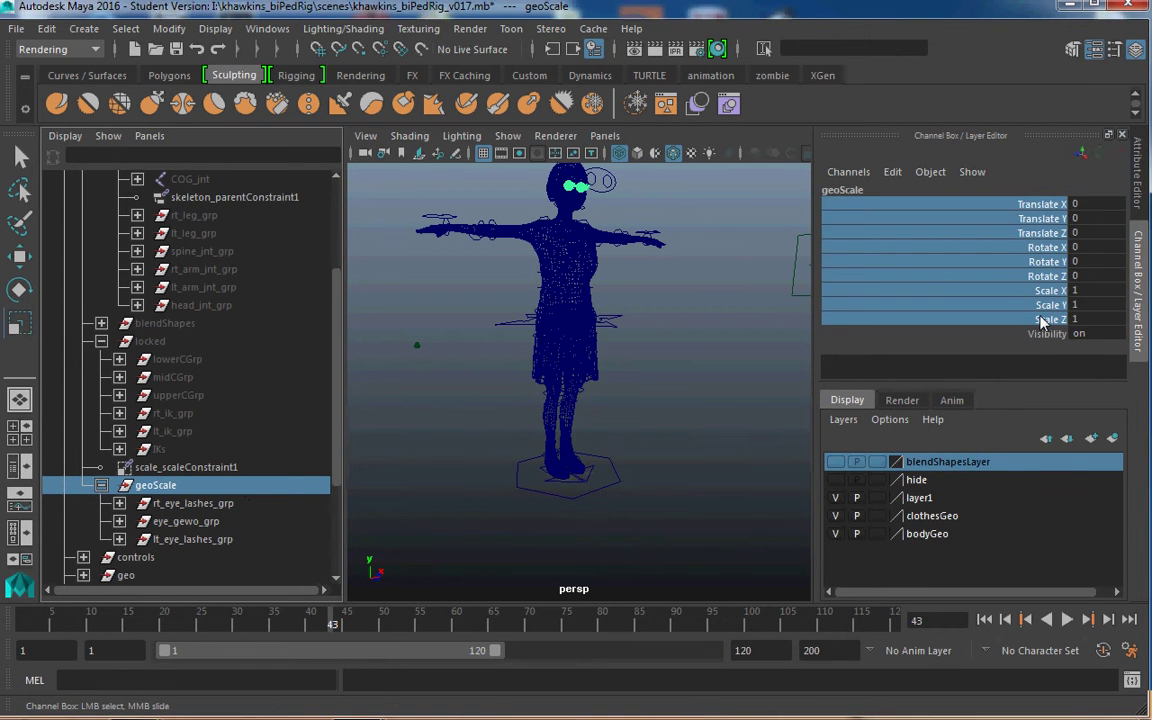
{"action": "right_click", "coordinate": [1040, 319]}
{"action": "left_click", "coordinate": [1036, 415]}
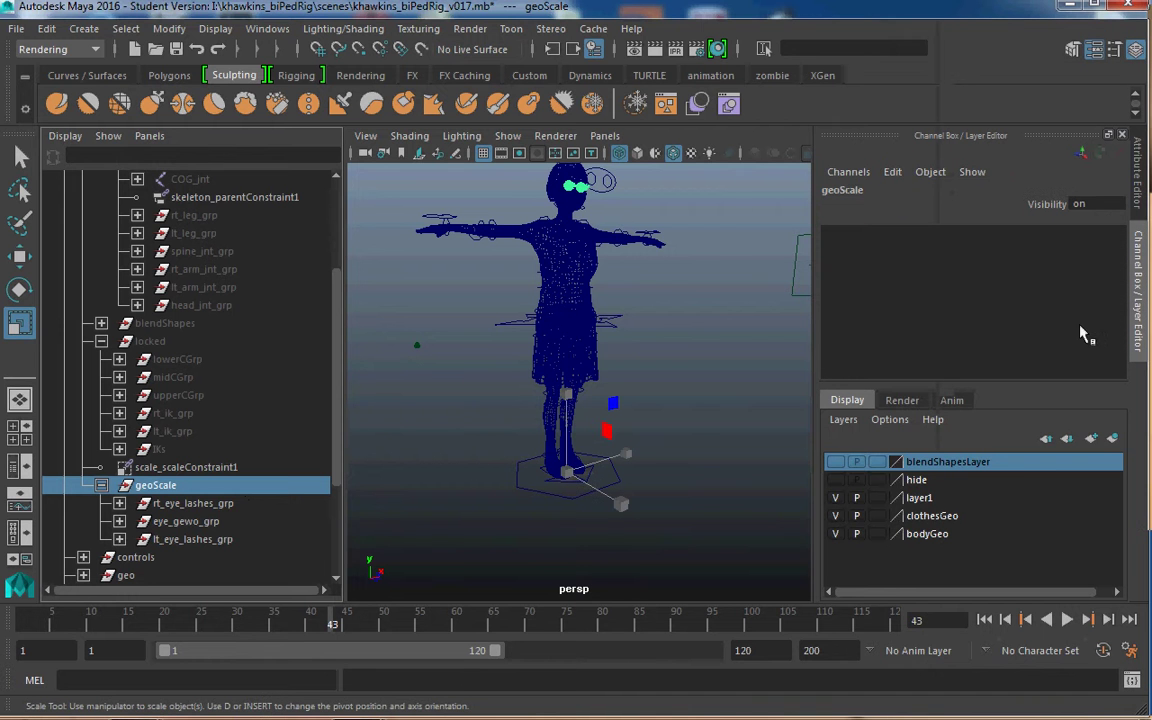
Turn the visibility of the geoScale group off and back on
{"action": "left_click", "coordinate": [1095, 204]}
{"action": "type", "text": "0"}
{"action": "key", "text": "Return"}
{"action": "left_click", "coordinate": [1095, 204]}
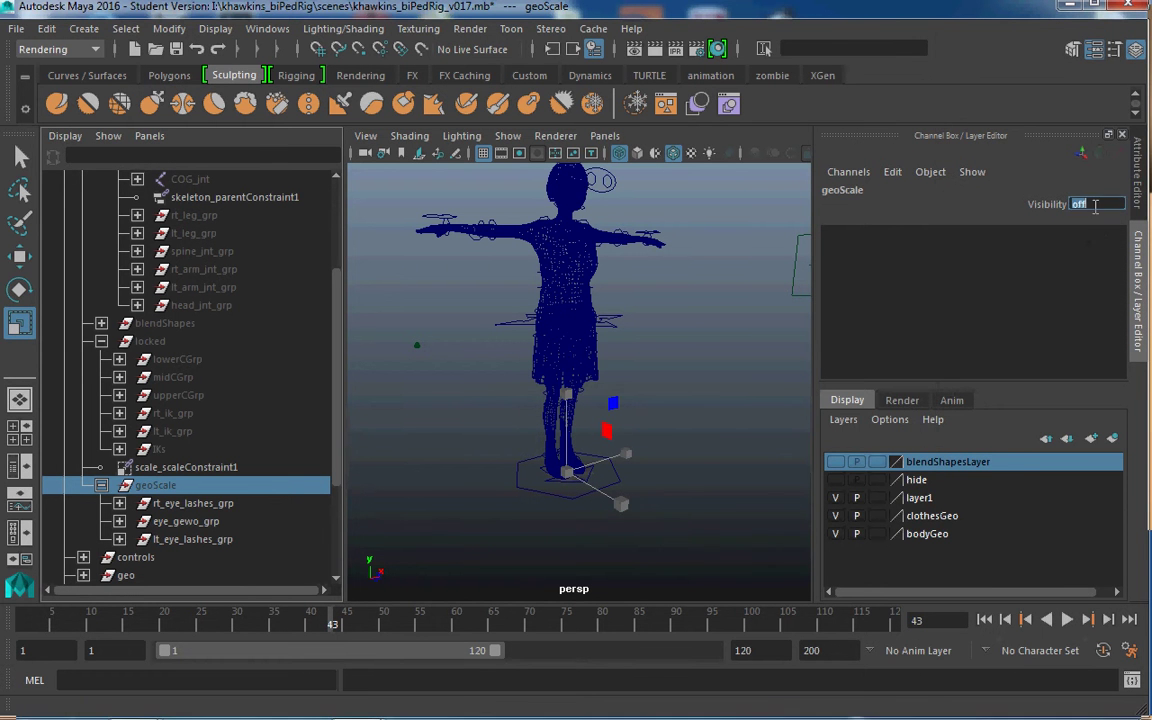
{"action": "type", "text": "1"}
{"action": "key", "text": "Return"}
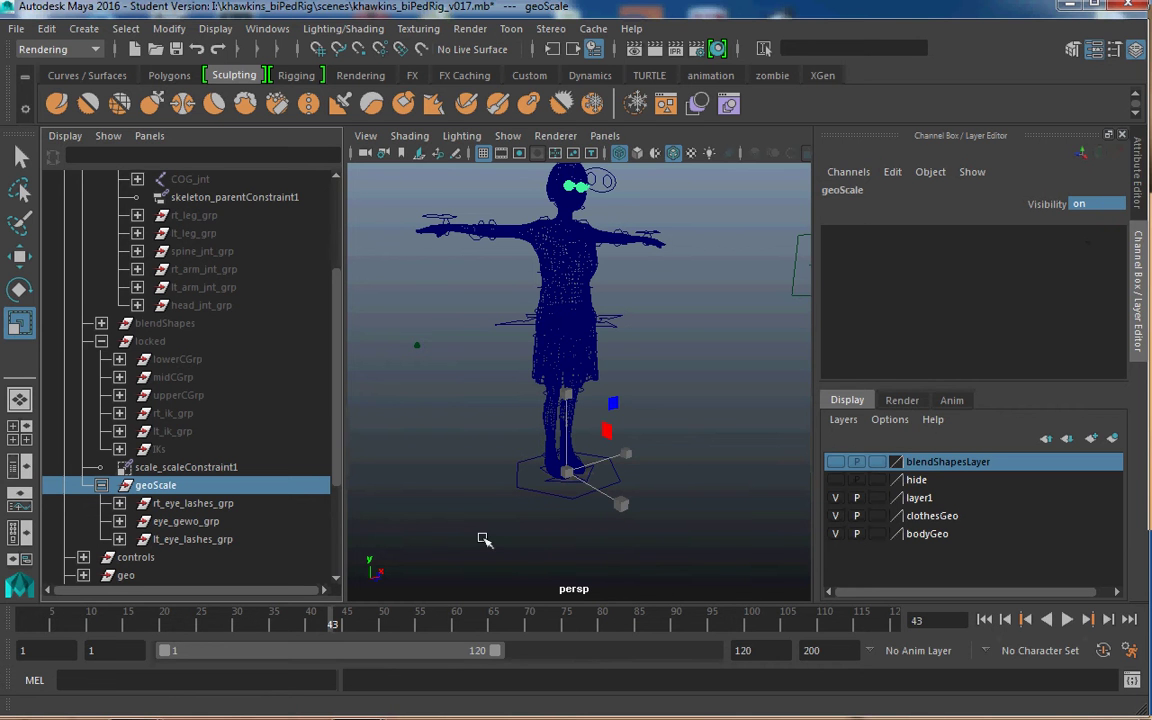
Lock and hide the translate, rotate and scale channels of rt_eye_lashes_grp, eye_gewo_grp and lt_eye_lashes_grp inside geoScale
{"action": "left_click", "coordinate": [204, 503]}
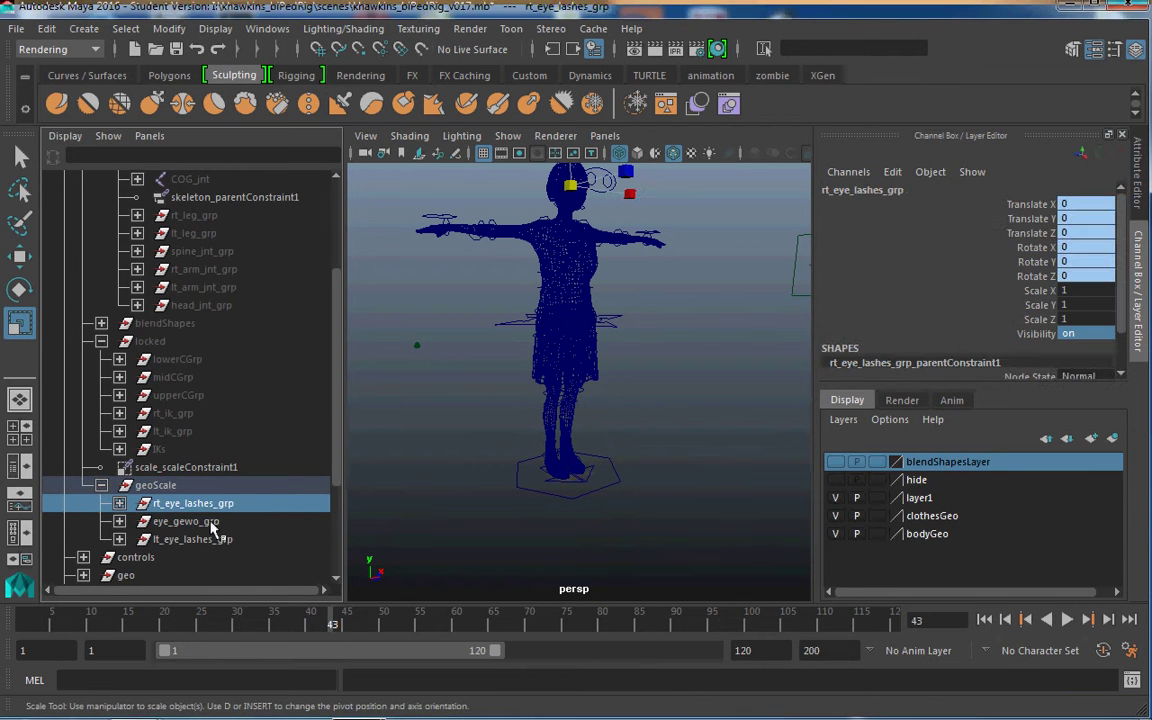
{"action": "left_click", "coordinate": [210, 523], "text": "ctrl"}
{"action": "left_click", "coordinate": [208, 542], "text": "ctrl"}
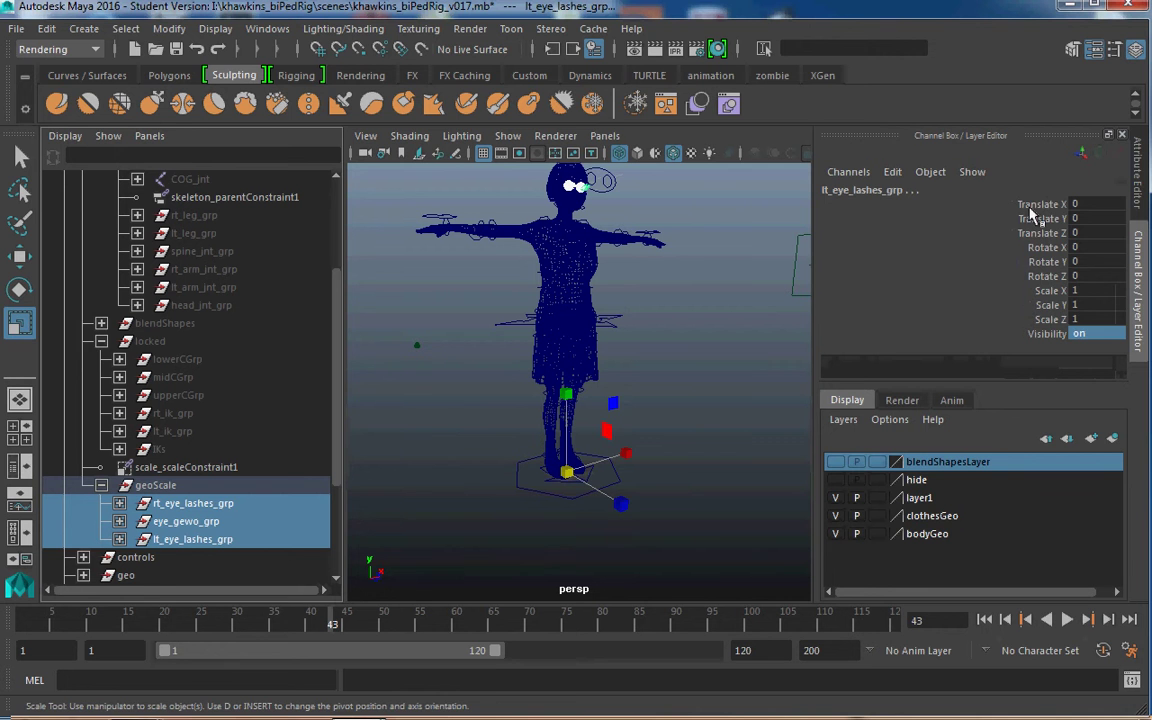
{"action": "left_click_drag", "start_coordinate": [1031, 214], "coordinate": [1049, 332]}
{"action": "right_click", "coordinate": [1049, 332]}
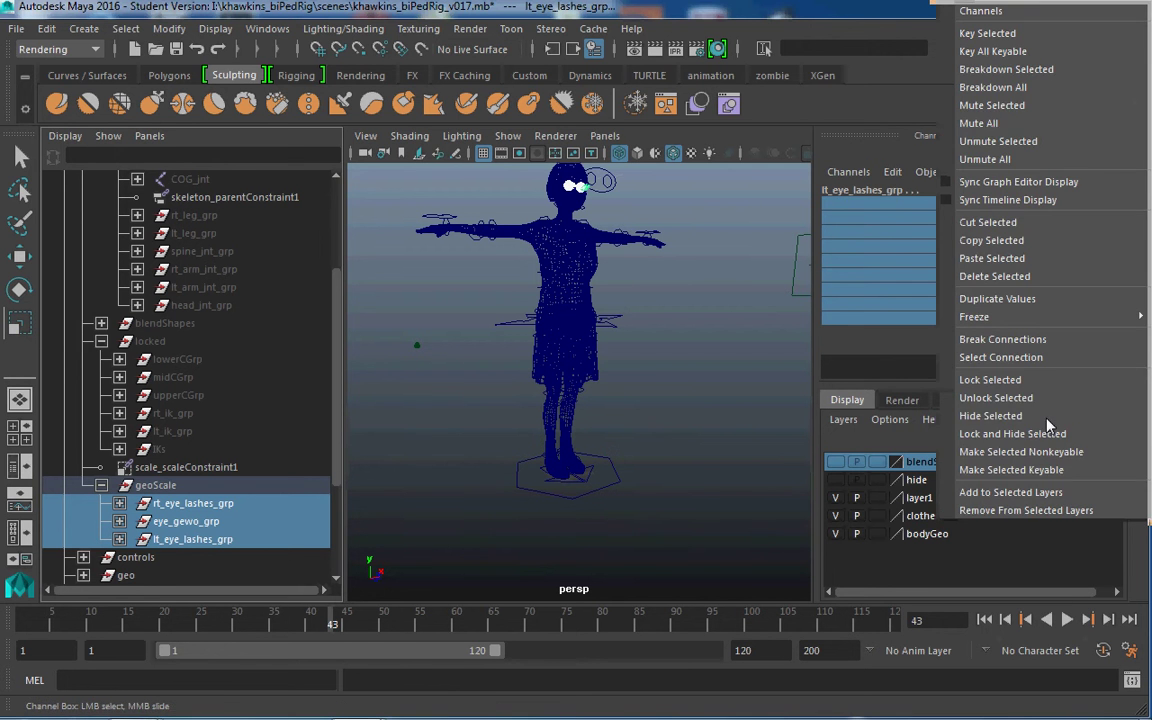
{"action": "left_click", "coordinate": [1040, 420]}
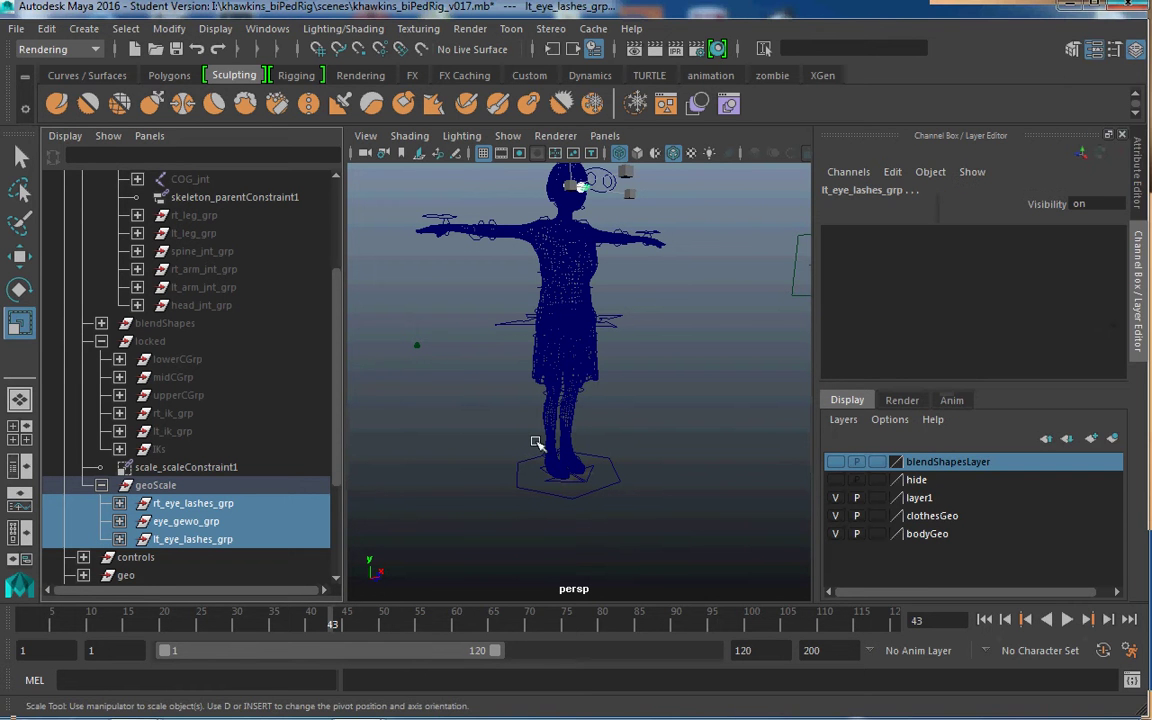
Expand the controls group, check the channels of placeMe_con, and expand controls_scale to show its control groups
{"action": "left_click", "coordinate": [136, 557]}
{"action": "scroll", "coordinate": [125, 470], "scroll_direction": "down", "scroll_amount": 3}
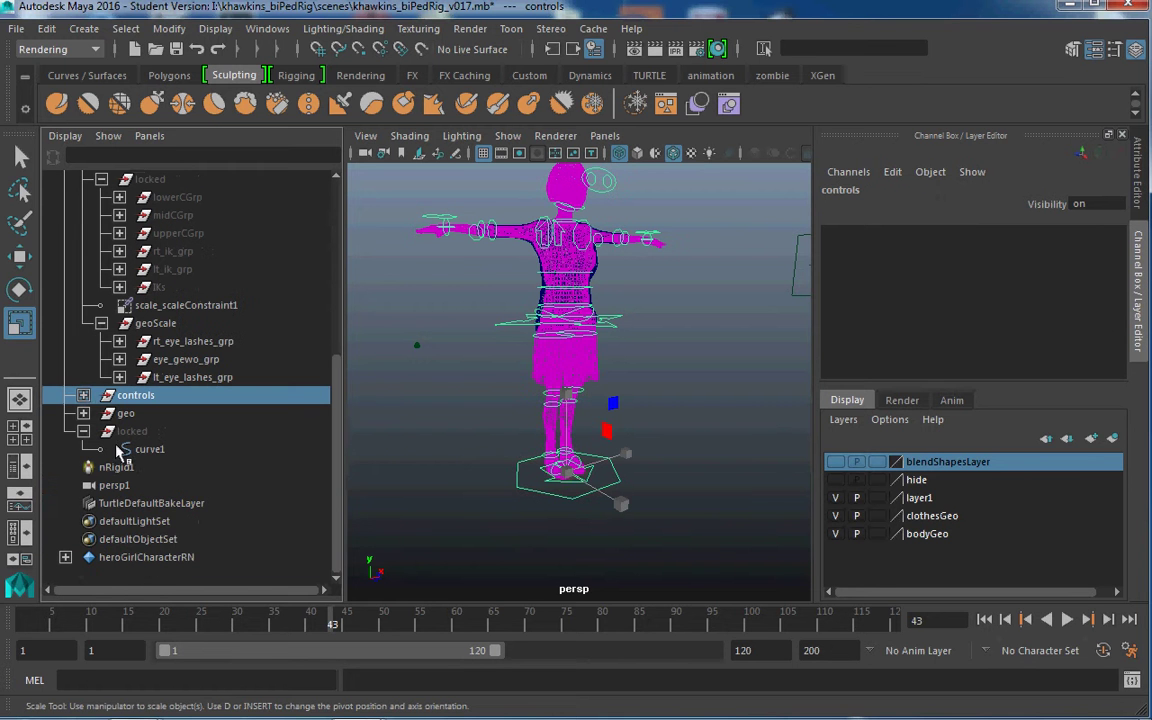
{"action": "left_click", "coordinate": [83, 395]}
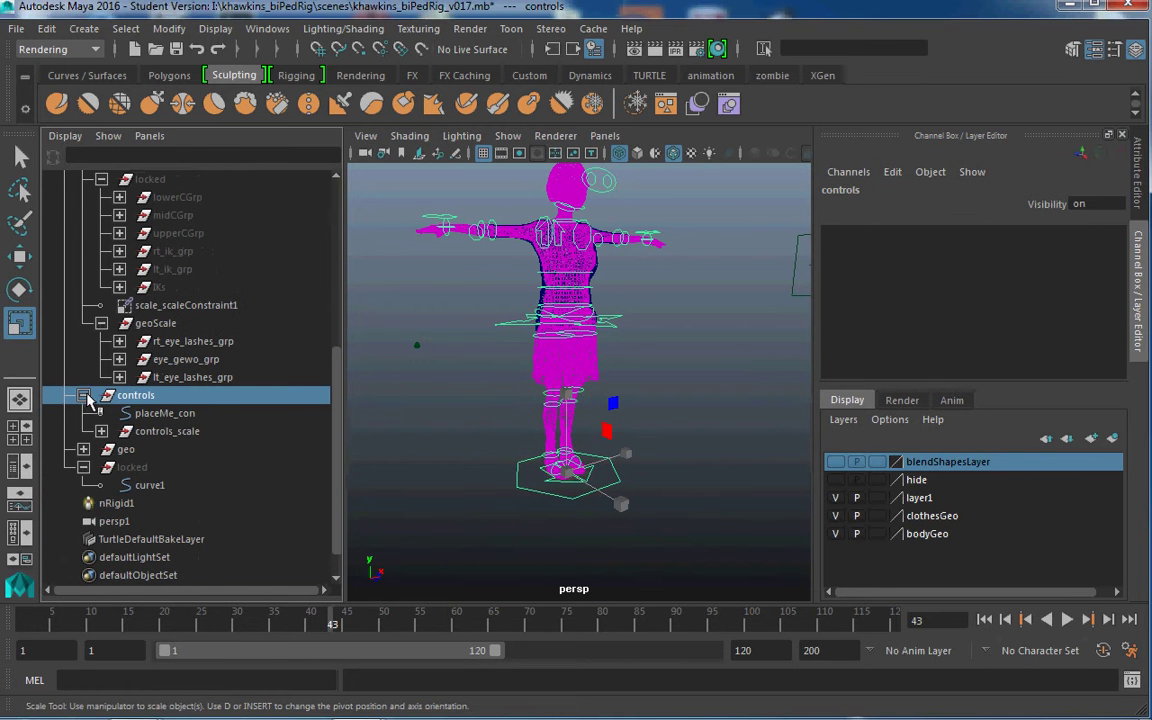
{"action": "left_click", "coordinate": [160, 413]}
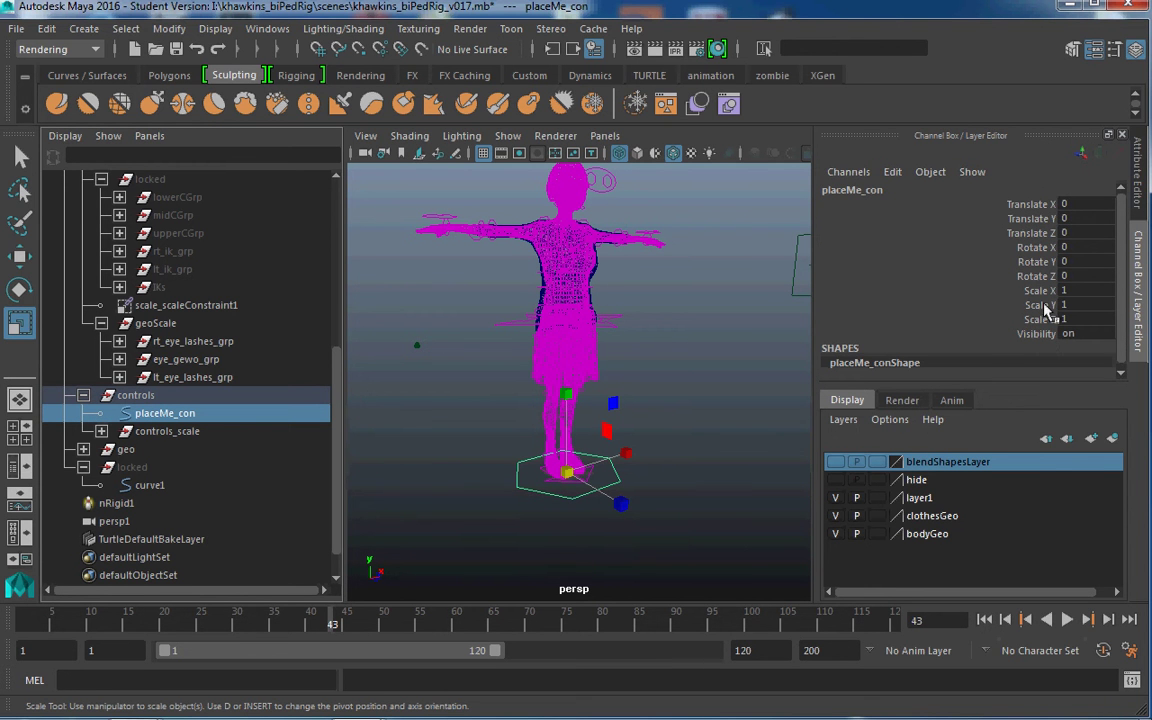
{"action": "left_click", "coordinate": [101, 431]}
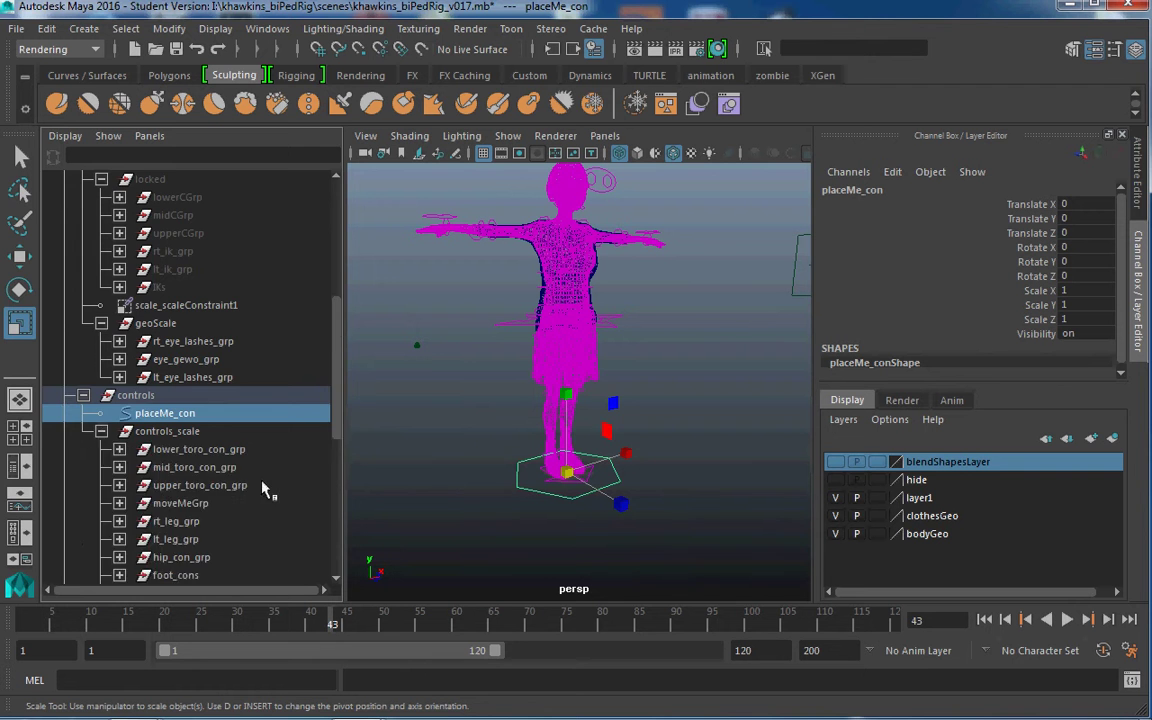
{"action": "scroll", "coordinate": [250, 460], "scroll_direction": "down", "scroll_amount": 5}
{"action": "scroll", "coordinate": [220, 460], "scroll_direction": "up", "scroll_amount": 3}
Lock and hide translate, rotate and scale on every group under controls_scale, leaving out rt_hand_CON, lt_hand_CON and emoted_con
{"action": "left_click", "coordinate": [190, 215]}
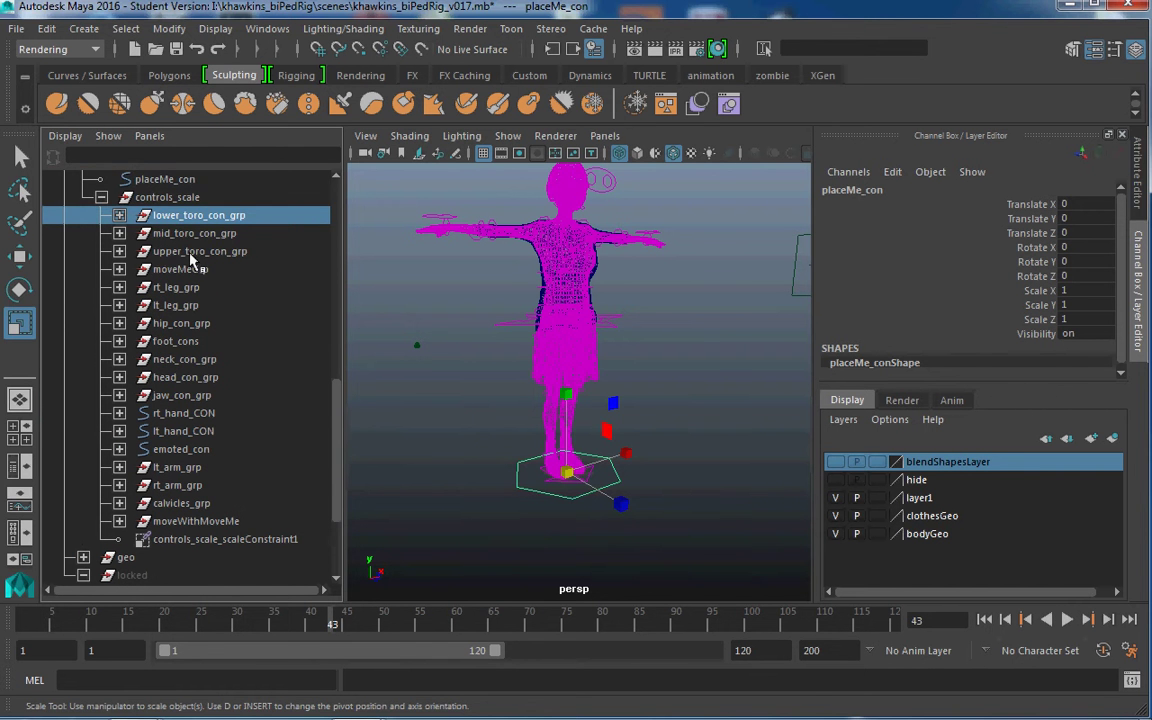
{"action": "left_click", "coordinate": [165, 395], "text": "shift"}
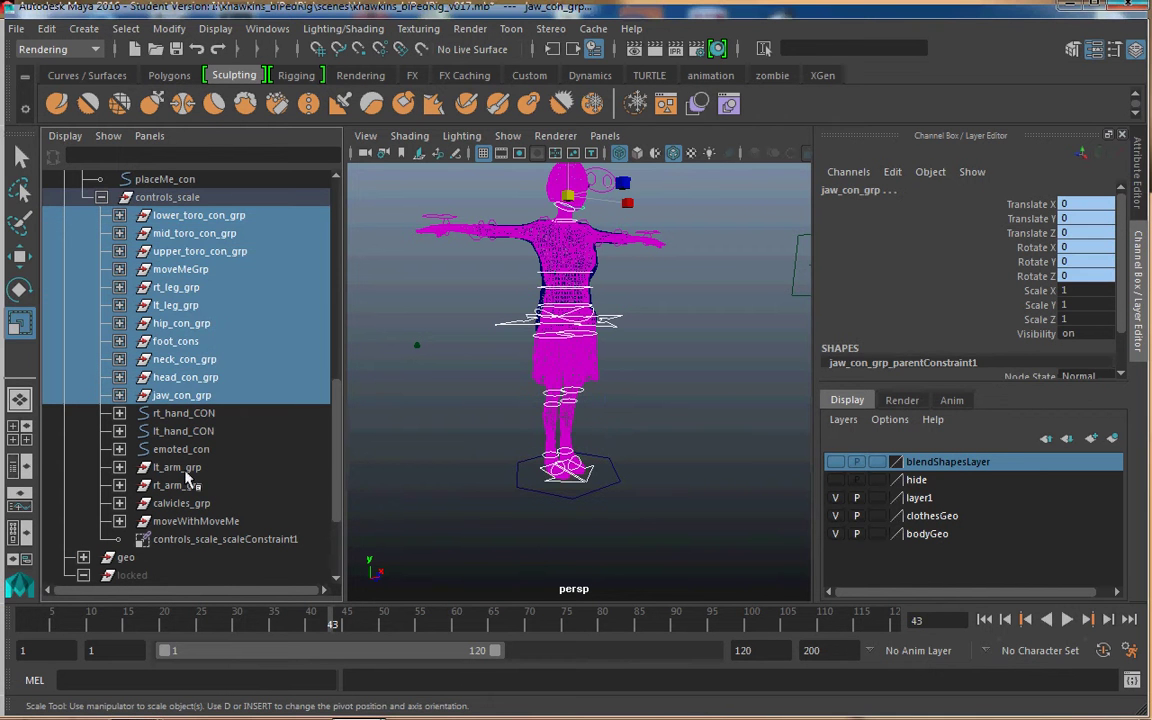
{"action": "left_click", "coordinate": [177, 467], "text": "ctrl"}
{"action": "left_click", "coordinate": [177, 485], "text": "ctrl"}
{"action": "left_click", "coordinate": [180, 503], "text": "ctrl"}
{"action": "left_click", "coordinate": [175, 525], "text": "ctrl"}
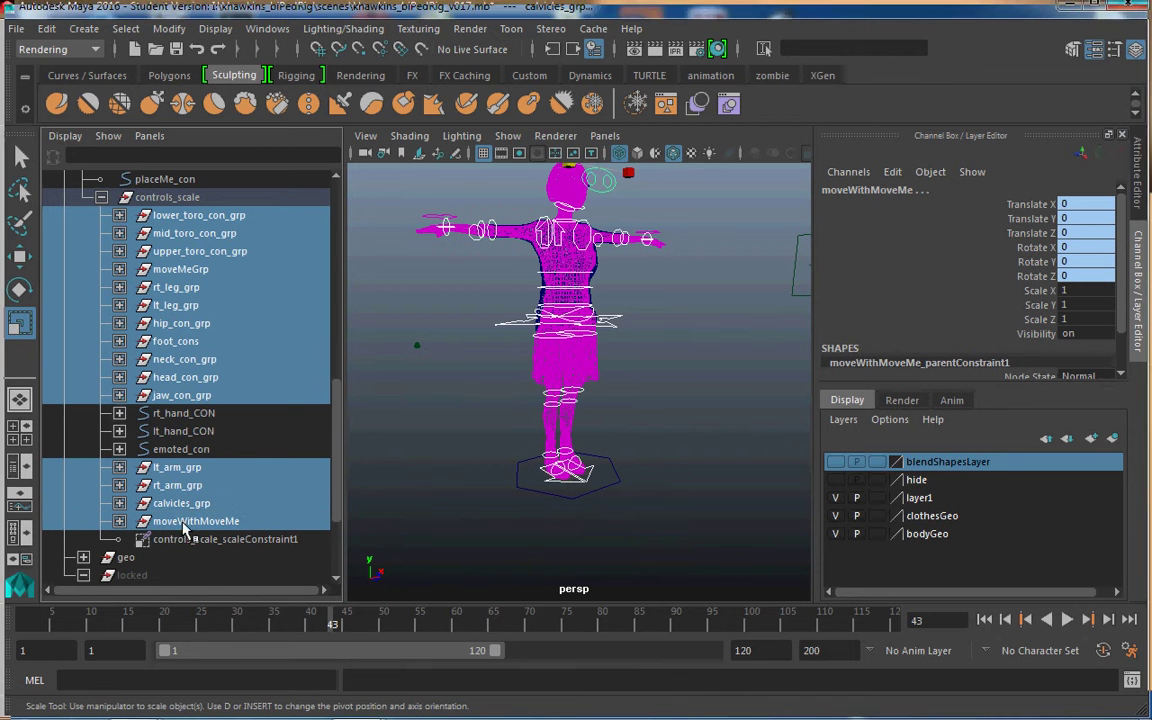
{"action": "left_click_drag", "start_coordinate": [1040, 205], "coordinate": [1043, 303]}
{"action": "right_click", "coordinate": [1043, 303]}
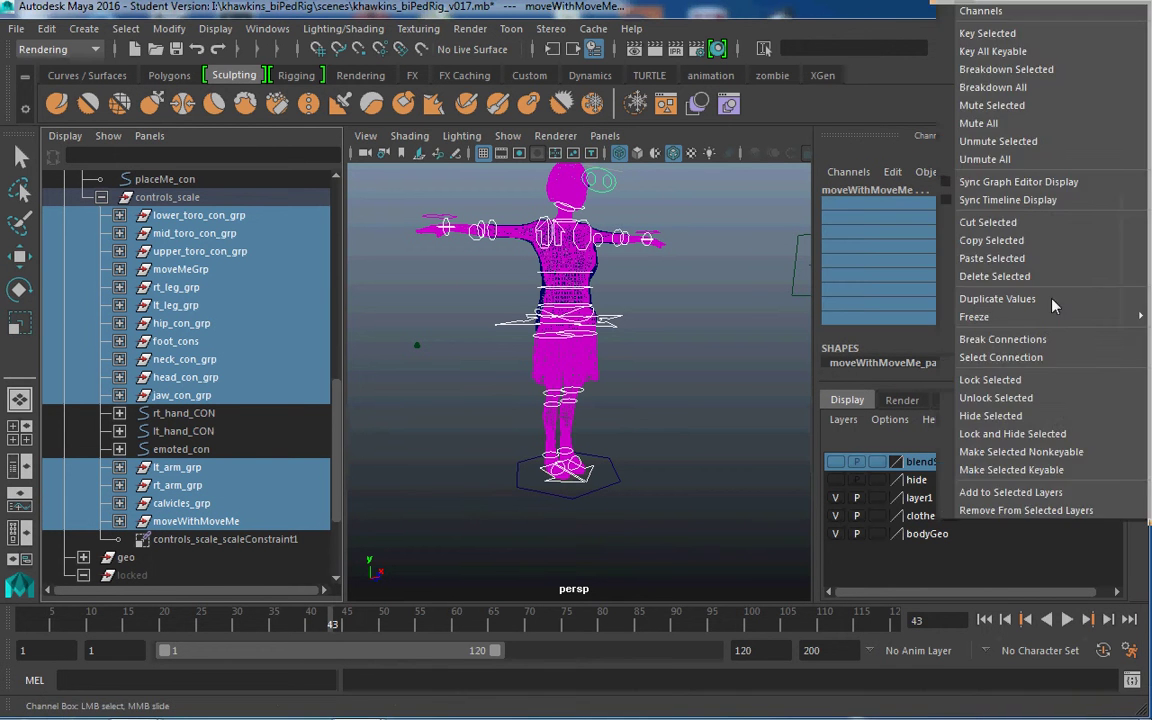
{"action": "left_click", "coordinate": [977, 445]}
{"action": "key", "text": "r"}
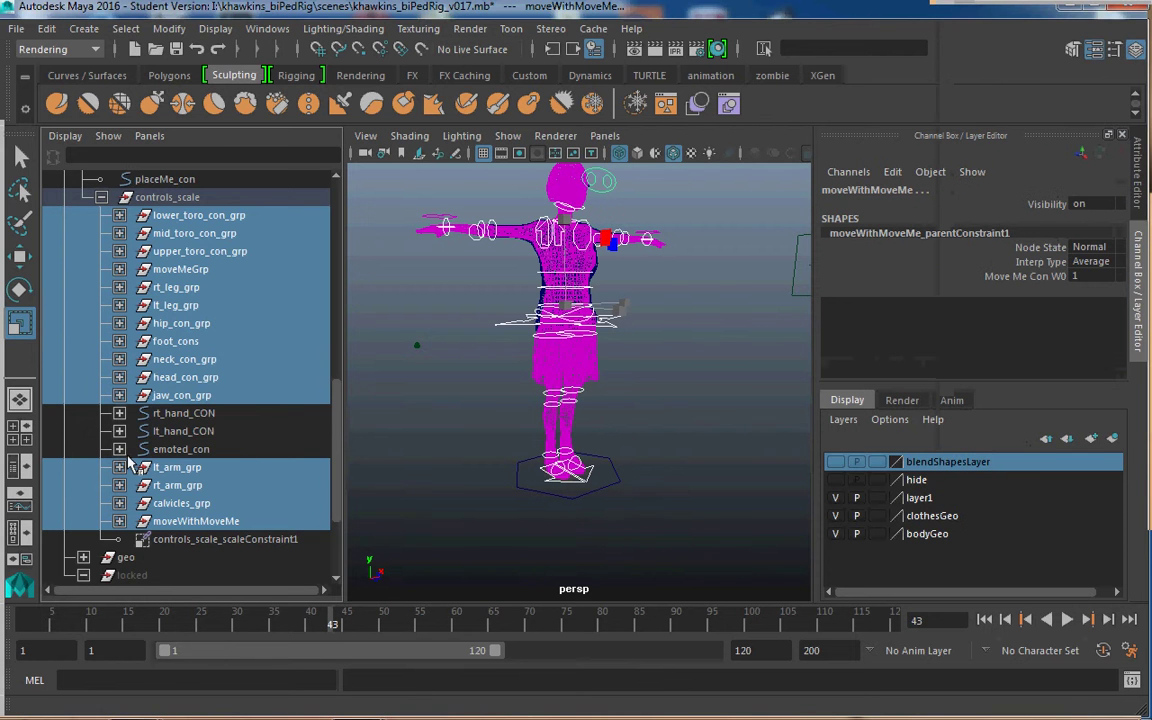
Expand lower_toro_con_grp and lock and hide the translate and scale channels of lower_torso_con, keeping rotation available
{"action": "scroll", "coordinate": [125, 350], "scroll_direction": "up", "scroll_amount": 3}
{"action": "left_click", "coordinate": [119, 359]}
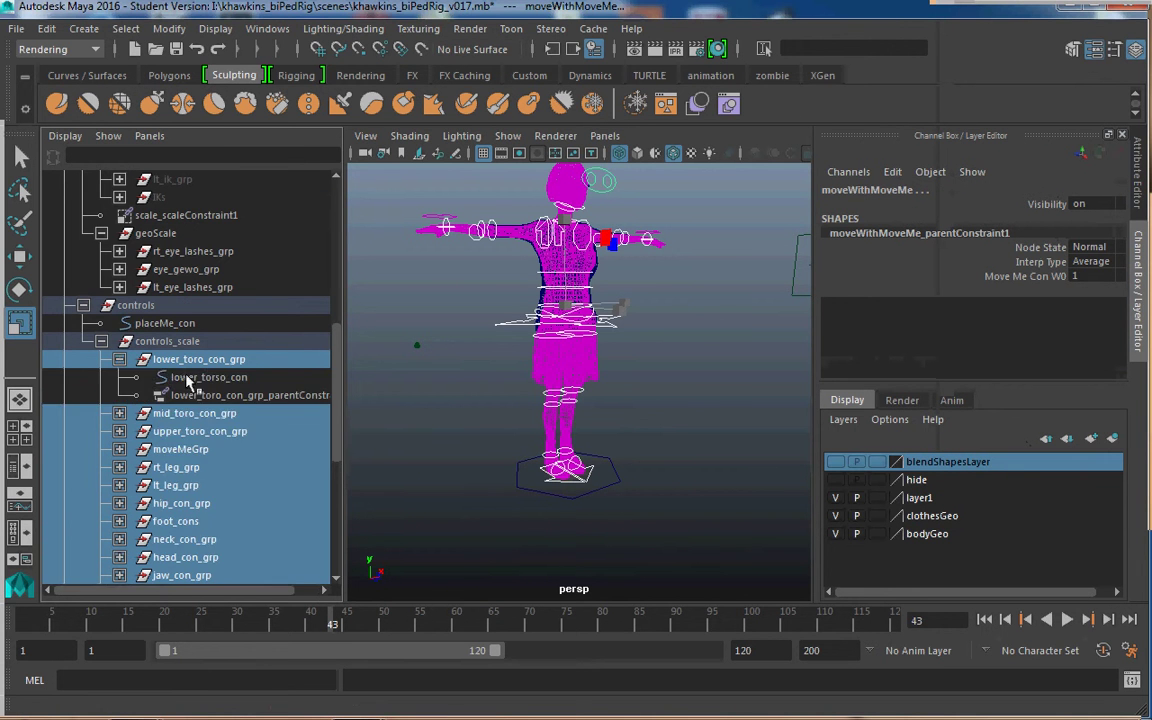
{"action": "left_click", "coordinate": [205, 377]}
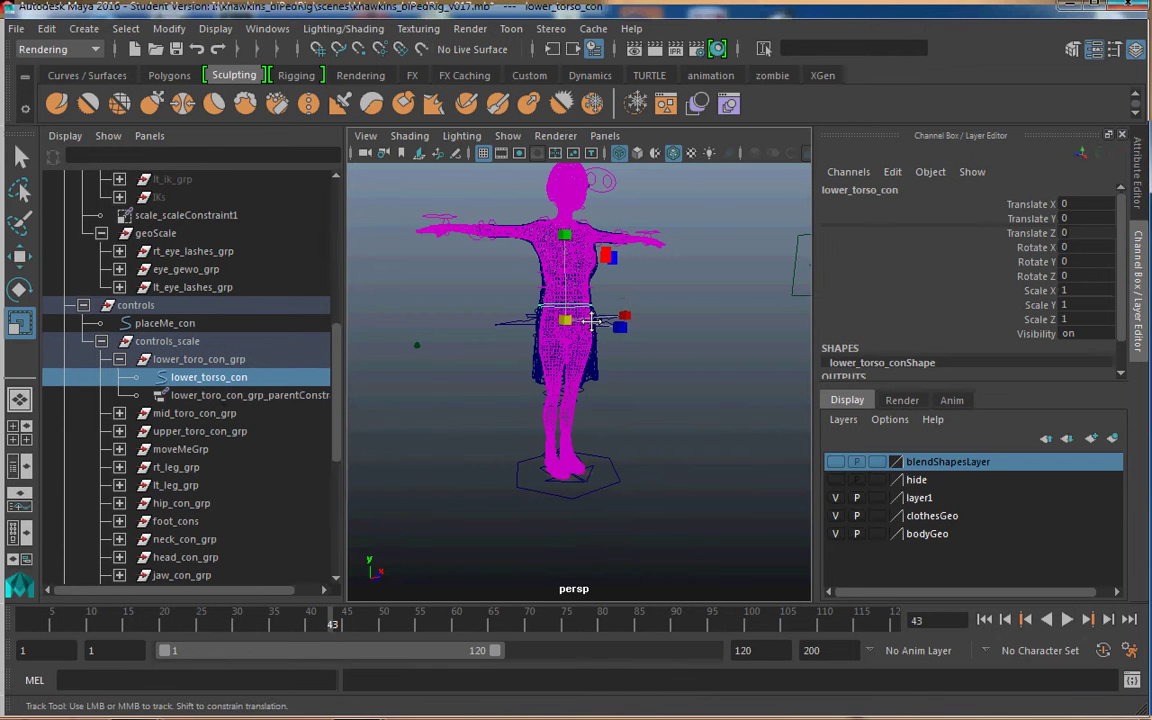
{"action": "middle_click_drag", "start_coordinate": [539, 380], "coordinate": [543, 305], "text": "alt"}
{"action": "middle_click_drag", "start_coordinate": [607, 389], "coordinate": [610, 470], "text": "alt"}
{"action": "left_click_drag", "start_coordinate": [610, 452], "coordinate": [700, 455], "text": "alt"}
{"action": "right_click_drag", "start_coordinate": [735, 463], "coordinate": [785, 478], "text": "alt"}
{"action": "mouse_move", "coordinate": [609, 383]}
{"action": "left_mouse_down", "text": "alt"}
{"action": "mouse_move", "coordinate": [598, 380]}
{"action": "mouse_move", "coordinate": [650, 383]}
{"action": "mouse_move", "coordinate": [625, 390]}
{"action": "left_mouse_up", "text": "alt"}
{"action": "left_click_drag", "start_coordinate": [1038, 206], "coordinate": [1040, 233]}
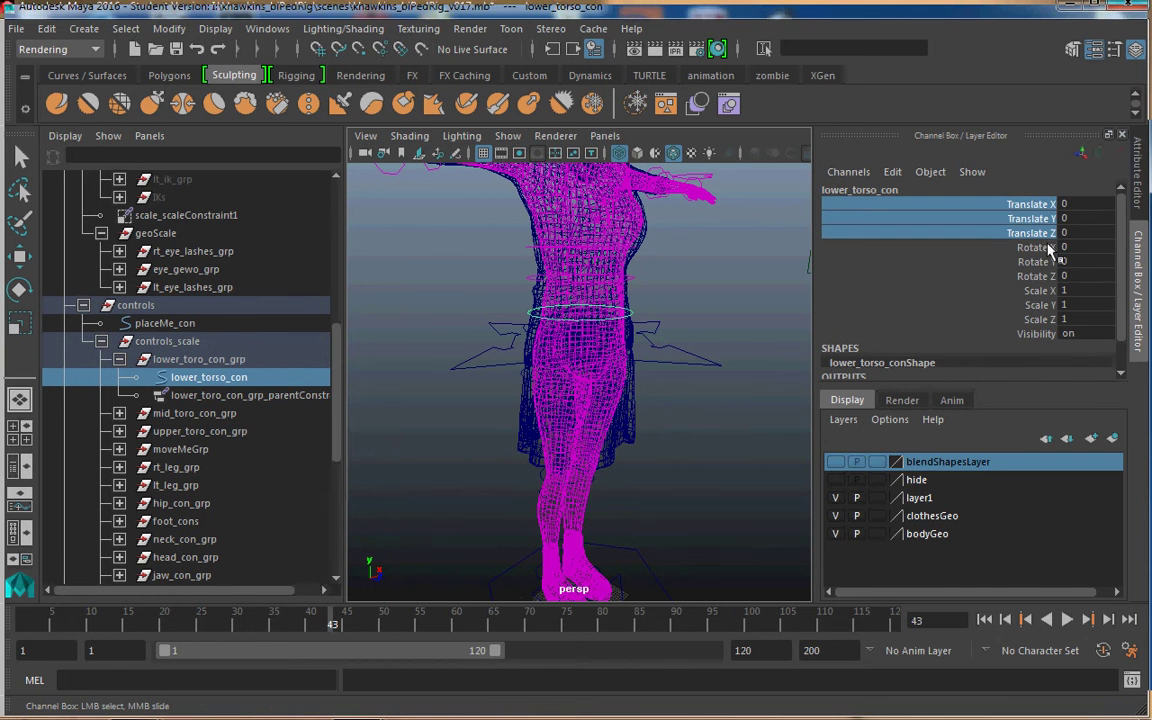
{"action": "left_click_drag", "start_coordinate": [1040, 290], "coordinate": [1043, 315], "text": "ctrl"}
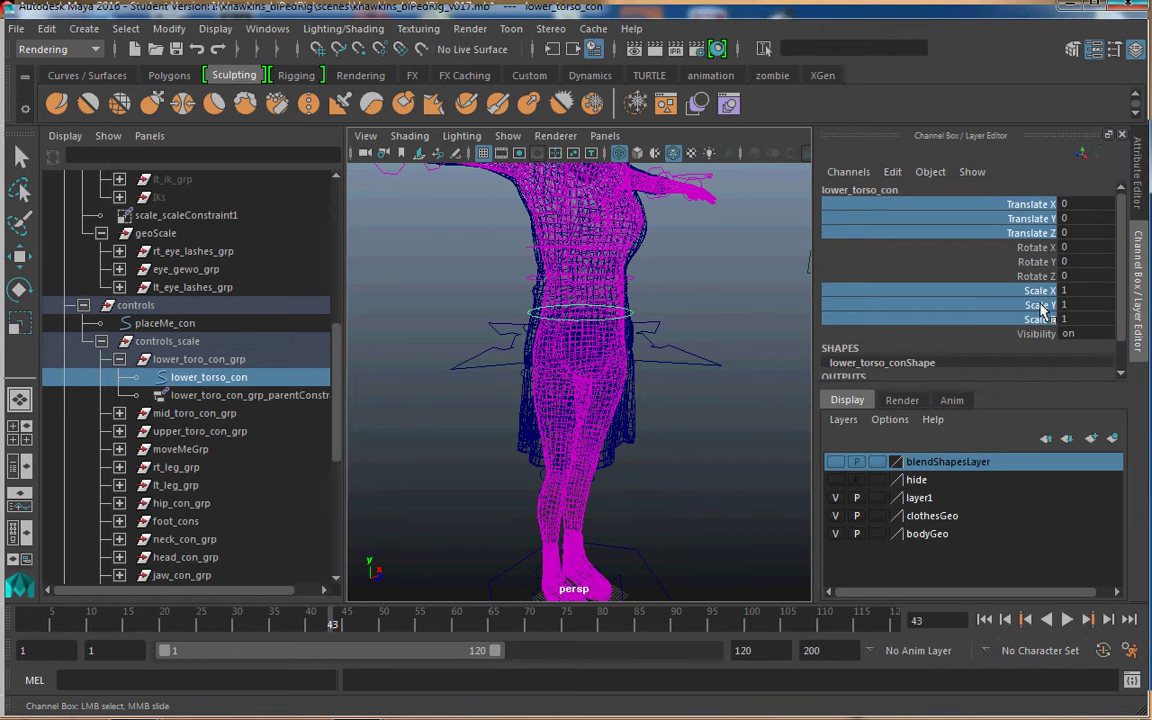
{"action": "right_click", "coordinate": [1043, 315]}
{"action": "left_click", "coordinate": [1030, 433]}
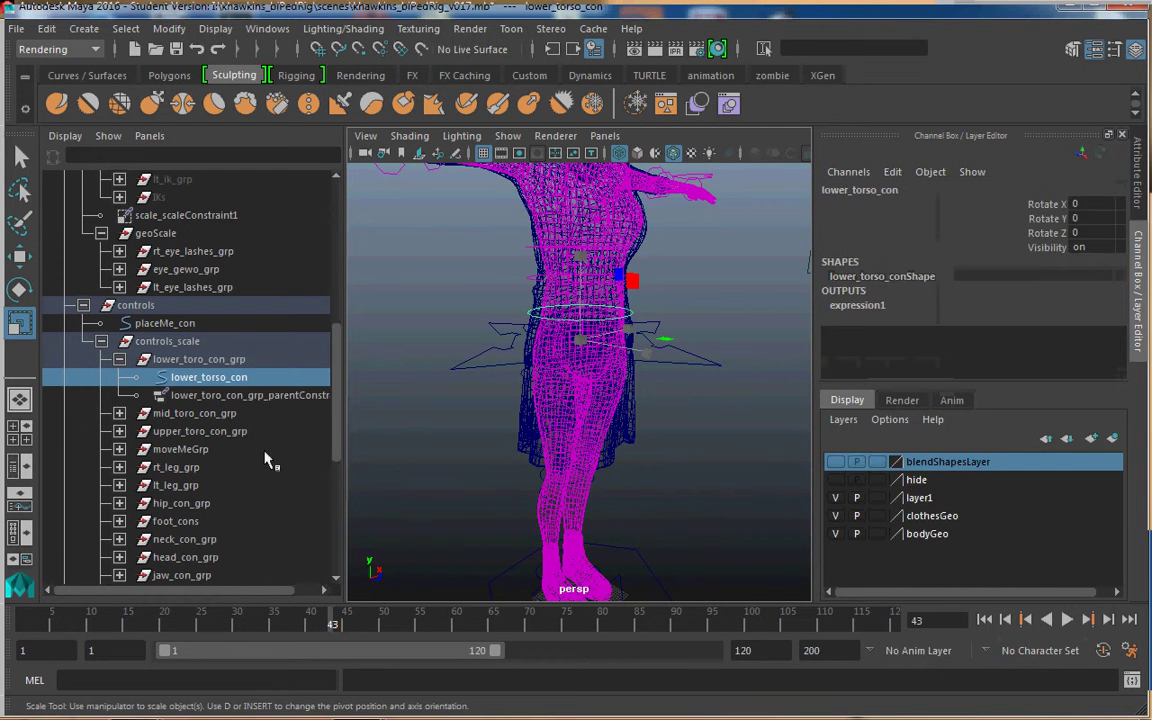
Display the character shaded and lock and hide the translate and scale channels of the mid_torso_con curve
{"action": "scroll", "coordinate": [665, 333], "scroll_direction": "up", "scroll_amount": 3}
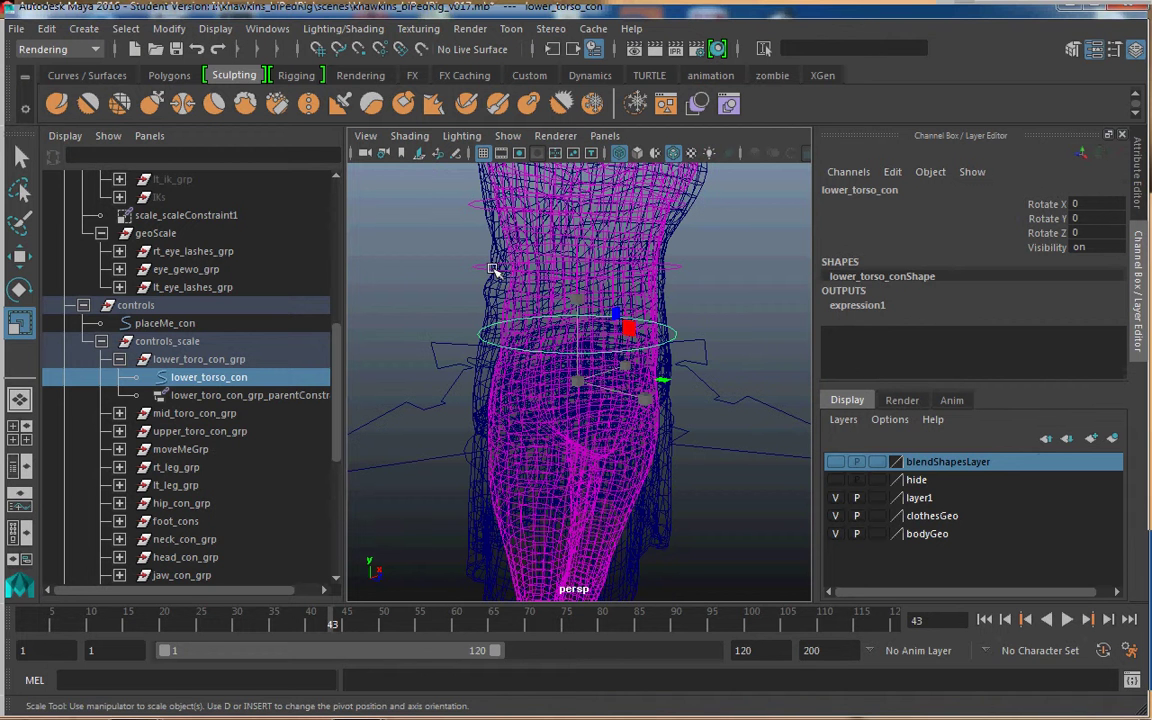
{"action": "left_click", "coordinate": [493, 270]}
{"action": "key", "text": "5"}
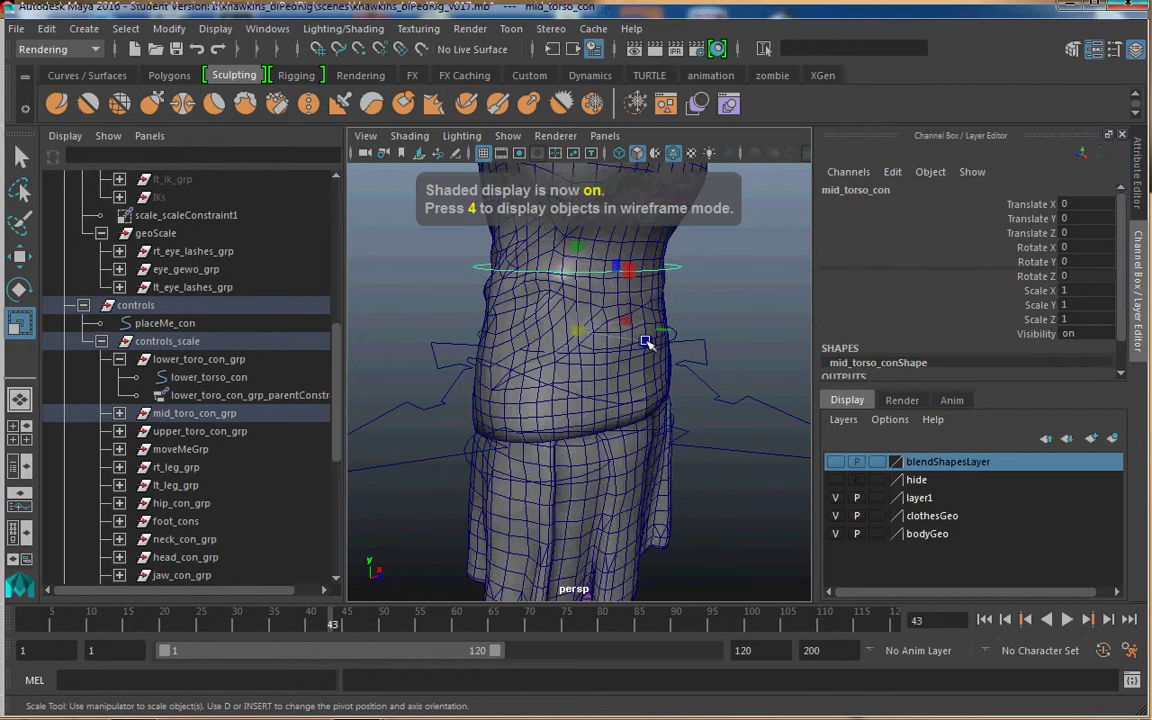
{"action": "scroll", "coordinate": [660, 352], "scroll_direction": "down", "scroll_amount": 5}
{"action": "scroll", "coordinate": [665, 357], "scroll_direction": "up", "scroll_amount": 2}
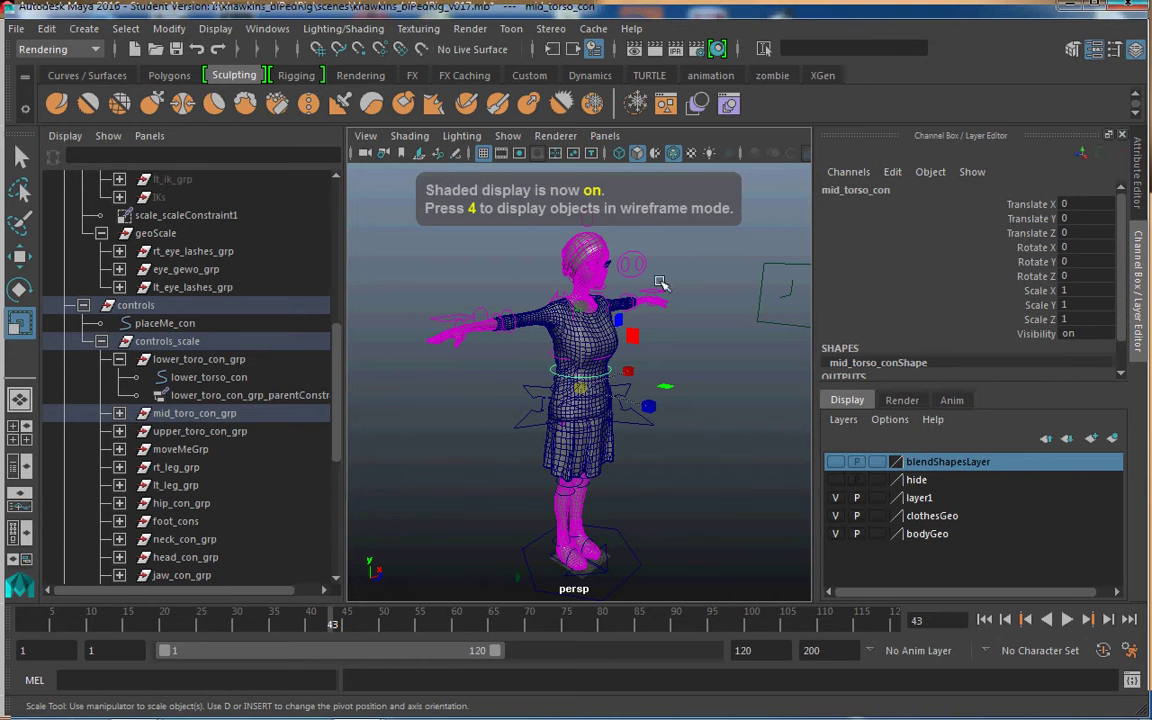
{"action": "scroll", "coordinate": [597, 256], "scroll_direction": "up", "scroll_amount": 2}
{"action": "left_click_drag", "start_coordinate": [1020, 205], "coordinate": [1030, 233]}
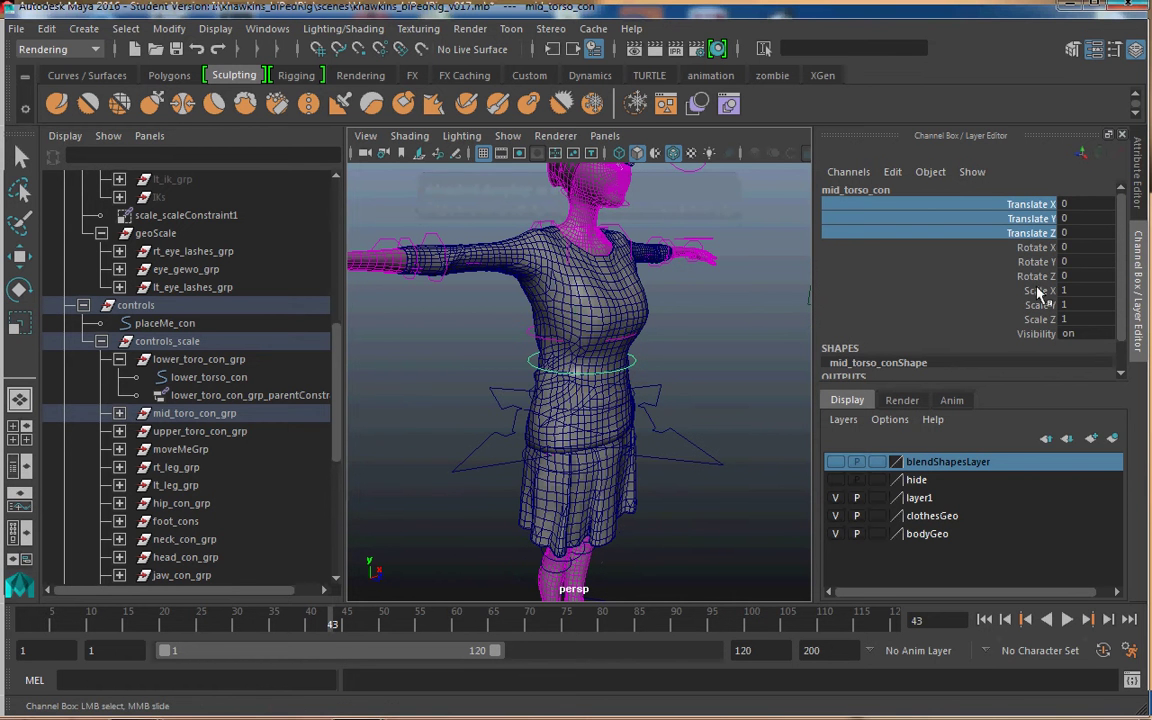
{"action": "left_click_drag", "start_coordinate": [1038, 292], "coordinate": [1038, 320], "text": "ctrl"}
{"action": "right_click", "coordinate": [1038, 320]}
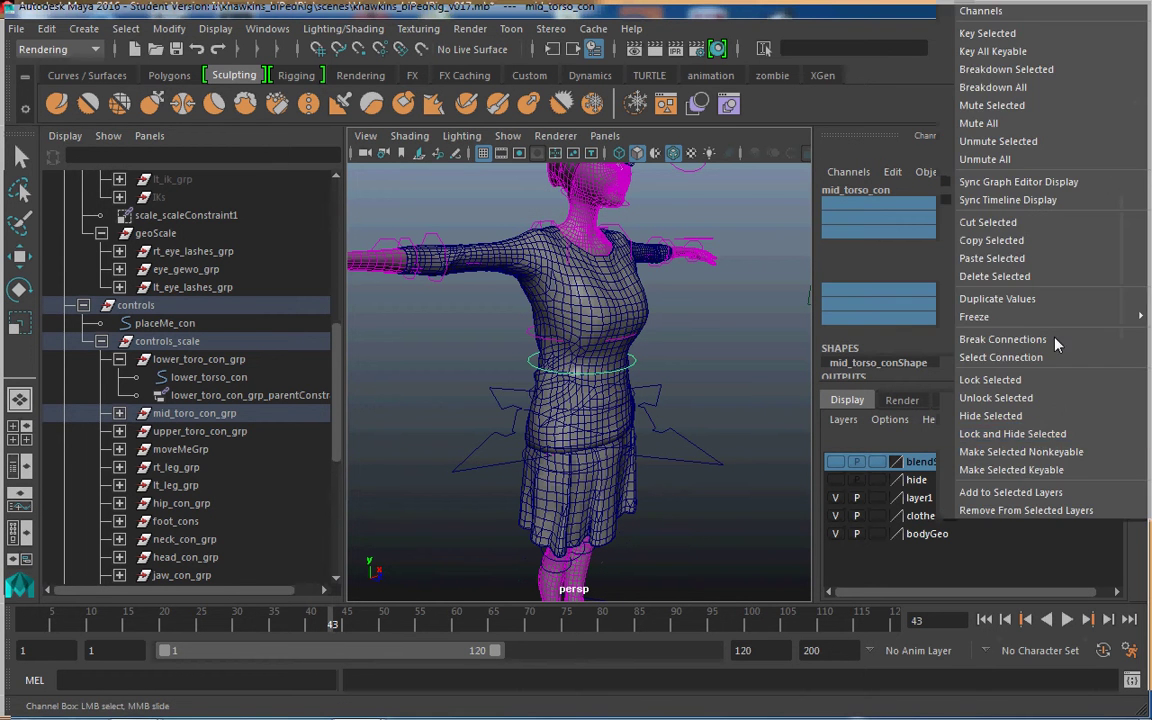
{"action": "left_click", "coordinate": [1016, 437]}
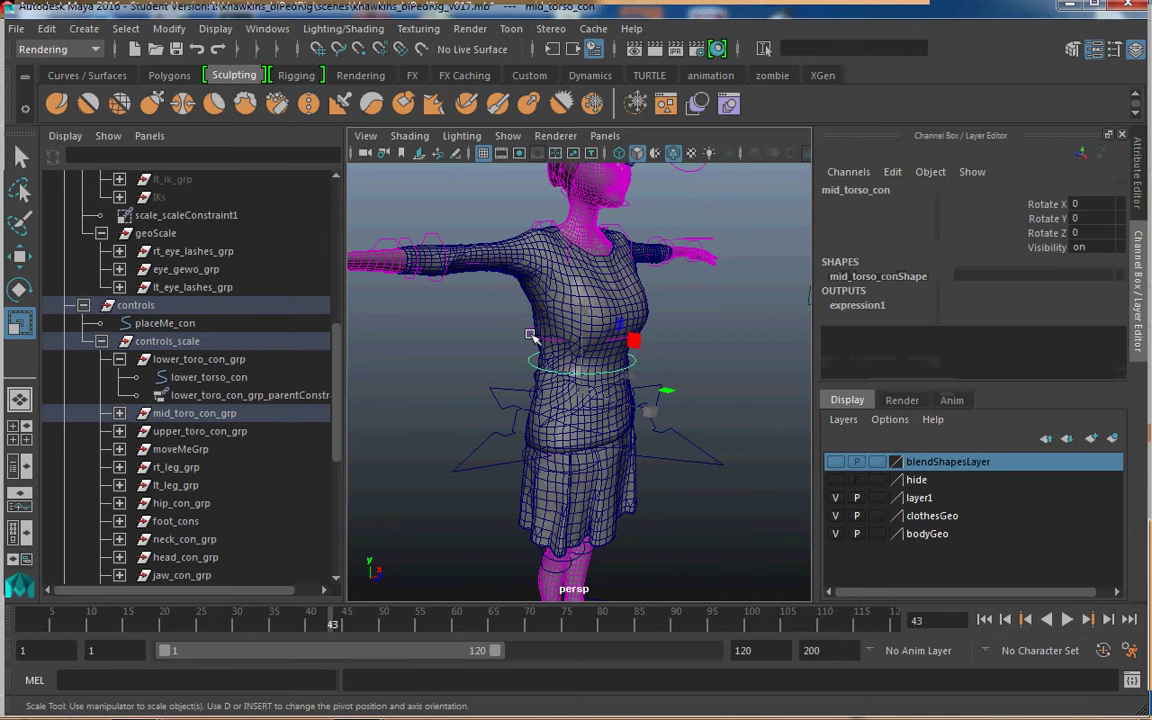
Lock and hide the translate and scale channels of the upper_torso_con curve
{"action": "left_click", "coordinate": [586, 338]}
{"action": "left_click_drag", "start_coordinate": [1007, 205], "coordinate": [1030, 233]}
{"action": "left_click_drag", "start_coordinate": [1038, 290], "coordinate": [1038, 318], "text": "ctrl"}
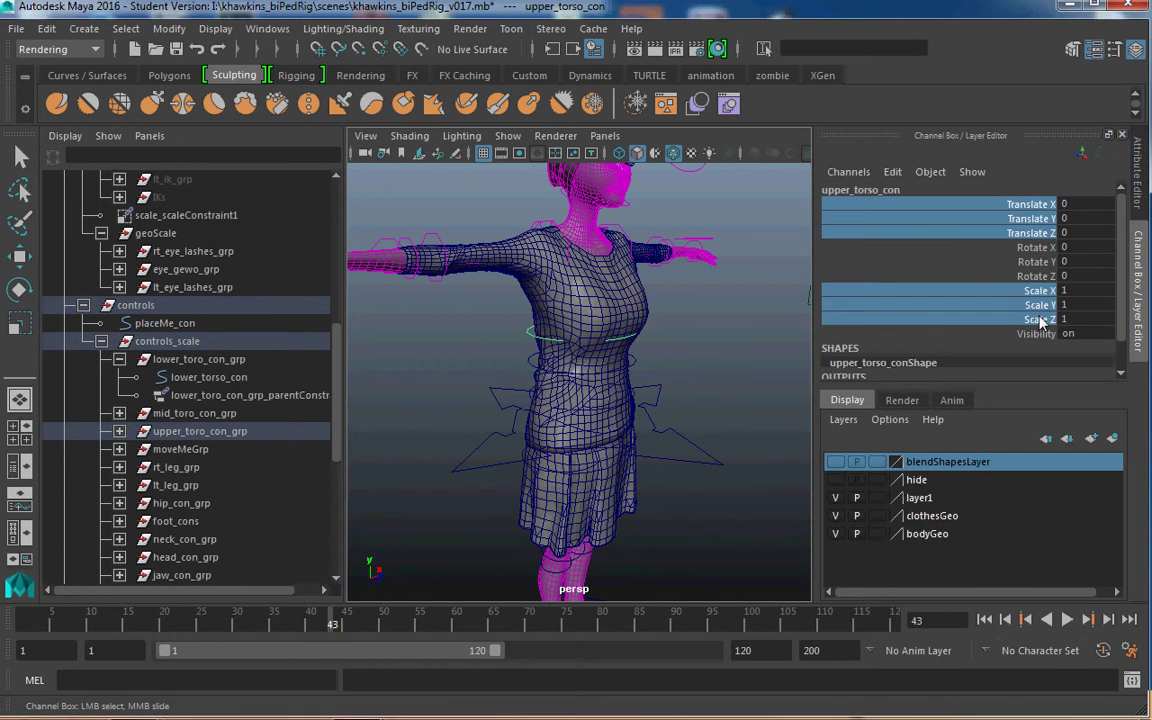
{"action": "right_click", "coordinate": [1032, 306]}
{"action": "left_click", "coordinate": [1018, 437]}
{"action": "key", "text": "r"}
Lock and hide only the scale X, Y and Z channels of the moveMe_con curve around the hips
{"action": "middle_click_drag", "start_coordinate": [761, 502], "coordinate": [750, 590], "text": "alt"}
{"action": "right_click_drag", "start_coordinate": [610, 451], "coordinate": [690, 451], "text": "alt"}
{"action": "scroll", "coordinate": [707, 342], "scroll_direction": "down", "scroll_amount": 5}
{"action": "scroll", "coordinate": [674, 380], "scroll_direction": "up", "scroll_amount": 4}
{"action": "key", "text": "r"}
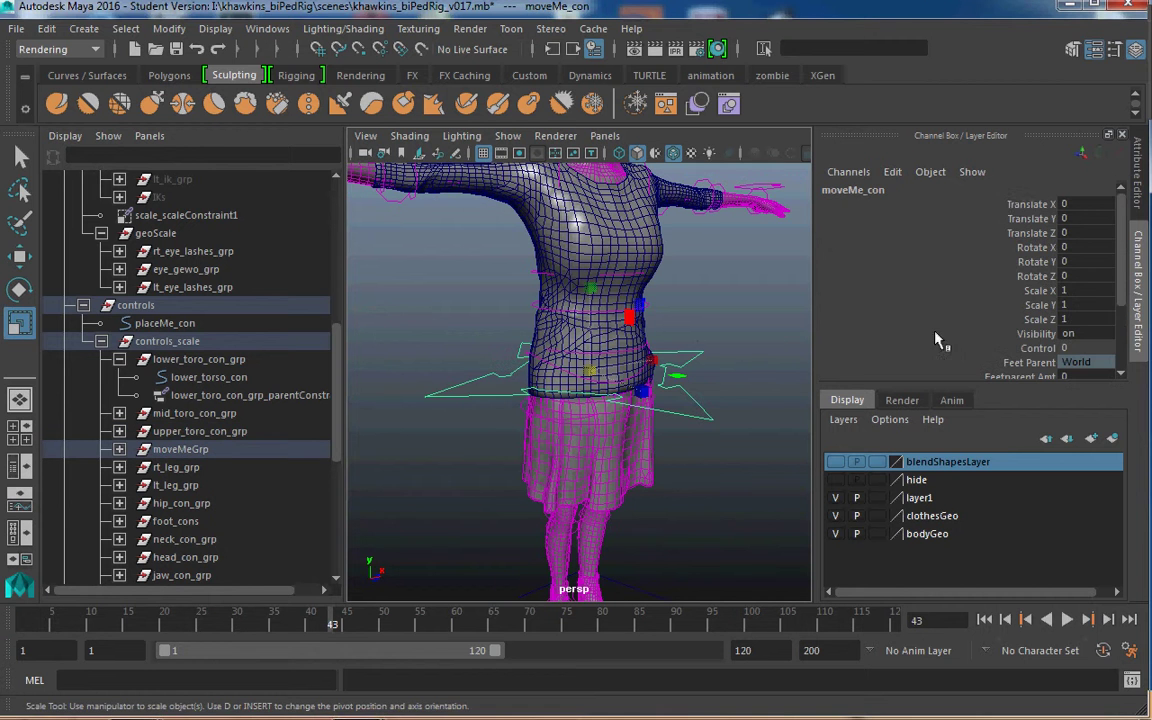
{"action": "left_click_drag", "start_coordinate": [1030, 290], "coordinate": [1030, 318]}
{"action": "right_click", "coordinate": [1030, 318]}
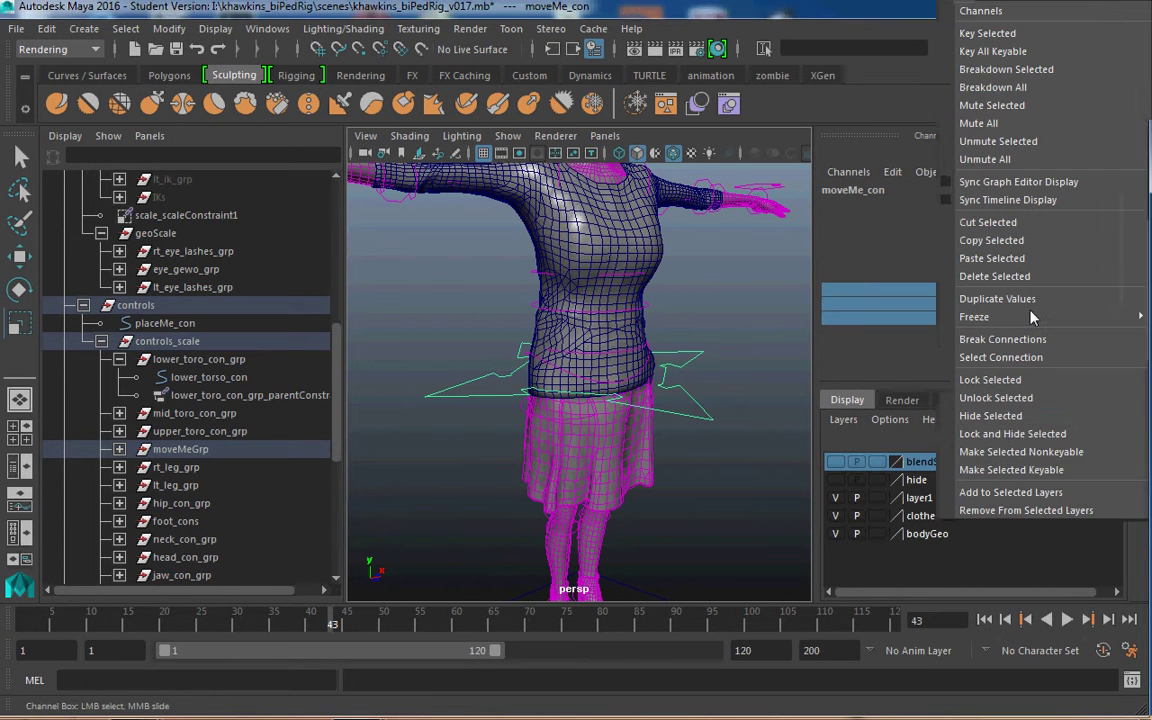
{"action": "left_click", "coordinate": [1012, 433]}
Lock and hide the translate and scale channels of the hip_con curve, keeping its rotate channels
{"action": "middle_click_drag", "start_coordinate": [744, 382], "coordinate": [665, 300], "text": "alt"}
{"action": "middle_click_drag", "start_coordinate": [643, 432], "coordinate": [654, 559], "text": "alt"}
{"action": "left_click", "coordinate": [528, 347]}
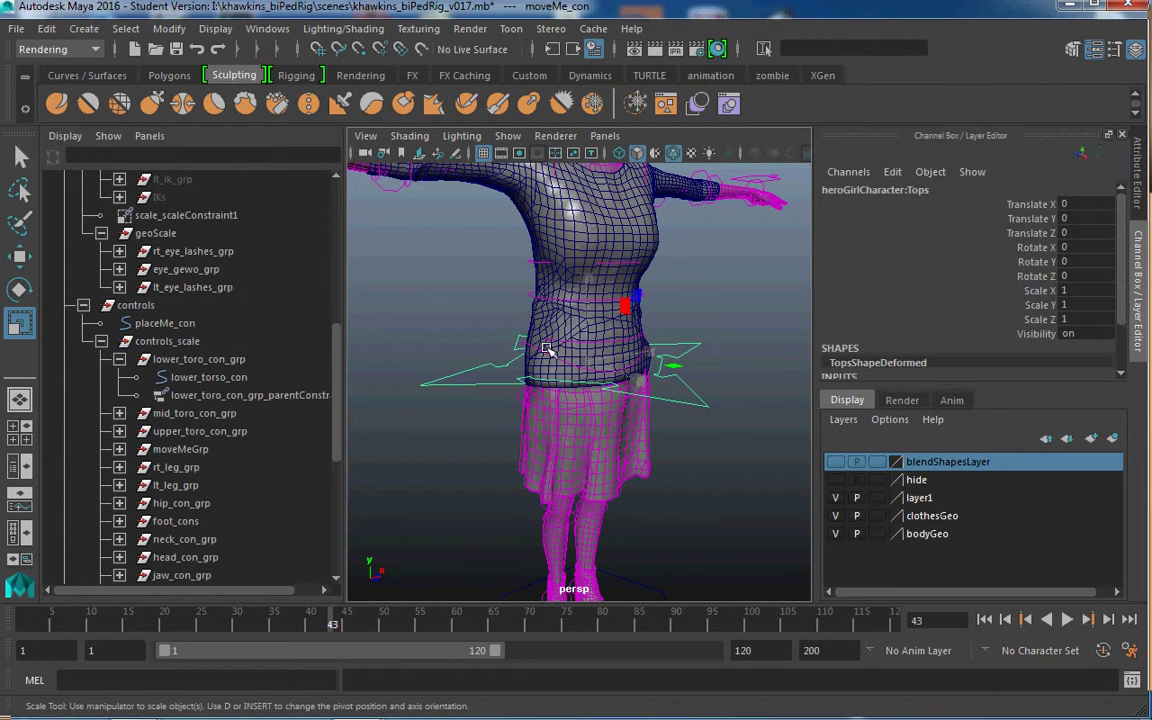
{"action": "scroll", "coordinate": [530, 348], "scroll_direction": "up", "scroll_amount": 4}
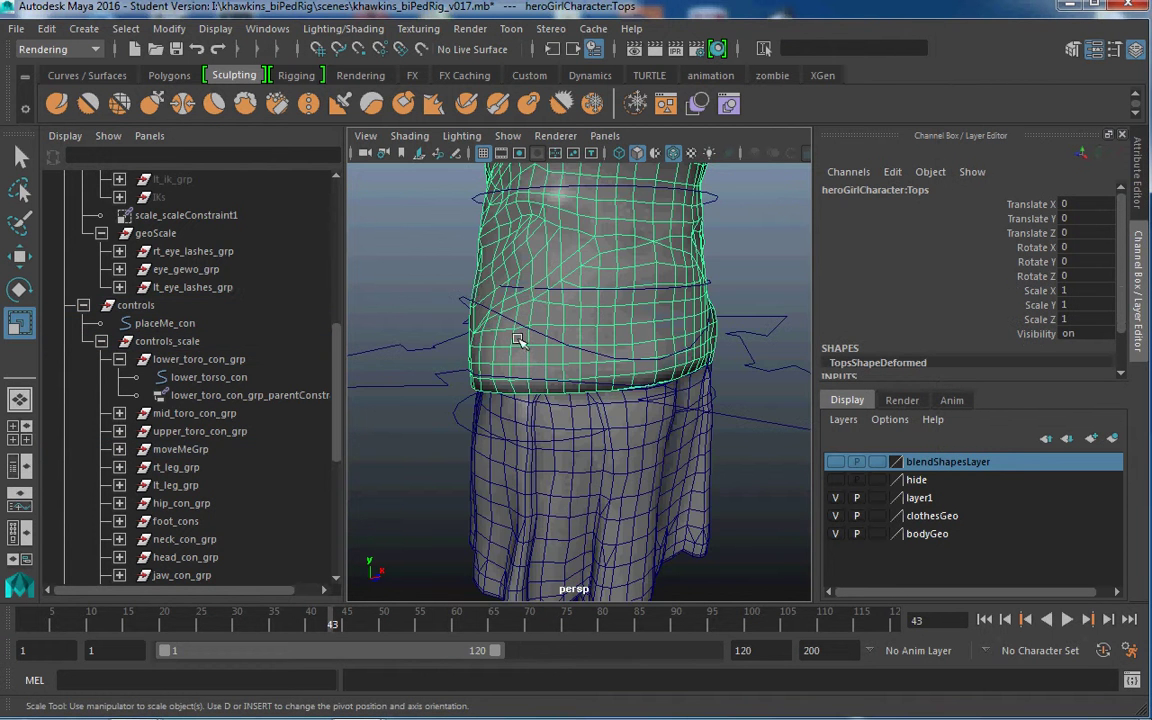
{"action": "left_click", "coordinate": [473, 298]}
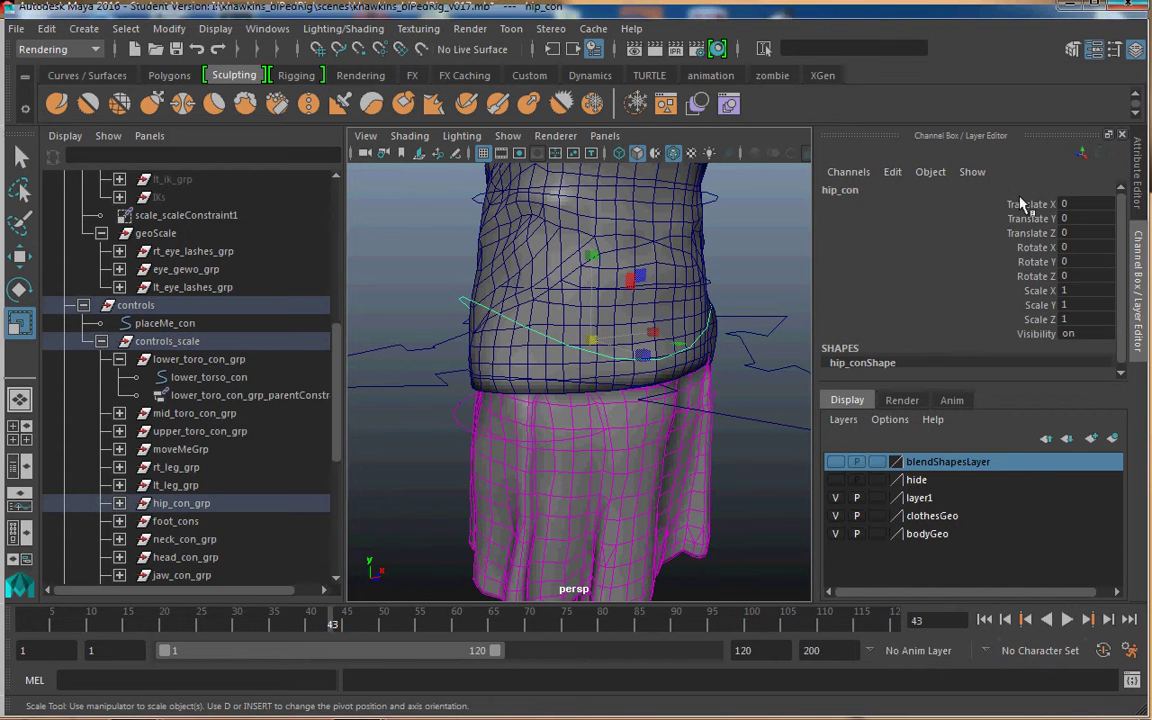
{"action": "left_click_drag", "start_coordinate": [1022, 204], "coordinate": [1028, 233]}
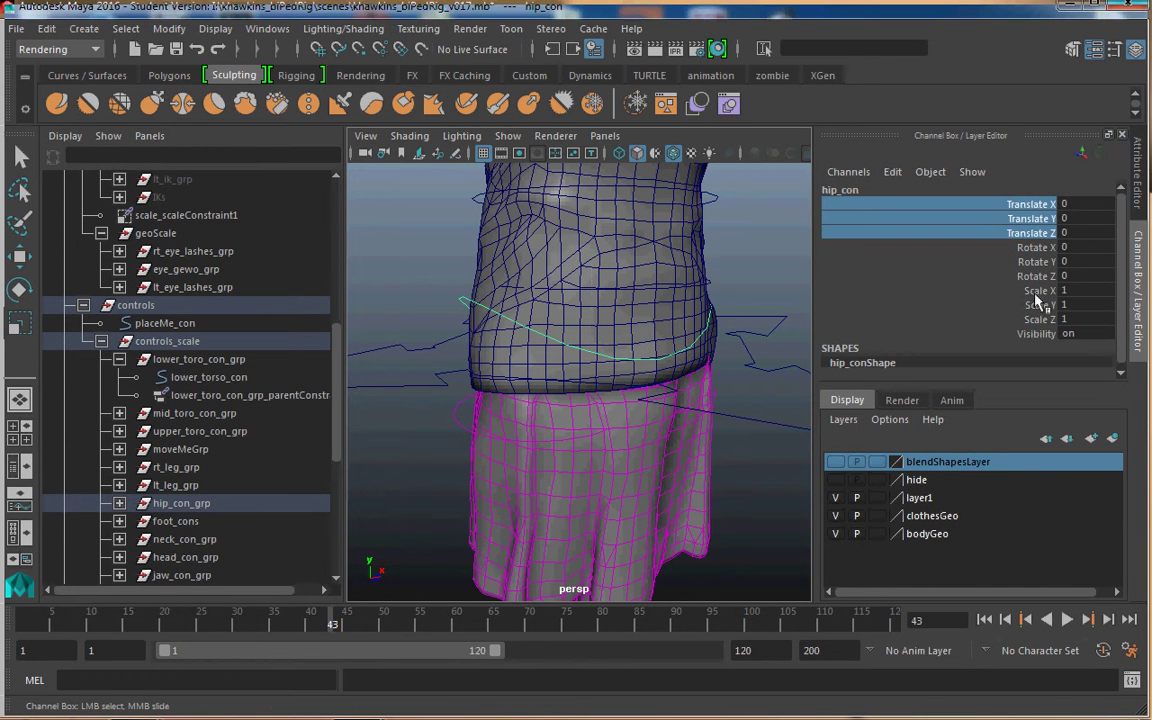
{"action": "left_click_drag", "start_coordinate": [1035, 290], "coordinate": [1043, 320], "text": "ctrl"}
{"action": "right_click", "coordinate": [1043, 321]}
{"action": "left_click", "coordinate": [1003, 434]}
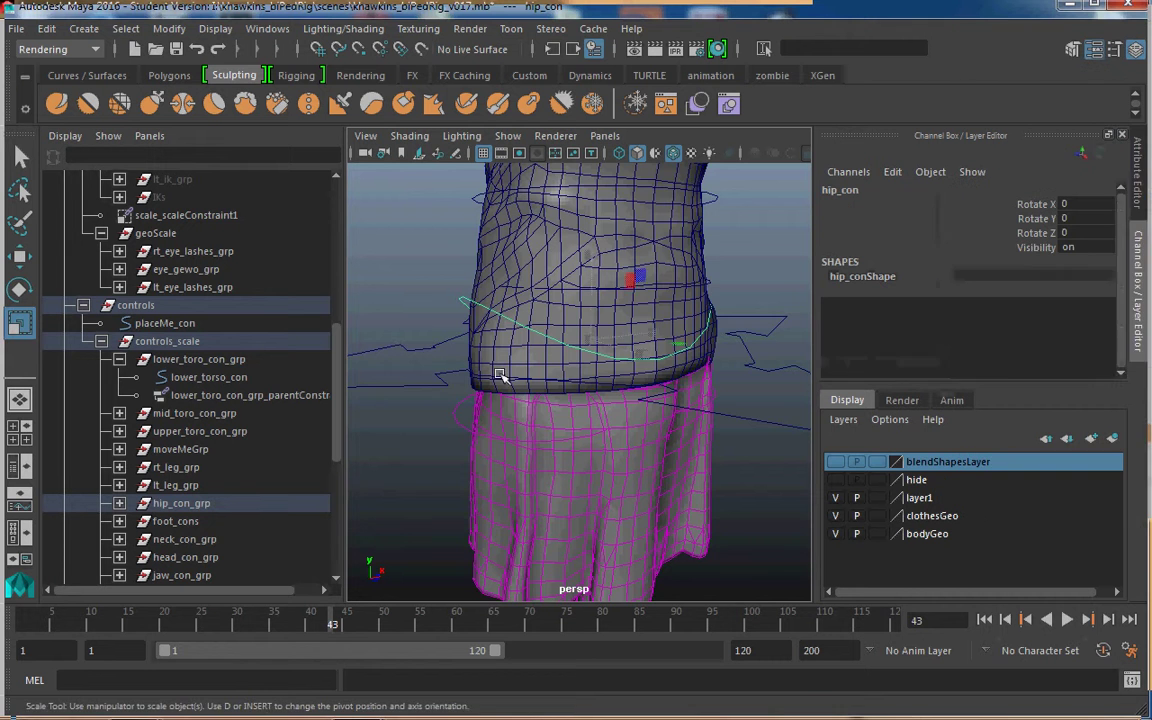
Lock and hide only the scale X, Y and Z channels of the rt_foot_con and lt_foot_con curves under the feet
{"action": "scroll", "coordinate": [600, 435], "scroll_direction": "down", "scroll_amount": 6}
{"action": "scroll", "coordinate": [600, 435], "scroll_direction": "down", "scroll_amount": 3}
{"action": "middle_click_drag", "start_coordinate": [600, 435], "coordinate": [618, 370], "text": "alt"}
{"action": "scroll", "coordinate": [620, 490], "scroll_direction": "up", "scroll_amount": 6}
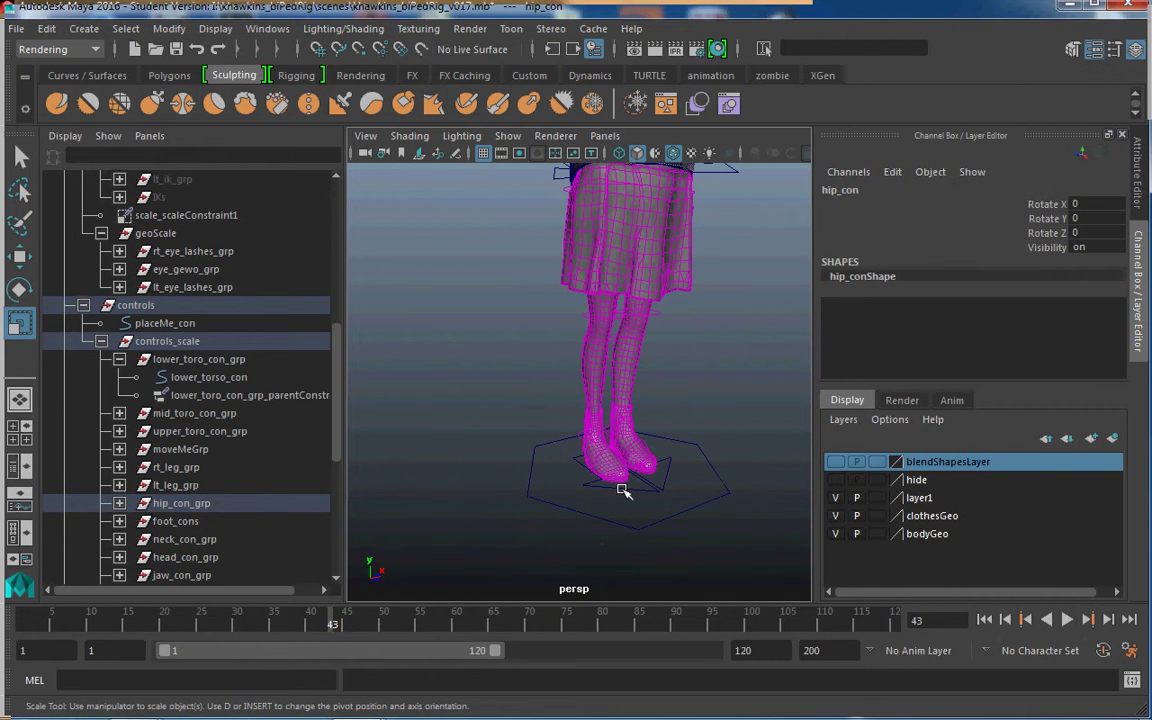
{"action": "scroll", "coordinate": [672, 521], "scroll_direction": "up", "scroll_amount": 3}
{"action": "left_click", "coordinate": [643, 453]}
{"action": "scroll", "coordinate": [716, 475], "scroll_direction": "up", "scroll_amount": 3}
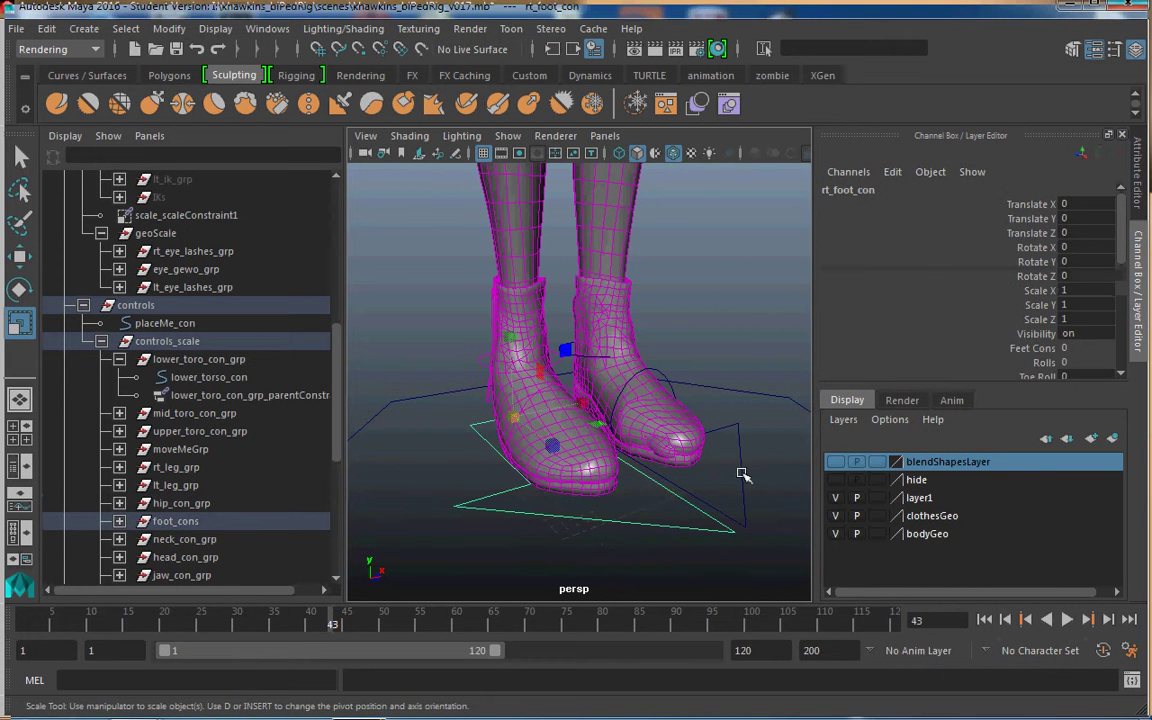
{"action": "left_click", "coordinate": [736, 474]}
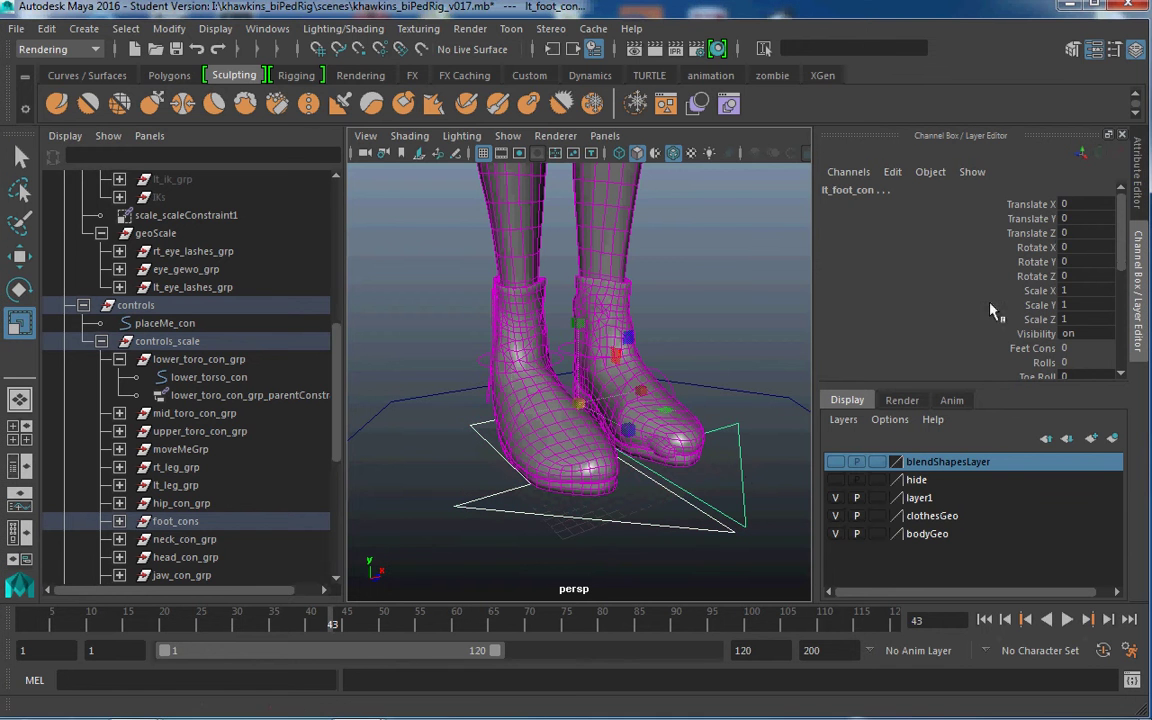
{"action": "left_click_drag", "start_coordinate": [1050, 289], "coordinate": [1048, 316]}
{"action": "right_click", "coordinate": [1048, 316]}
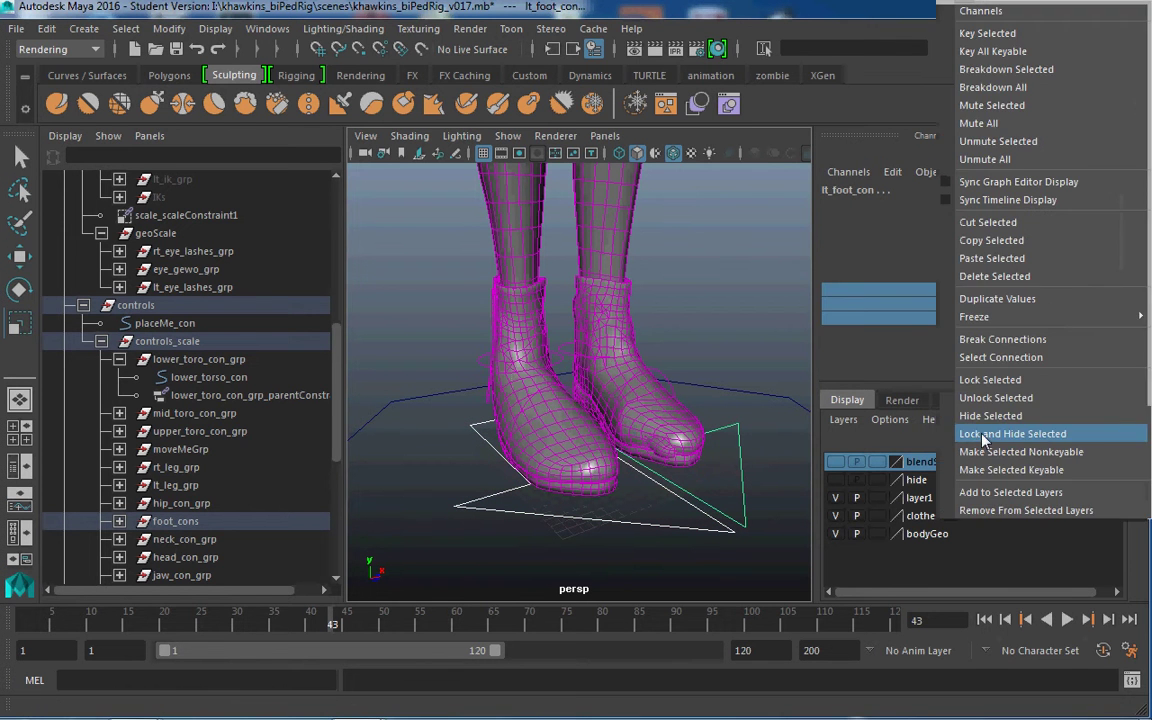
{"action": "left_click", "coordinate": [1012, 433]}
{"action": "key", "text": "r"}
Select the thigh, knee and shin control curves of both legs together
{"action": "scroll", "coordinate": [643, 442], "scroll_direction": "down", "scroll_amount": 3}
{"action": "middle_click_drag", "start_coordinate": [607, 382], "coordinate": [600, 427], "text": "alt"}
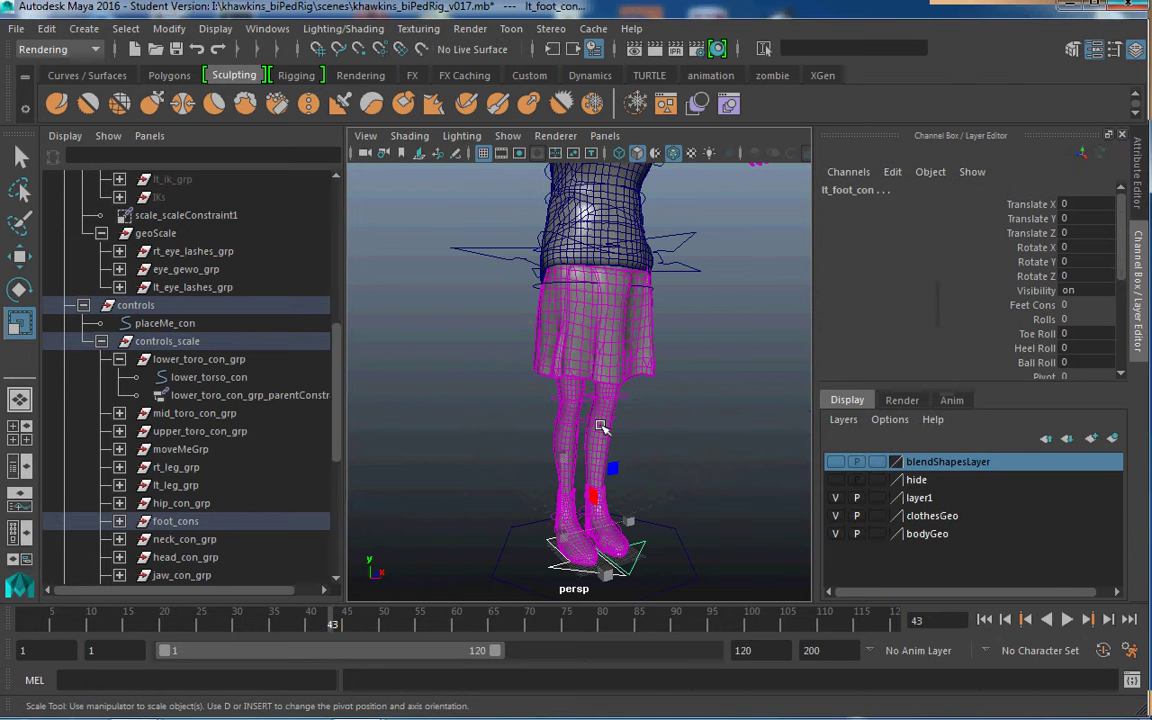
{"action": "scroll", "coordinate": [601, 425], "scroll_direction": "up", "scroll_amount": 5}
{"action": "left_click_drag", "start_coordinate": [601, 425], "coordinate": [555, 418], "text": "alt"}
{"action": "left_click", "coordinate": [462, 227]}
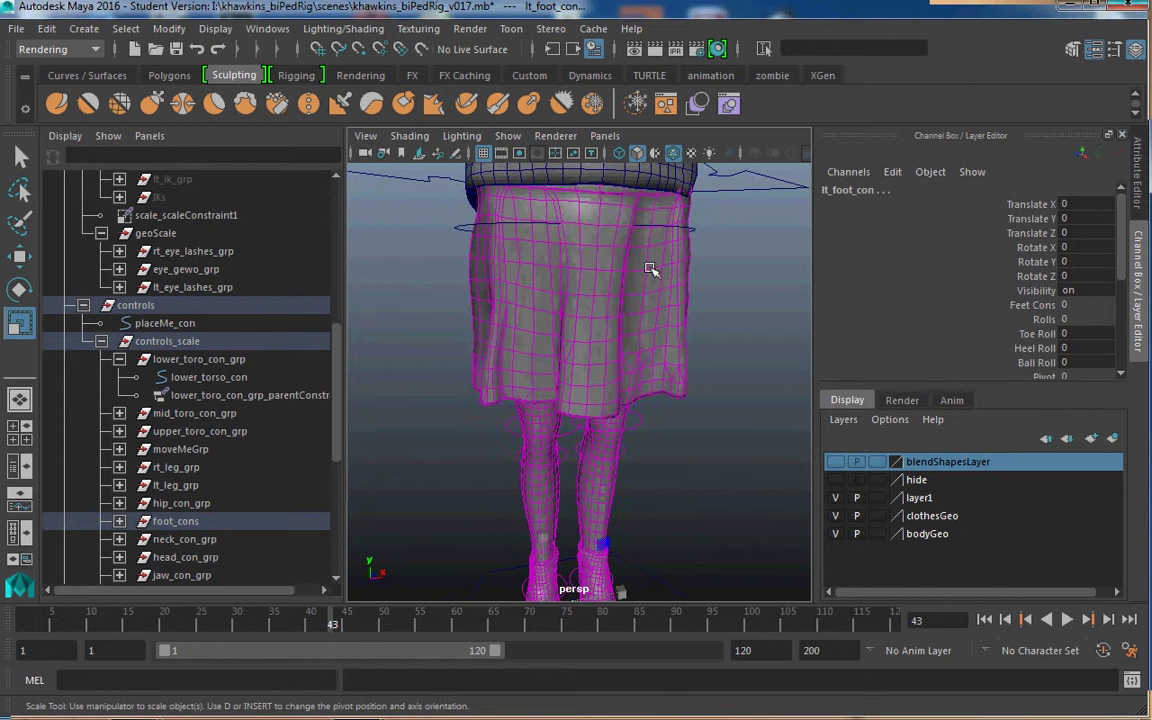
{"action": "left_click_drag", "start_coordinate": [650, 267], "coordinate": [643, 284], "text": "alt"}
{"action": "left_click", "coordinate": [676, 252], "text": "shift"}
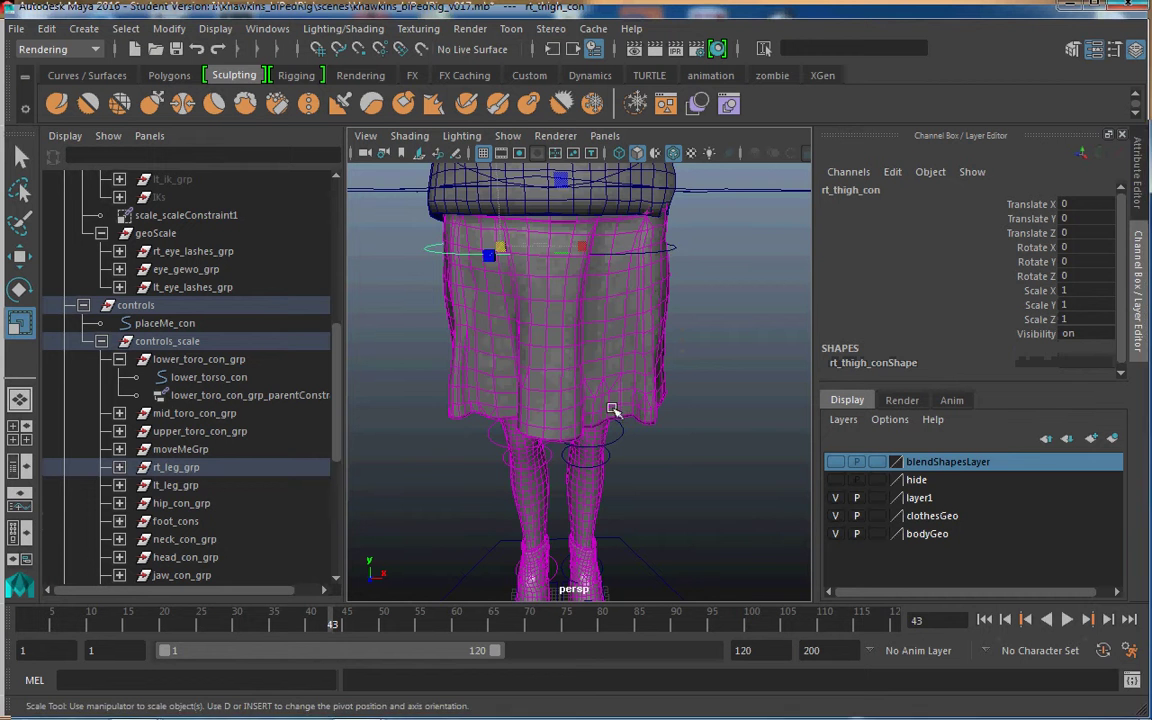
{"action": "left_click_drag", "start_coordinate": [612, 409], "coordinate": [568, 429], "text": "alt"}
{"action": "scroll", "coordinate": [613, 317], "scroll_direction": "up", "scroll_amount": 4}
{"action": "mouse_move", "coordinate": [568, 429]}
{"action": "middle_mouse_down", "text": "alt"}
{"action": "mouse_move", "coordinate": [613, 317]}
{"action": "mouse_move", "coordinate": [580, 446]}
{"action": "middle_mouse_up", "text": "alt"}
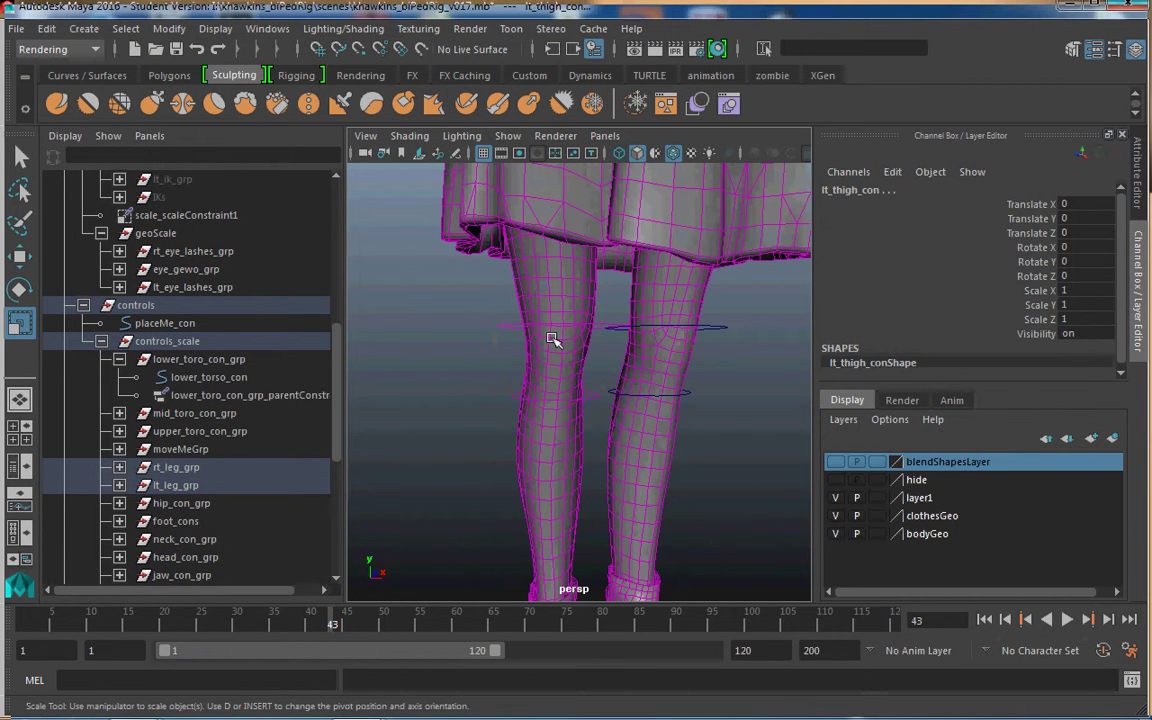
{"action": "left_click", "coordinate": [501, 326], "text": "shift"}
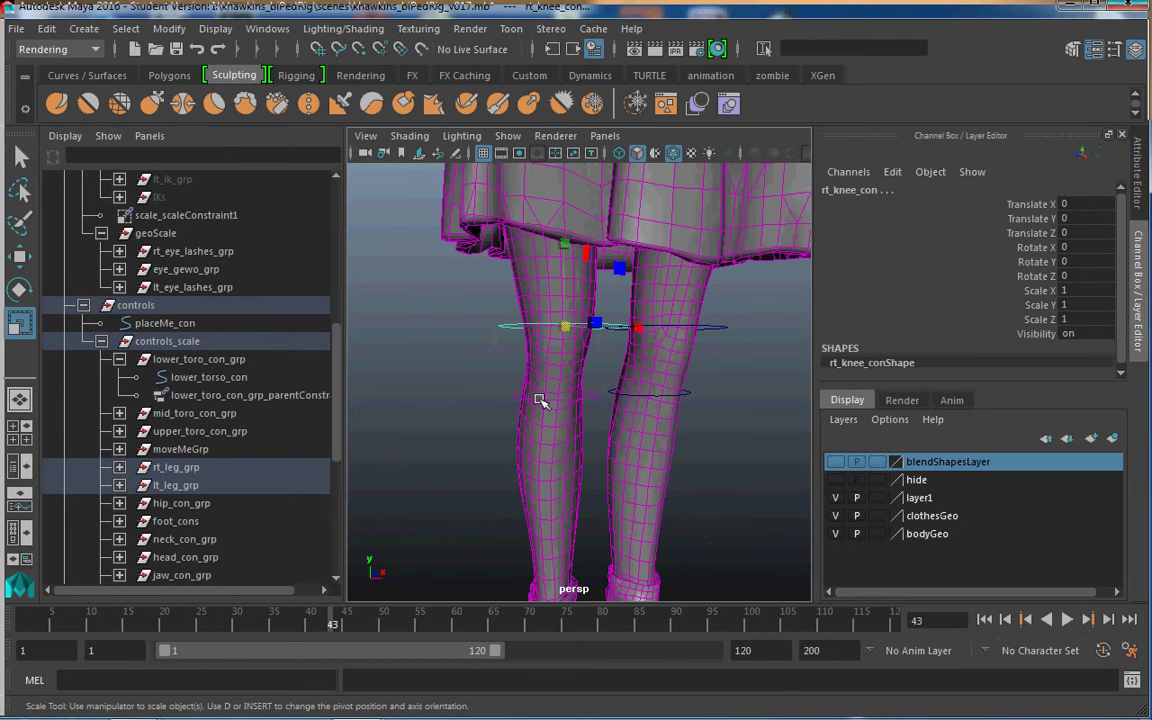
{"action": "left_click", "coordinate": [538, 400], "text": "shift"}
{"action": "left_click", "coordinate": [725, 328], "text": "shift"}
{"action": "left_click", "coordinate": [690, 394], "text": "shift"}
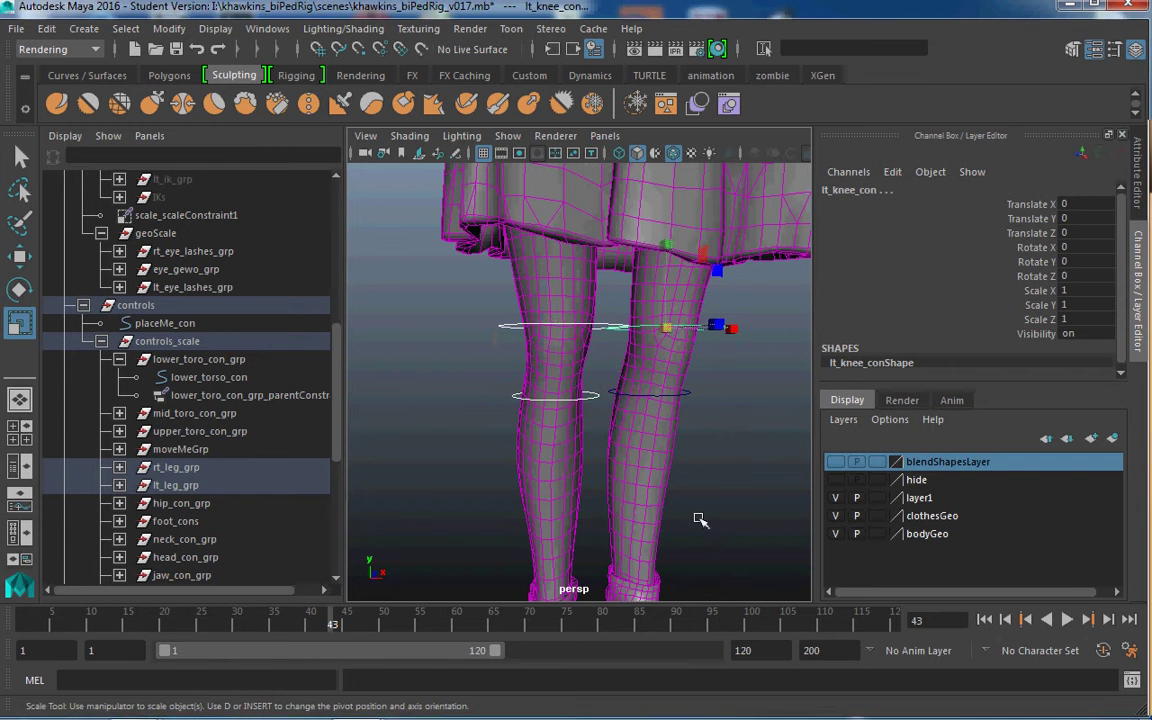
Add the ankle curves rt_foot_con1 and lt_foot_con1 and the ball controls of both feet to the selection
{"action": "middle_click_drag", "start_coordinate": [700, 520], "coordinate": [640, 376], "text": "alt"}
{"action": "left_click", "coordinate": [522, 435]}
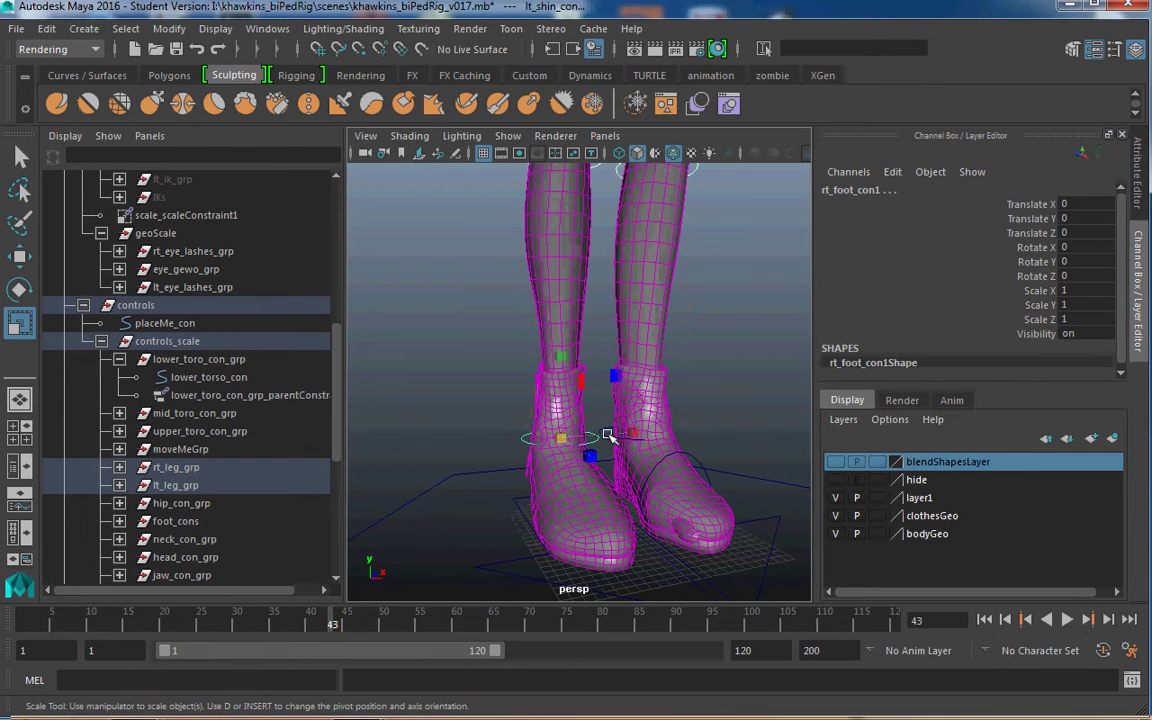
{"action": "left_click", "coordinate": [692, 418], "text": "shift"}
{"action": "middle_click_drag", "start_coordinate": [691, 418], "coordinate": [673, 312], "text": "alt"}
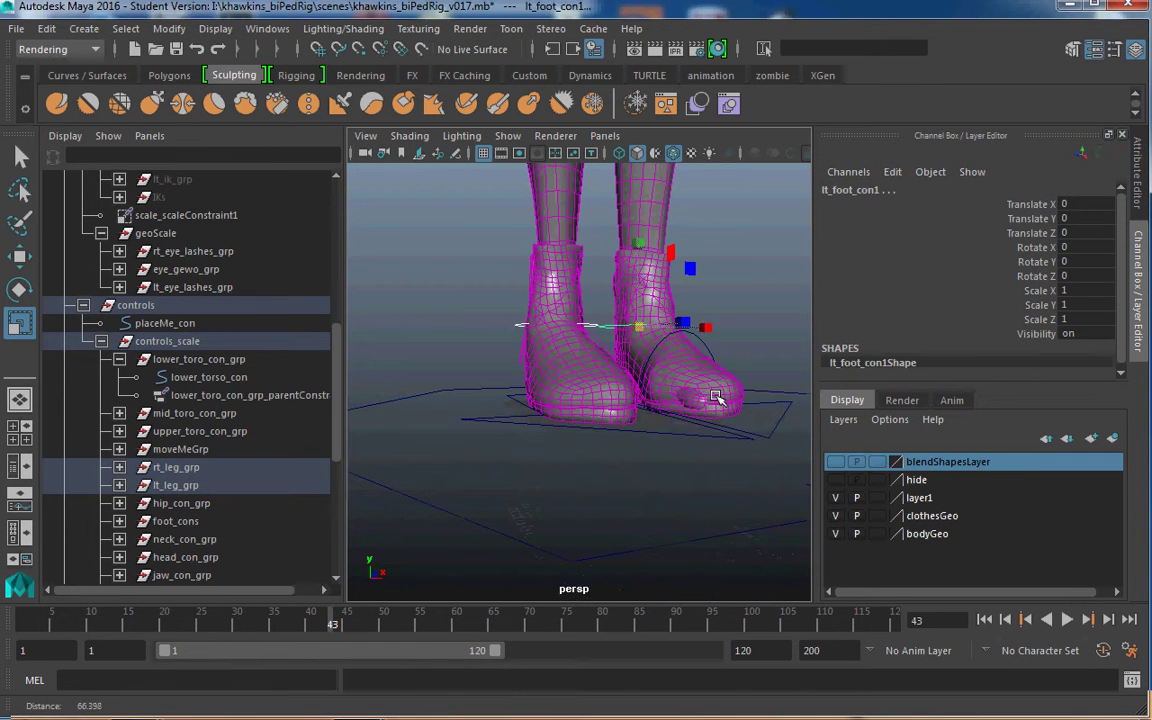
{"action": "scroll", "coordinate": [717, 396], "scroll_direction": "up", "scroll_amount": 3}
{"action": "left_click_drag", "start_coordinate": [717, 396], "coordinate": [527, 469], "text": "alt"}
{"action": "left_click_drag", "start_coordinate": [612, 403], "coordinate": [553, 381], "text": "alt"}
{"action": "left_click", "coordinate": [549, 380], "text": "shift"}
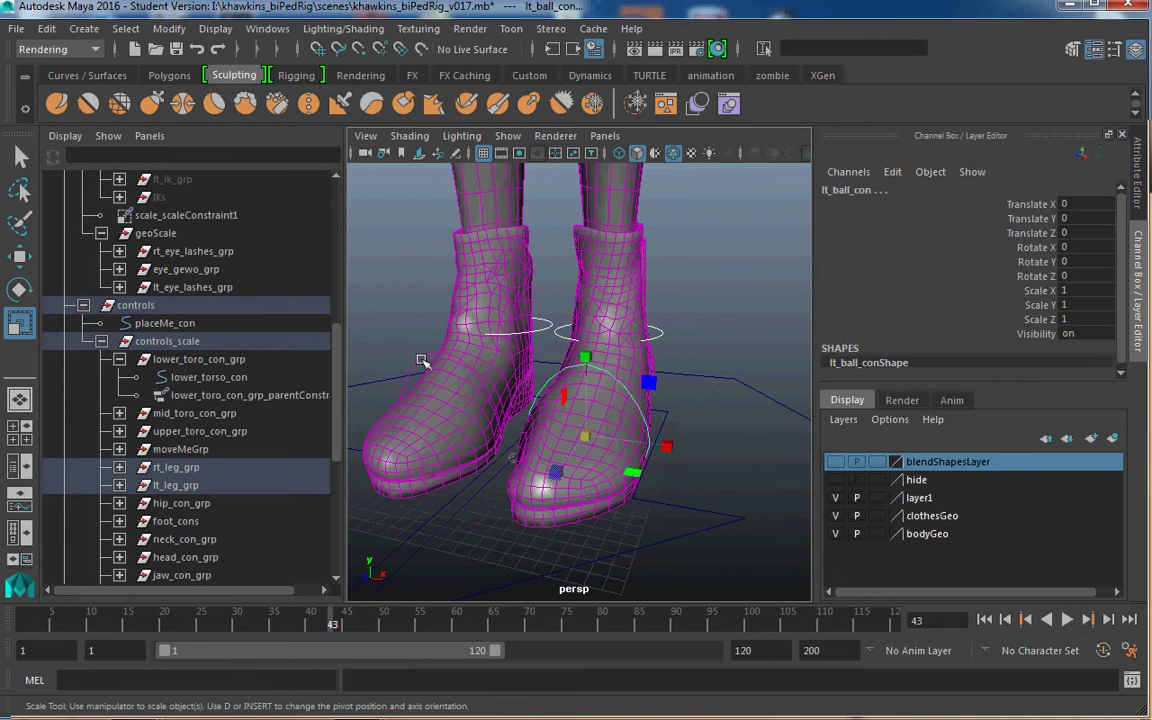
{"action": "left_click", "coordinate": [429, 364], "text": "shift"}
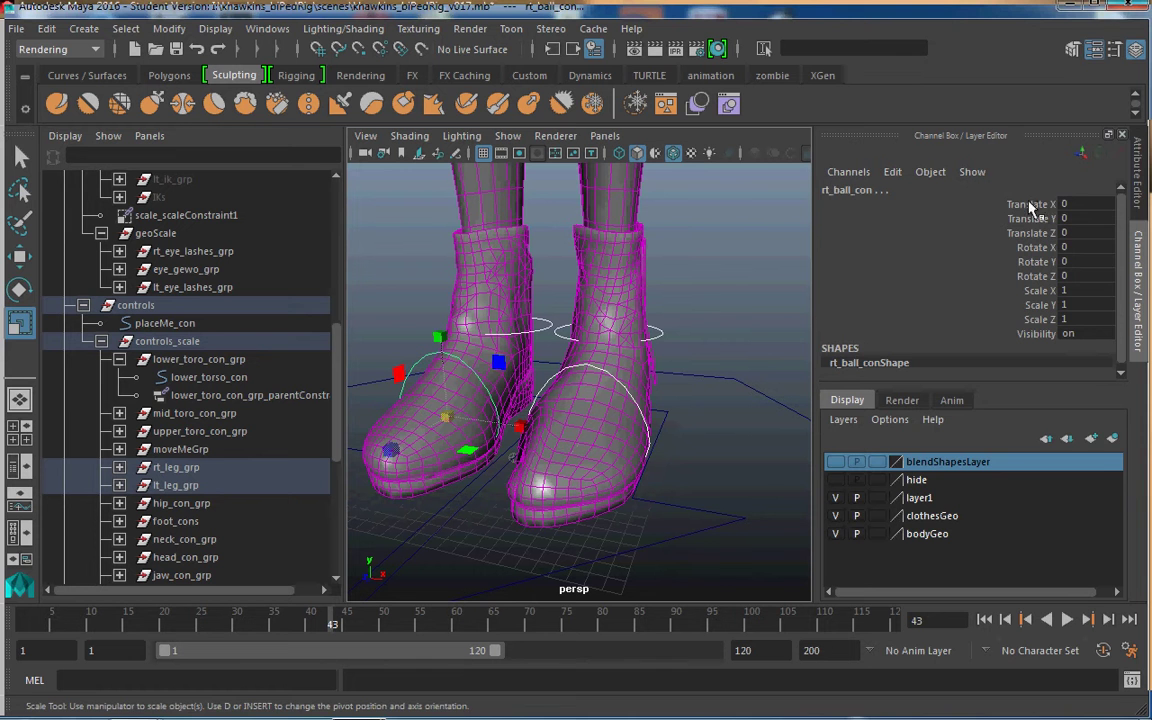
Lock and hide the translate and scale channels of all selected leg and foot controls, keeping their rotate channels
{"action": "left_click_drag", "start_coordinate": [1028, 205], "coordinate": [1038, 234]}
{"action": "right_click", "coordinate": [1038, 234]}
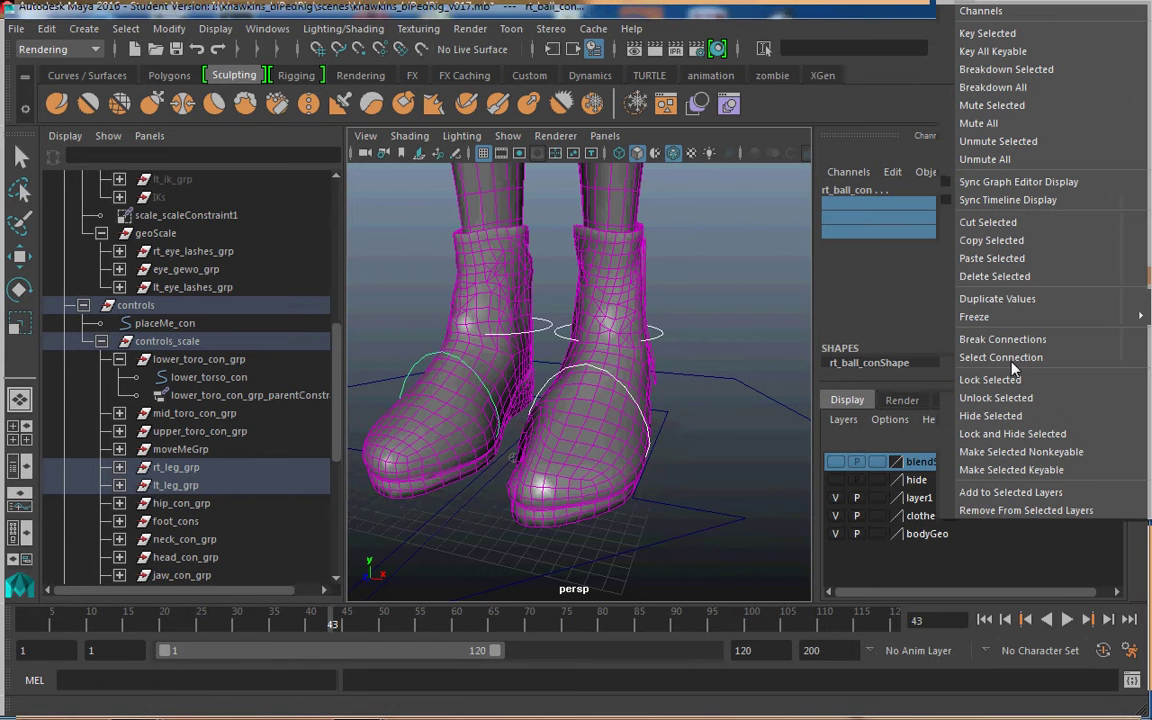
{"action": "left_click", "coordinate": [1015, 433]}
{"action": "left_click", "coordinate": [1052, 248]}
{"action": "left_click_drag", "start_coordinate": [1057, 258], "coordinate": [1052, 276]}
{"action": "right_click", "coordinate": [1052, 276]}
{"action": "left_click", "coordinate": [1015, 433]}
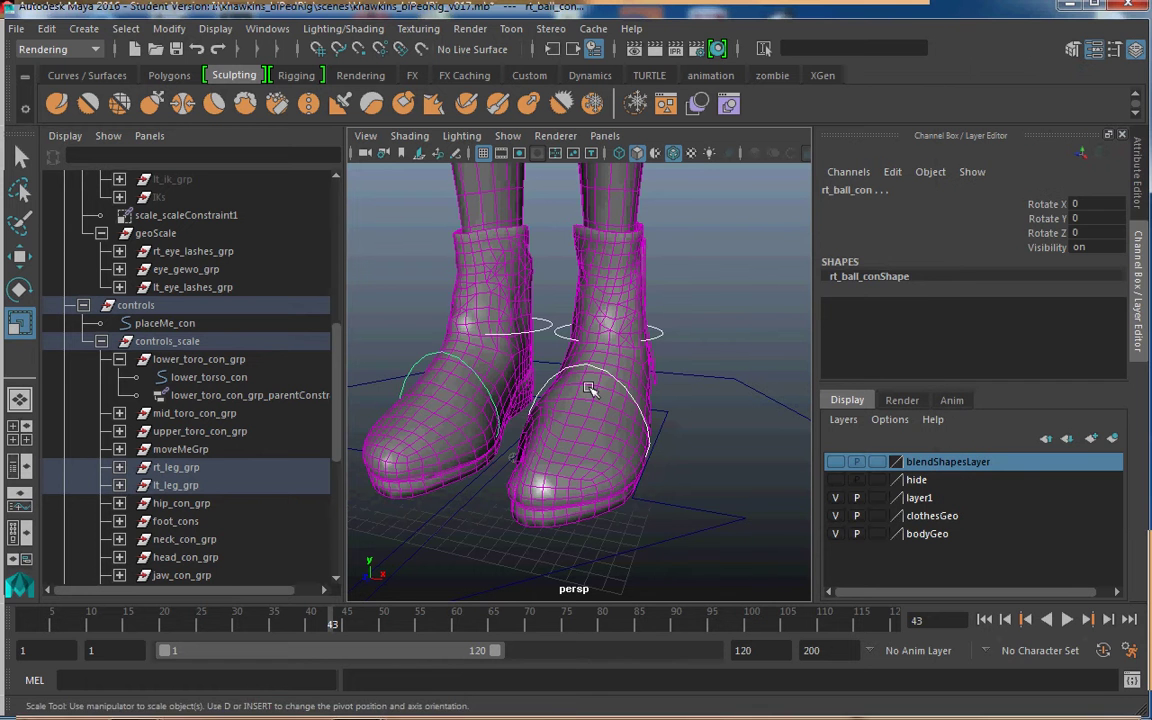
Lock and hide the translate and scale channels of the neck_con curve at the base of the neck
{"action": "scroll", "coordinate": [580, 386], "scroll_direction": "down", "scroll_amount": 5}
{"action": "scroll", "coordinate": [570, 425], "scroll_direction": "up", "scroll_amount": 2}
{"action": "left_click_drag", "start_coordinate": [544, 346], "coordinate": [576, 352], "text": "alt"}
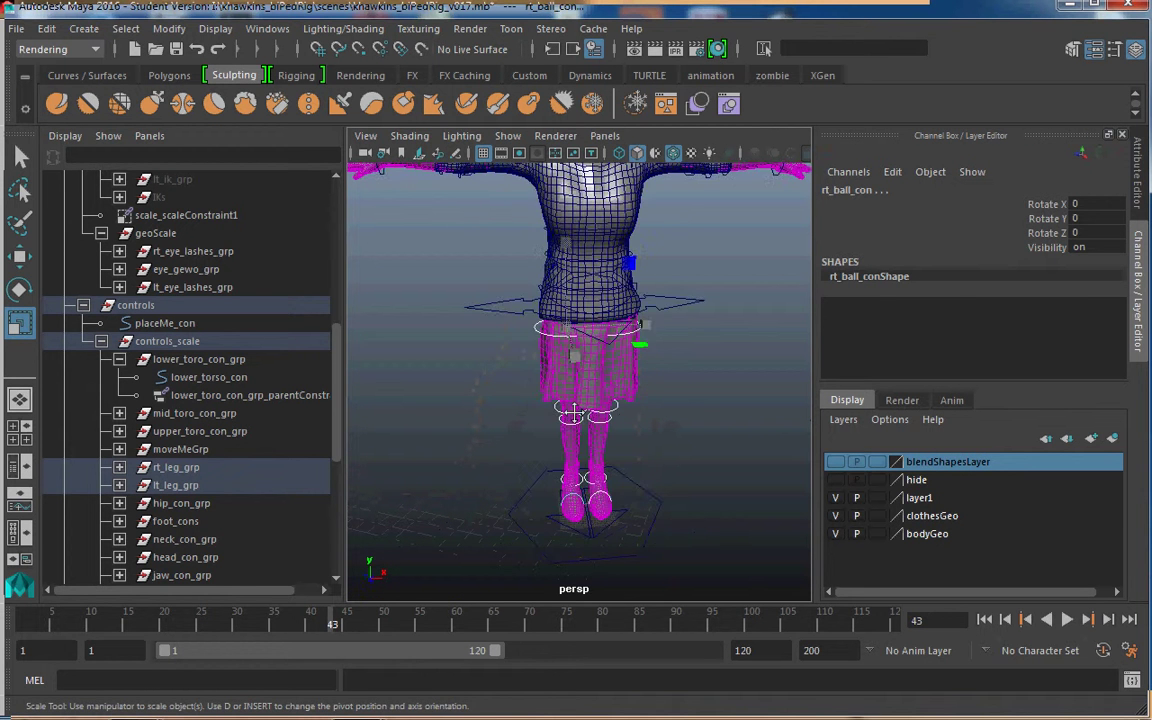
{"action": "middle_click_drag", "start_coordinate": [576, 352], "coordinate": [560, 548], "text": "alt"}
{"action": "left_click_drag", "start_coordinate": [560, 548], "coordinate": [618, 510], "text": "alt"}
{"action": "right_click_drag", "start_coordinate": [618, 470], "coordinate": [684, 404], "text": "alt"}
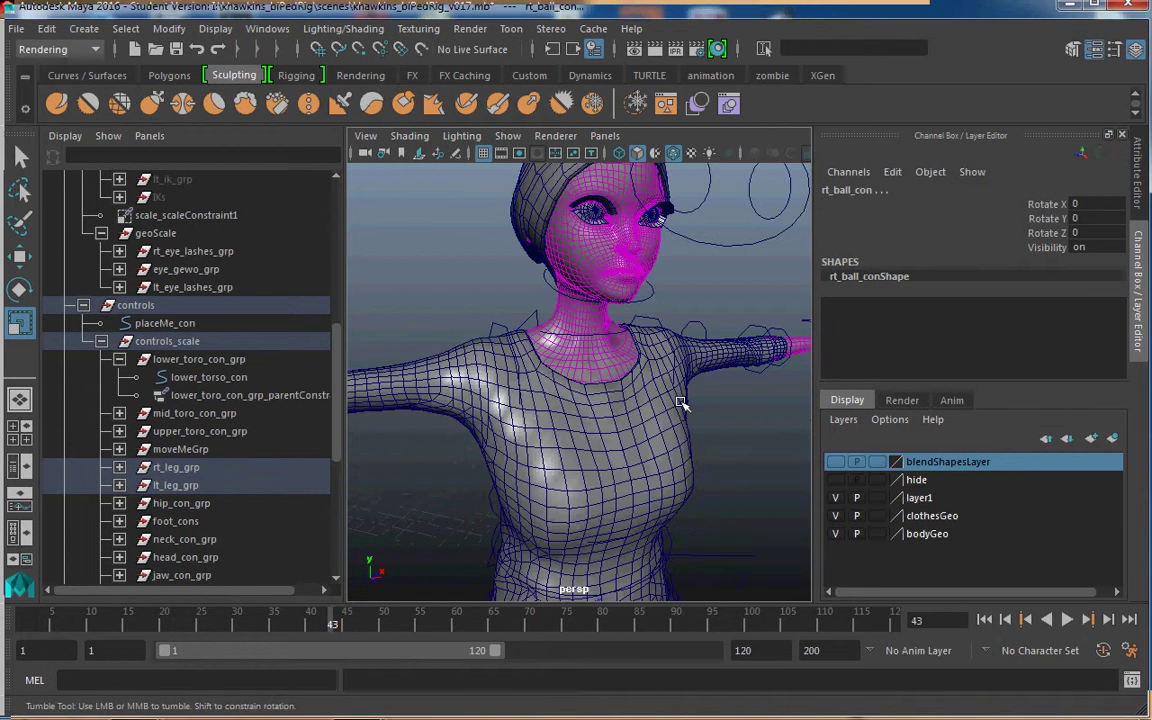
{"action": "left_click_drag", "start_coordinate": [684, 404], "coordinate": [742, 410], "text": "alt"}
{"action": "middle_click_drag", "start_coordinate": [591, 447], "coordinate": [440, 560], "text": "alt"}
{"action": "right_click_drag", "start_coordinate": [440, 560], "coordinate": [555, 411], "text": "alt"}
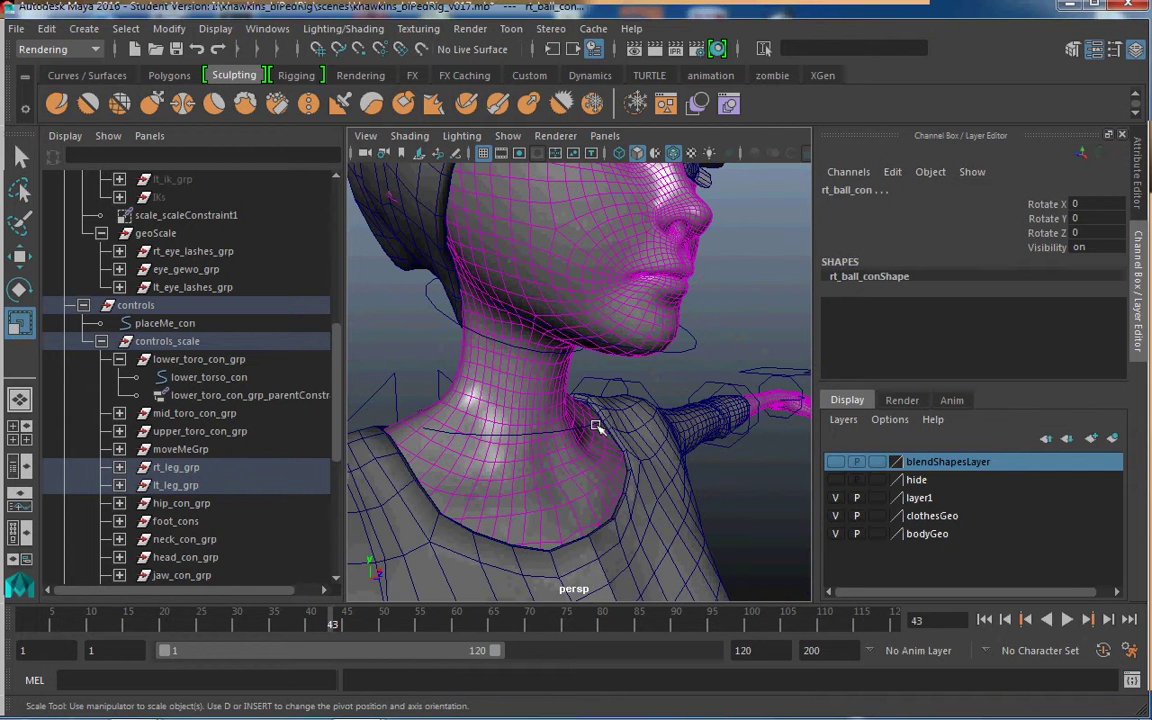
{"action": "left_click", "coordinate": [527, 425]}
{"action": "left_click", "coordinate": [1030, 204]}
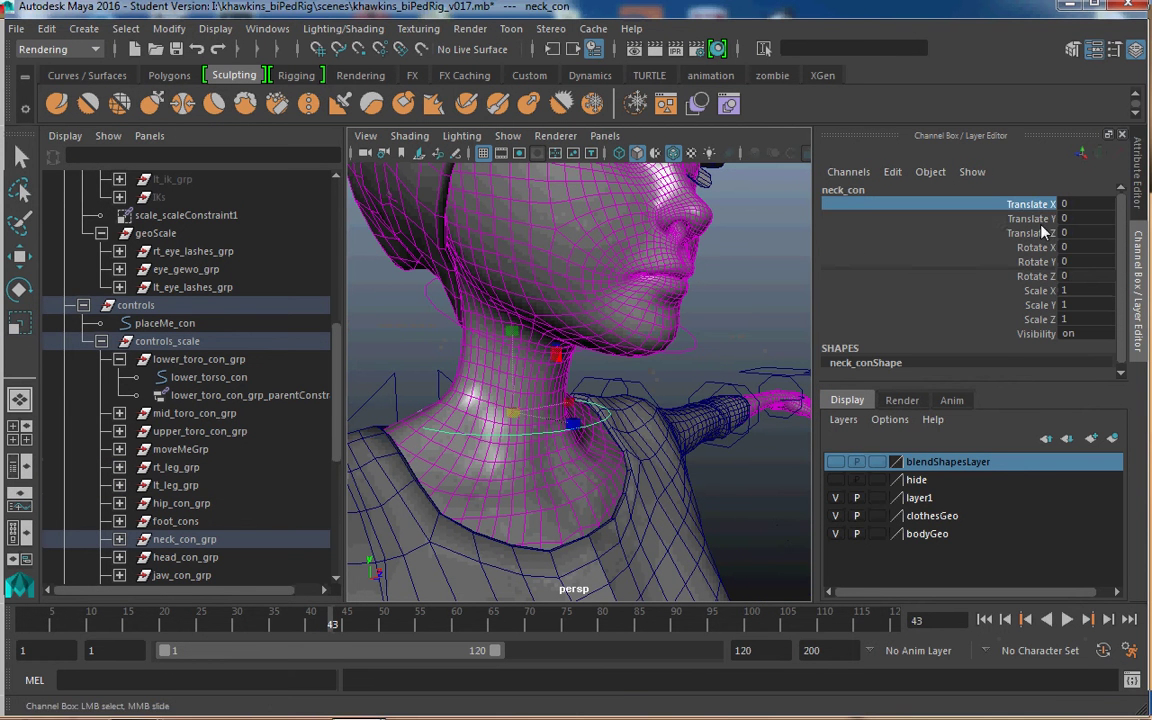
{"action": "left_click", "coordinate": [1042, 232], "text": "shift"}
{"action": "left_click_drag", "start_coordinate": [1043, 291], "coordinate": [1043, 318], "text": "ctrl"}
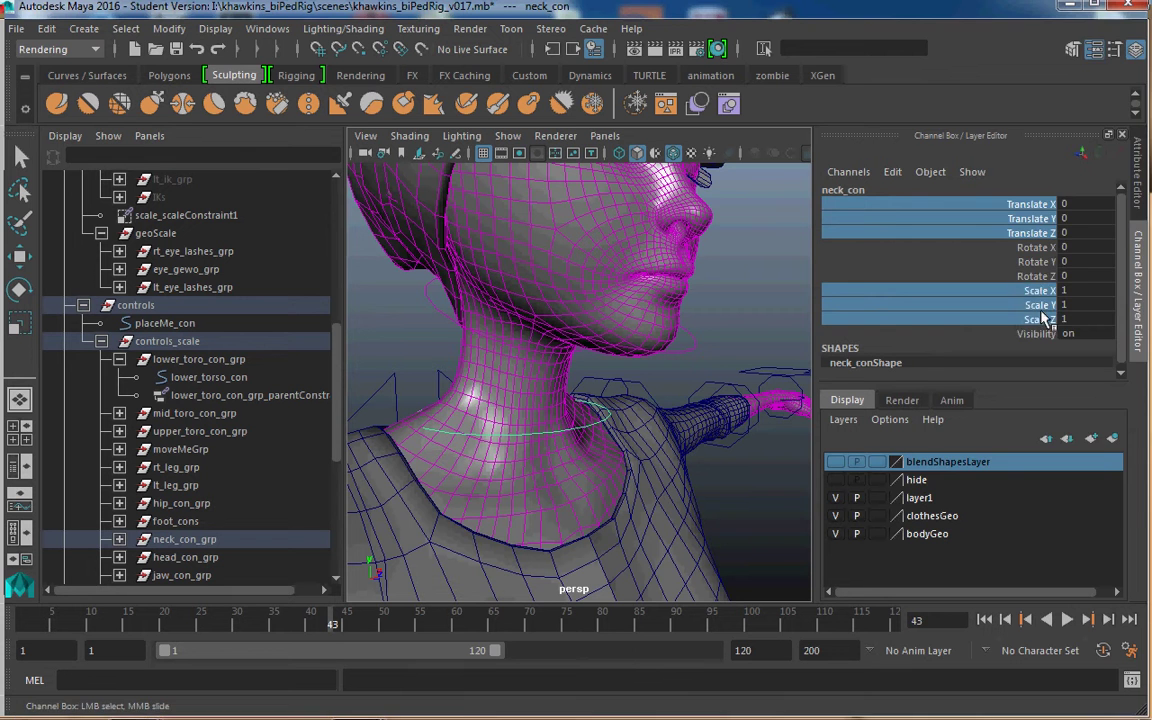
{"action": "right_click", "coordinate": [1043, 318]}
{"action": "left_click", "coordinate": [1012, 434]}
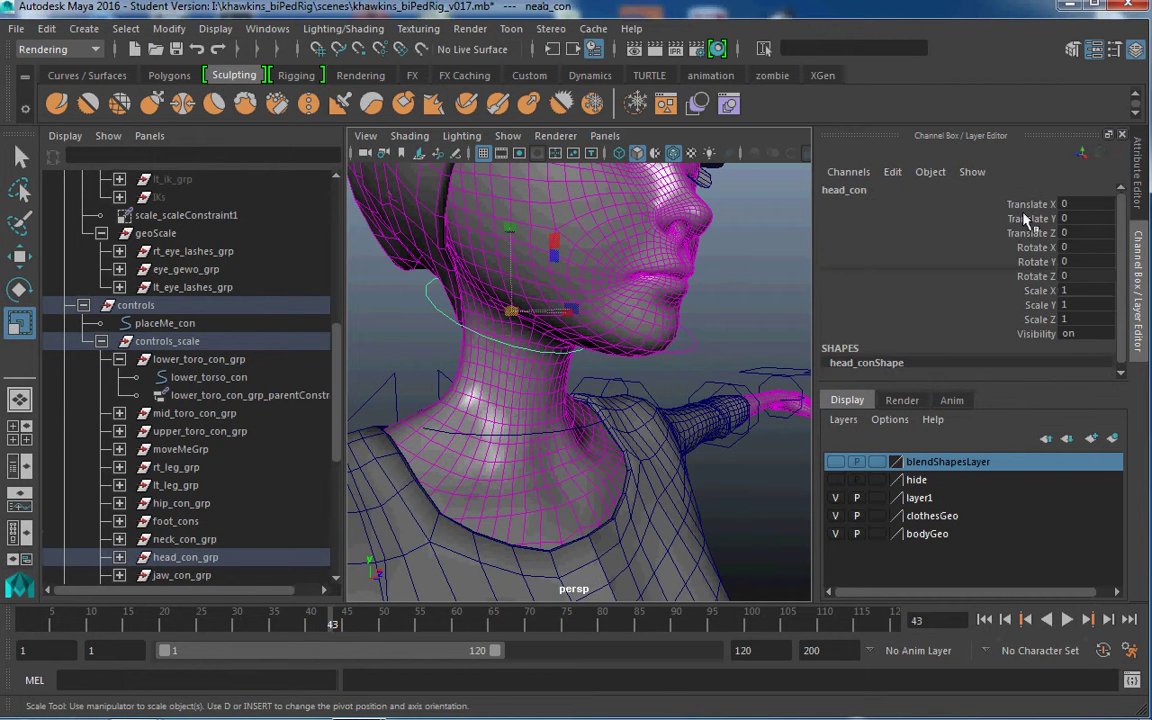
Lock and hide the translate and scale channels of the head_con curve, keeping its rotate channels
{"action": "left_click_drag", "start_coordinate": [1022, 208], "coordinate": [1022, 234]}
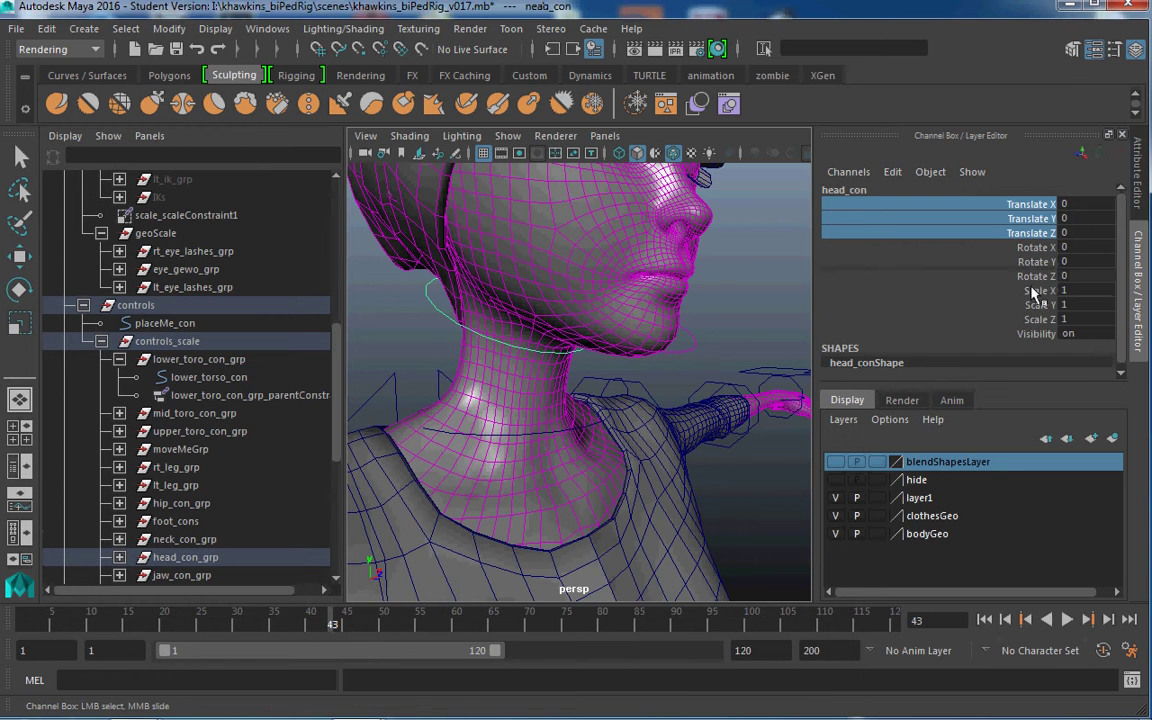
{"action": "left_click_drag", "start_coordinate": [1036, 290], "coordinate": [1036, 322], "text": "ctrl"}
{"action": "right_click", "coordinate": [1036, 322]}
{"action": "left_click", "coordinate": [1012, 432]}
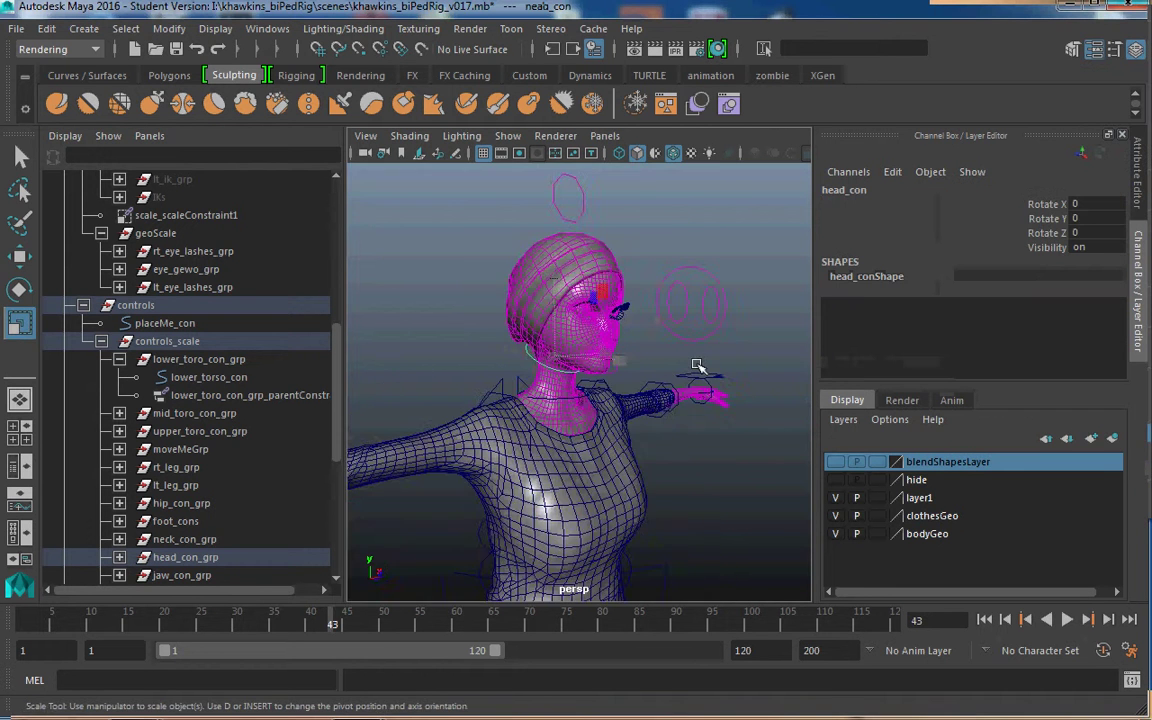
Lock and hide the translate and scale channels of the jaw_con curve under the chin
{"action": "scroll", "coordinate": [697, 366], "scroll_direction": "up", "scroll_amount": 5}
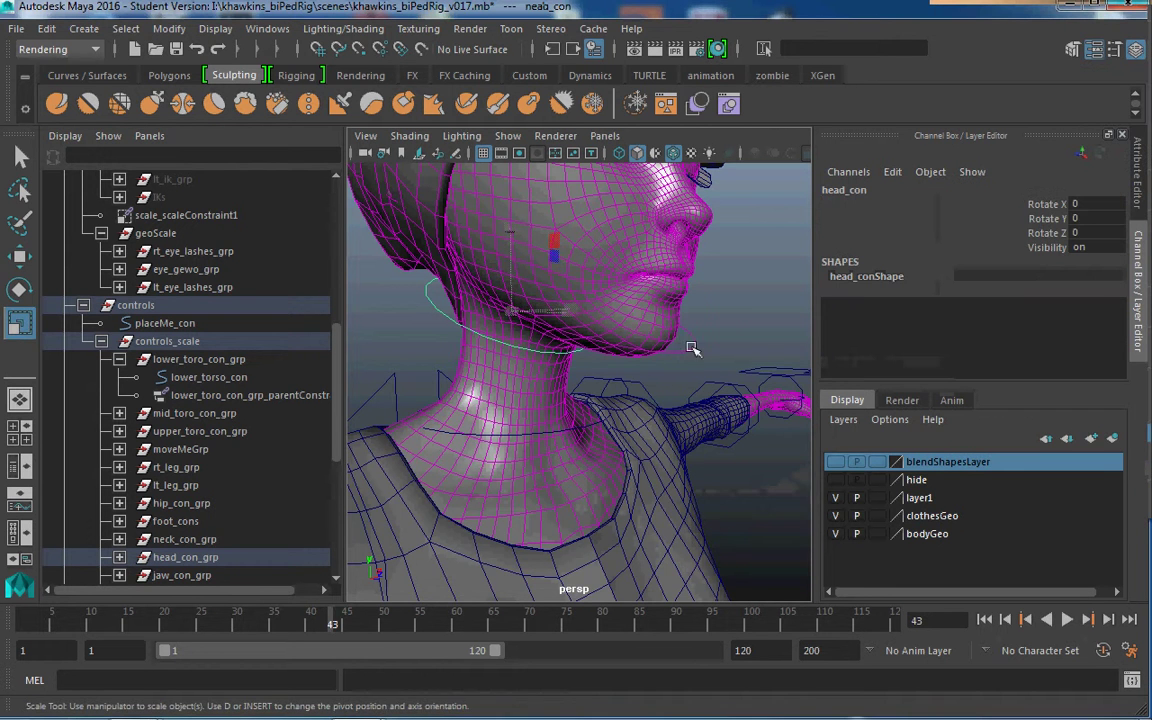
{"action": "left_click", "coordinate": [698, 355]}
{"action": "left_click_drag", "start_coordinate": [937, 202], "coordinate": [932, 233]}
{"action": "left_click_drag", "start_coordinate": [1030, 289], "coordinate": [1033, 321], "text": "ctrl"}
{"action": "right_click", "coordinate": [1030, 322]}
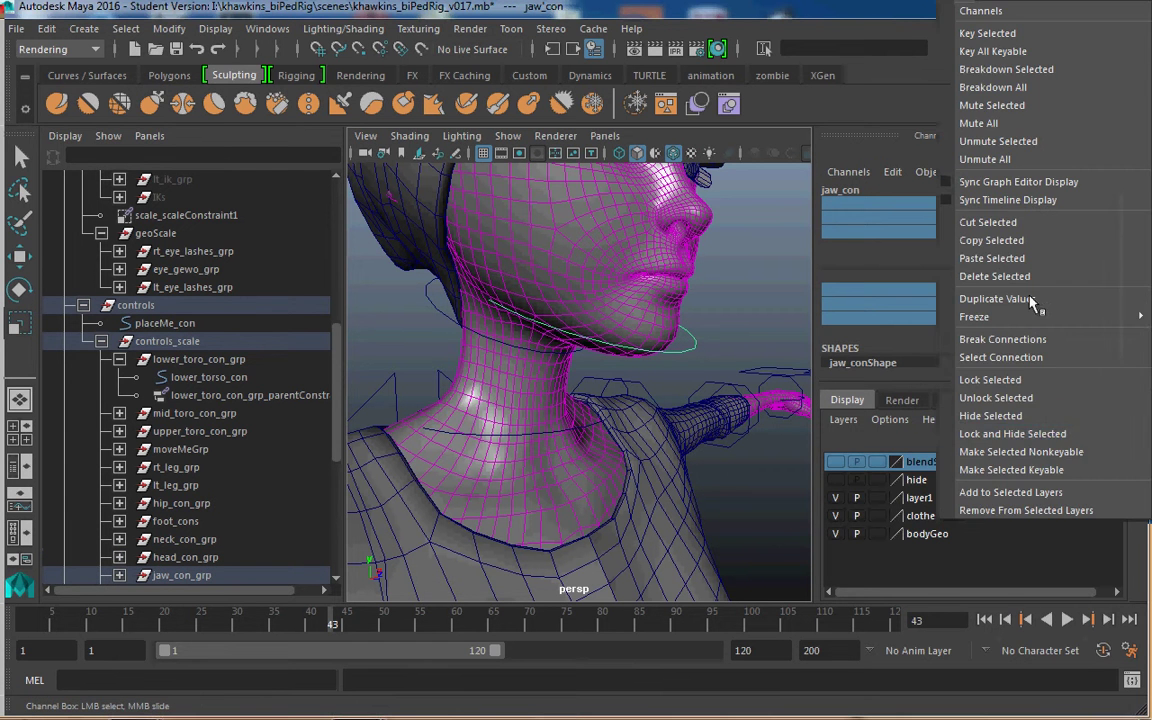
{"action": "left_click", "coordinate": [985, 414]}
Lock and hide the rotate and scale channels of eye_CON and the two individual eye controls in front of the face
{"action": "middle_click_drag", "start_coordinate": [642, 418], "coordinate": [616, 570], "text": "alt"}
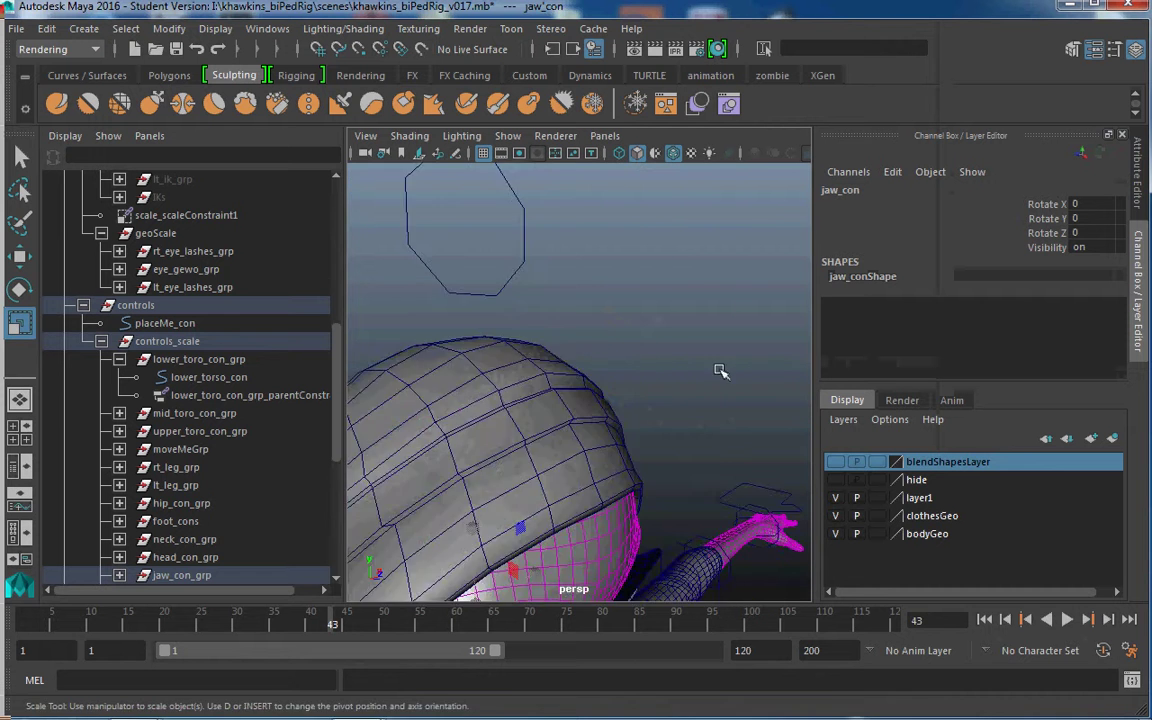
{"action": "right_click_drag", "start_coordinate": [720, 373], "coordinate": [658, 365], "text": "alt"}
{"action": "middle_click_drag", "start_coordinate": [658, 365], "coordinate": [627, 245], "text": "alt"}
{"action": "left_click", "coordinate": [620, 238]}
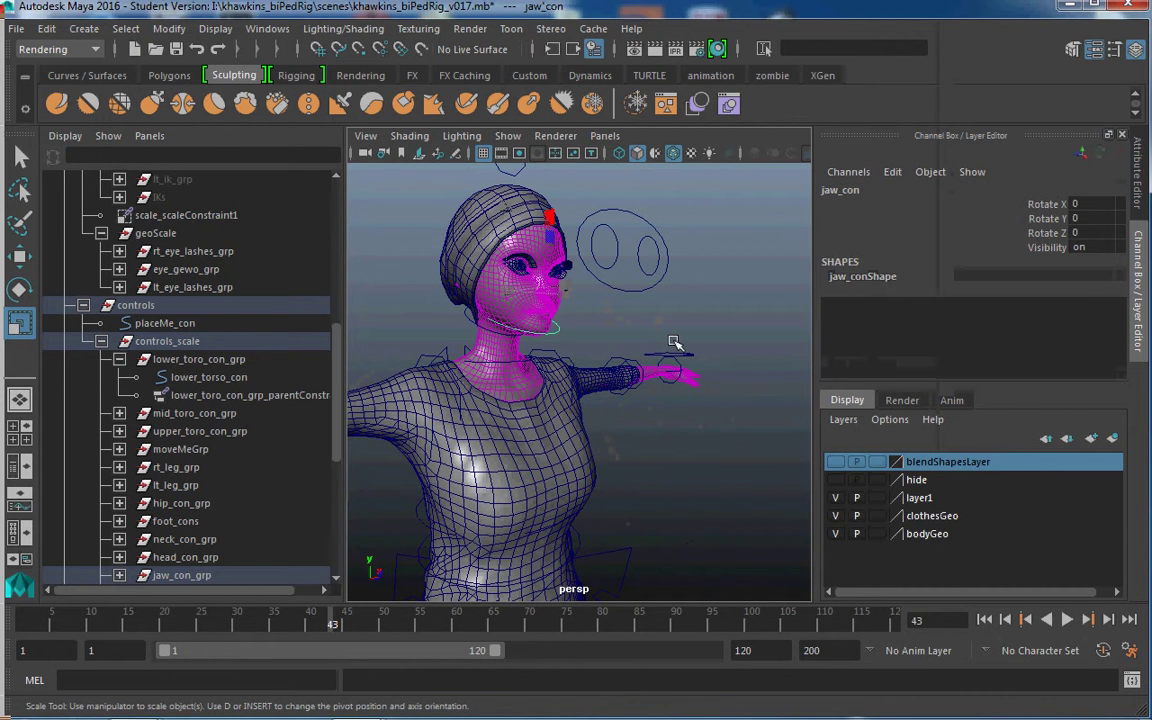
{"action": "middle_click_drag", "start_coordinate": [674, 342], "coordinate": [656, 436], "text": "alt"}
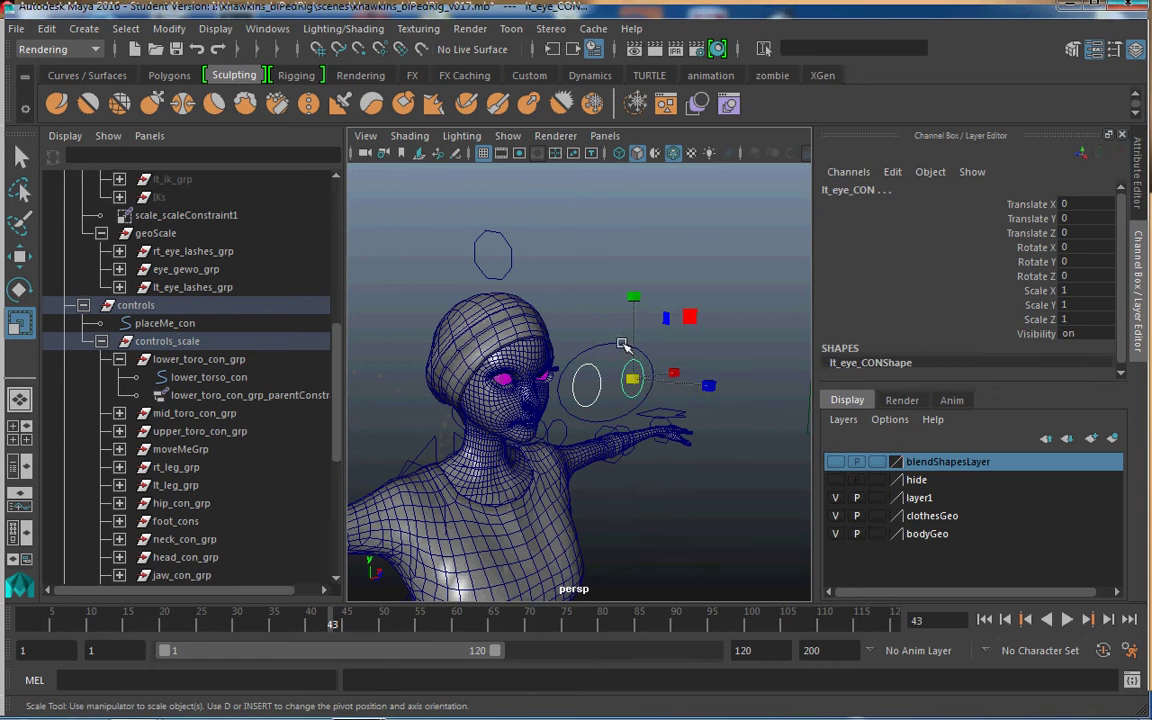
{"action": "left_click", "coordinate": [622, 343]}
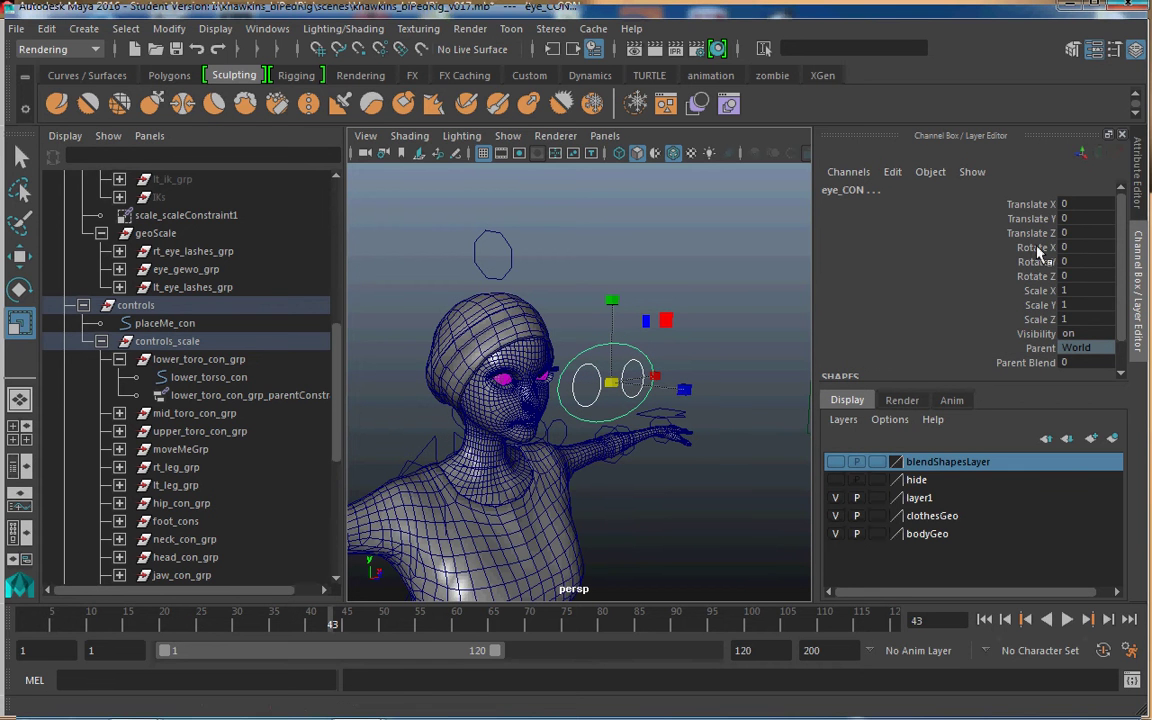
{"action": "left_click_drag", "start_coordinate": [1040, 247], "coordinate": [1045, 315]}
{"action": "right_click", "coordinate": [1045, 315]}
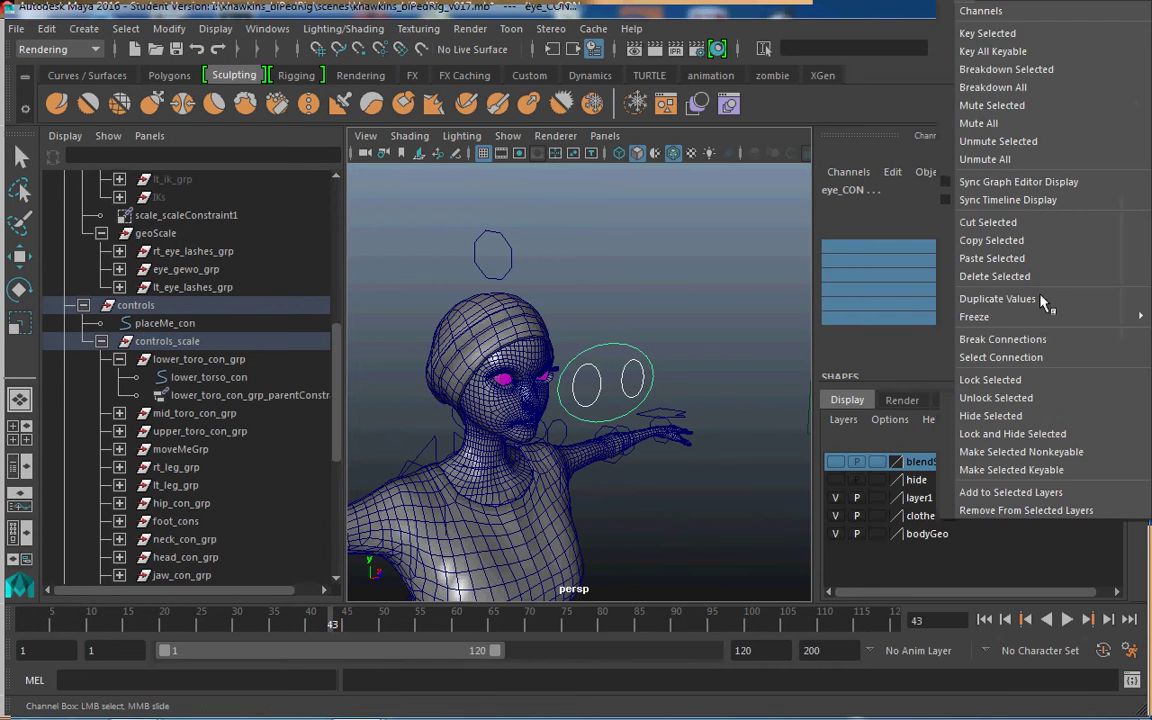
{"action": "left_click", "coordinate": [995, 415]}
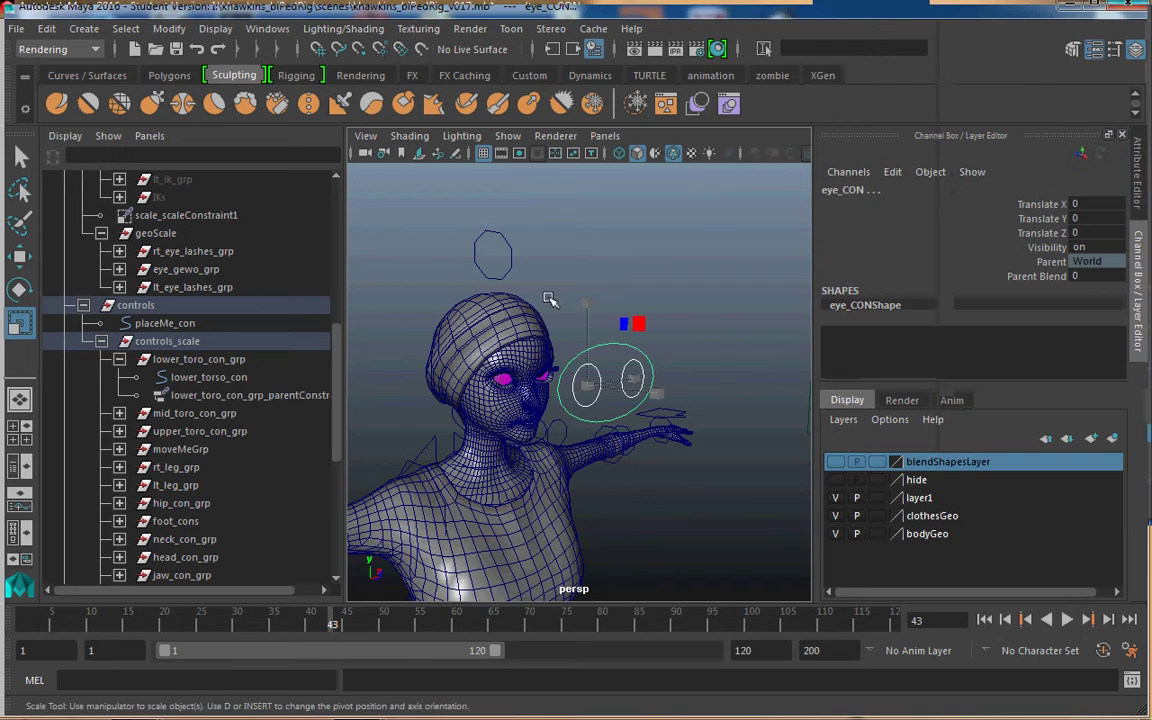
Lock and hide the translate, rotate and scale channels of the emoted_con curve above the head, keeping its facial attributes
{"action": "left_click", "coordinate": [512, 257]}
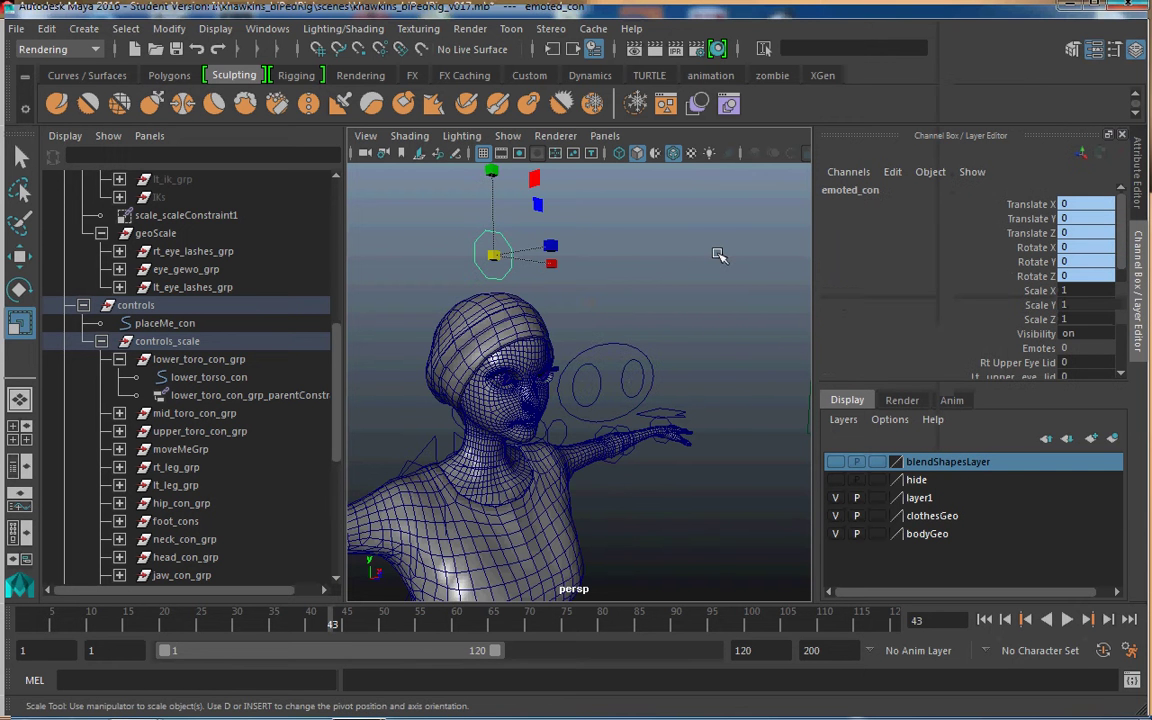
{"action": "left_click_drag", "start_coordinate": [692, 241], "coordinate": [672, 242], "text": "alt"}
{"action": "left_click_drag", "start_coordinate": [1030, 204], "coordinate": [1027, 321]}
{"action": "scroll", "coordinate": [1052, 311], "scroll_direction": "down", "scroll_amount": 1}
{"action": "scroll", "coordinate": [1058, 309], "scroll_direction": "up", "scroll_amount": 1}
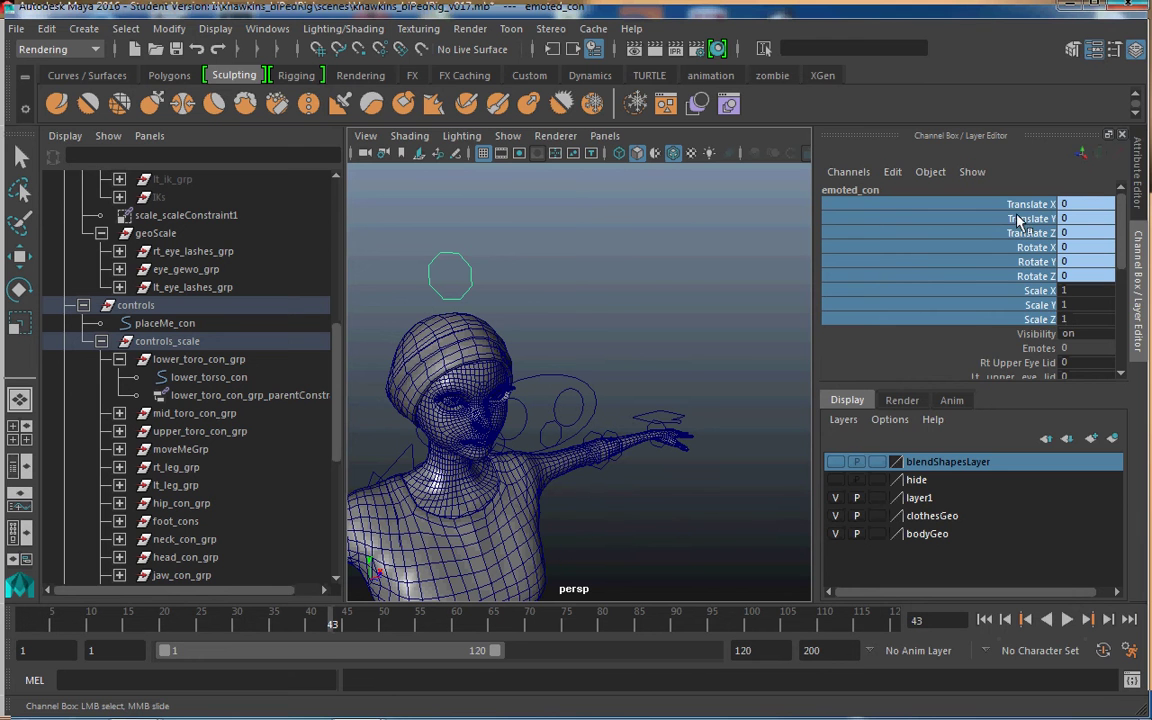
{"action": "right_click", "coordinate": [1012, 284]}
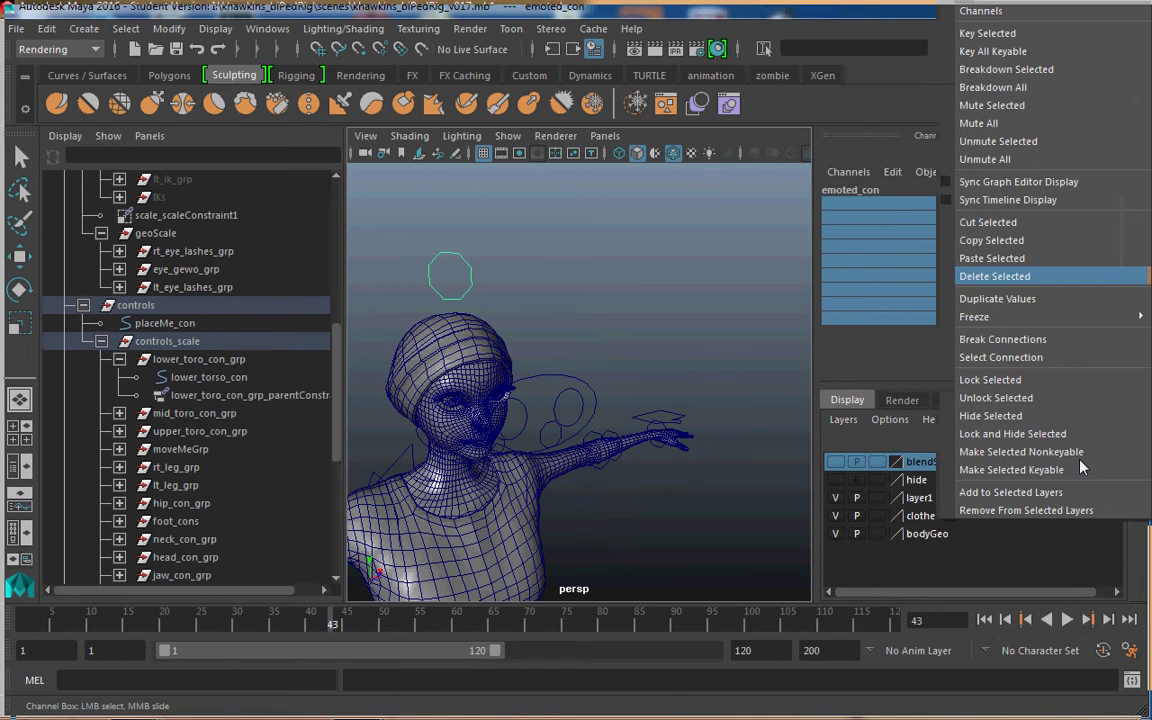
{"action": "left_click", "coordinate": [1013, 433]}
{"action": "scroll", "coordinate": [1067, 276], "scroll_direction": "down", "scroll_amount": 5}
{"action": "scroll", "coordinate": [1068, 274], "scroll_direction": "up", "scroll_amount": 5}
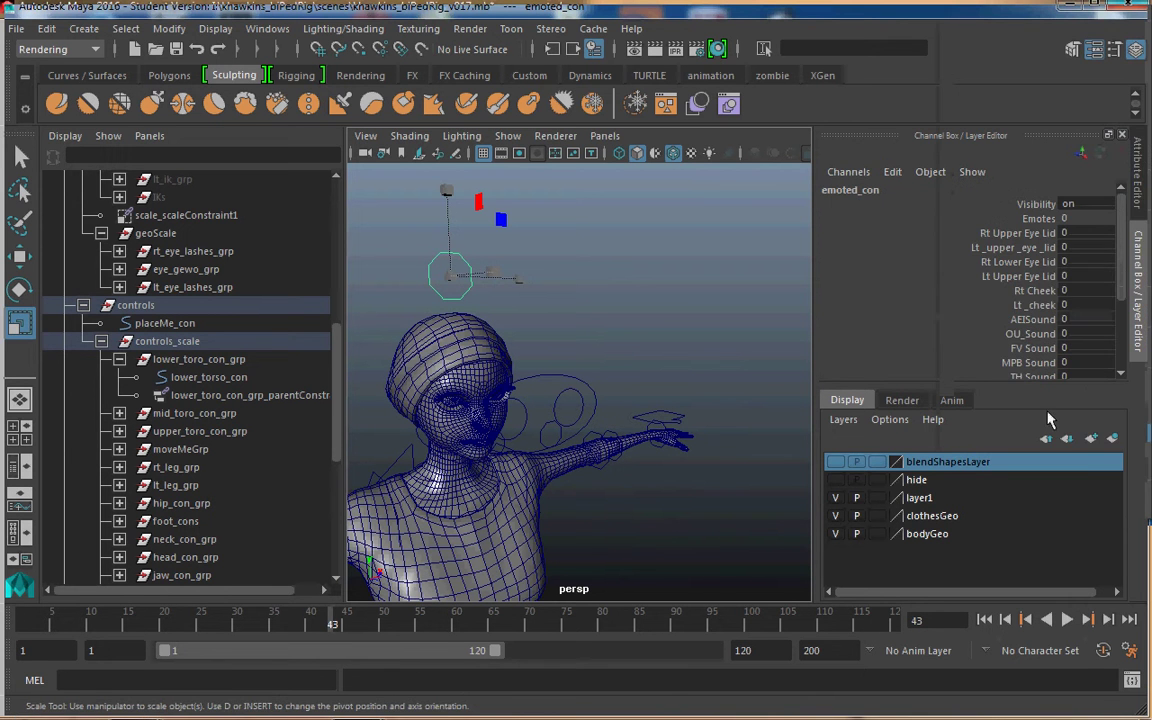
Lock and hide every translate, rotate and scale channel except Translate Y on rt_calvicle_con and lt_calvicle_con behind the shoulders
{"action": "middle_click_drag", "start_coordinate": [580, 443], "coordinate": [690, 290], "text": "alt"}
{"action": "left_click_drag", "start_coordinate": [540, 308], "coordinate": [674, 301], "text": "alt"}
{"action": "middle_click_drag", "start_coordinate": [674, 301], "coordinate": [604, 411], "text": "alt"}
{"action": "left_click_drag", "start_coordinate": [604, 411], "coordinate": [560, 218], "text": "alt"}
{"action": "left_click", "coordinate": [502, 212]}
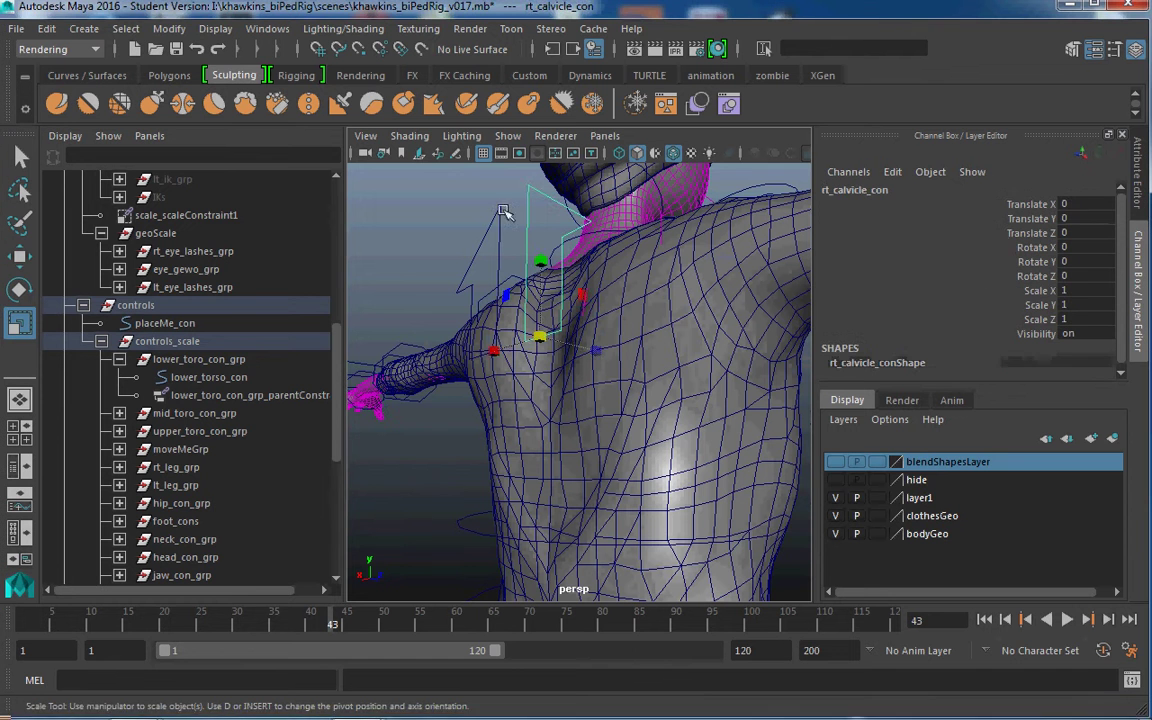
{"action": "left_click", "coordinate": [502, 212], "text": "shift"}
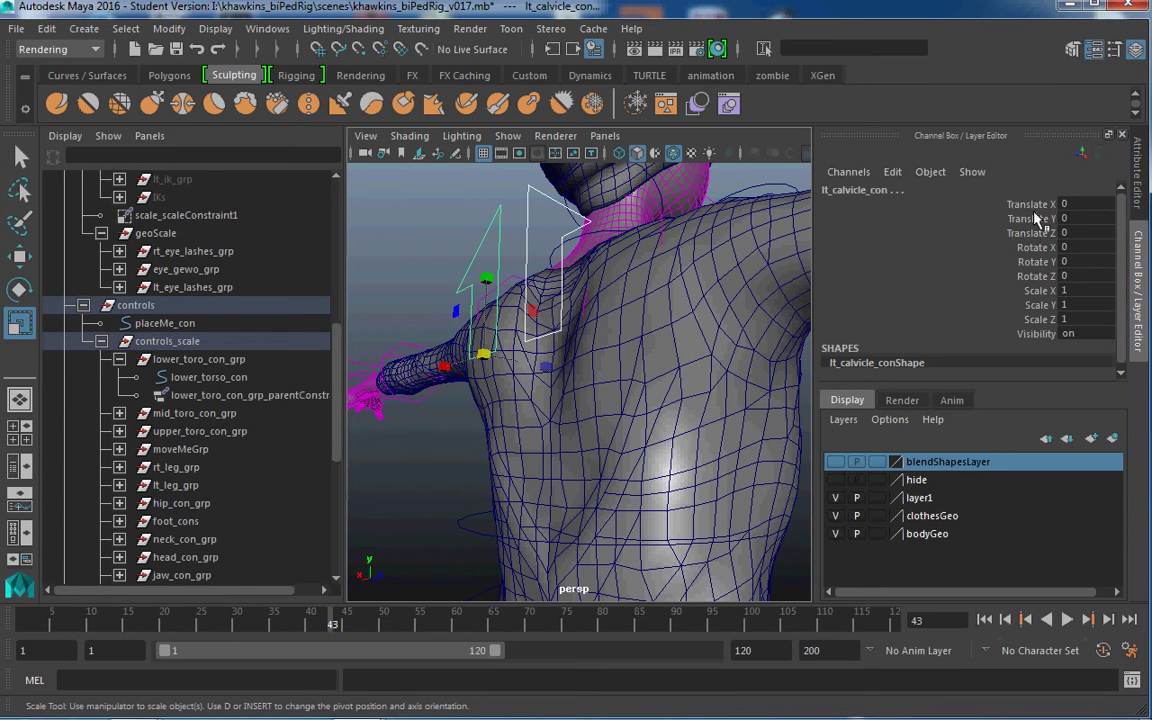
{"action": "left_click", "coordinate": [1032, 204]}
{"action": "left_click", "coordinate": [1032, 232], "text": "ctrl"}
{"action": "left_click", "coordinate": [1032, 247], "text": "ctrl"}
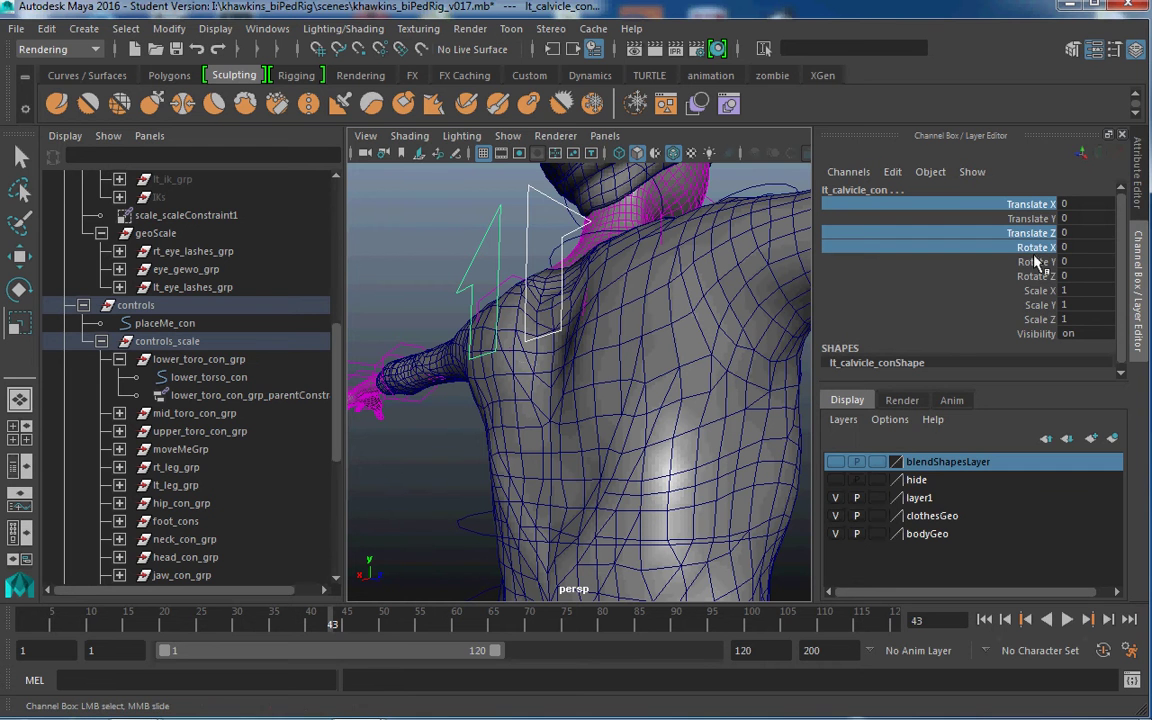
{"action": "left_click", "coordinate": [1036, 261], "text": "ctrl"}
{"action": "left_click", "coordinate": [1036, 275], "text": "ctrl"}
{"action": "left_click", "coordinate": [1038, 290], "text": "ctrl"}
{"action": "left_click", "coordinate": [1040, 304], "text": "ctrl"}
{"action": "left_click", "coordinate": [1040, 318], "text": "ctrl"}
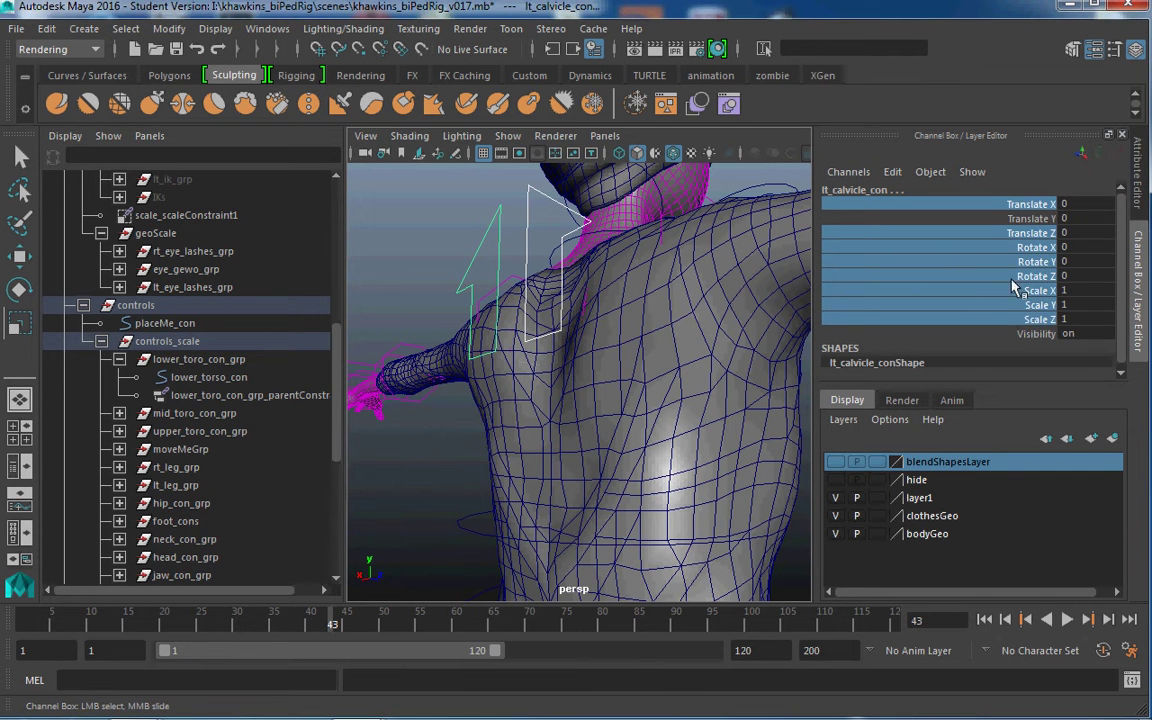
{"action": "right_click", "coordinate": [1040, 316]}
{"action": "left_click", "coordinate": [999, 435]}
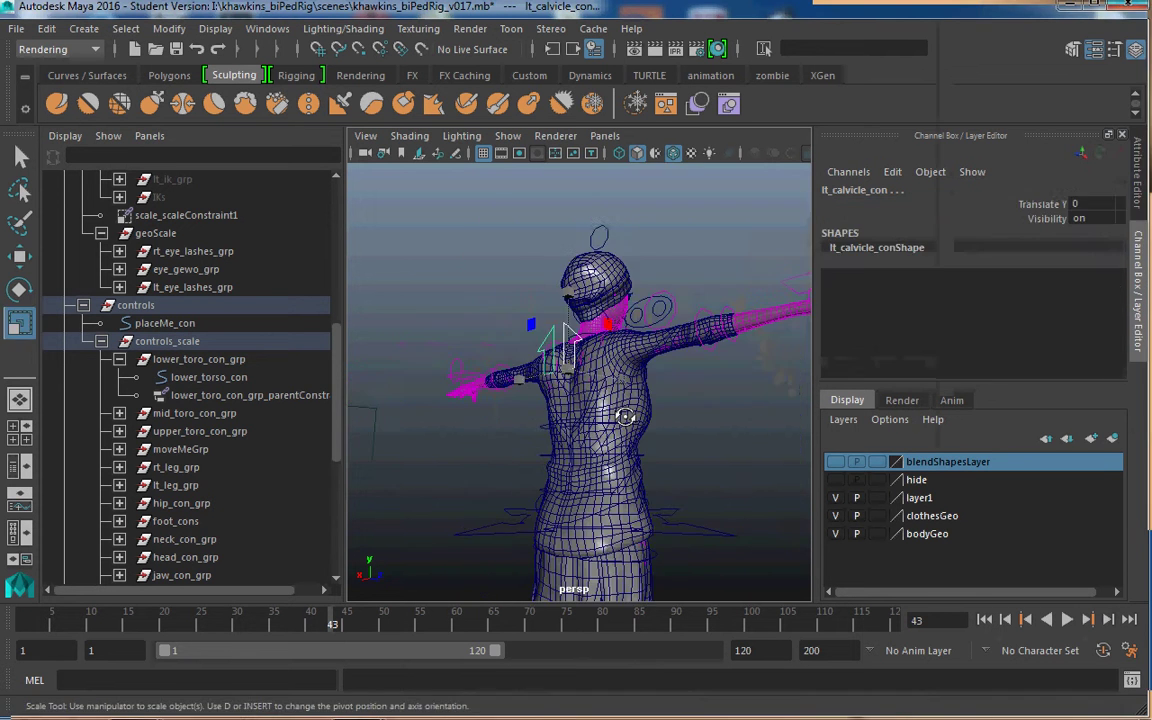
Lock and hide the translate and scale channels of rt_shoulder_con and lt_shoulder_con, keeping their rotate channels
{"action": "left_click_drag", "start_coordinate": [625, 416], "coordinate": [558, 311], "text": "alt"}
{"action": "right_click_drag", "start_coordinate": [558, 311], "coordinate": [607, 320], "text": "alt"}
{"action": "middle_click_drag", "start_coordinate": [607, 320], "coordinate": [592, 424], "text": "alt"}
{"action": "left_click_drag", "start_coordinate": [592, 424], "coordinate": [541, 372], "text": "alt"}
{"action": "left_click", "coordinate": [534, 389]}
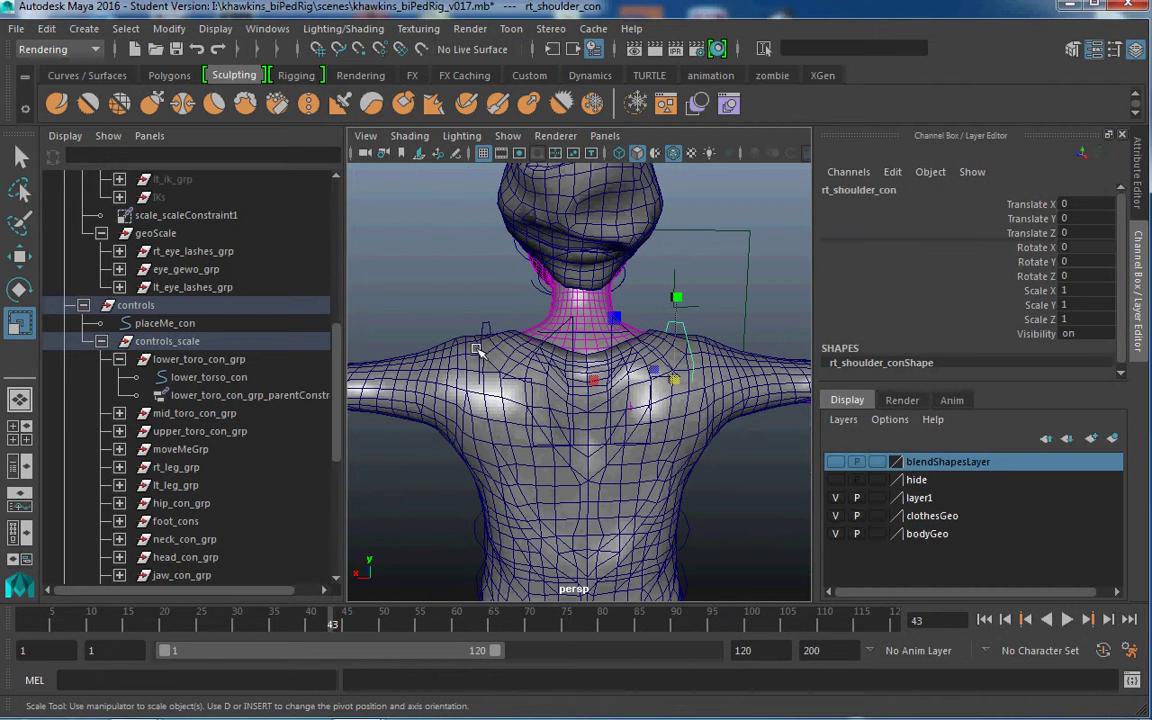
{"action": "left_click", "coordinate": [482, 331]}
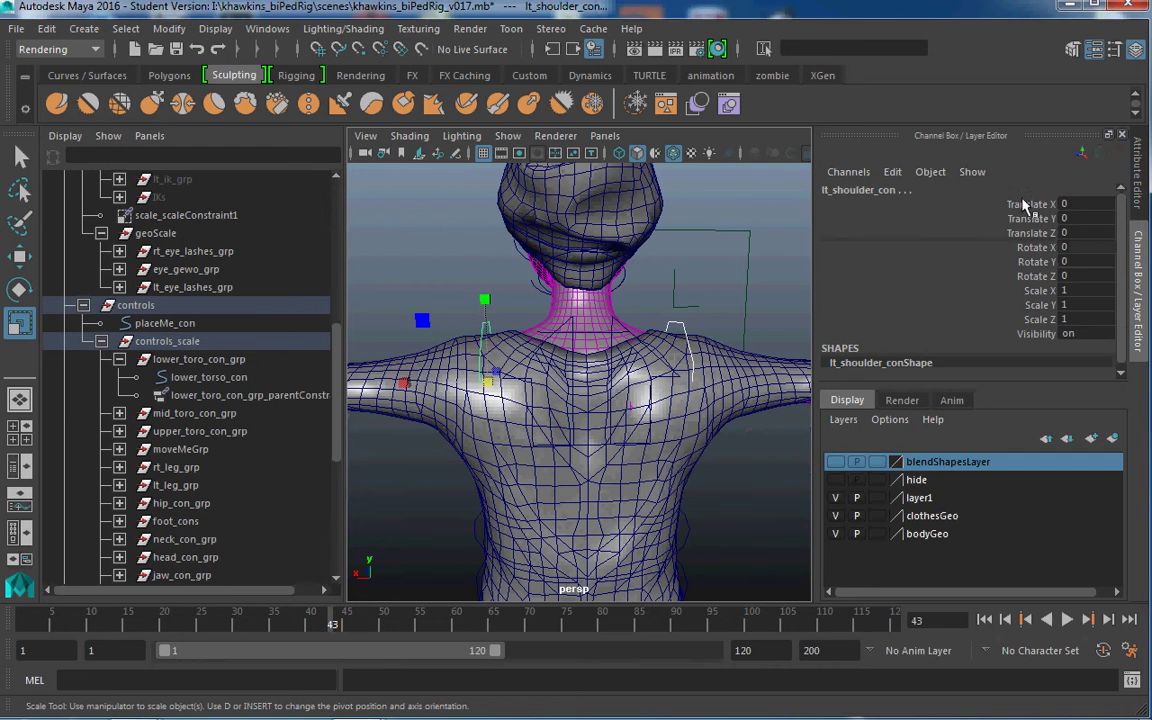
{"action": "left_click_drag", "start_coordinate": [1025, 205], "coordinate": [1030, 233]}
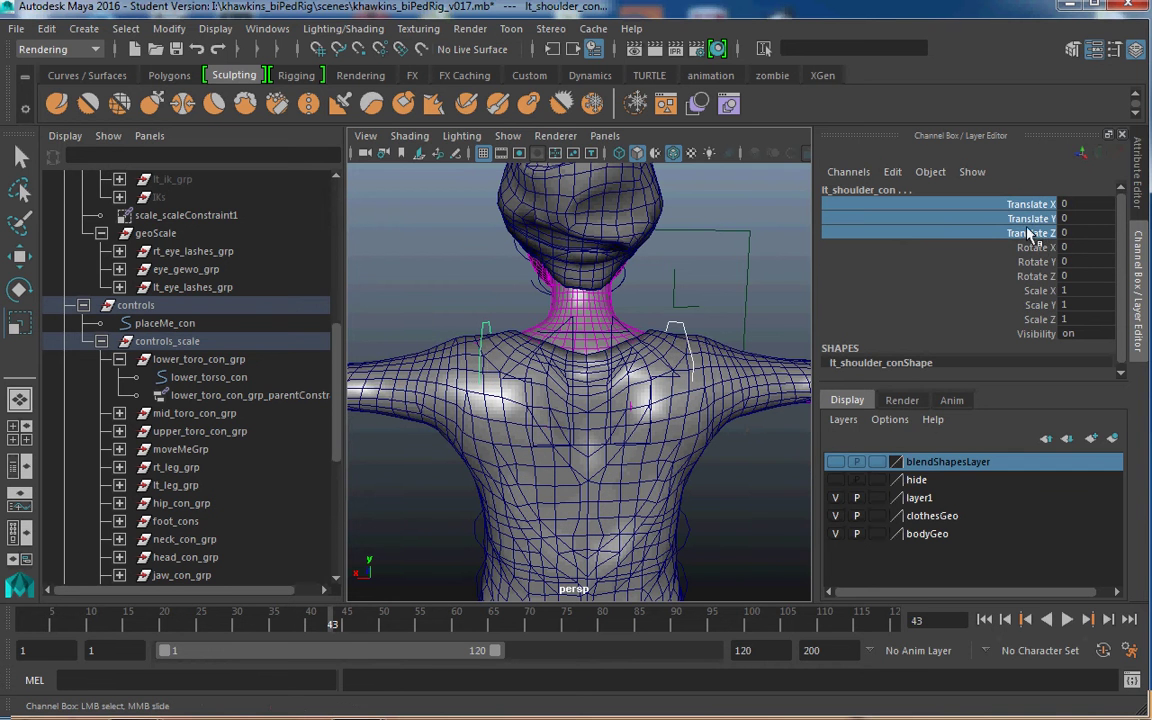
{"action": "left_click_drag", "start_coordinate": [1035, 290], "coordinate": [1037, 305], "text": "ctrl"}
{"action": "left_click", "coordinate": [1037, 319], "text": "ctrl"}
{"action": "right_click", "coordinate": [1040, 305]}
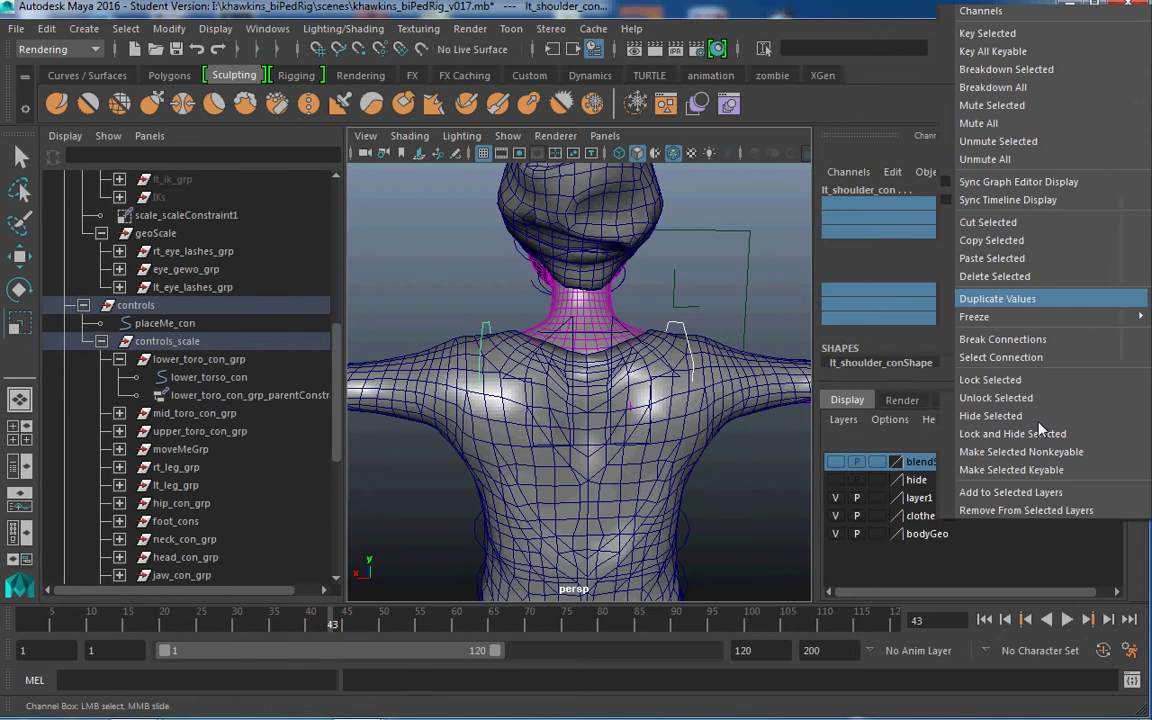
{"action": "left_click", "coordinate": [1023, 441]}
Select the lt_elbow_con and rt_elbow_con curves on both arms together with their translate channels for locking and hiding
{"action": "middle_click_drag", "start_coordinate": [397, 405], "coordinate": [585, 383], "text": "alt"}
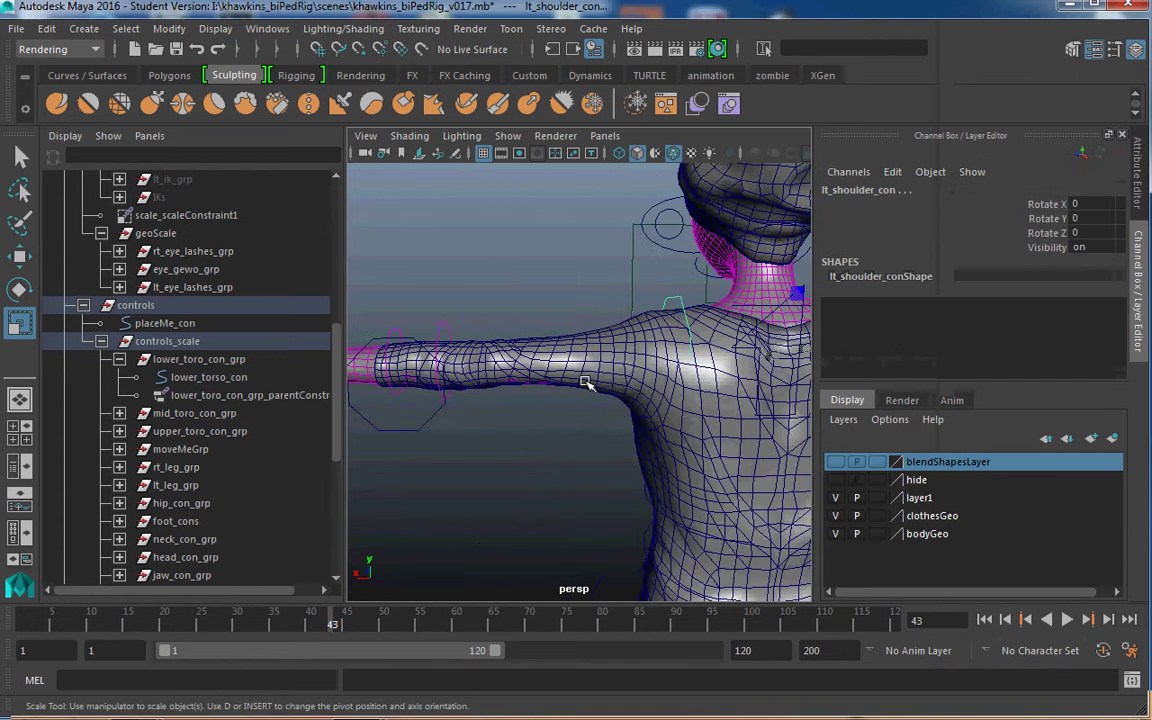
{"action": "left_click_drag", "start_coordinate": [587, 383], "coordinate": [463, 348], "text": "alt"}
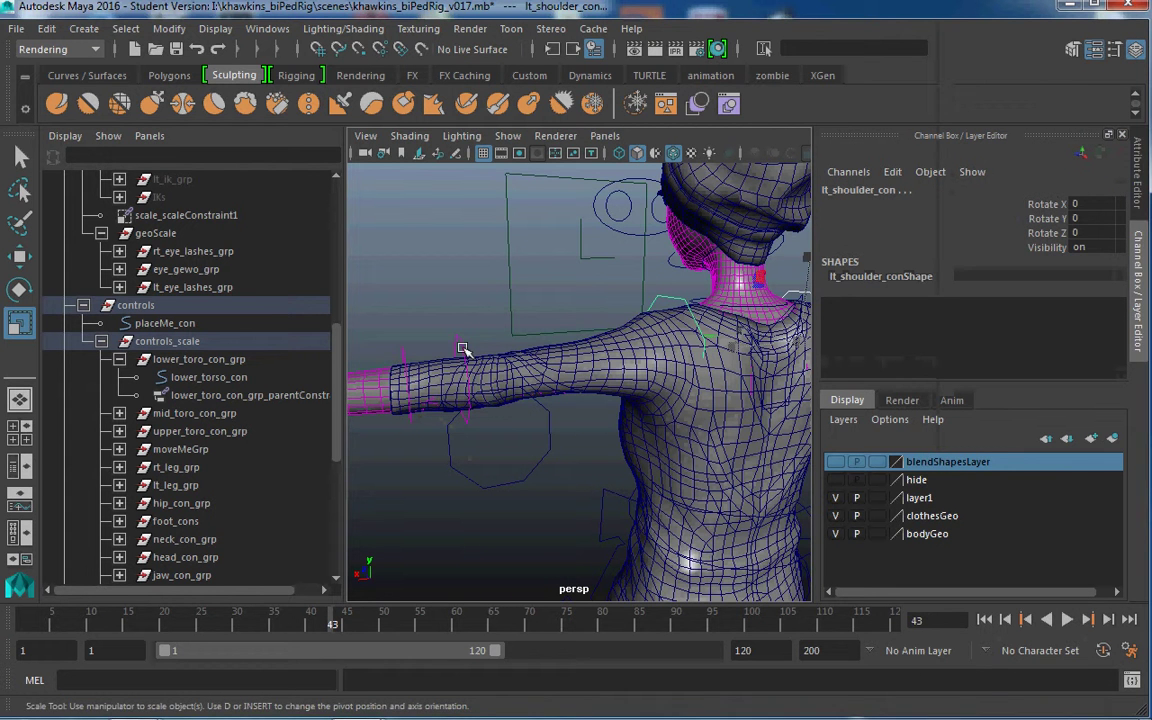
{"action": "left_click", "coordinate": [553, 393]}
{"action": "right_click_drag", "start_coordinate": [760, 398], "coordinate": [790, 362], "text": "alt"}
{"action": "middle_click_drag", "start_coordinate": [790, 362], "coordinate": [712, 378], "text": "alt"}
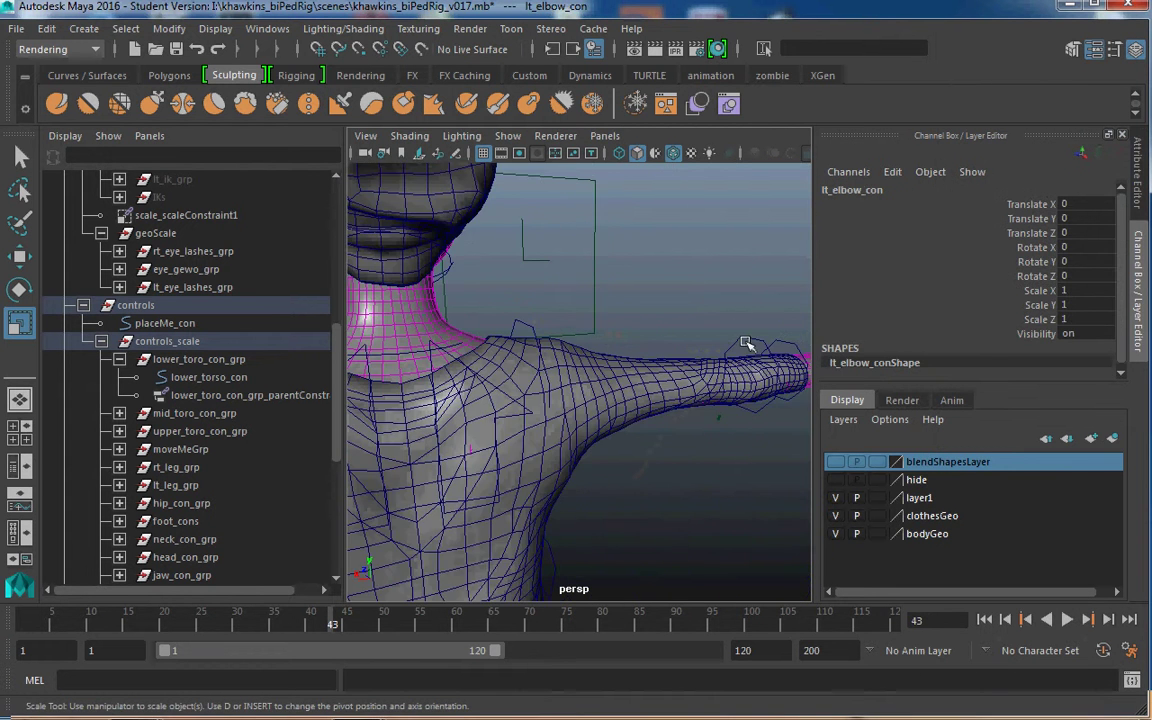
{"action": "left_click", "coordinate": [762, 408], "text": "shift"}
{"action": "left_click_drag", "start_coordinate": [762, 410], "coordinate": [661, 437], "text": "alt"}
{"action": "right_click_drag", "start_coordinate": [661, 437], "coordinate": [570, 418], "text": "alt"}
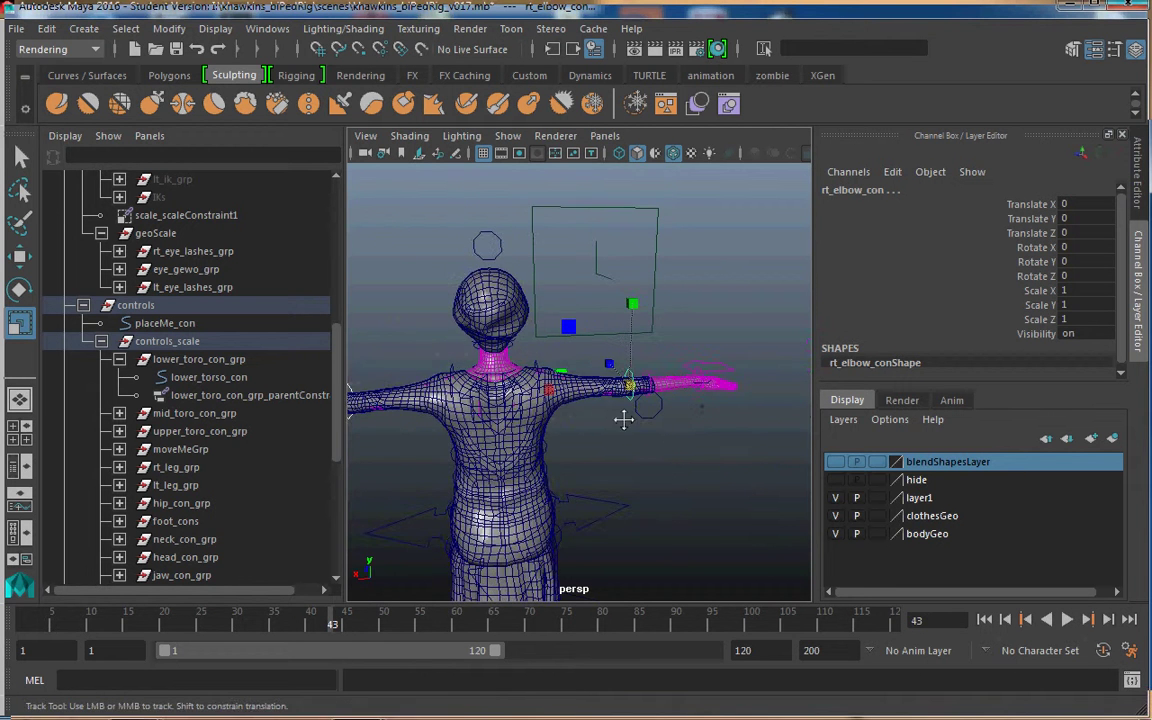
{"action": "middle_click_drag", "start_coordinate": [622, 419], "coordinate": [779, 395], "text": "alt"}
{"action": "right_click_drag", "start_coordinate": [779, 395], "coordinate": [850, 370], "text": "alt"}
{"action": "left_click_drag", "start_coordinate": [1036, 204], "coordinate": [1040, 235]}
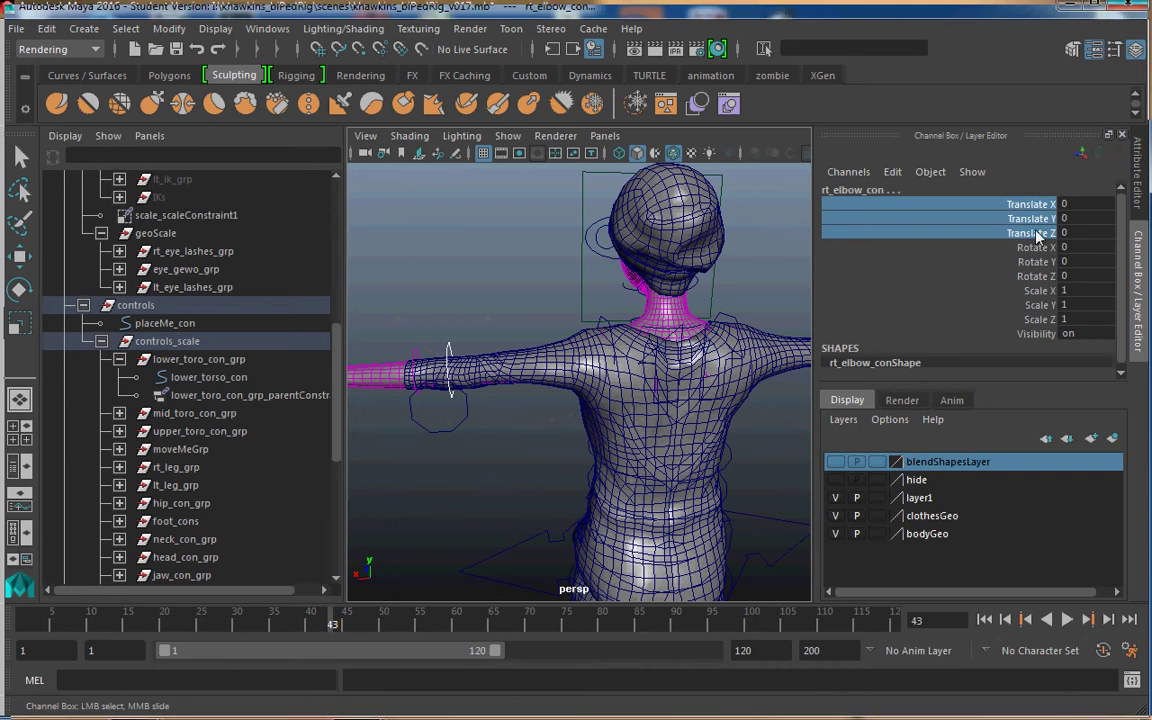
Lock and hide the translate and scale channels of the selected elbow controls
{"action": "left_click_drag", "start_coordinate": [1042, 290], "coordinate": [1042, 319], "text": "ctrl"}
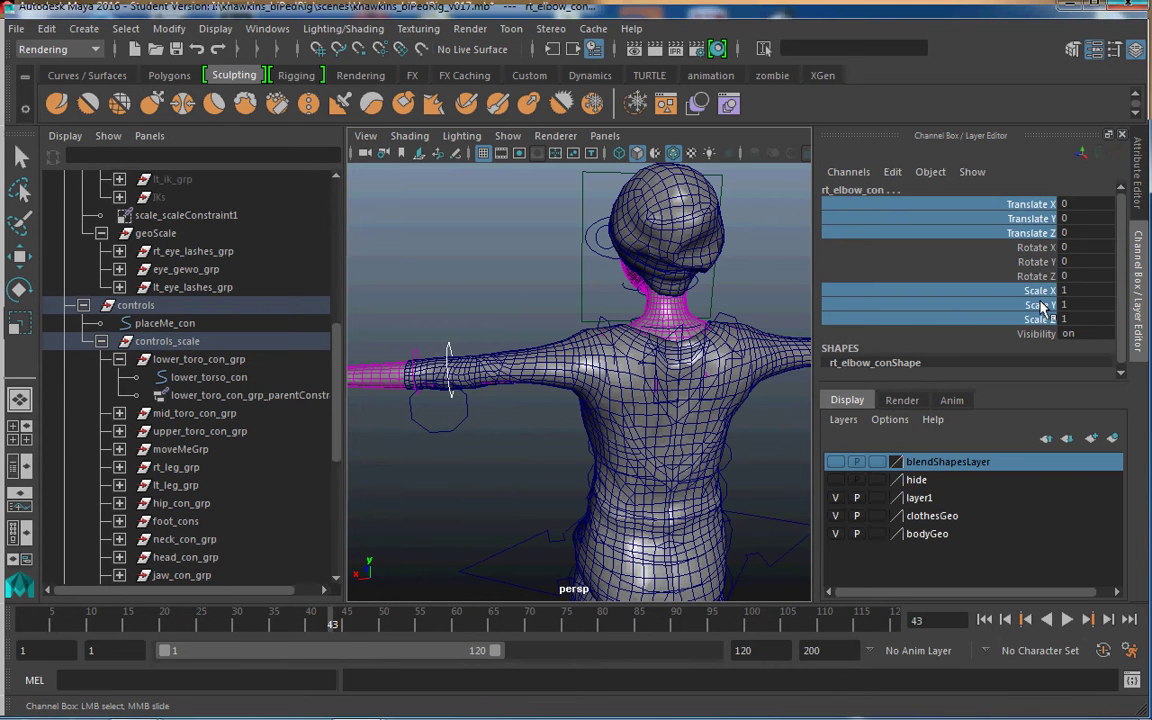
{"action": "right_click", "coordinate": [1040, 306]}
{"action": "left_click", "coordinate": [990, 433]}
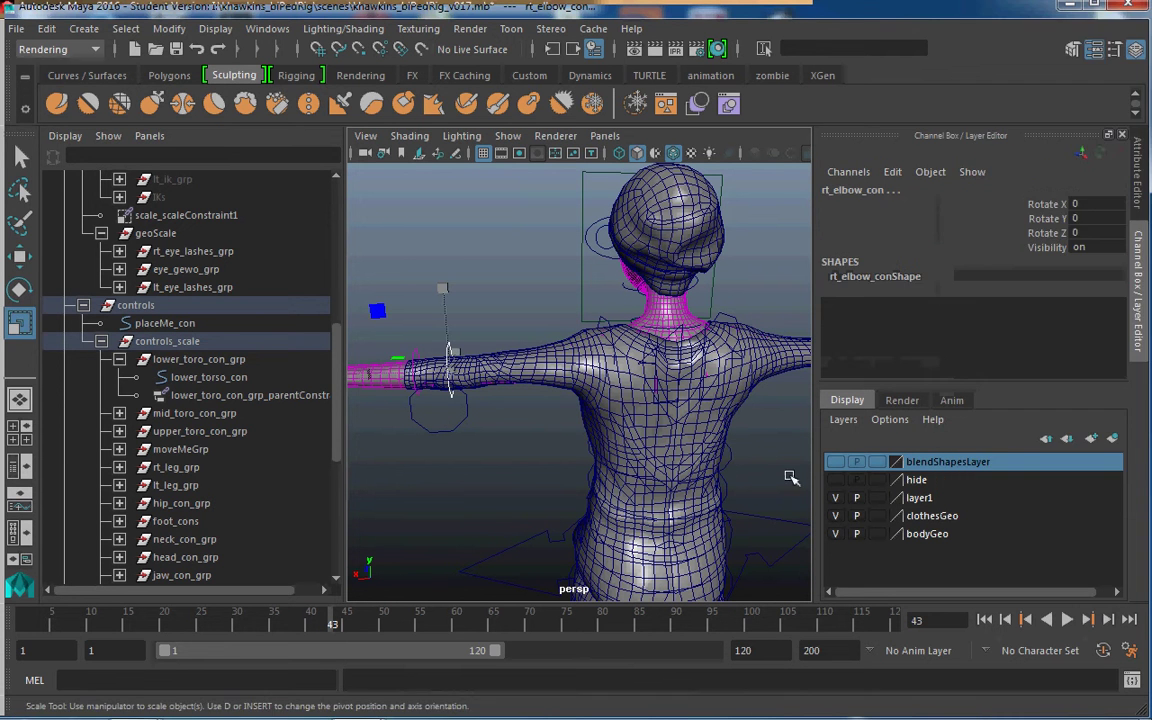
Test-rotate the left forearm control lt_forearm_grp and undo the rotation
{"action": "left_click_drag", "start_coordinate": [545, 355], "coordinate": [610, 365], "text": "alt"}
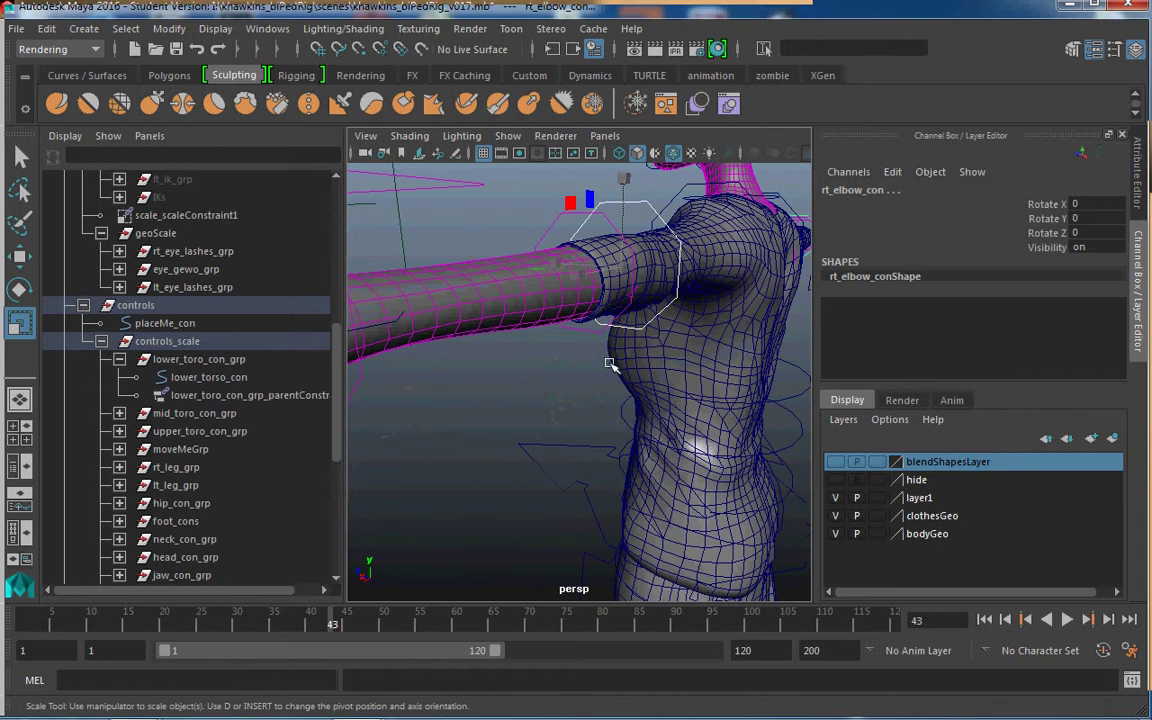
{"action": "left_click", "coordinate": [554, 230]}
{"action": "scroll", "coordinate": [622, 340], "scroll_direction": "down", "scroll_amount": 6}
{"action": "left_click_drag", "start_coordinate": [622, 340], "coordinate": [632, 377], "text": "alt"}
{"action": "key", "text": "f"}
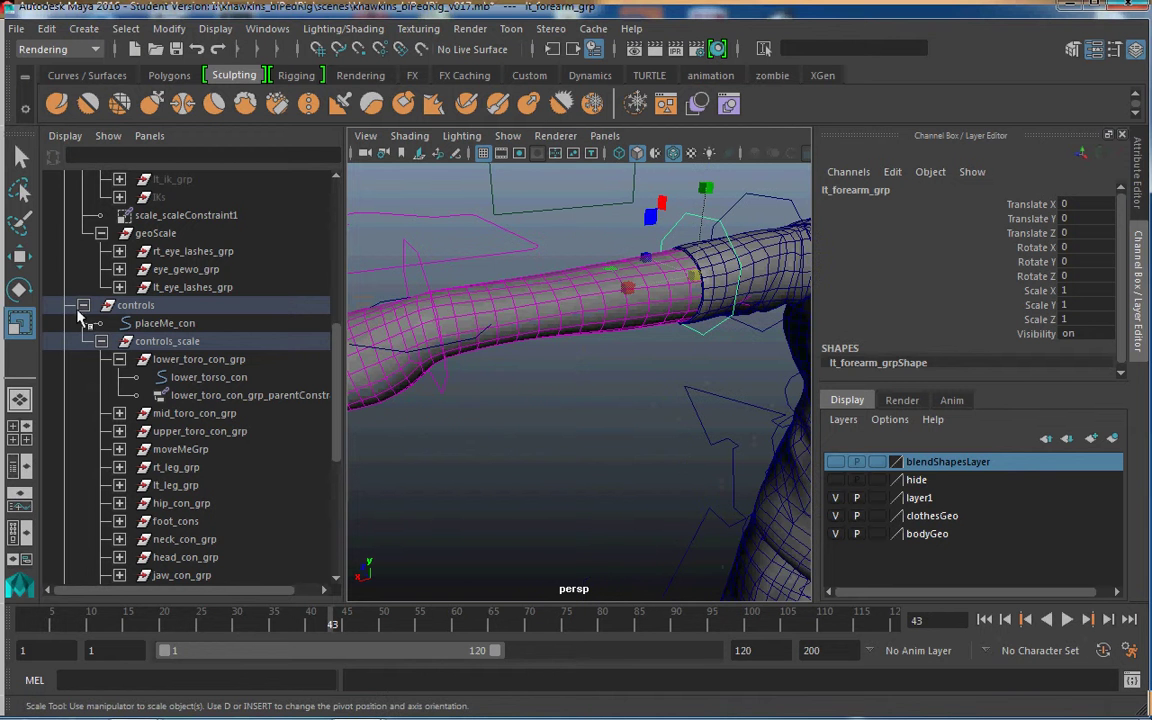
{"action": "key", "text": "e"}
{"action": "left_click_drag", "start_coordinate": [612, 334], "coordinate": [629, 304], "text": "alt"}
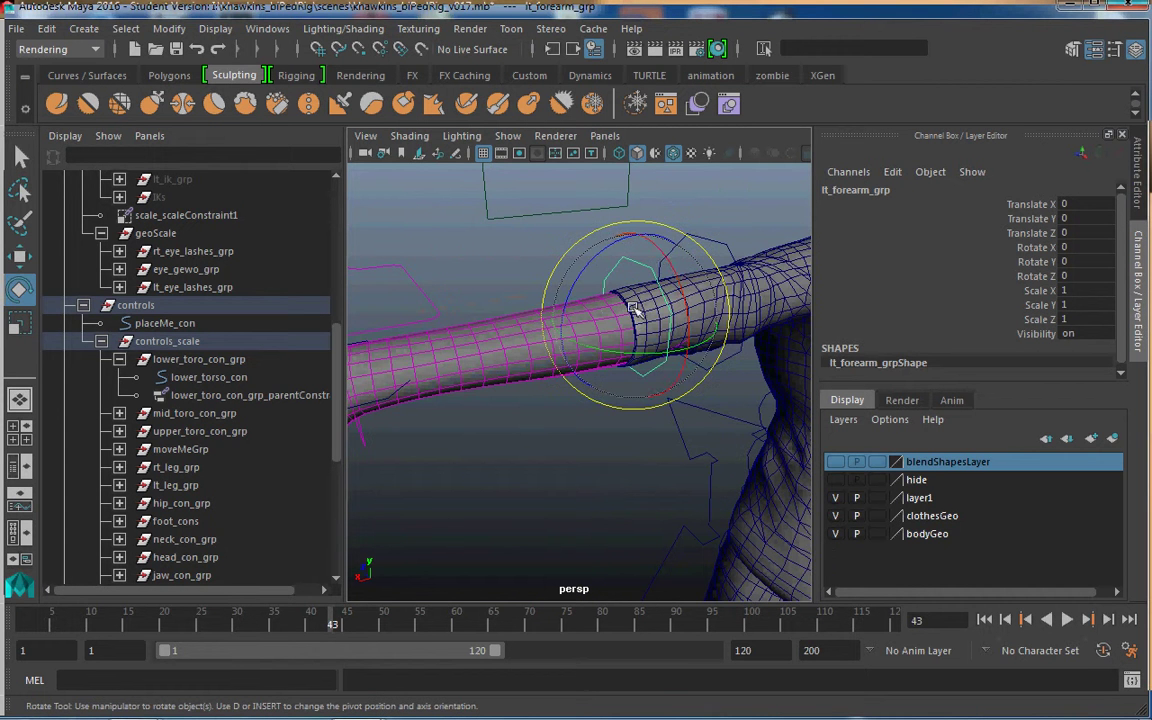
{"action": "left_click", "coordinate": [665, 253]}
{"action": "left_click_drag", "start_coordinate": [666, 254], "coordinate": [679, 296]}
{"action": "key", "text": "ctrl+z"}
Select the right forearm control rt_forearm_grp and test its X rotation, undoing the change
{"action": "scroll", "coordinate": [712, 337], "scroll_direction": "down", "scroll_amount": 5}
{"action": "middle_click_drag", "start_coordinate": [672, 350], "coordinate": [508, 418], "text": "alt"}
{"action": "scroll", "coordinate": [591, 375], "scroll_direction": "up", "scroll_amount": 5}
{"action": "scroll", "coordinate": [508, 418], "scroll_direction": "up", "scroll_amount": 5}
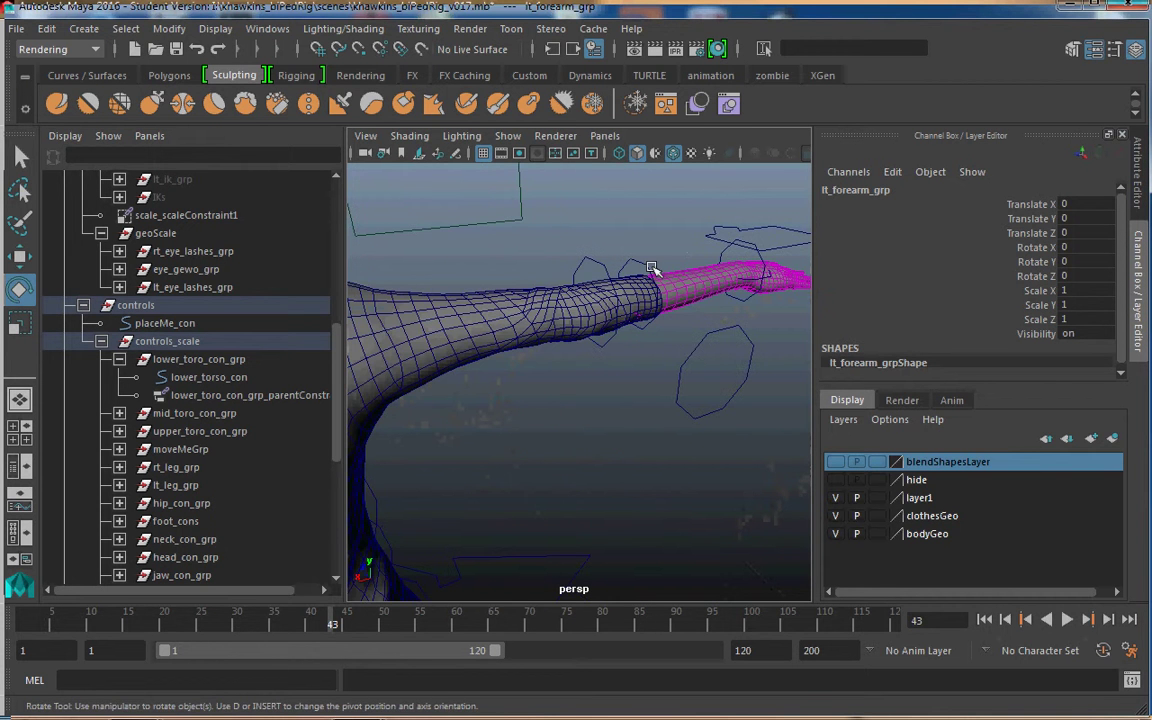
{"action": "left_click", "coordinate": [651, 268]}
{"action": "left_click_drag", "start_coordinate": [681, 246], "coordinate": [690, 205]}
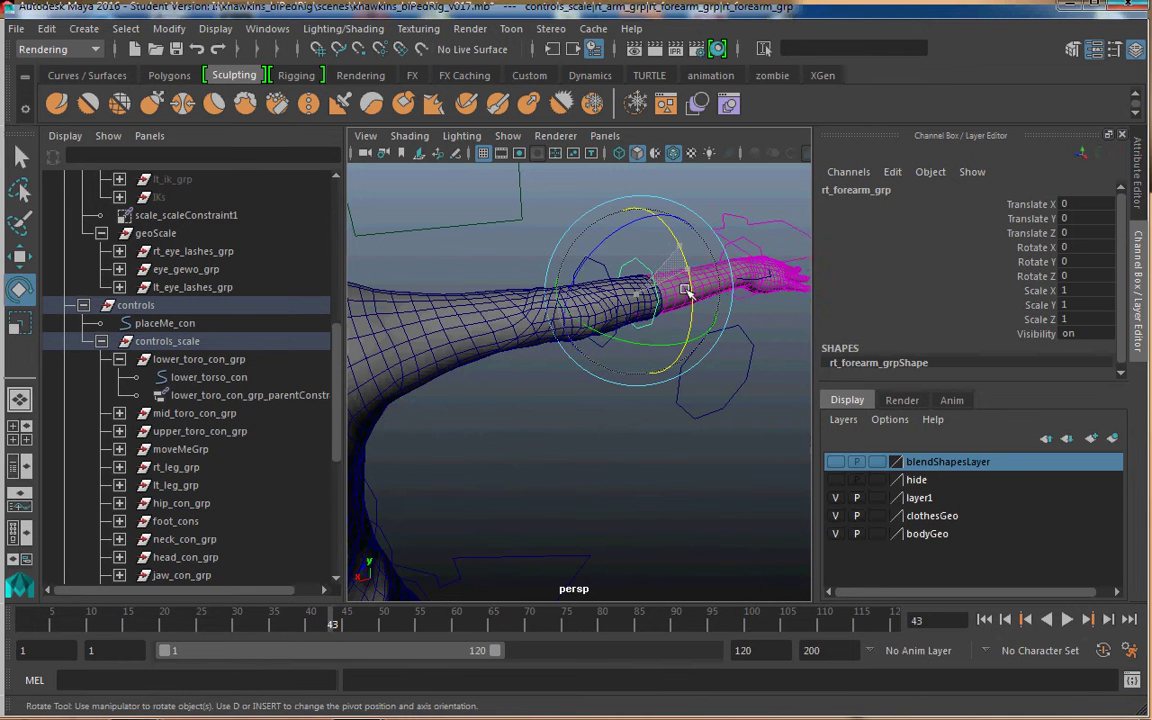
{"action": "key", "text": "ctrl+z"}
Lock and hide the translate, Rotate Z and scale channels of the right forearm control
{"action": "left_click_drag", "start_coordinate": [1035, 205], "coordinate": [1038, 233]}
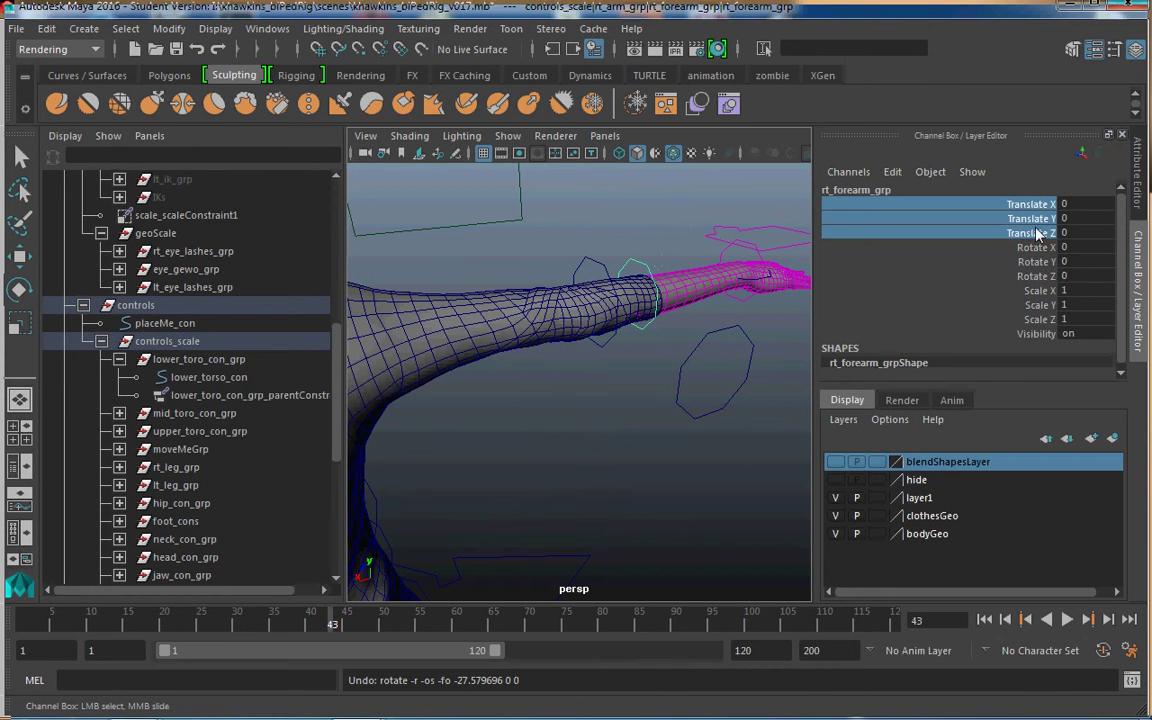
{"action": "left_click_drag", "start_coordinate": [1039, 277], "coordinate": [1037, 317], "text": "ctrl"}
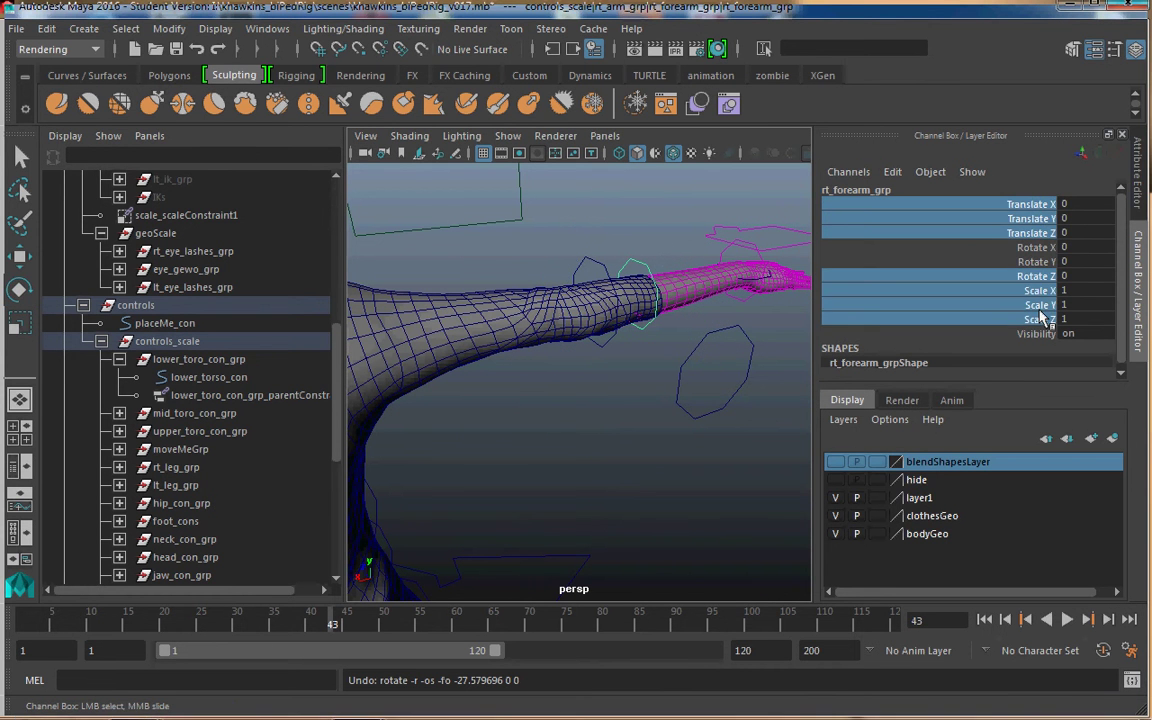
{"action": "right_click", "coordinate": [1035, 299]}
{"action": "left_click", "coordinate": [1003, 433]}
{"action": "key", "text": "e"}
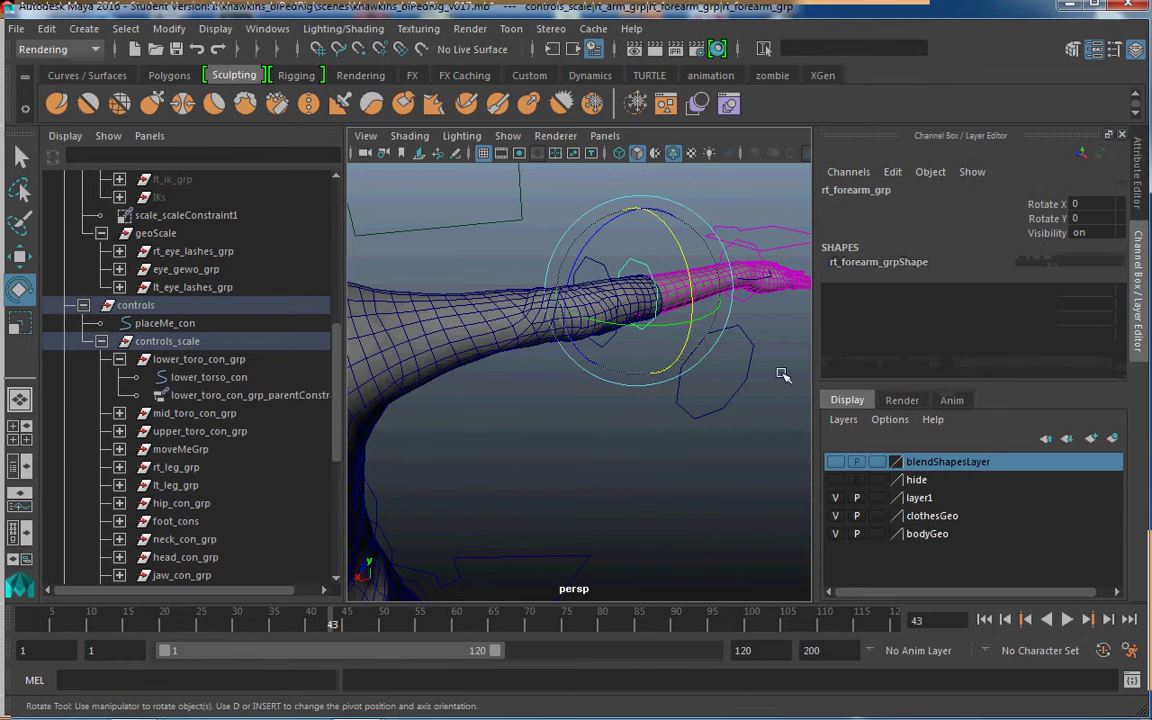
Lock and hide the translate, Rotate Y, Rotate Z and scale channels of the left forearm control lt_forearm_grp
{"action": "right_click_drag", "start_coordinate": [778, 371], "coordinate": [666, 320], "text": "alt"}
{"action": "middle_click_drag", "start_coordinate": [665, 320], "coordinate": [890, 242], "text": "alt"}
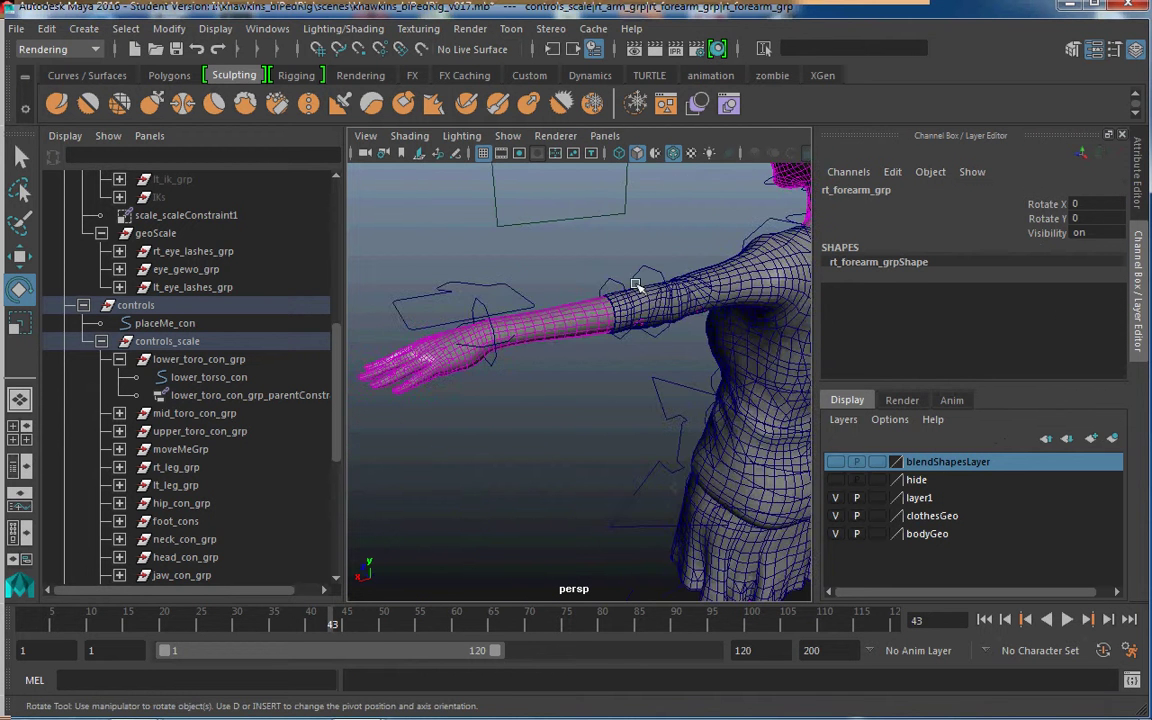
{"action": "right_click_drag", "start_coordinate": [643, 288], "coordinate": [656, 195], "text": "alt"}
{"action": "left_click", "coordinate": [660, 186]}
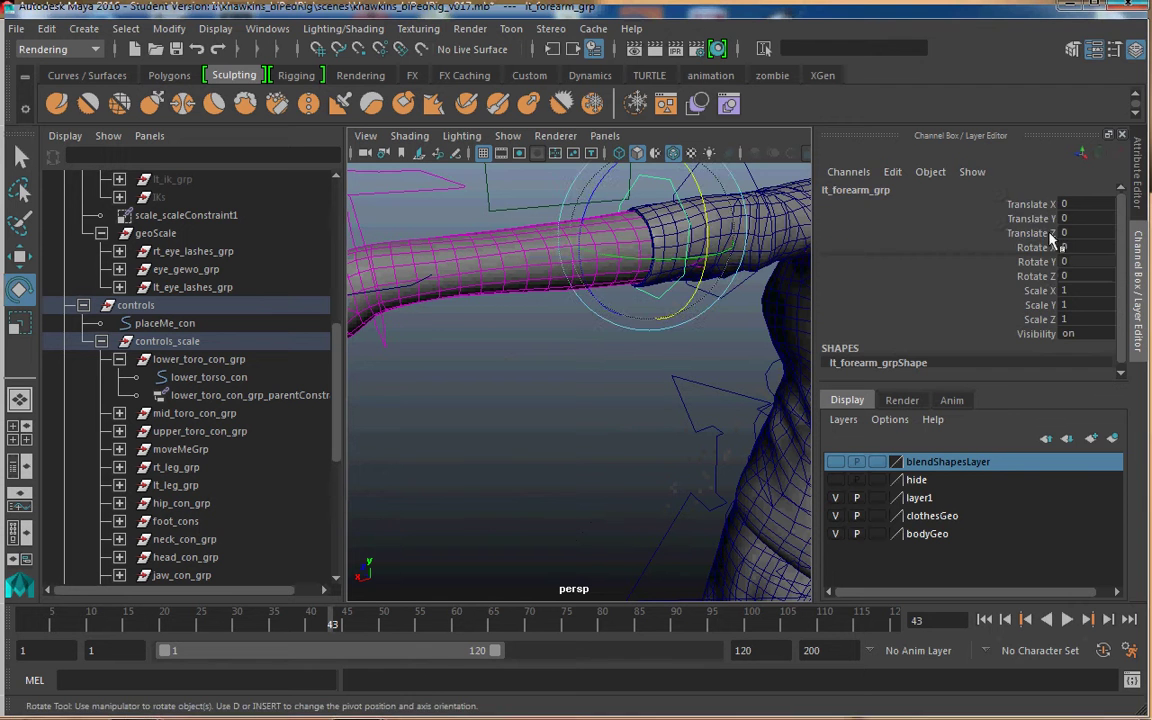
{"action": "left_click_drag", "start_coordinate": [1030, 204], "coordinate": [1040, 318]}
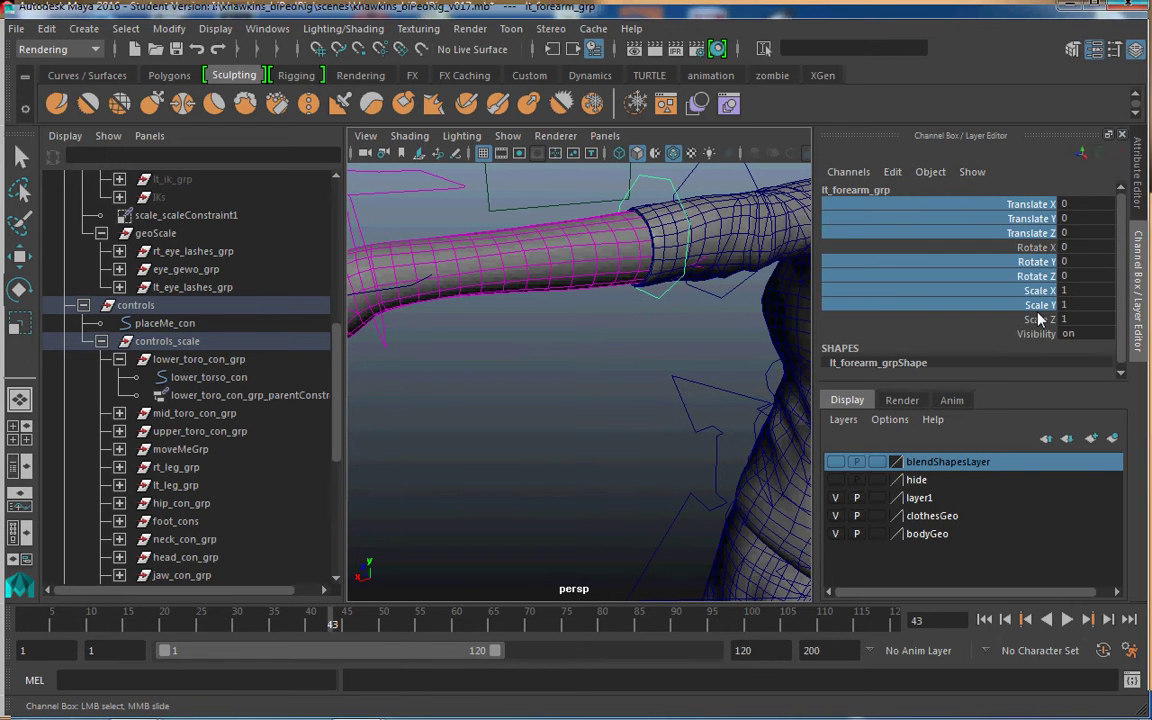
{"action": "right_click", "coordinate": [1038, 330]}
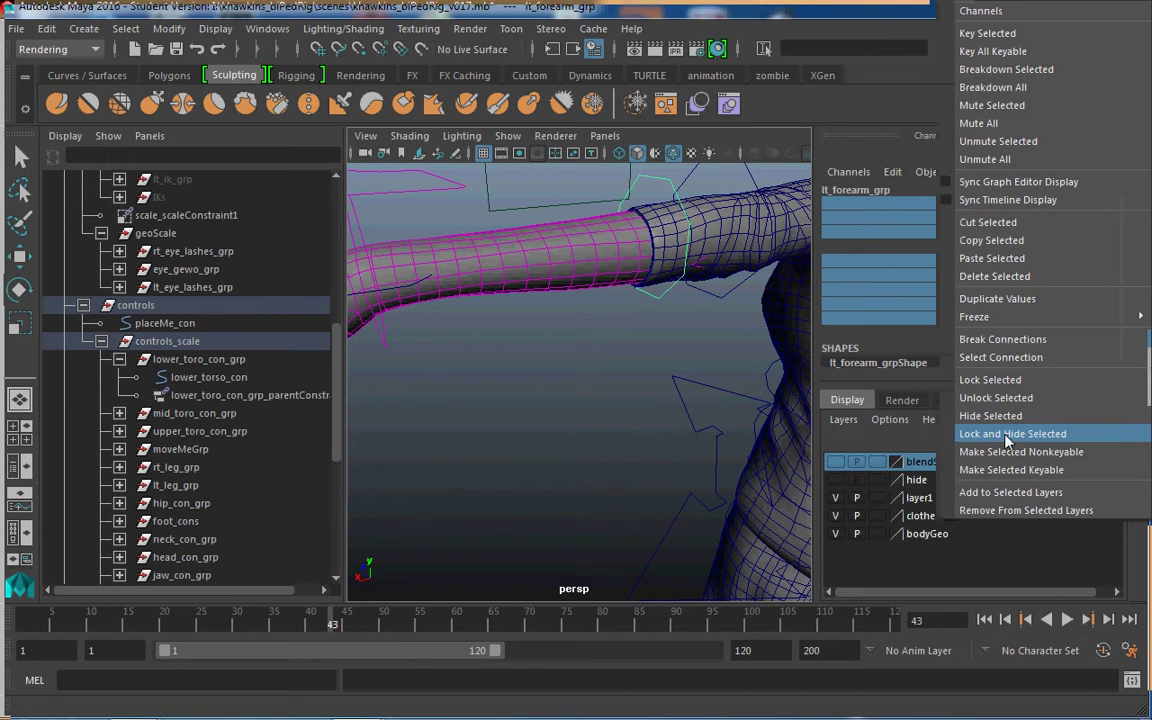
{"action": "left_click", "coordinate": [1000, 434]}
Lock and hide the translate and scale channels of both wrist controls, lt_wrist_con and rt_wrist_con, together
{"action": "scroll", "coordinate": [607, 368], "scroll_direction": "down", "scroll_amount": 5}
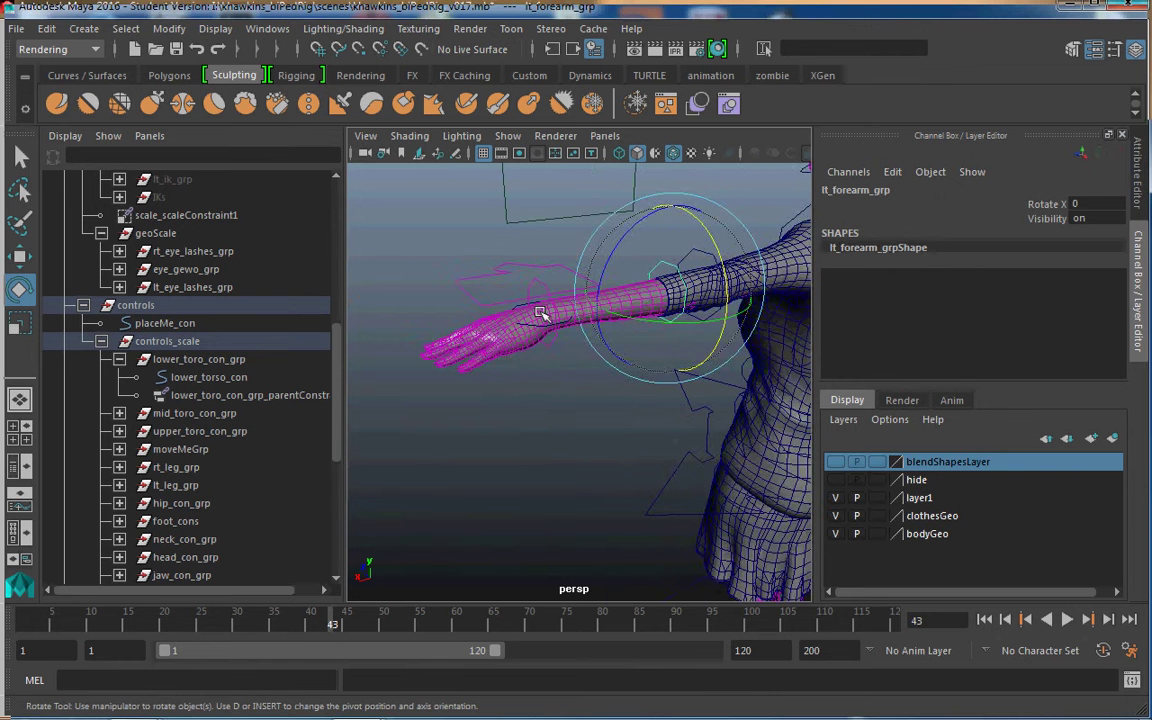
{"action": "left_click", "coordinate": [645, 374]}
{"action": "left_click_drag", "start_coordinate": [645, 374], "coordinate": [614, 393], "text": "alt"}
{"action": "scroll", "coordinate": [614, 393], "scroll_direction": "up", "scroll_amount": 3}
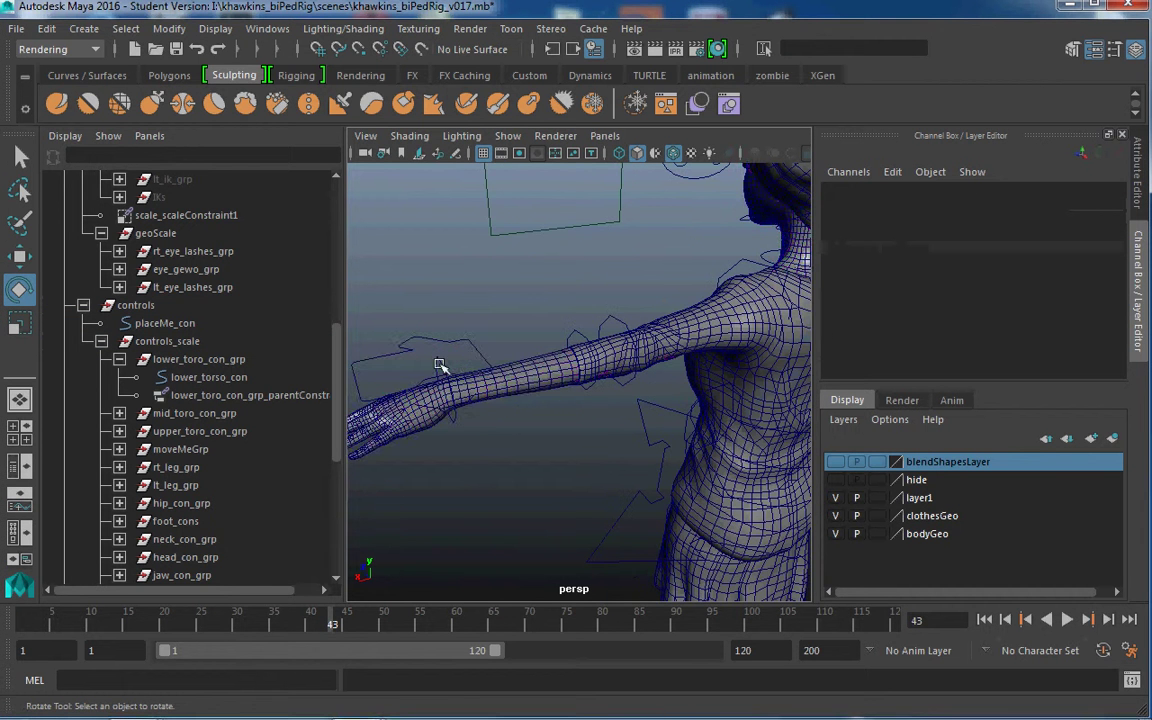
{"action": "left_click", "coordinate": [440, 366]}
{"action": "scroll", "coordinate": [490, 361], "scroll_direction": "down", "scroll_amount": 5}
{"action": "middle_click_drag", "start_coordinate": [512, 394], "coordinate": [420, 396], "text": "alt"}
{"action": "scroll", "coordinate": [643, 391], "scroll_direction": "up", "scroll_amount": 5}
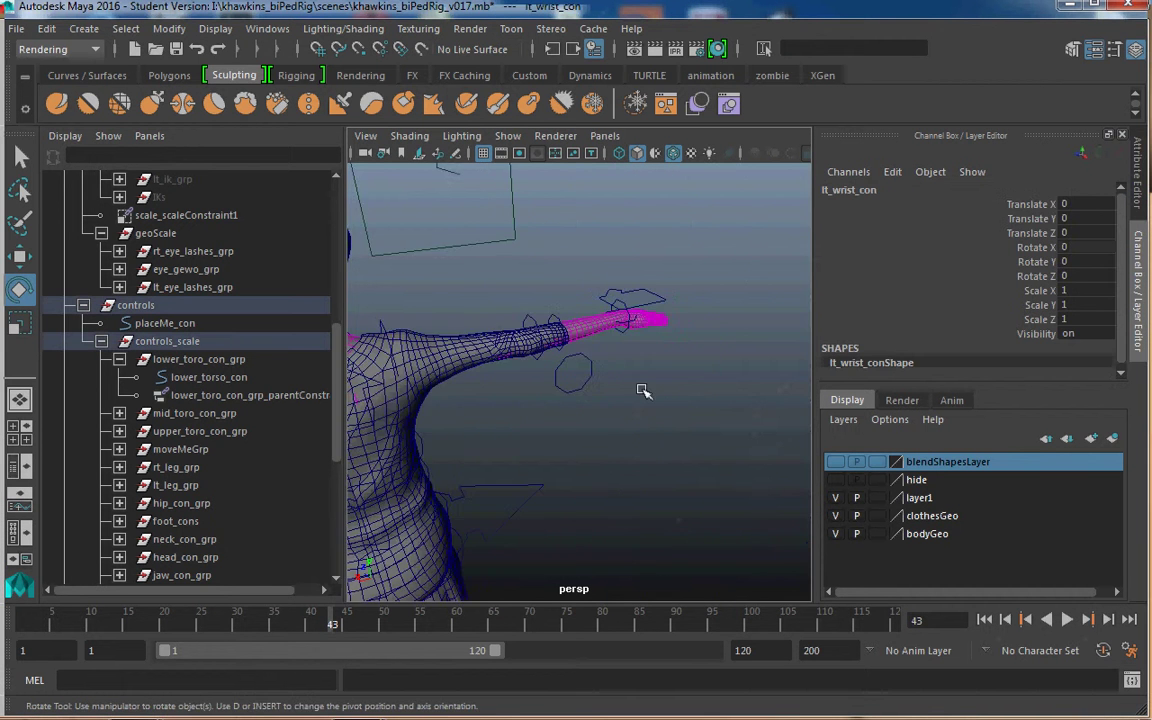
{"action": "middle_click_drag", "start_coordinate": [587, 431], "coordinate": [546, 478], "text": "alt"}
{"action": "scroll", "coordinate": [546, 478], "scroll_direction": "up", "scroll_amount": 5}
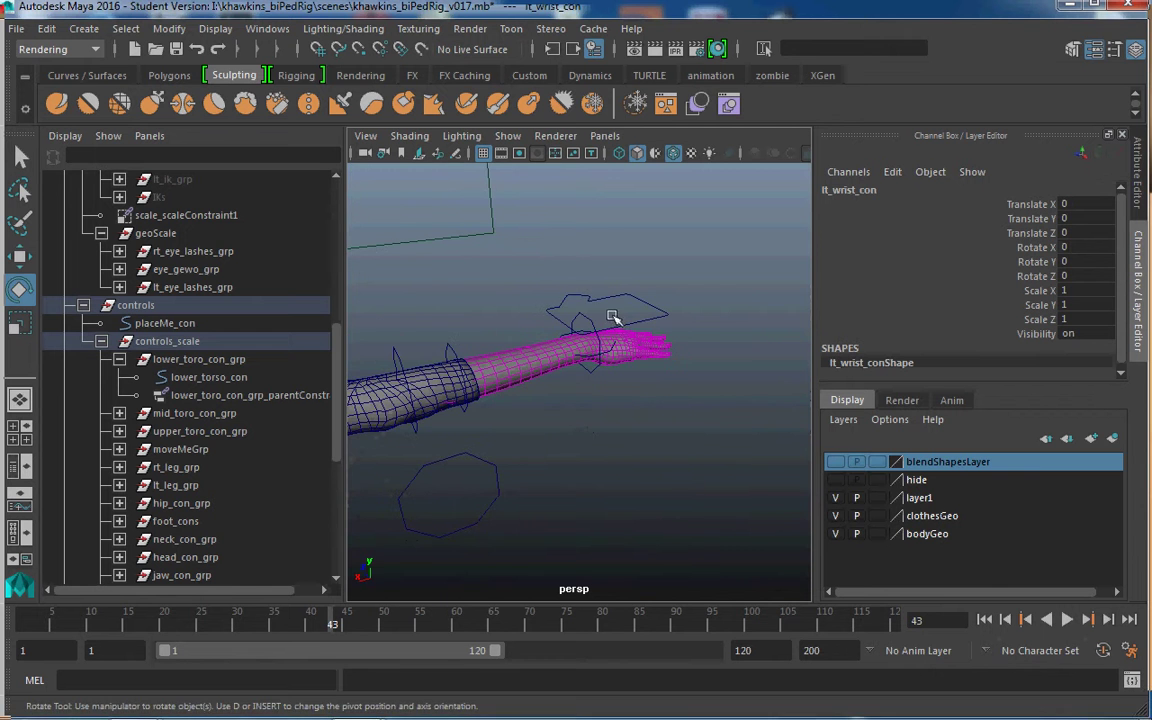
{"action": "left_click", "coordinate": [670, 315], "text": "shift"}
{"action": "left_click_drag", "start_coordinate": [1030, 205], "coordinate": [1027, 236]}
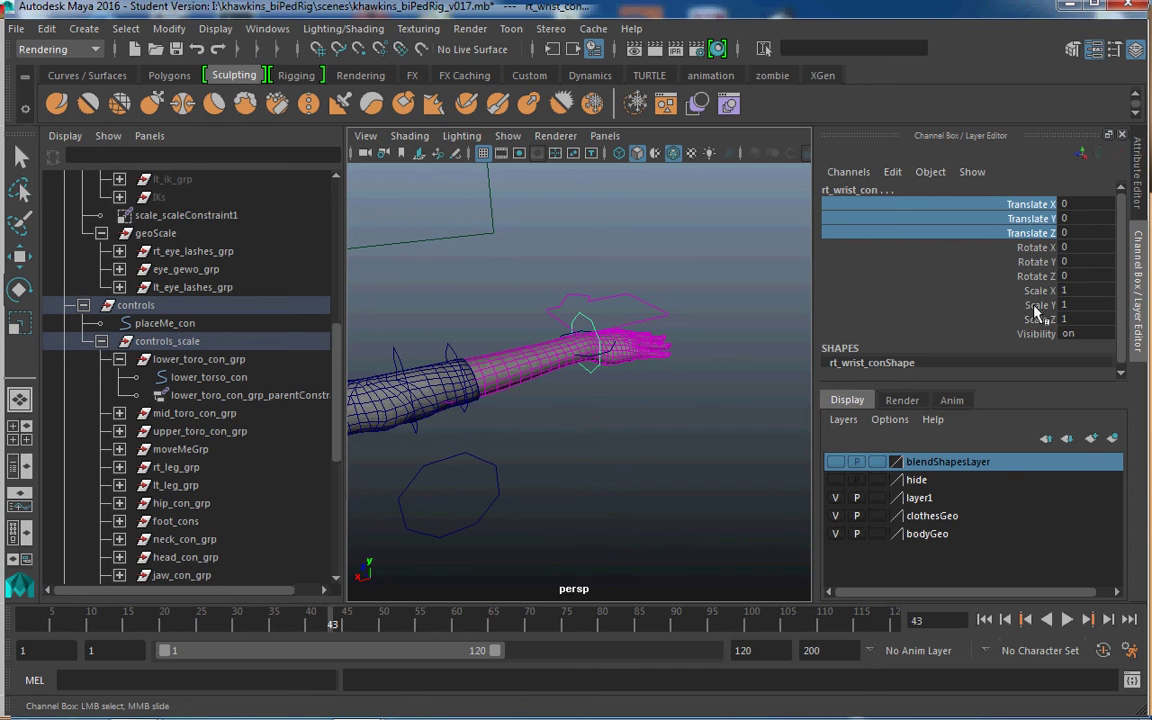
{"action": "left_click_drag", "start_coordinate": [1040, 290], "coordinate": [1038, 322], "text": "ctrl"}
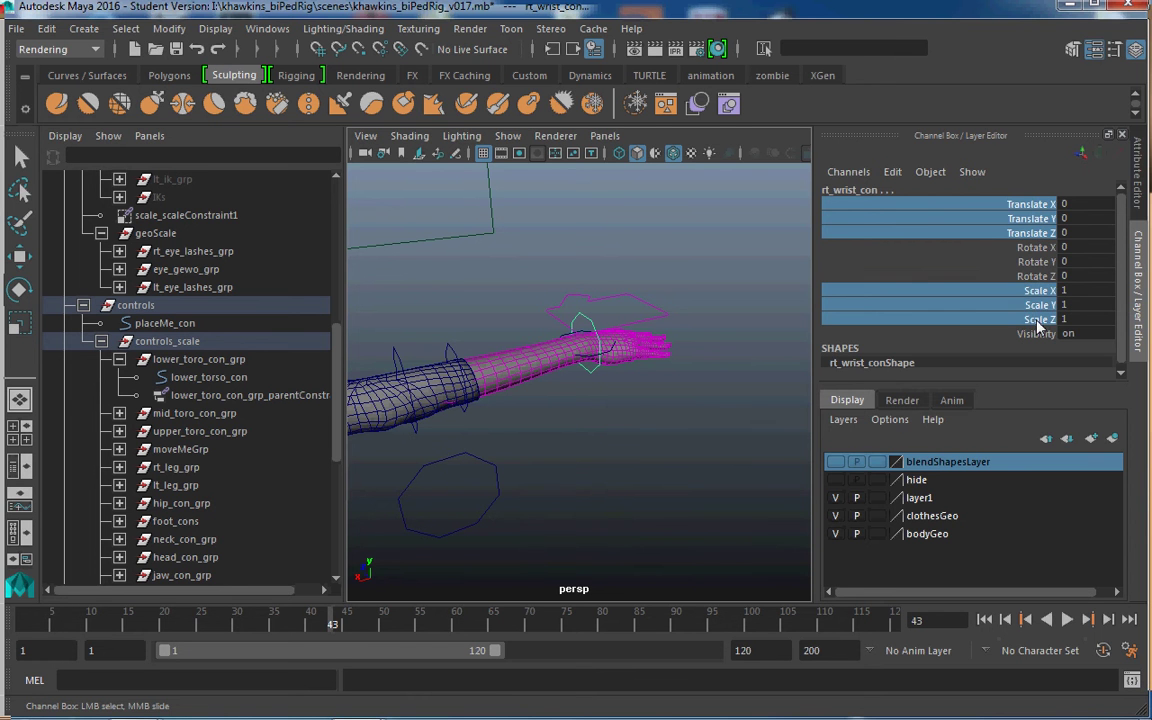
{"action": "right_click", "coordinate": [1034, 312]}
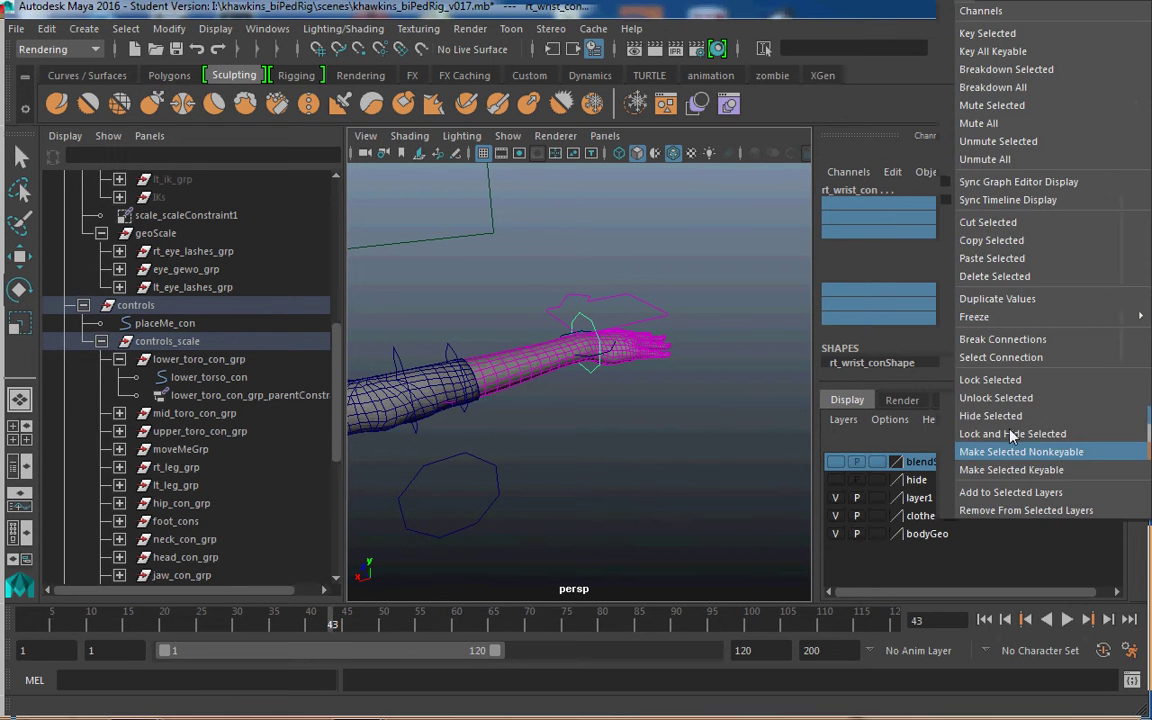
{"action": "left_click", "coordinate": [1012, 433]}
{"action": "key", "text": "e"}
{"action": "left_click_drag", "start_coordinate": [609, 357], "coordinate": [701, 459], "text": "alt"}
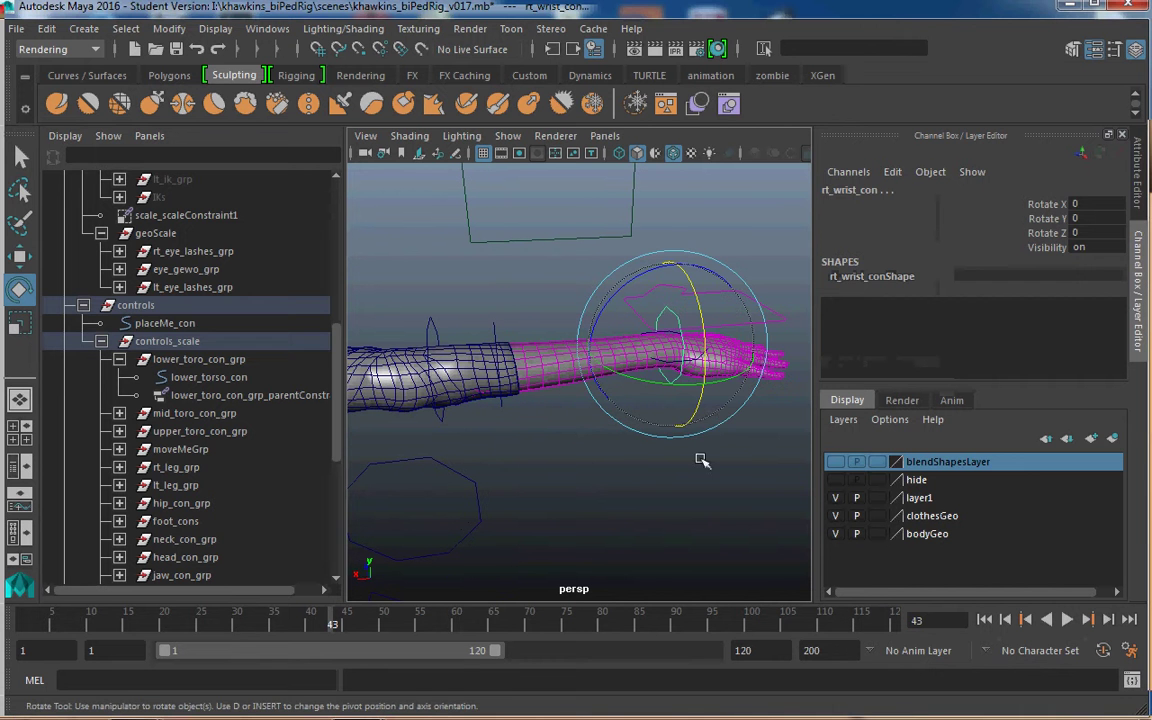
{"action": "left_click", "coordinate": [715, 497]}
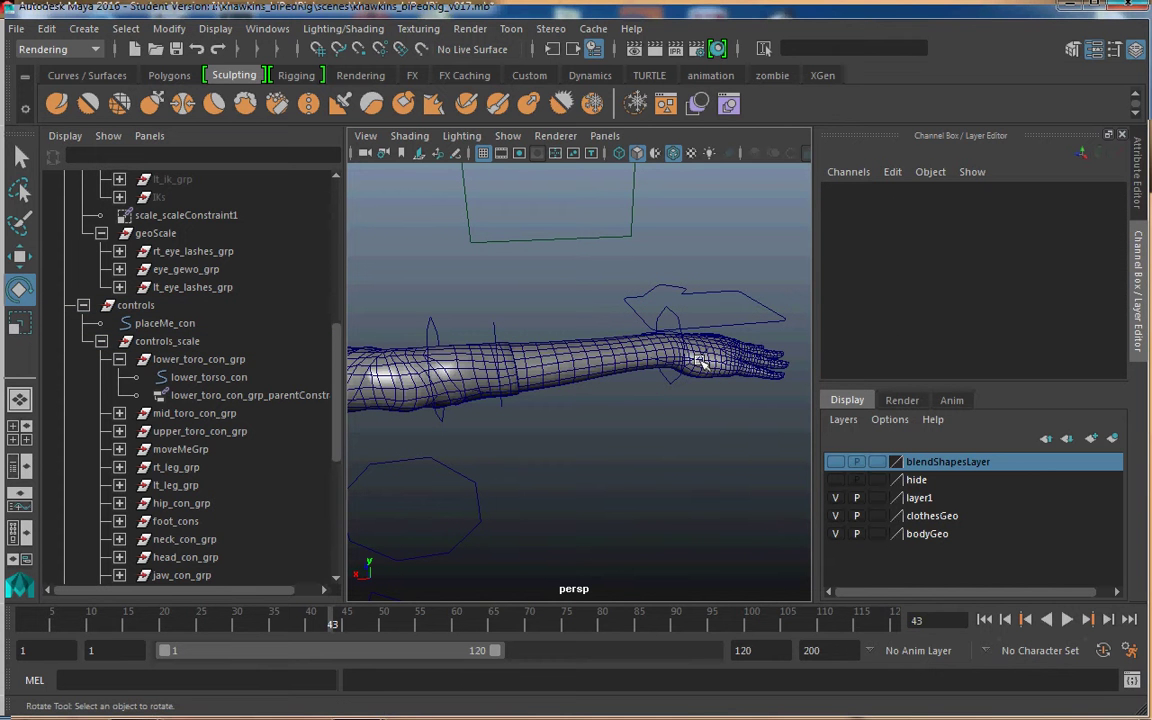
Lock and hide the rotate and scale channels of lt_ik_con and the matching right arm IK control together
{"action": "left_click", "coordinate": [703, 362]}
{"action": "middle_click_drag", "start_coordinate": [432, 410], "coordinate": [765, 388], "text": "alt"}
{"action": "mouse_move", "coordinate": [400, 350]}
{"action": "middle_mouse_down", "text": "alt"}
{"action": "mouse_move", "coordinate": [566, 345]}
{"action": "mouse_move", "coordinate": [686, 375]}
{"action": "middle_mouse_up", "text": "alt"}
{"action": "left_click_drag", "start_coordinate": [688, 375], "coordinate": [548, 375], "text": "alt"}
{"action": "left_click", "coordinate": [543, 378]}
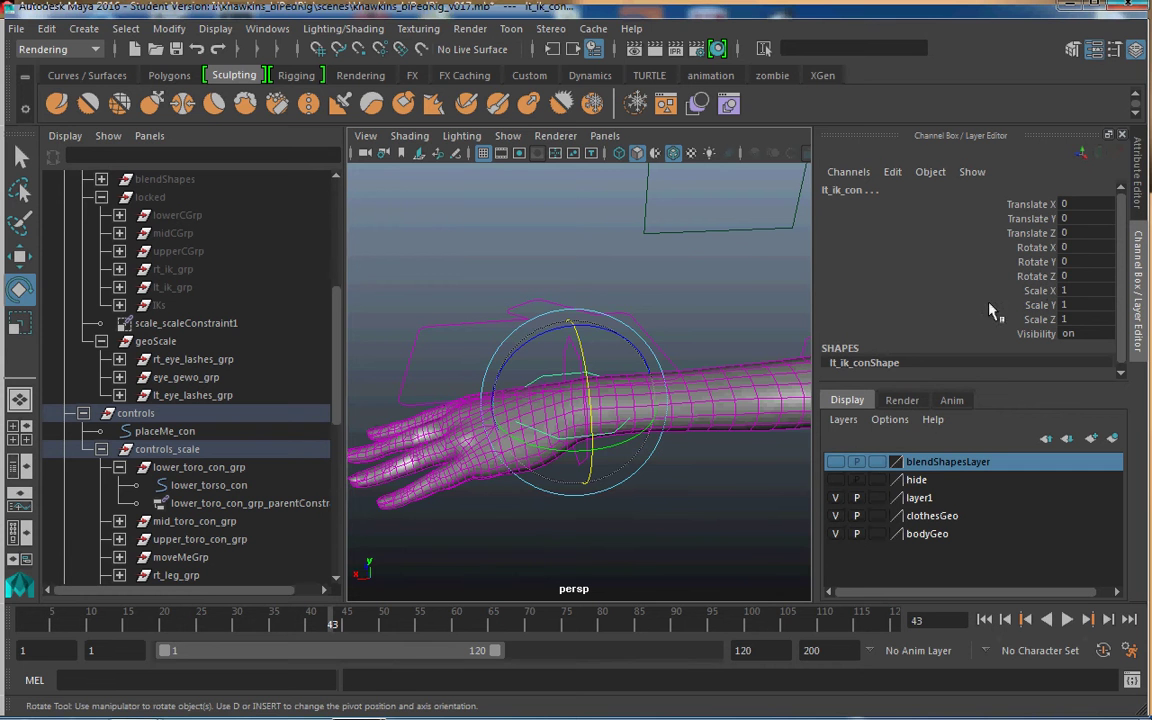
{"action": "scroll", "coordinate": [733, 471], "scroll_direction": "down", "scroll_amount": 3}
{"action": "middle_click_drag", "start_coordinate": [733, 471], "coordinate": [678, 467], "text": "alt"}
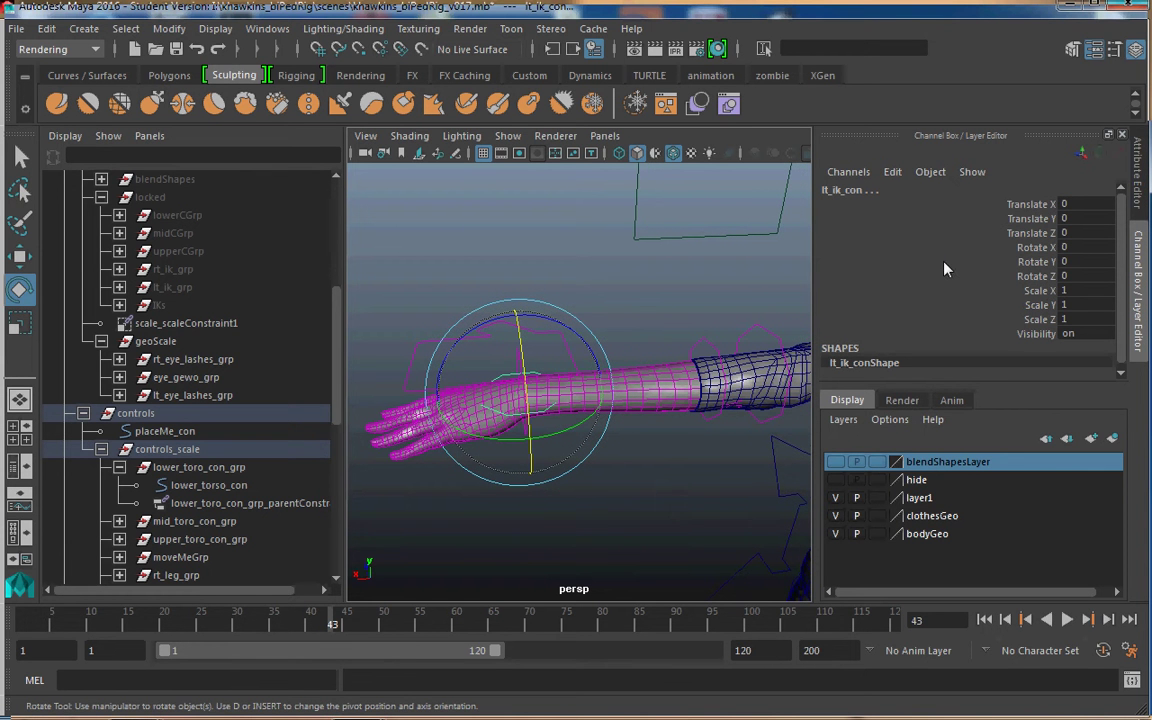
{"action": "left_click_drag", "start_coordinate": [1030, 204], "coordinate": [1030, 232]}
{"action": "left_click", "coordinate": [1027, 205]}
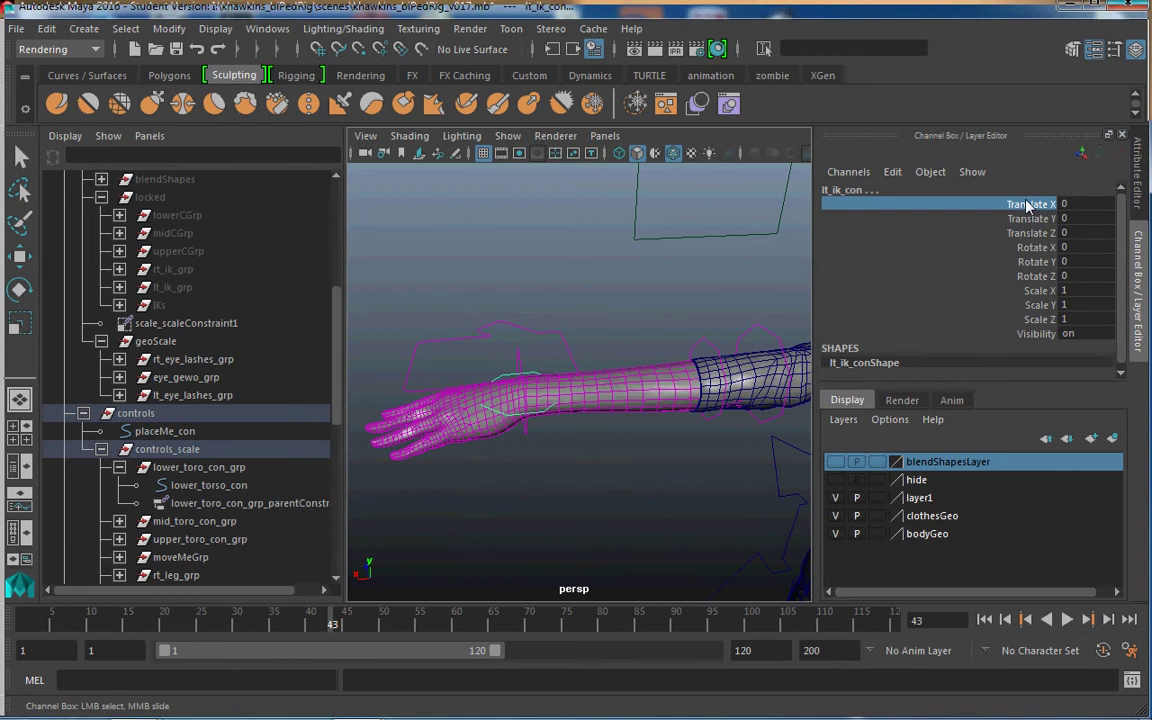
{"action": "left_click", "coordinate": [1020, 188]}
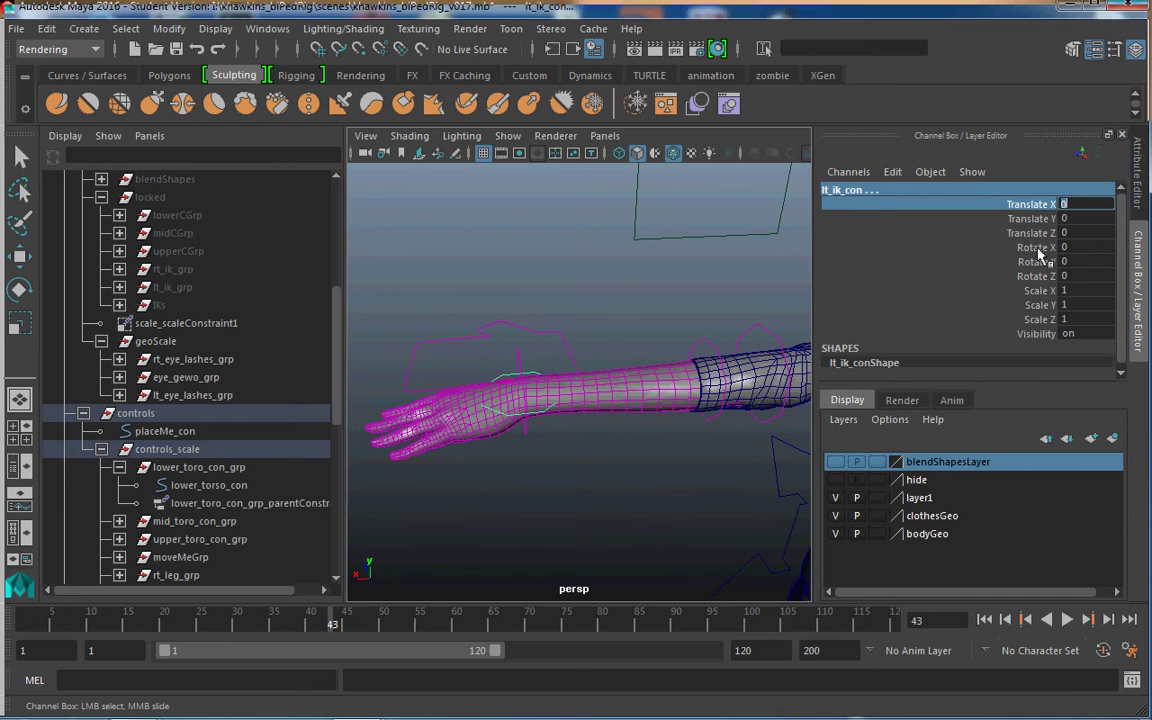
{"action": "left_click_drag", "start_coordinate": [1040, 251], "coordinate": [1041, 319]}
{"action": "right_click", "coordinate": [1015, 272]}
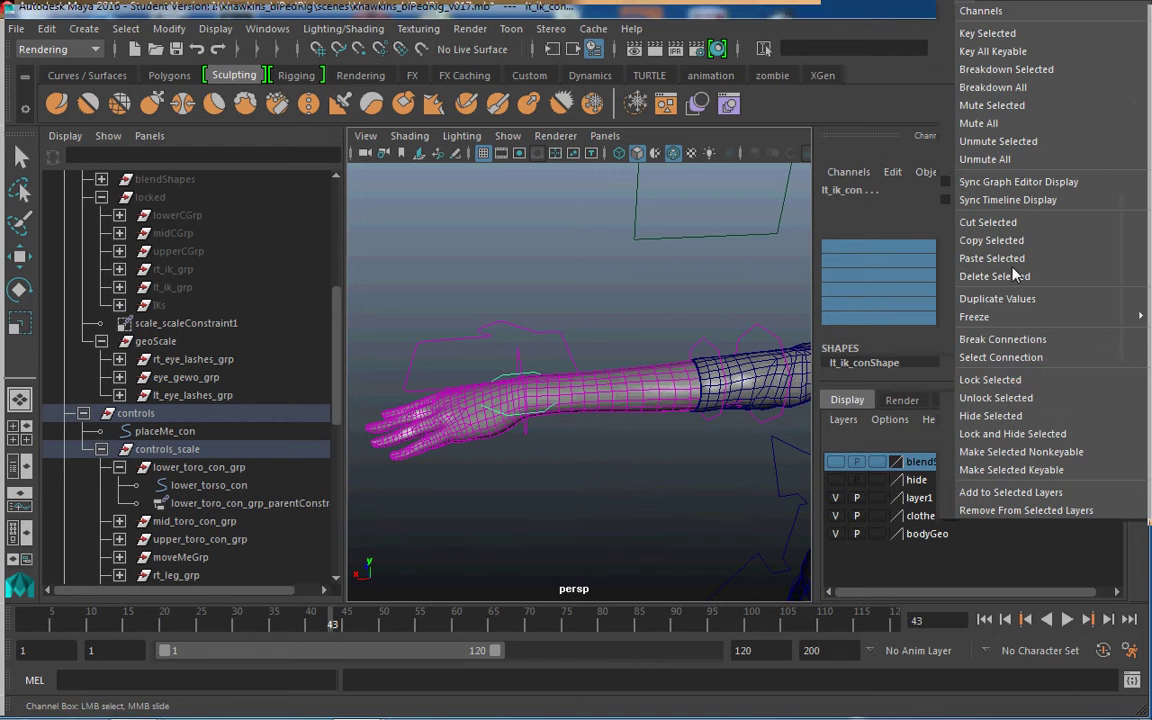
{"action": "left_click", "coordinate": [1052, 438]}
Lock and hide all translate, rotate and scale channels of both hand controls, rt_hand_CON and lt_hand_CON, together
{"action": "scroll", "coordinate": [651, 461], "scroll_direction": "down", "scroll_amount": 5}
{"action": "scroll", "coordinate": [612, 442], "scroll_direction": "up", "scroll_amount": 3}
{"action": "middle_click_drag", "start_coordinate": [650, 460], "coordinate": [577, 460], "text": "alt"}
{"action": "left_click_drag", "start_coordinate": [577, 460], "coordinate": [643, 463], "text": "alt"}
{"action": "scroll", "coordinate": [661, 486], "scroll_direction": "down", "scroll_amount": 2}
{"action": "left_click", "coordinate": [767, 283]}
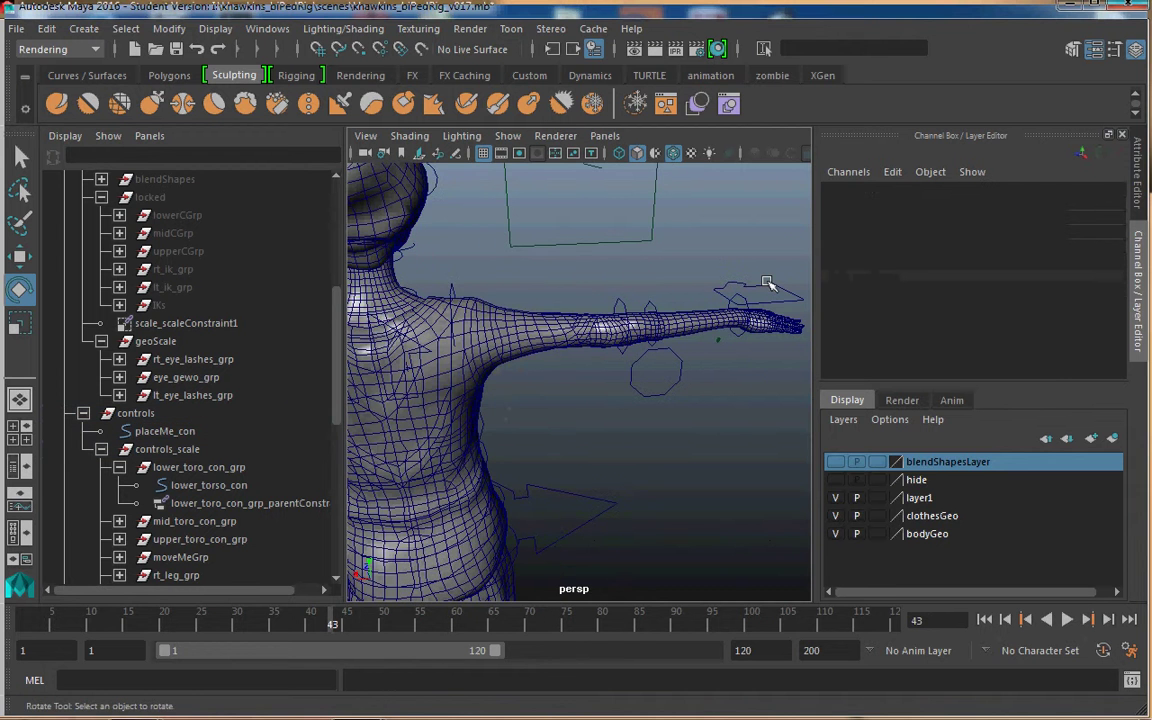
{"action": "left_click", "coordinate": [682, 353]}
{"action": "scroll", "coordinate": [620, 424], "scroll_direction": "down", "scroll_amount": 5}
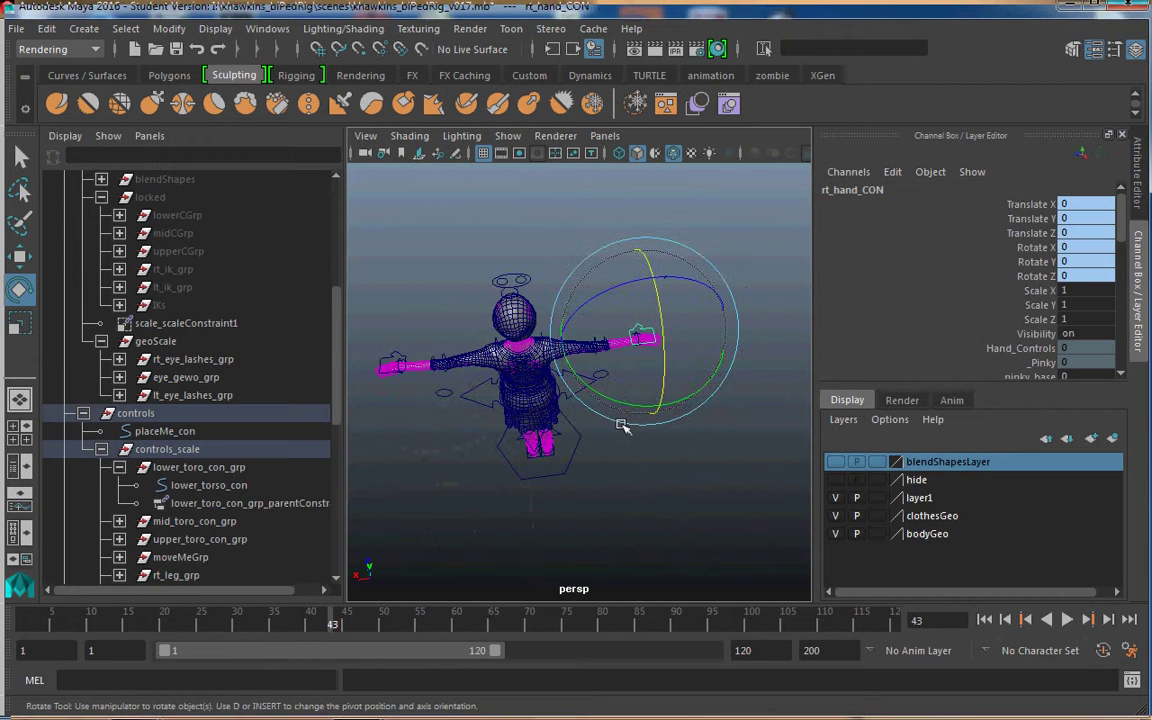
{"action": "left_click_drag", "start_coordinate": [620, 424], "coordinate": [499, 395], "text": "alt"}
{"action": "scroll", "coordinate": [609, 396], "scroll_direction": "up", "scroll_amount": 5}
{"action": "scroll", "coordinate": [597, 424], "scroll_direction": "down", "scroll_amount": 5}
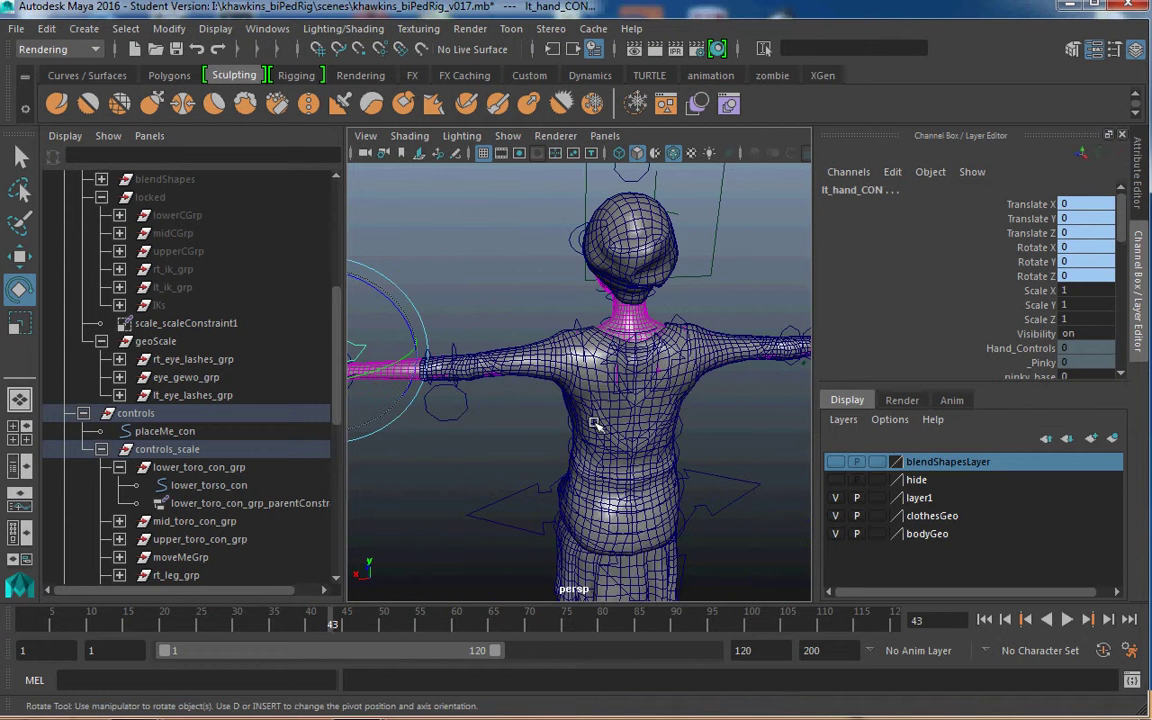
{"action": "middle_click_drag", "start_coordinate": [597, 424], "coordinate": [458, 400], "text": "alt"}
{"action": "scroll", "coordinate": [458, 400], "scroll_direction": "up", "scroll_amount": 5}
{"action": "left_click_drag", "start_coordinate": [560, 420], "coordinate": [656, 402], "text": "alt"}
{"action": "middle_click_drag", "start_coordinate": [656, 402], "coordinate": [654, 438], "text": "alt"}
{"action": "left_click_drag", "start_coordinate": [652, 437], "coordinate": [663, 494], "text": "alt"}
{"action": "left_click_drag", "start_coordinate": [648, 442], "coordinate": [687, 432], "text": "alt"}
{"action": "scroll", "coordinate": [614, 416], "scroll_direction": "up", "scroll_amount": 3}
{"action": "scroll", "coordinate": [614, 416], "scroll_direction": "down", "scroll_amount": 4}
{"action": "scroll", "coordinate": [687, 432], "scroll_direction": "down", "scroll_amount": 3}
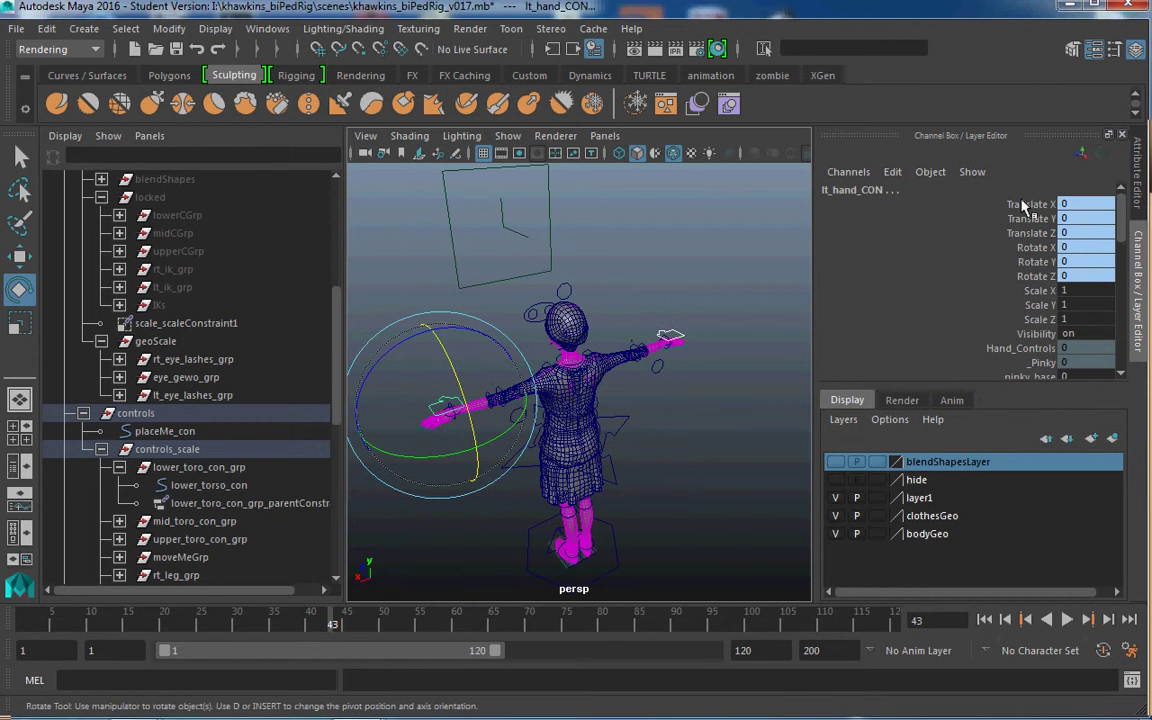
{"action": "left_click_drag", "start_coordinate": [1028, 204], "coordinate": [1034, 276]}
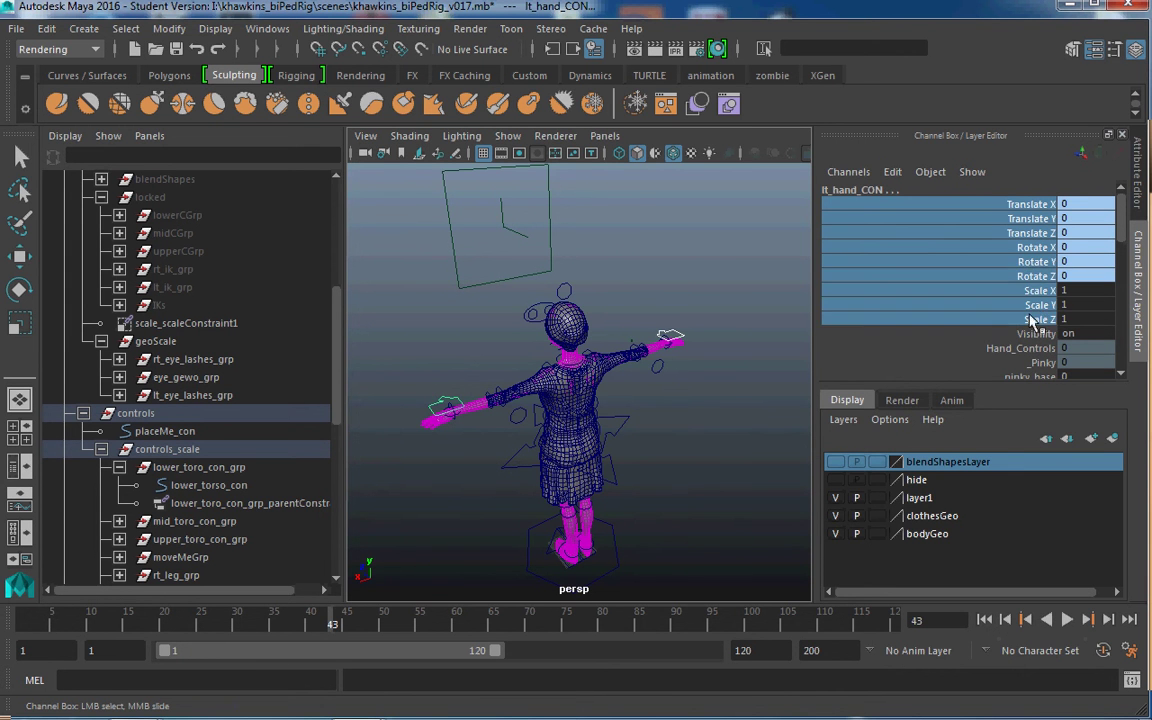
{"action": "right_click", "coordinate": [938, 266]}
{"action": "left_click", "coordinate": [1018, 438]}
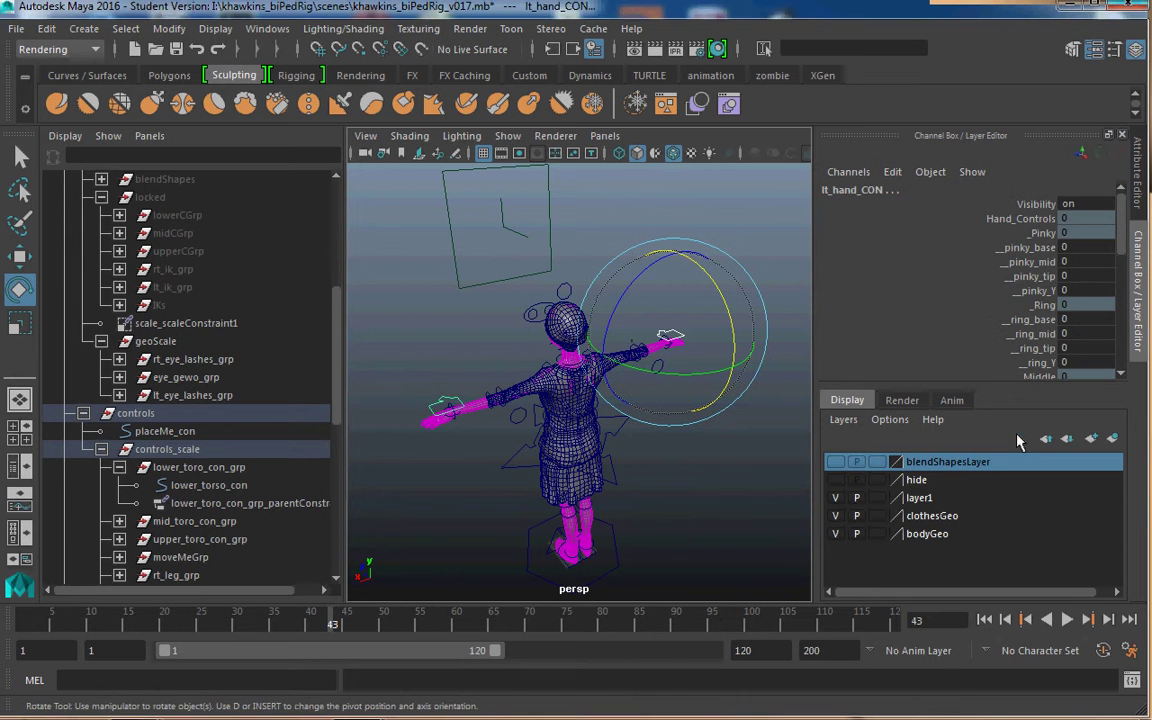
Lock and hide the rotate and scale channels of both pole vector controls, lt_pv_con and rt_pv_con, together
{"action": "scroll", "coordinate": [684, 488], "scroll_direction": "up", "scroll_amount": 4}
{"action": "left_click", "coordinate": [465, 436]}
{"action": "left_click", "coordinate": [466, 436]}
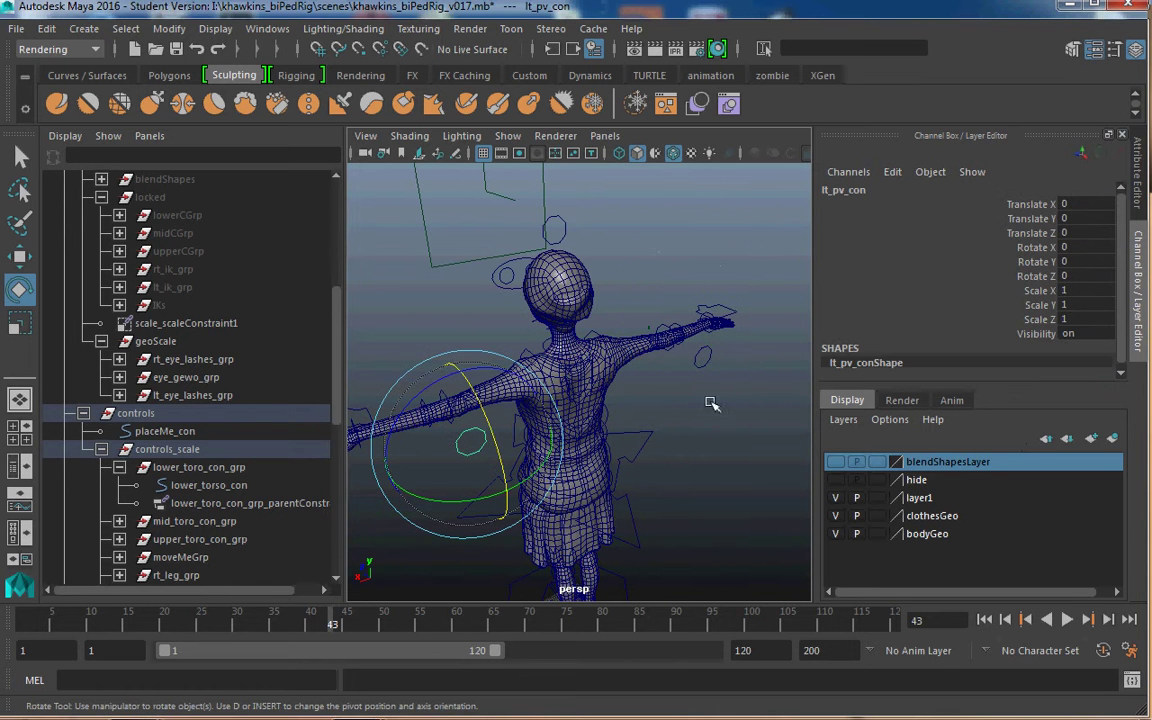
{"action": "left_click", "coordinate": [705, 357]}
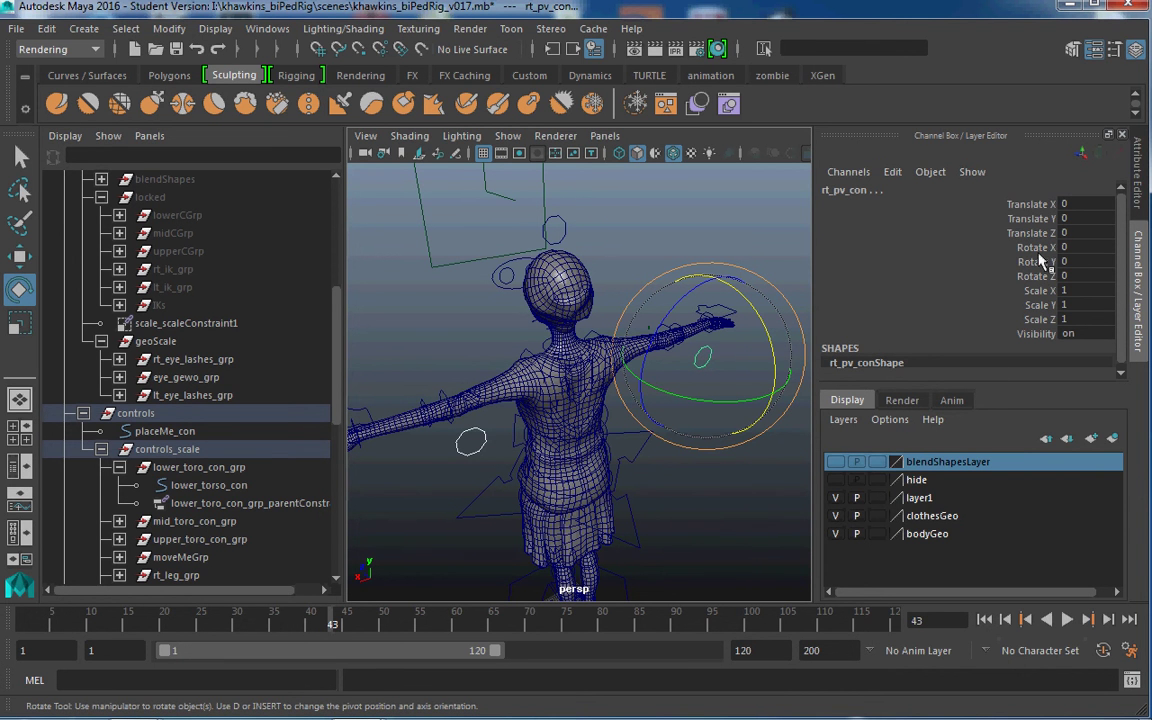
{"action": "left_click_drag", "start_coordinate": [1035, 247], "coordinate": [1035, 318]}
{"action": "right_click", "coordinate": [1035, 291]}
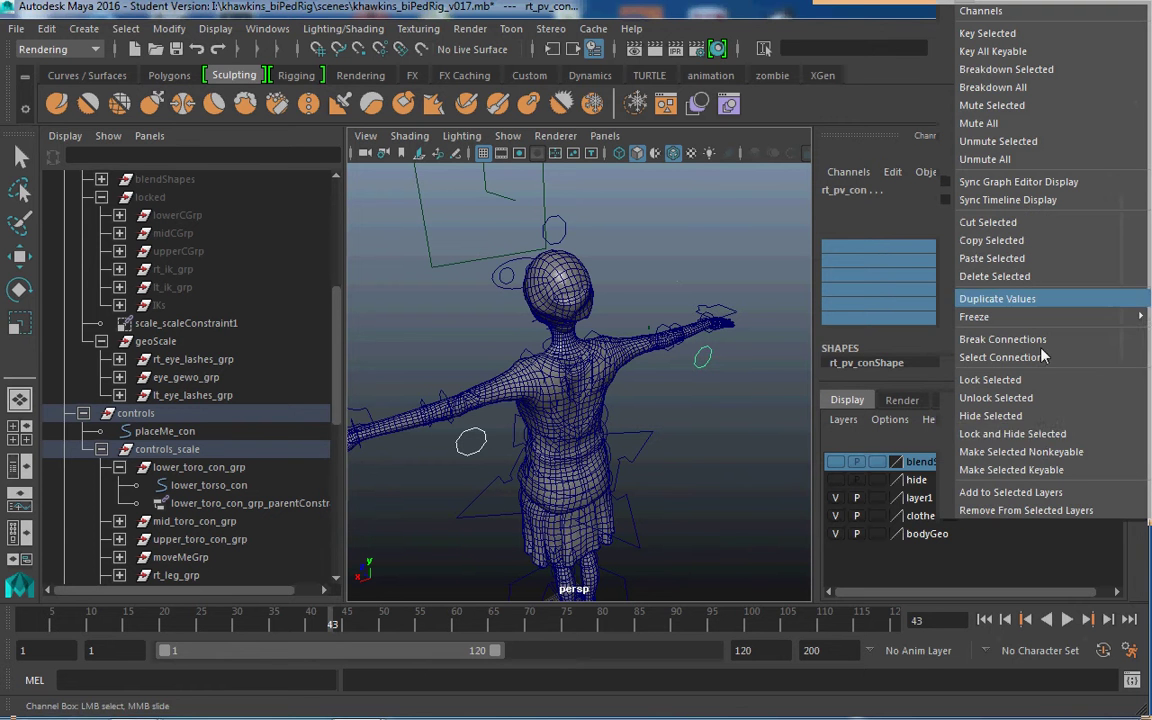
{"action": "left_click", "coordinate": [1043, 434]}
Examine the character rig from several sides, from the back and shoulder round to the front
{"action": "right_click_drag", "start_coordinate": [788, 373], "coordinate": [655, 388], "text": "alt"}
{"action": "left_click_drag", "start_coordinate": [655, 388], "coordinate": [522, 404], "text": "alt"}
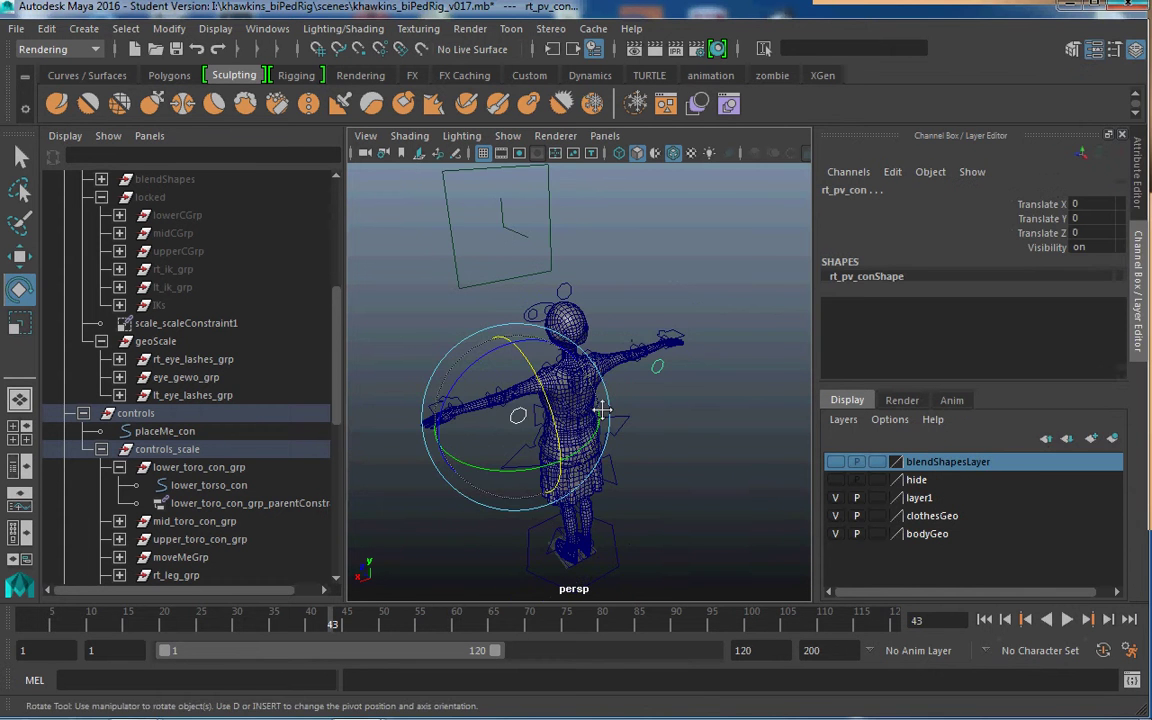
{"action": "middle_click_drag", "start_coordinate": [604, 411], "coordinate": [640, 335], "text": "alt"}
{"action": "right_click_drag", "start_coordinate": [510, 385], "coordinate": [599, 393], "text": "alt"}
{"action": "left_click_drag", "start_coordinate": [599, 393], "coordinate": [531, 491], "text": "alt"}
{"action": "middle_click_drag", "start_coordinate": [531, 491], "coordinate": [505, 590], "text": "alt"}
{"action": "left_click_drag", "start_coordinate": [537, 445], "coordinate": [715, 432], "text": "alt"}
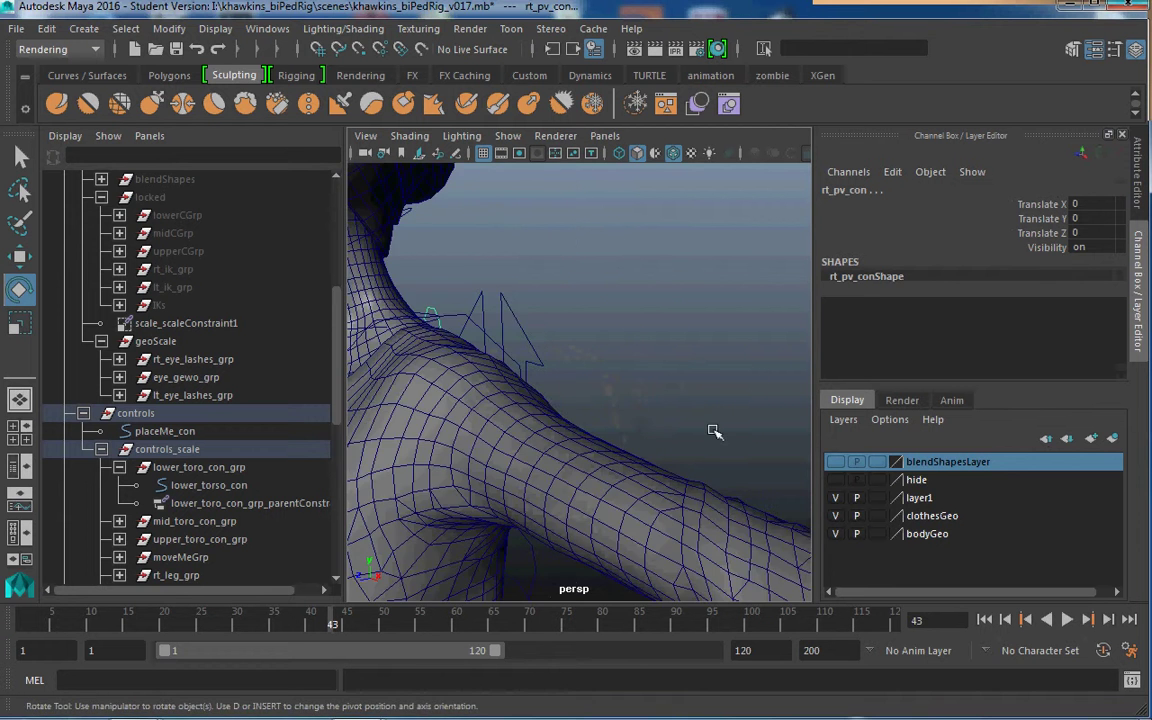
{"action": "right_click_drag", "start_coordinate": [715, 432], "coordinate": [580, 415], "text": "alt"}
{"action": "middle_click_drag", "start_coordinate": [607, 345], "coordinate": [603, 260], "text": "alt"}
{"action": "left_click_drag", "start_coordinate": [610, 360], "coordinate": [362, 368], "text": "alt"}
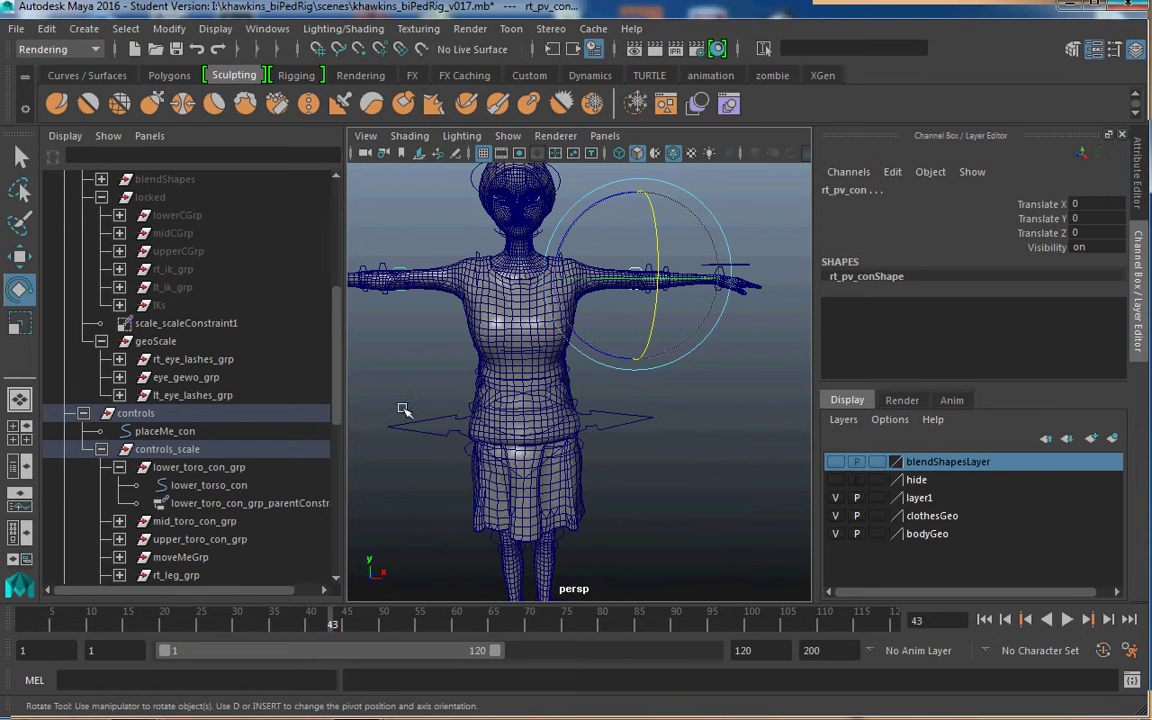
Collapse the controls group and the scale group with its geoScale, locked, skeleton and joints_grp subgroups in the scene hierarchy
{"action": "left_click", "coordinate": [101, 449]}
{"action": "left_click", "coordinate": [83, 413]}
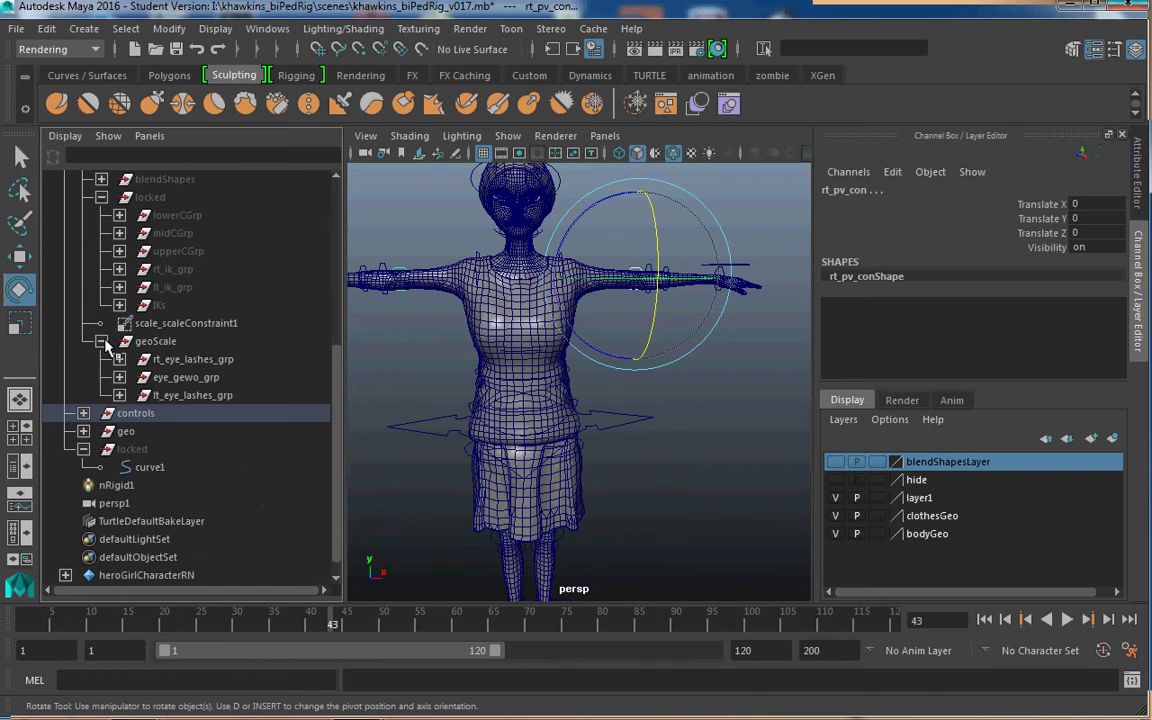
{"action": "scroll", "coordinate": [103, 500], "scroll_direction": "up", "scroll_amount": 6}
{"action": "left_click", "coordinate": [101, 503]}
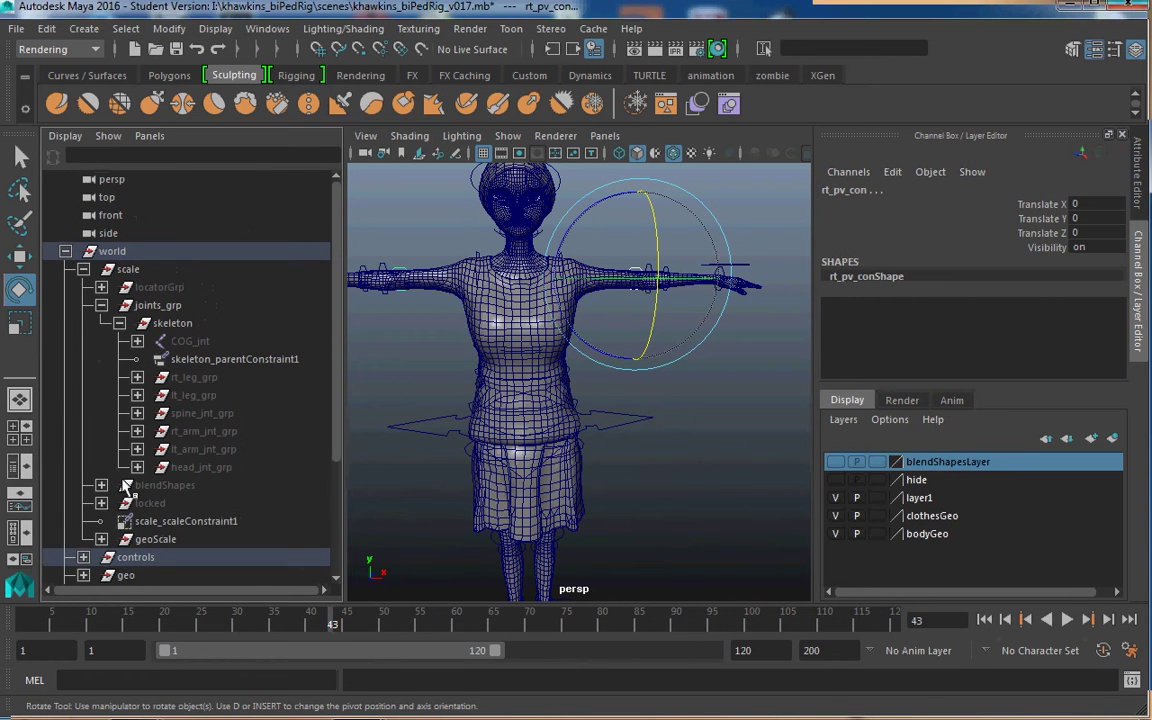
{"action": "left_click", "coordinate": [119, 324]}
{"action": "left_click", "coordinate": [101, 305]}
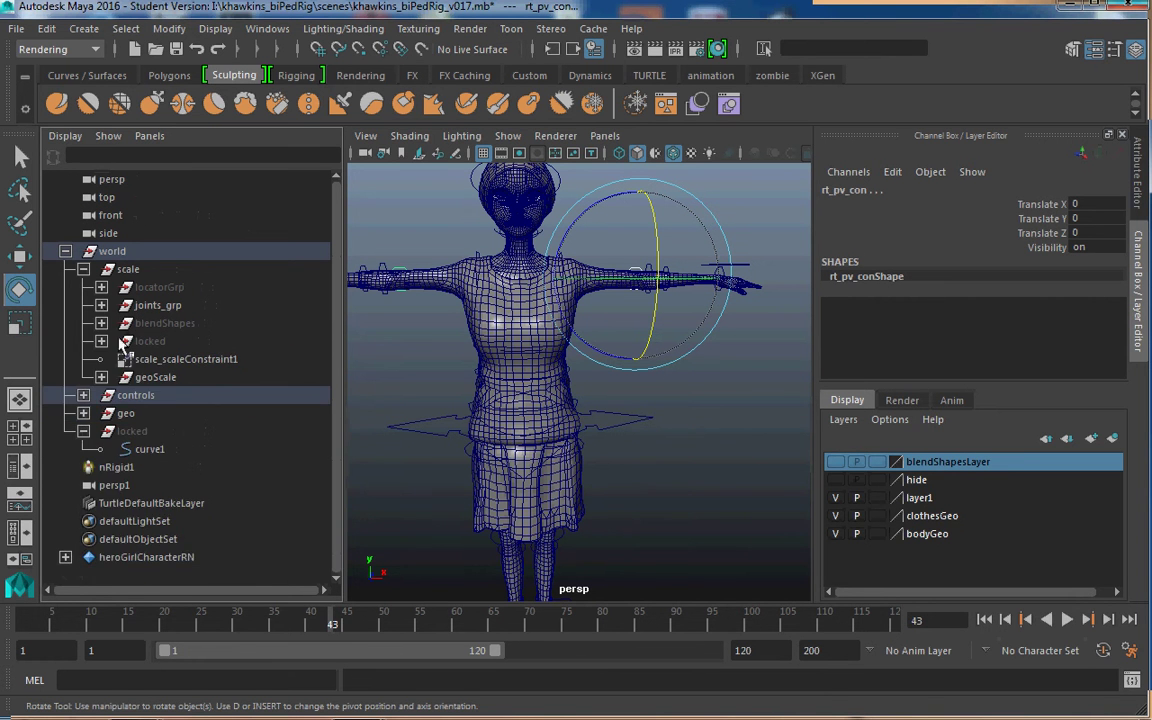
{"action": "left_click", "coordinate": [83, 269]}
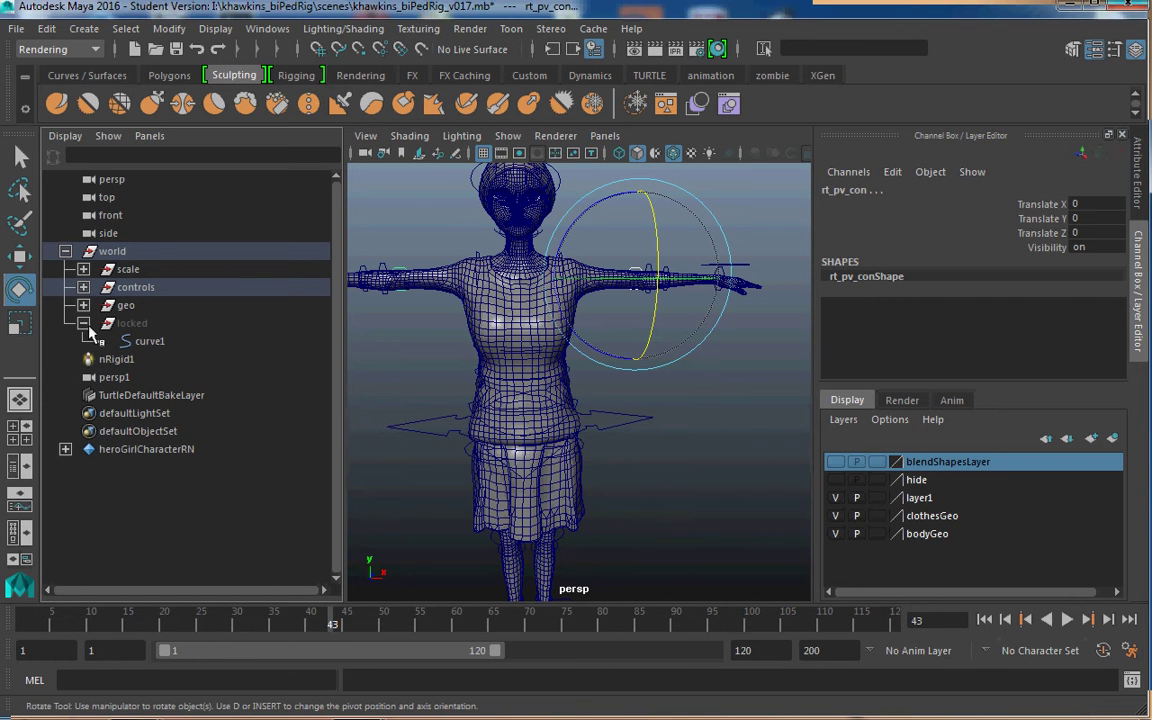
Select curve1 in the world's locked group and make the hide layer visible to examine it around the character
{"action": "left_click", "coordinate": [140, 341]}
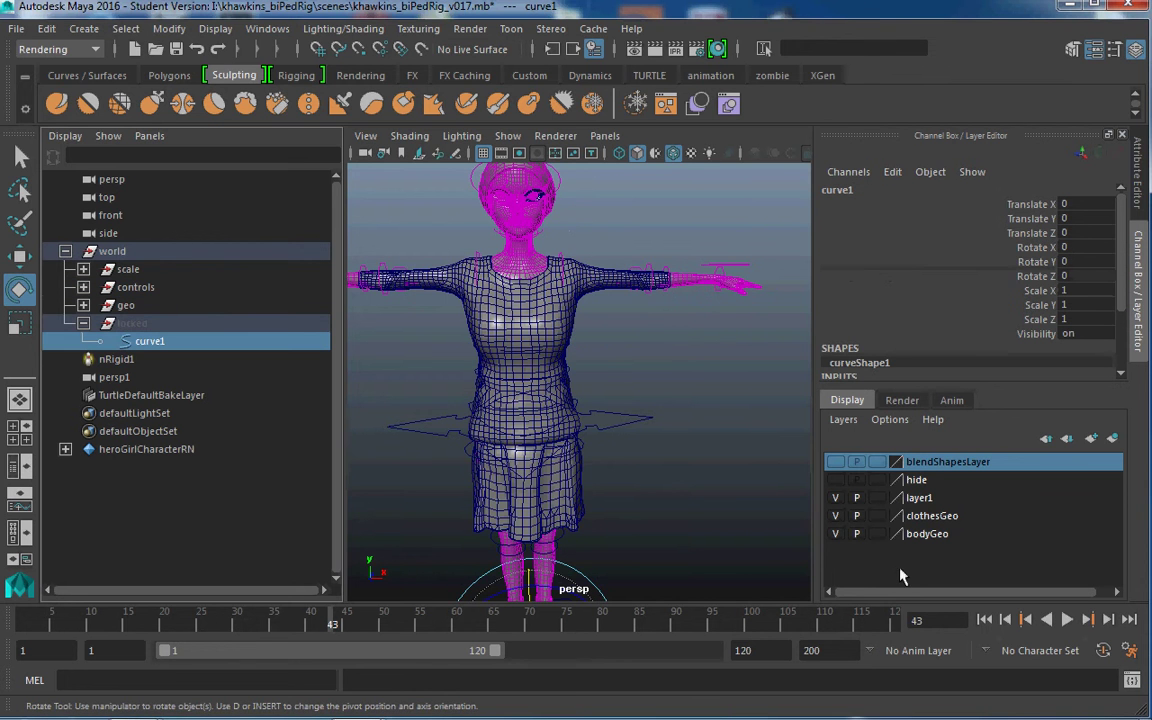
{"action": "middle_click_drag", "start_coordinate": [630, 540], "coordinate": [630, 442], "text": "alt"}
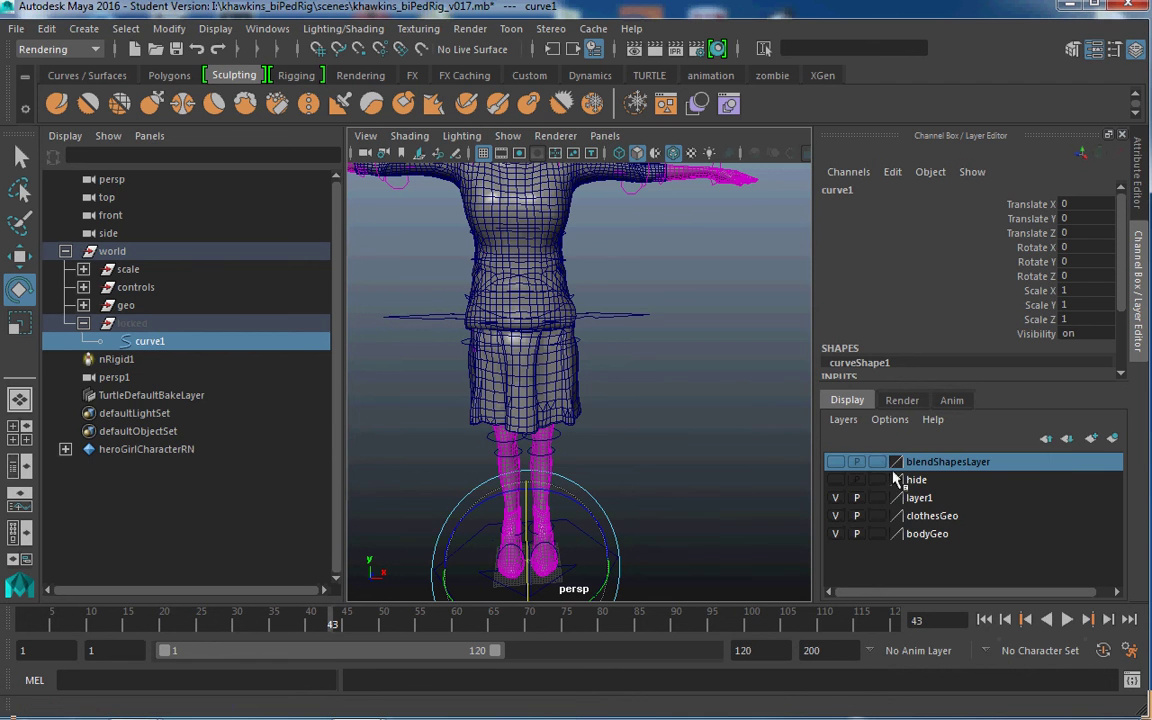
{"action": "left_click", "coordinate": [836, 482]}
{"action": "right_click_drag", "start_coordinate": [648, 432], "coordinate": [605, 393], "text": "alt"}
{"action": "scroll", "coordinate": [605, 393], "scroll_direction": "down", "scroll_amount": 4}
{"action": "middle_click_drag", "start_coordinate": [605, 393], "coordinate": [609, 432], "text": "alt"}
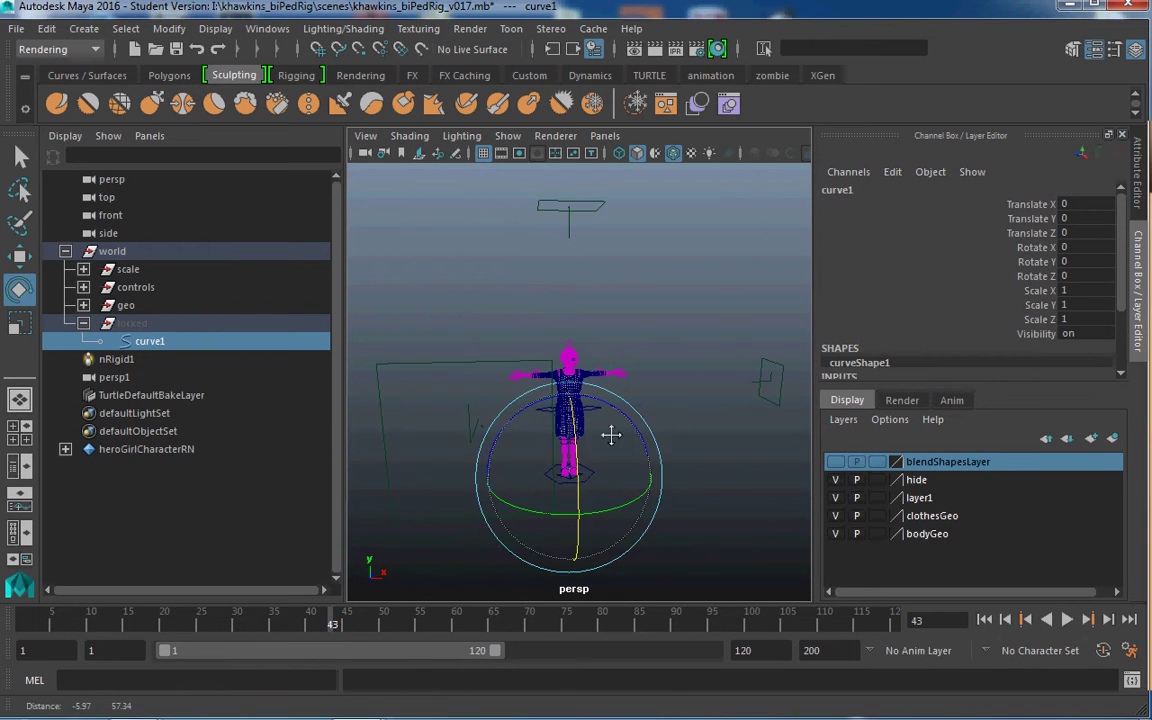
{"action": "scroll", "coordinate": [612, 432], "scroll_direction": "up", "scroll_amount": 12}
{"action": "scroll", "coordinate": [614, 432], "scroll_direction": "down", "scroll_amount": 5}
{"action": "left_click_drag", "start_coordinate": [614, 432], "coordinate": [652, 419], "text": "alt"}
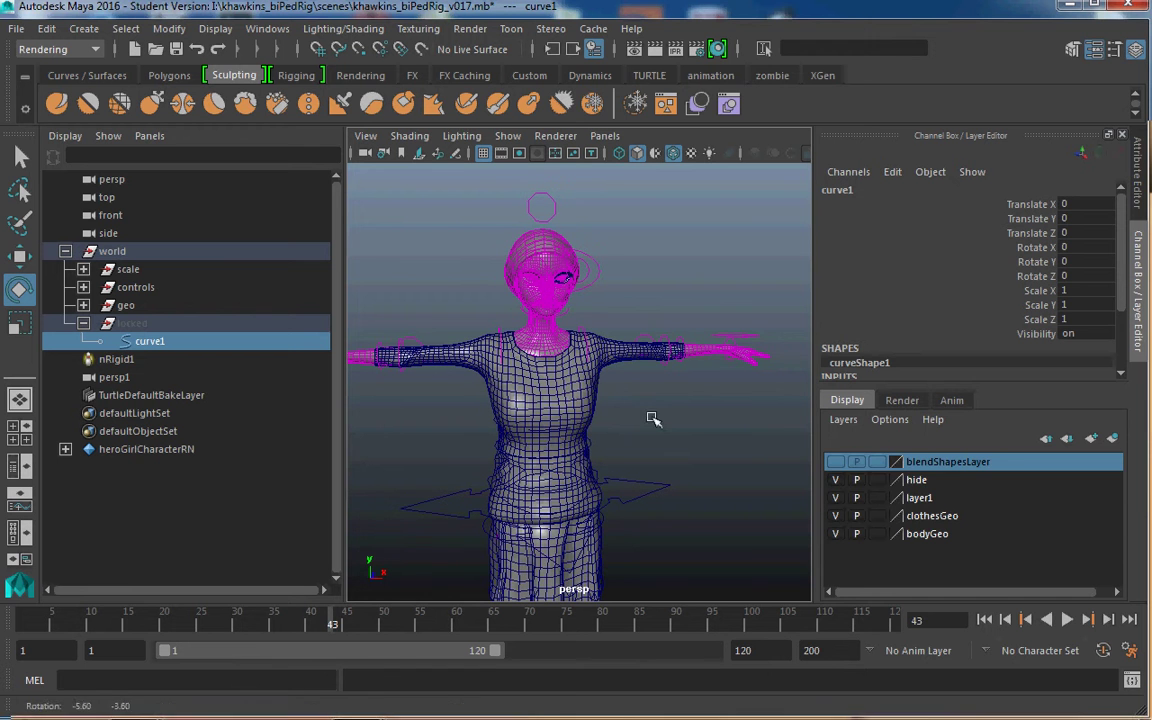
Add curve1 to the hide layer, set the layer to reference and turn off its visibility
{"action": "left_click", "coordinate": [918, 480]}
{"action": "right_click", "coordinate": [935, 480]}
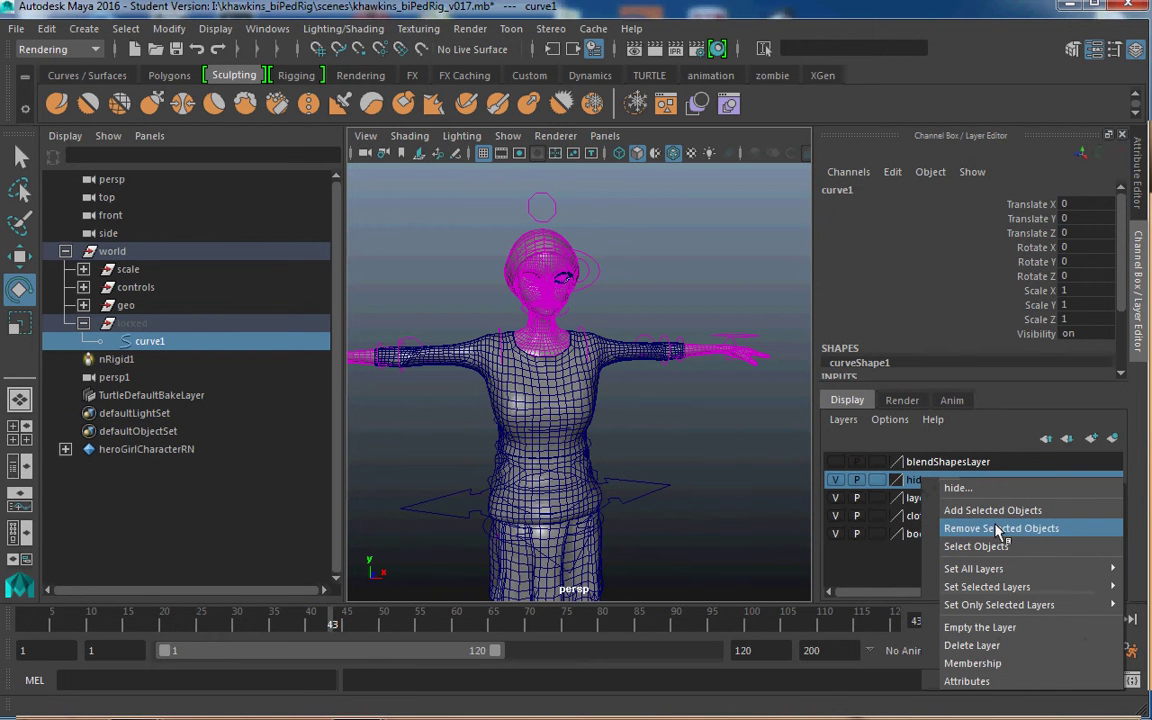
{"action": "left_click", "coordinate": [990, 511]}
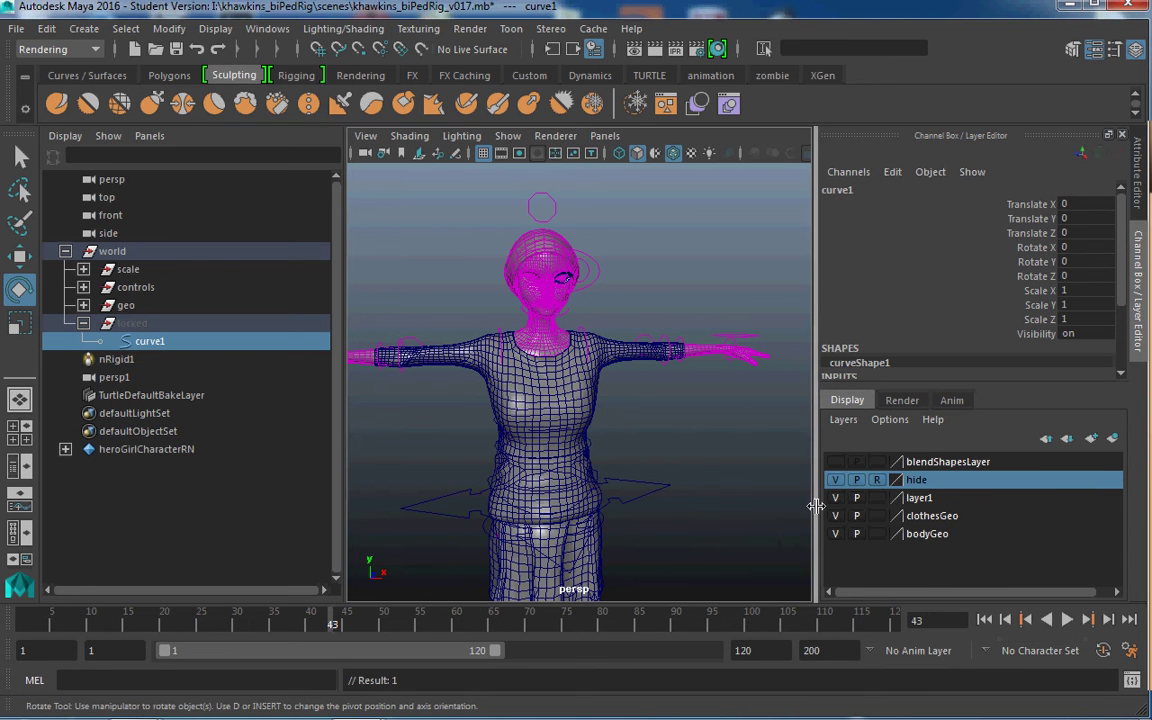
{"action": "left_click", "coordinate": [835, 480]}
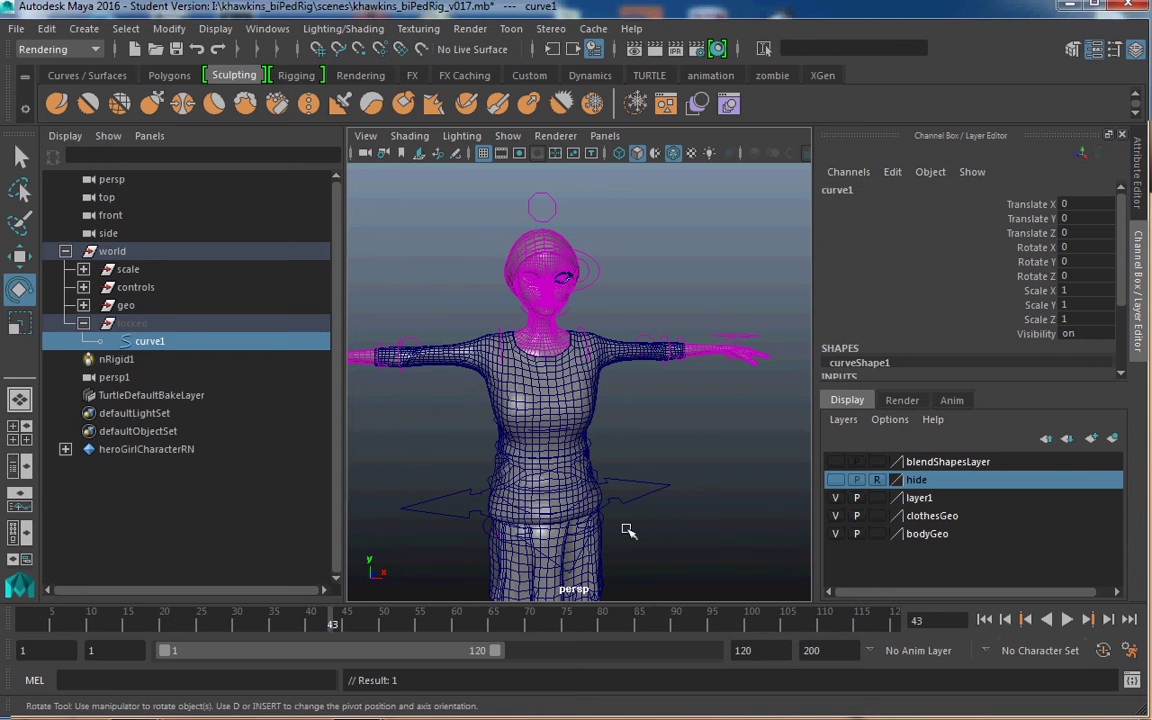
Select the geo group and check what the bodyGeo, clothesGeo and blendShapesLayer layers contain by toggling each one's visibility
{"action": "left_click", "coordinate": [144, 308]}
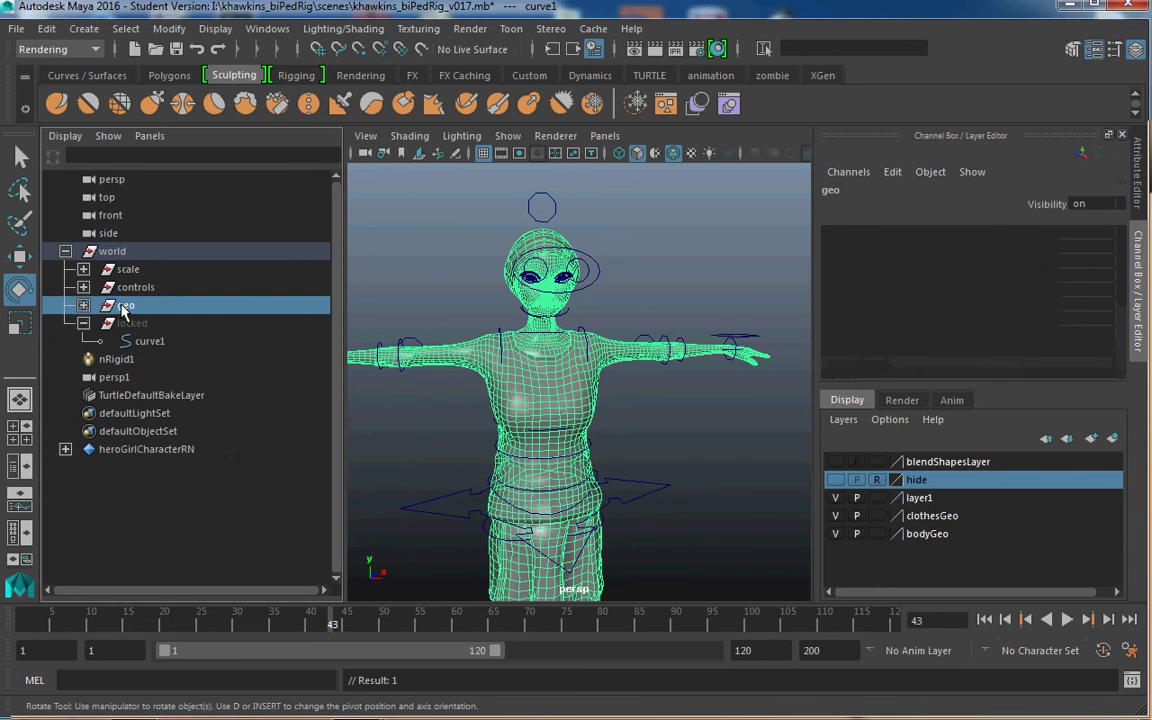
{"action": "left_click", "coordinate": [835, 534]}
{"action": "left_click", "coordinate": [835, 534]}
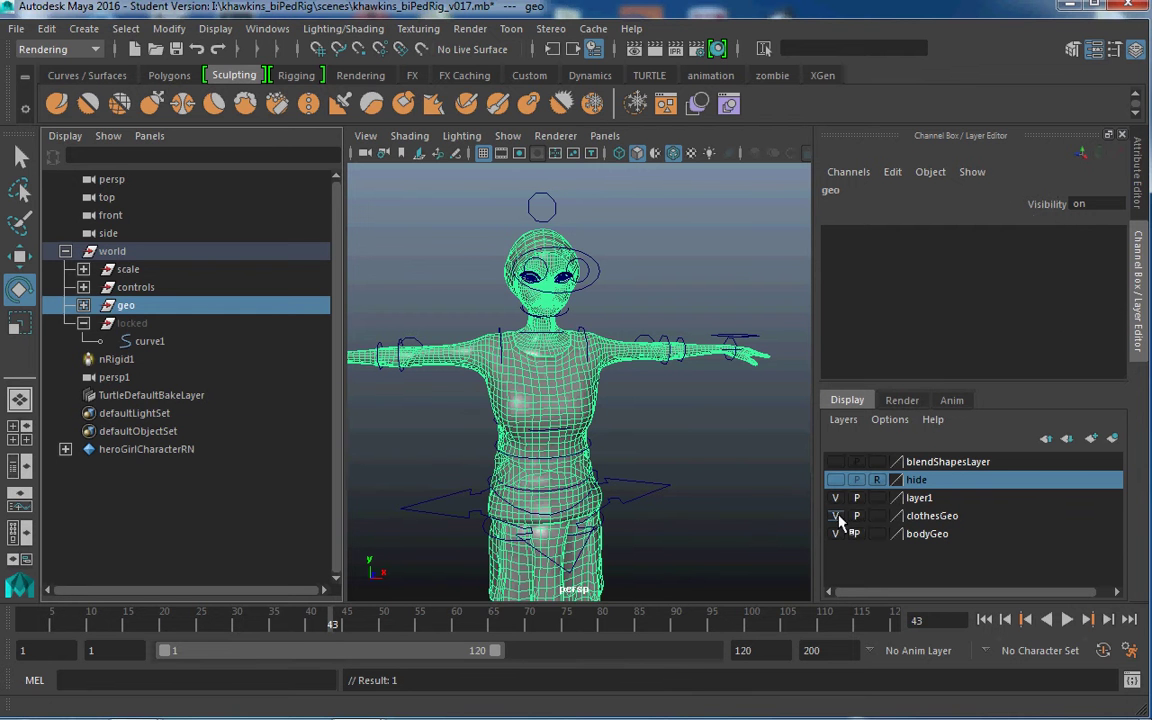
{"action": "left_click", "coordinate": [836, 516]}
{"action": "left_click", "coordinate": [836, 516]}
{"action": "left_click", "coordinate": [836, 462]}
{"action": "left_click", "coordinate": [836, 462]}
Move blendShapesLayer two places down the layer order, placing it between layer1 and clothesGeo
{"action": "left_click", "coordinate": [948, 462]}
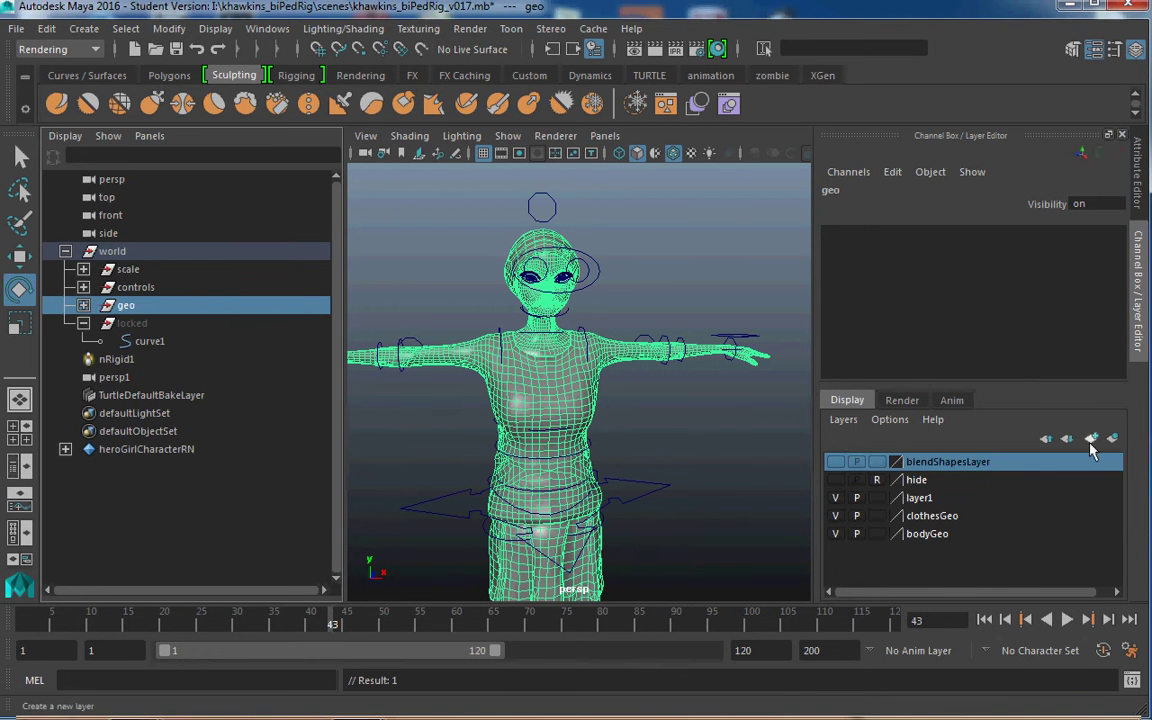
{"action": "left_click", "coordinate": [1067, 439]}
{"action": "left_click", "coordinate": [1067, 439]}
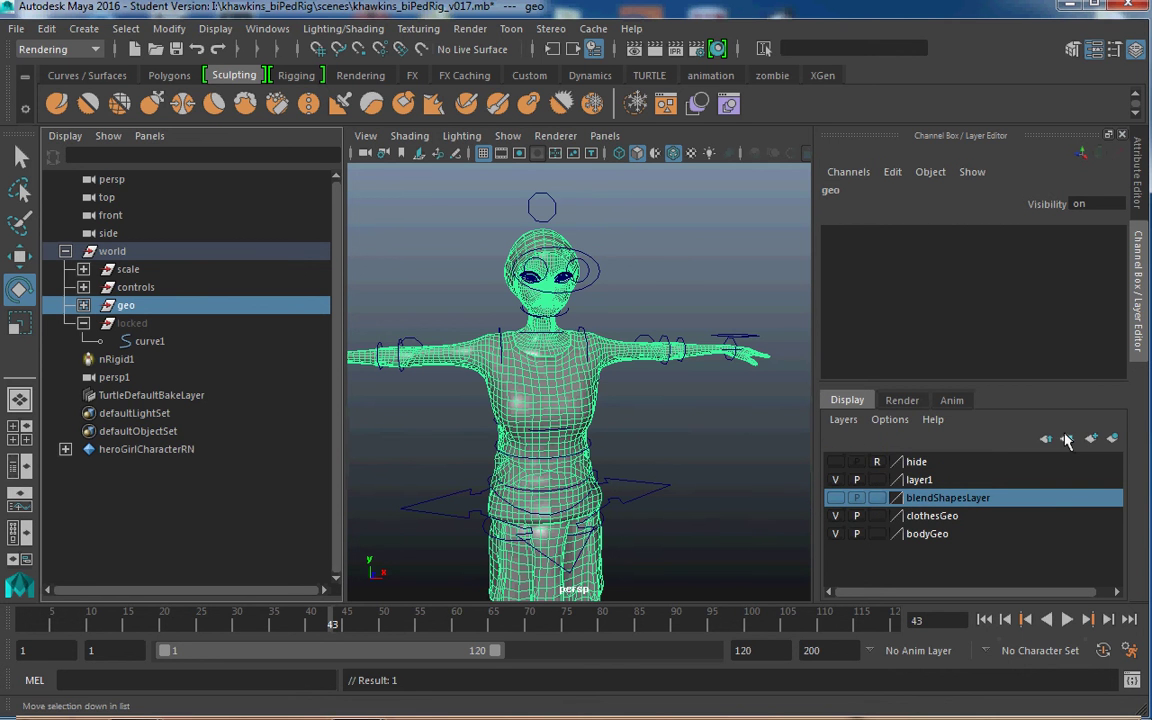
Add all groups from lowerCGrp to IKs inside the scale group's locked group to the hide layer
{"action": "left_click", "coordinate": [916, 462]}
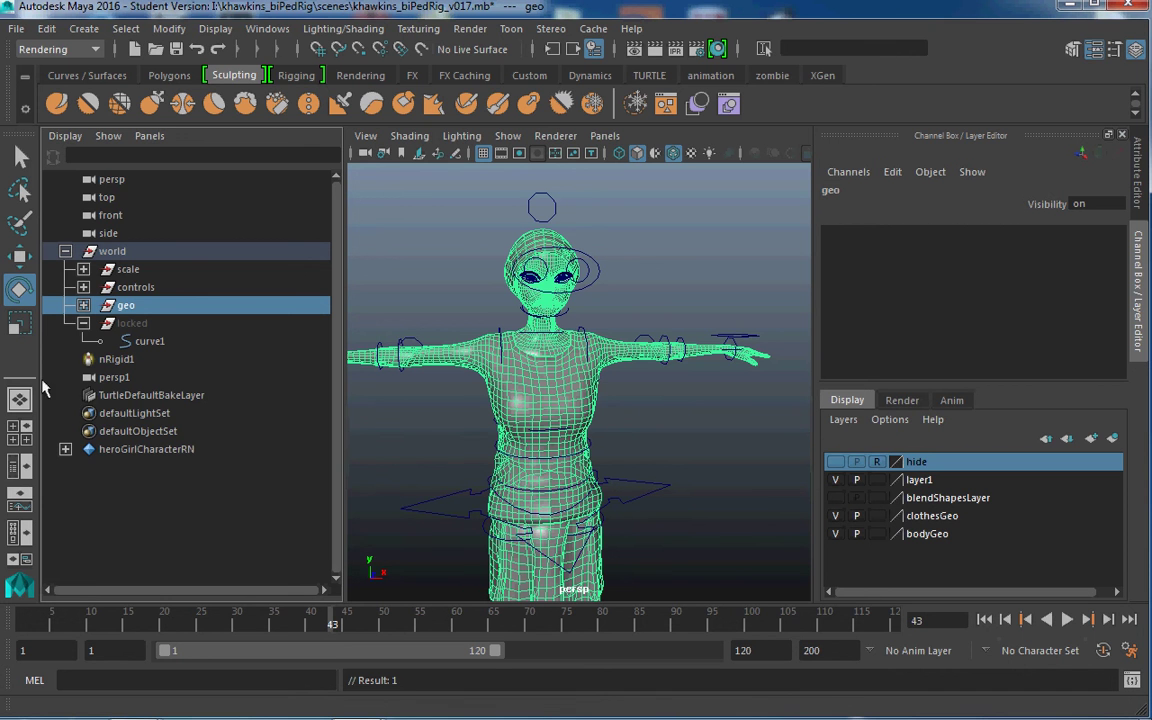
{"action": "left_click", "coordinate": [83, 269]}
{"action": "left_click", "coordinate": [101, 341]}
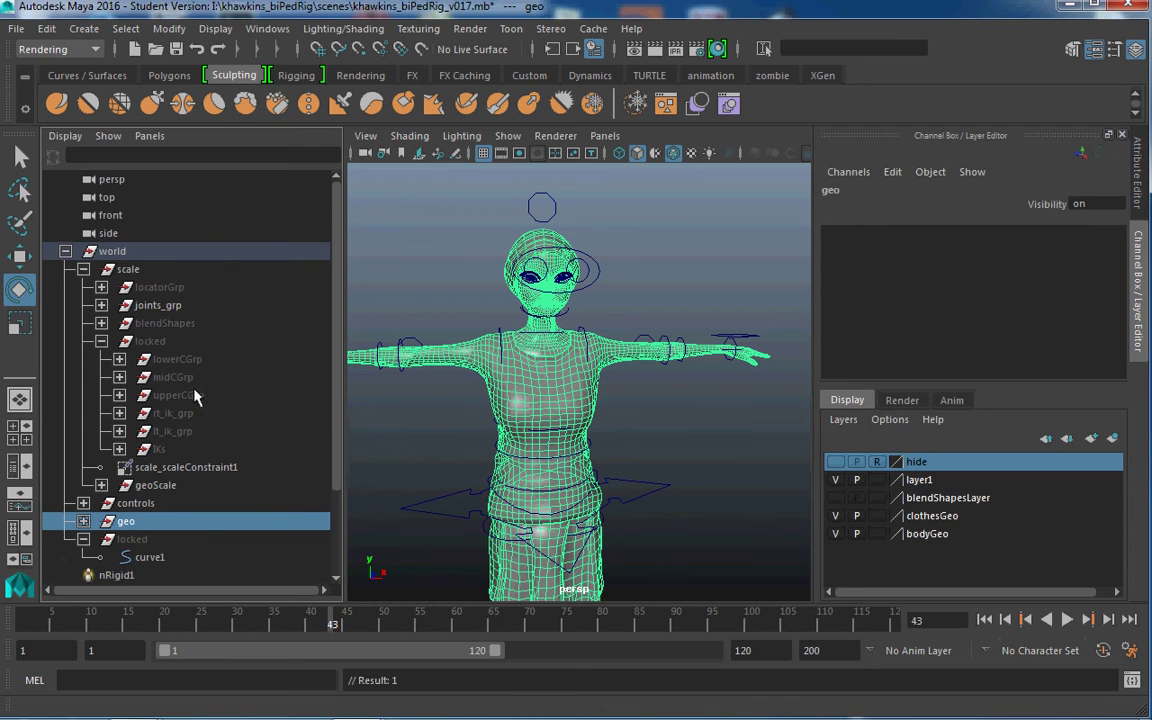
{"action": "left_click", "coordinate": [176, 359]}
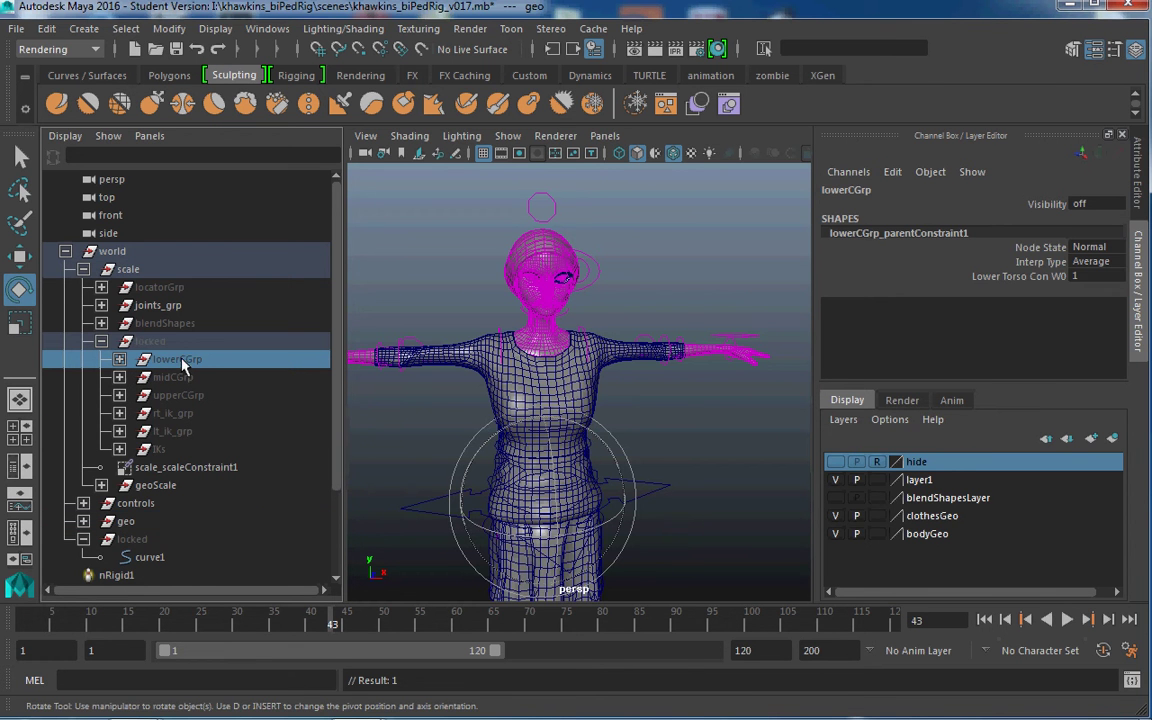
{"action": "left_click", "coordinate": [165, 450], "text": "shift"}
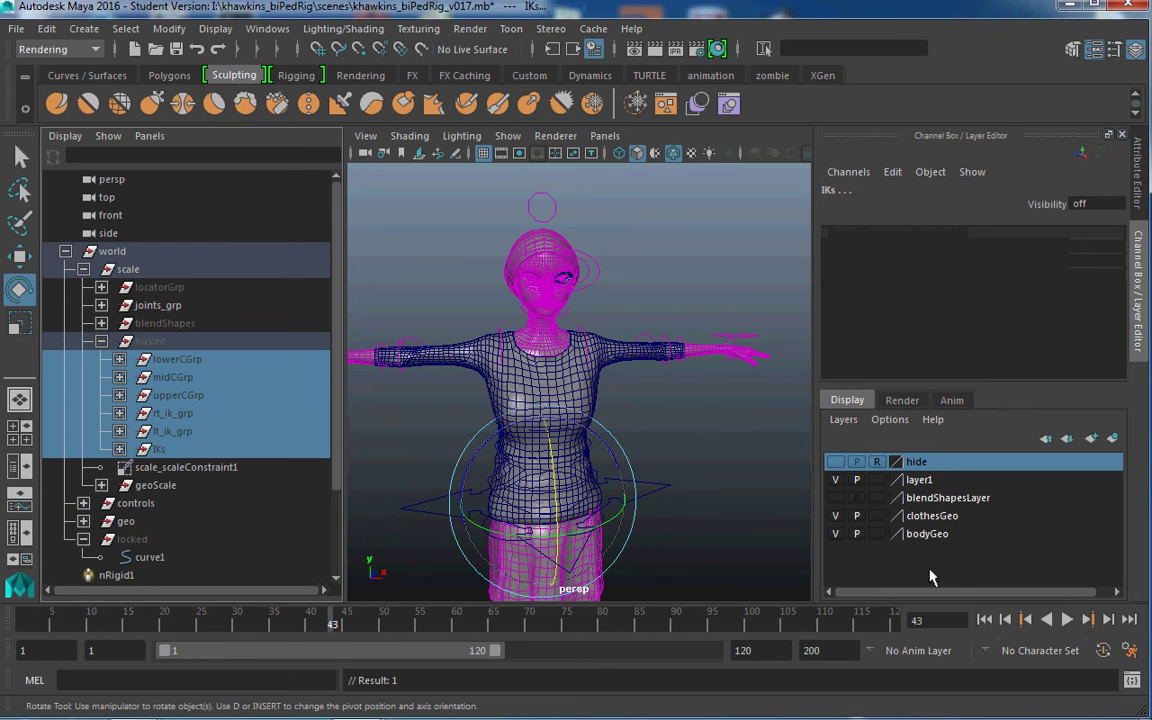
{"action": "right_click", "coordinate": [935, 462]}
{"action": "left_click", "coordinate": [956, 493]}
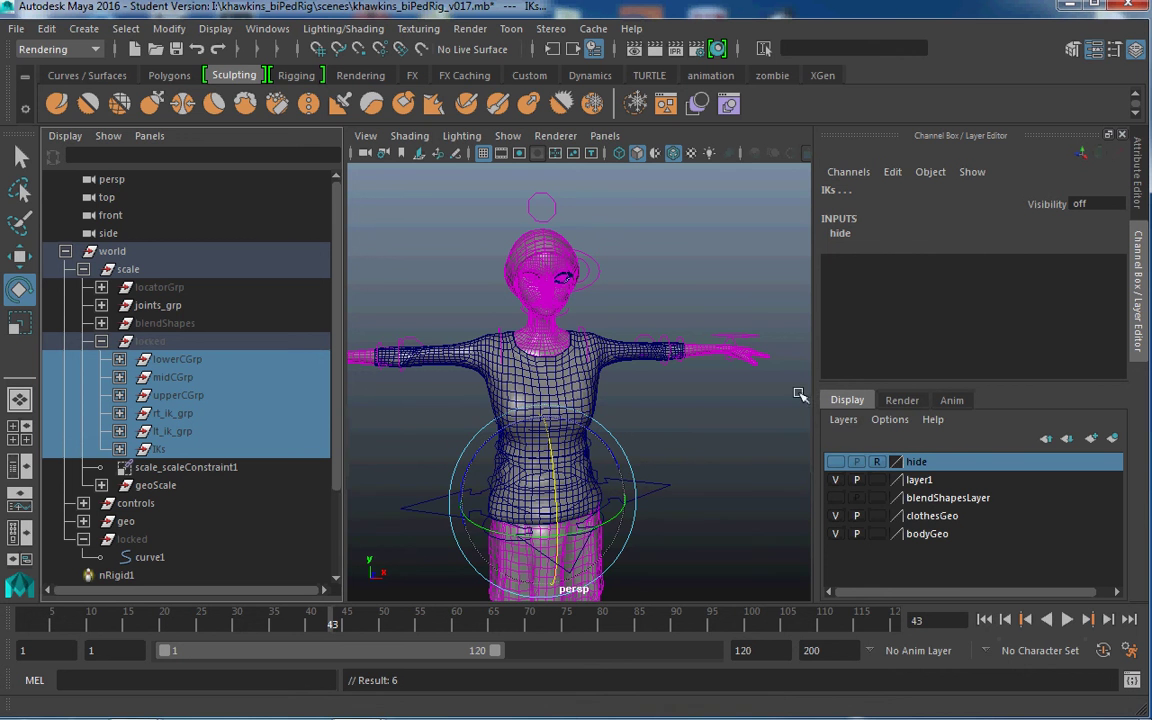
Create three new empty display layers
{"action": "middle_click_drag", "start_coordinate": [711, 500], "coordinate": [739, 432], "text": "alt"}
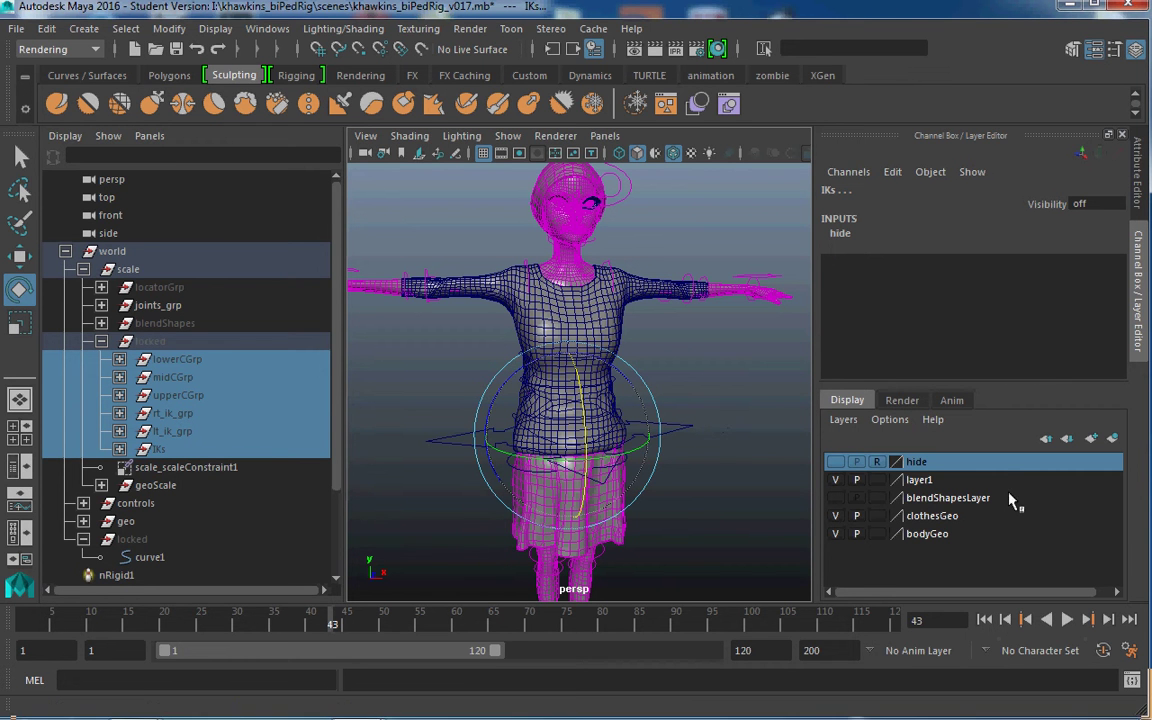
{"action": "left_click", "coordinate": [1091, 439]}
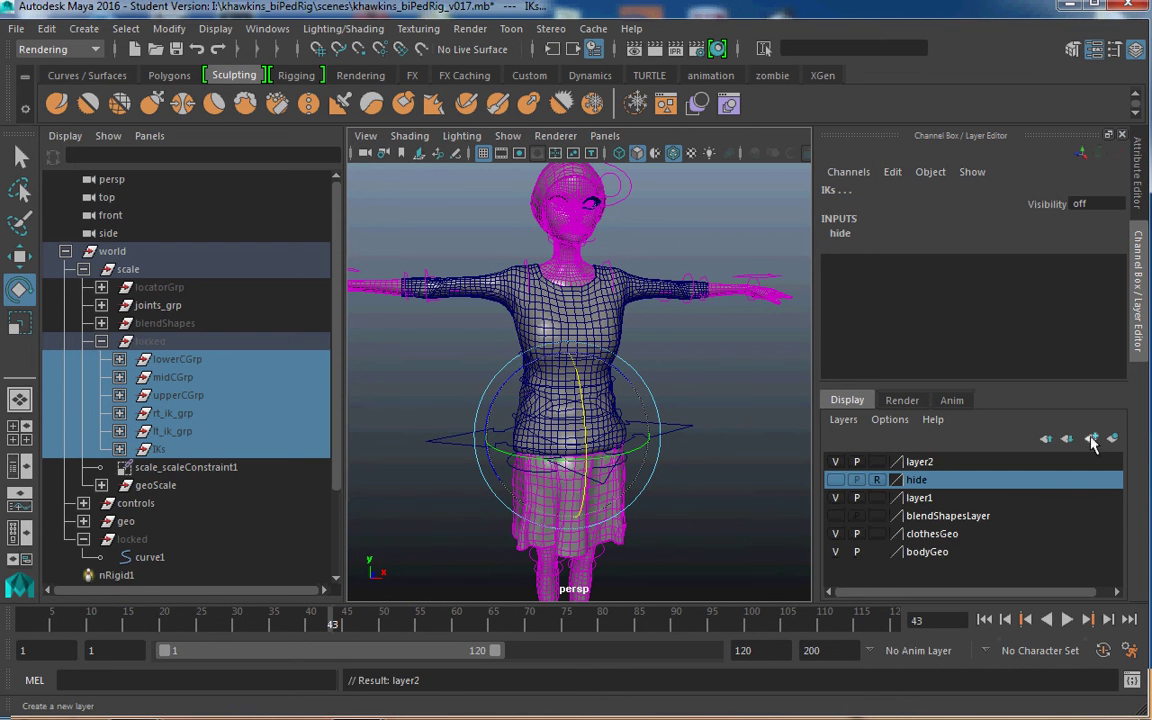
{"action": "left_click", "coordinate": [1092, 439]}
{"action": "left_click", "coordinate": [1091, 439]}
Rename the display layer layer3 as joints and give it the yellow color
{"action": "left_click", "coordinate": [918, 482]}
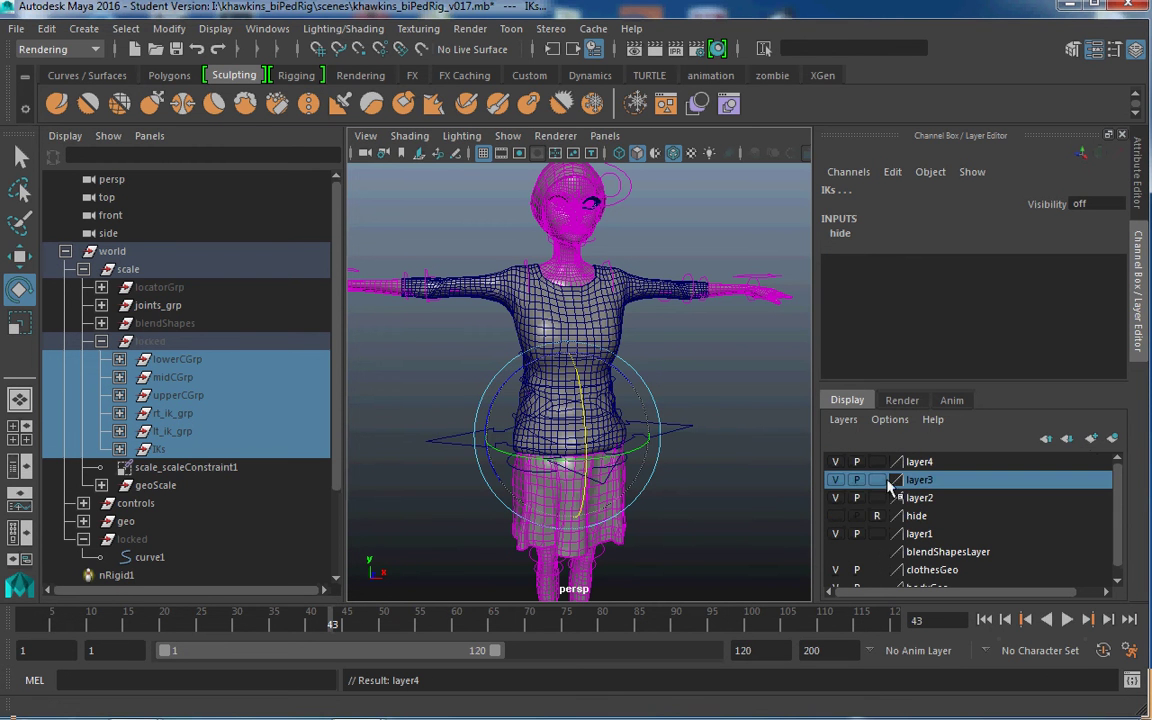
{"action": "double_click", "coordinate": [918, 481]}
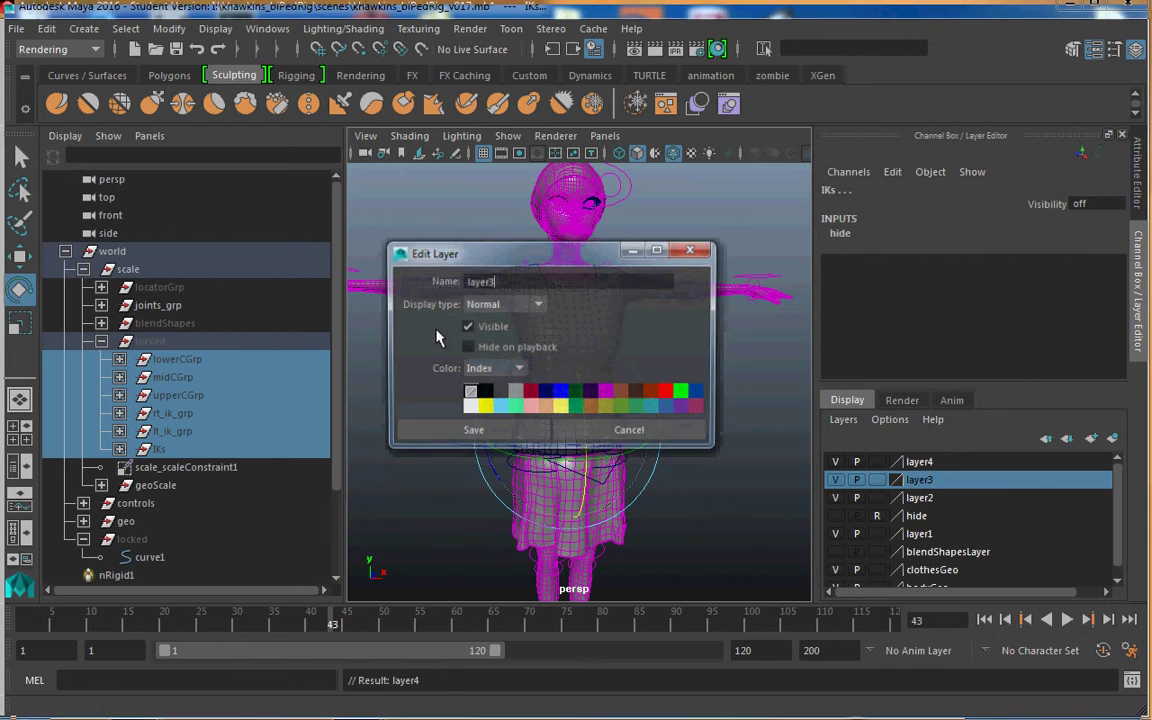
{"action": "key", "text": "ctrl+a"}
{"action": "type", "text": "j"}
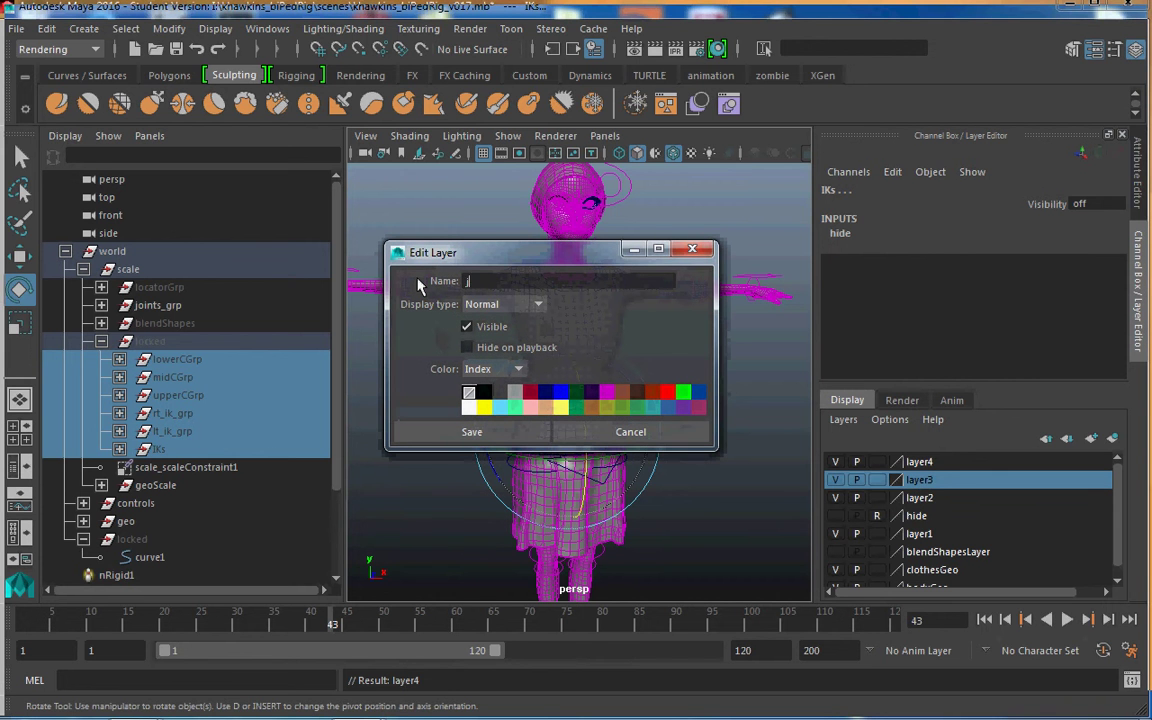
{"action": "type", "text": "oints"}
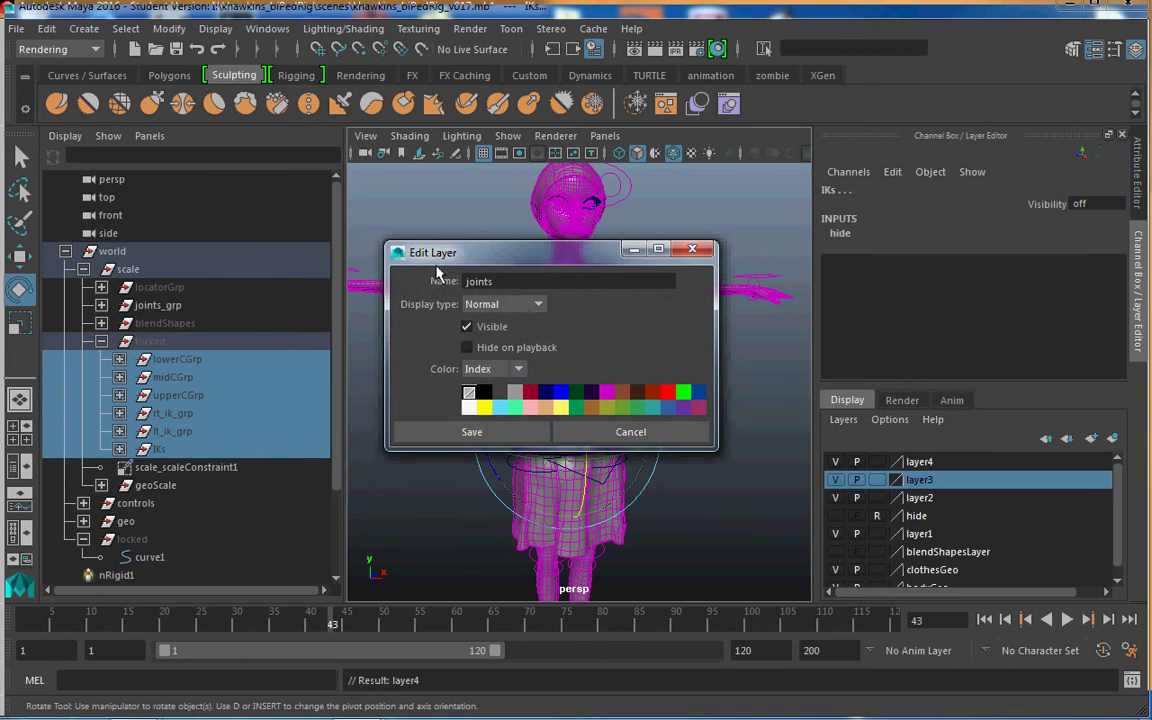
{"action": "left_click", "coordinate": [483, 407]}
{"action": "left_click", "coordinate": [471, 433]}
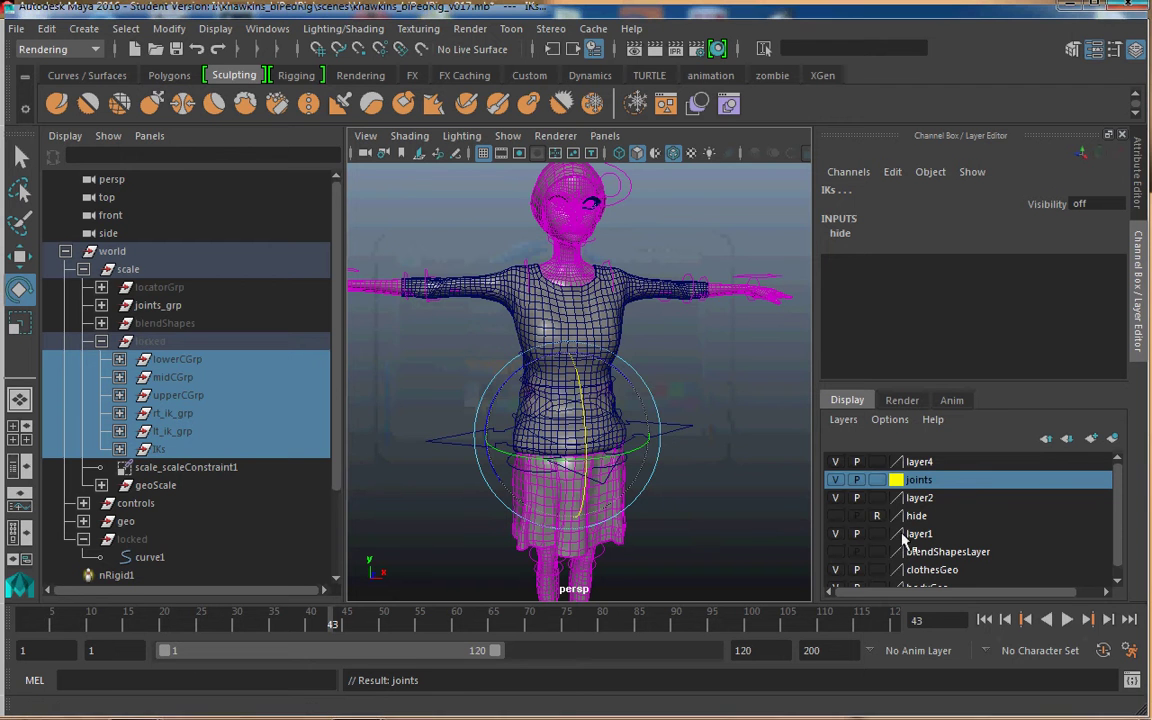
Turn visibility on for COG_jnt and the leg, spine, arm and head joint groups inside the skeleton group
{"action": "left_click", "coordinate": [151, 307]}
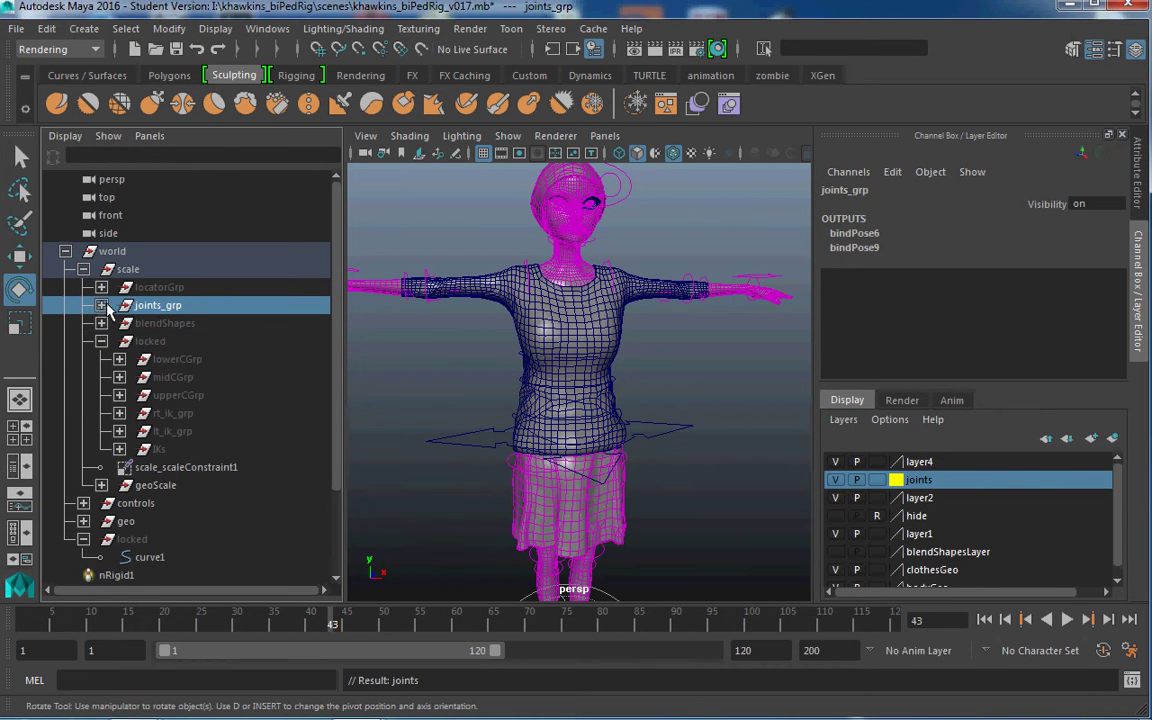
{"action": "left_click", "coordinate": [101, 307]}
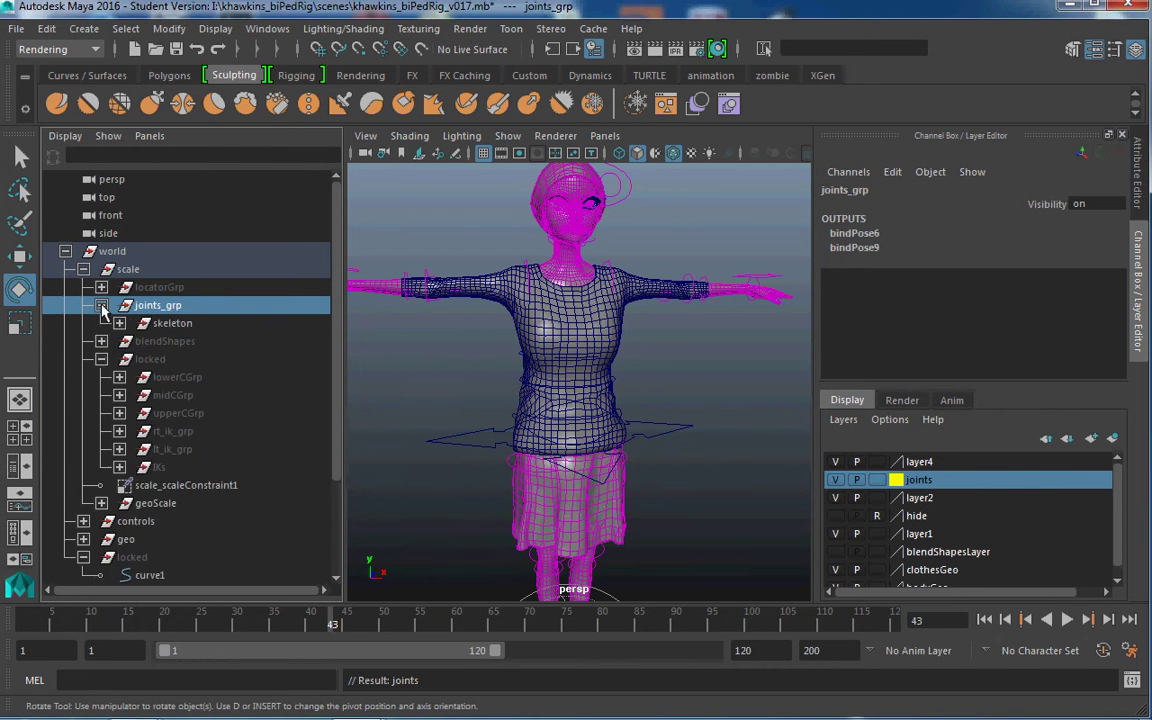
{"action": "left_click", "coordinate": [120, 325]}
{"action": "left_click", "coordinate": [119, 324]}
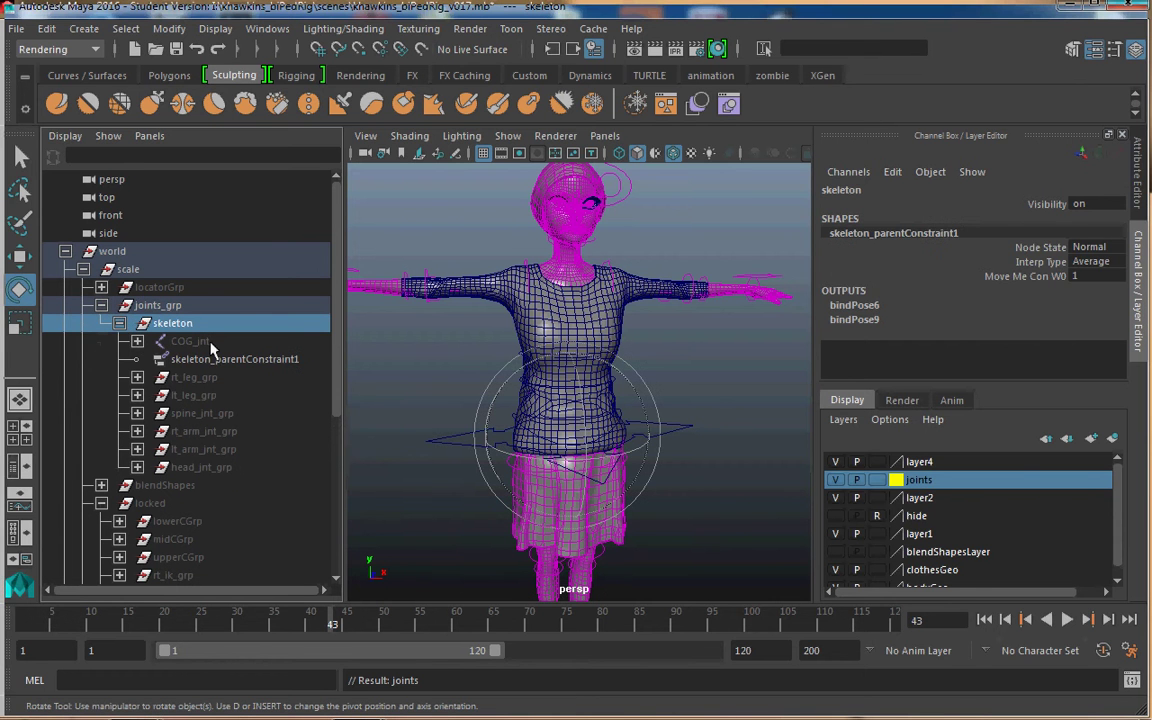
{"action": "left_click", "coordinate": [195, 341]}
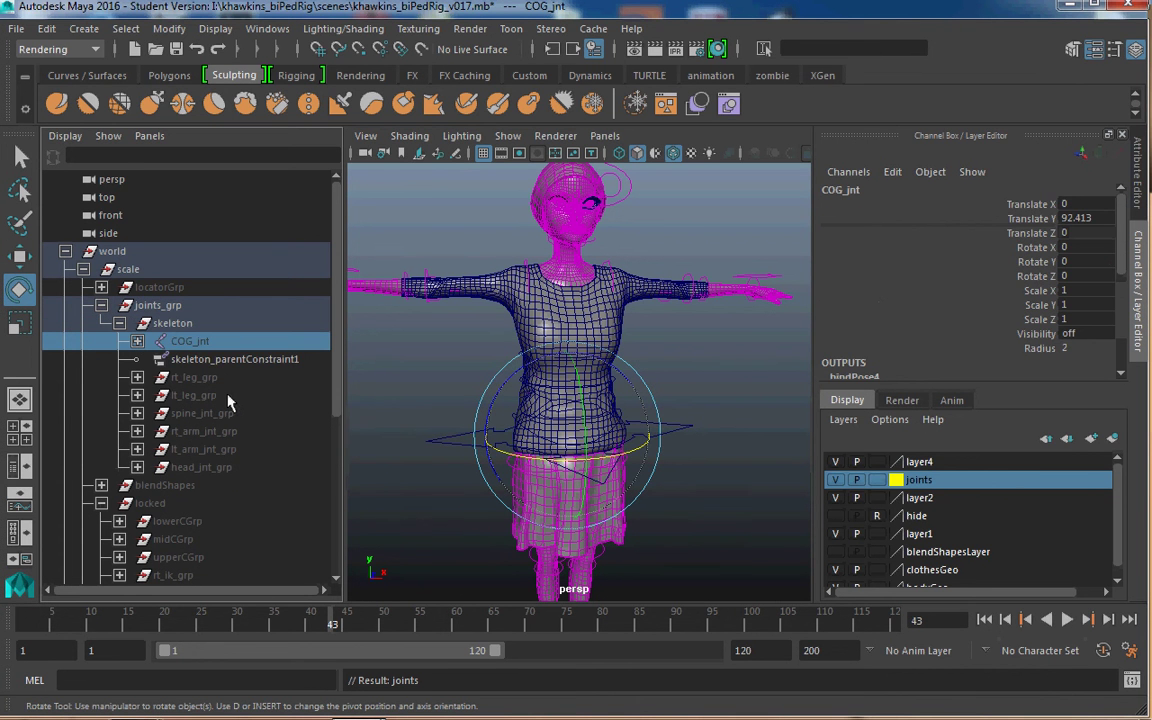
{"action": "left_click", "coordinate": [200, 378], "text": "ctrl"}
{"action": "left_click", "coordinate": [203, 396], "text": "ctrl"}
{"action": "left_click", "coordinate": [204, 412], "text": "ctrl"}
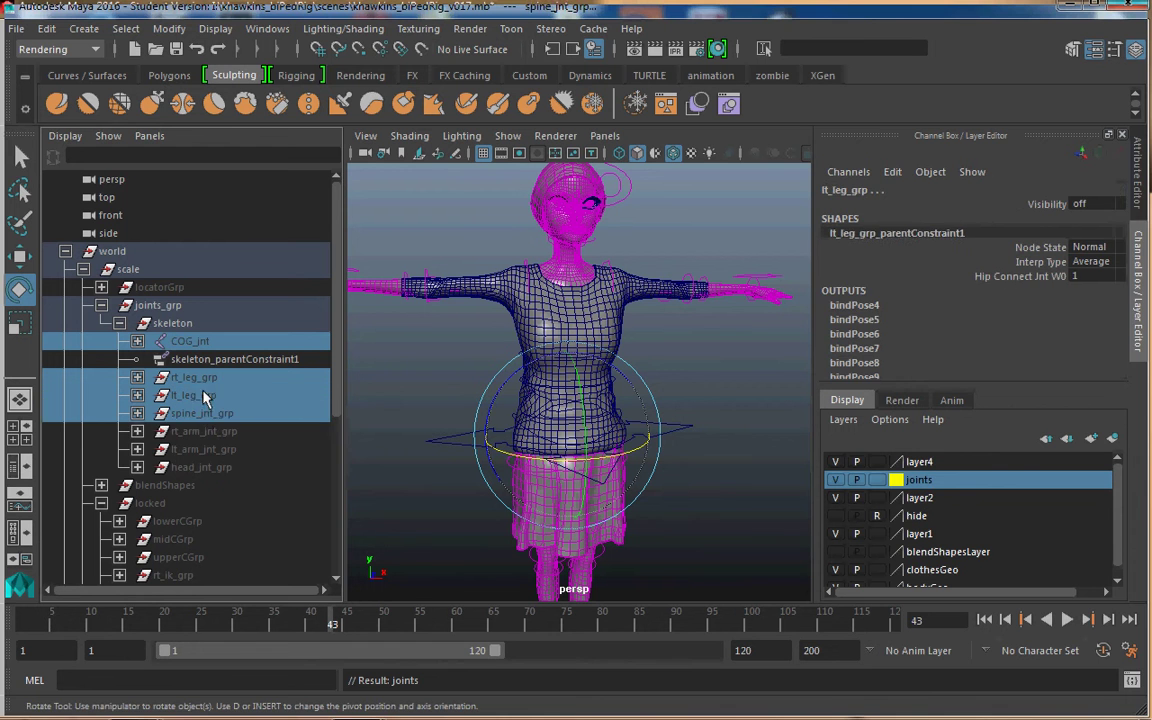
{"action": "left_click", "coordinate": [210, 431], "text": "ctrl"}
{"action": "left_click", "coordinate": [218, 451], "text": "shift"}
{"action": "left_click", "coordinate": [216, 467], "text": "shift"}
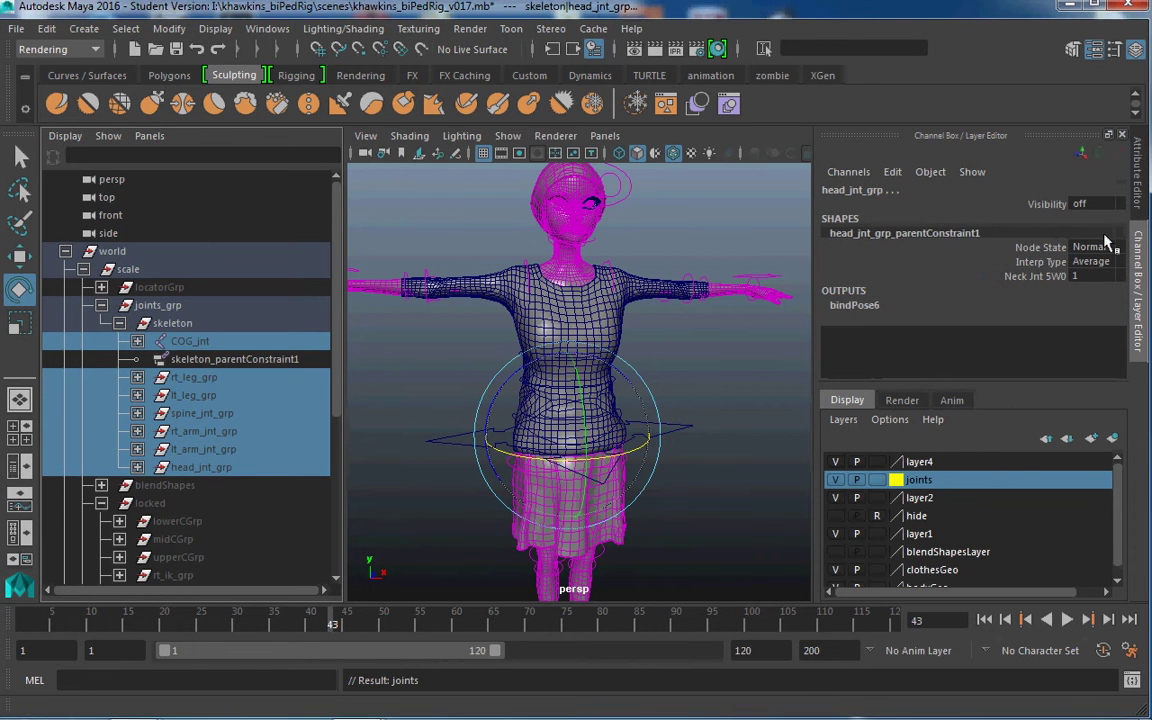
{"action": "left_click", "coordinate": [1082, 204]}
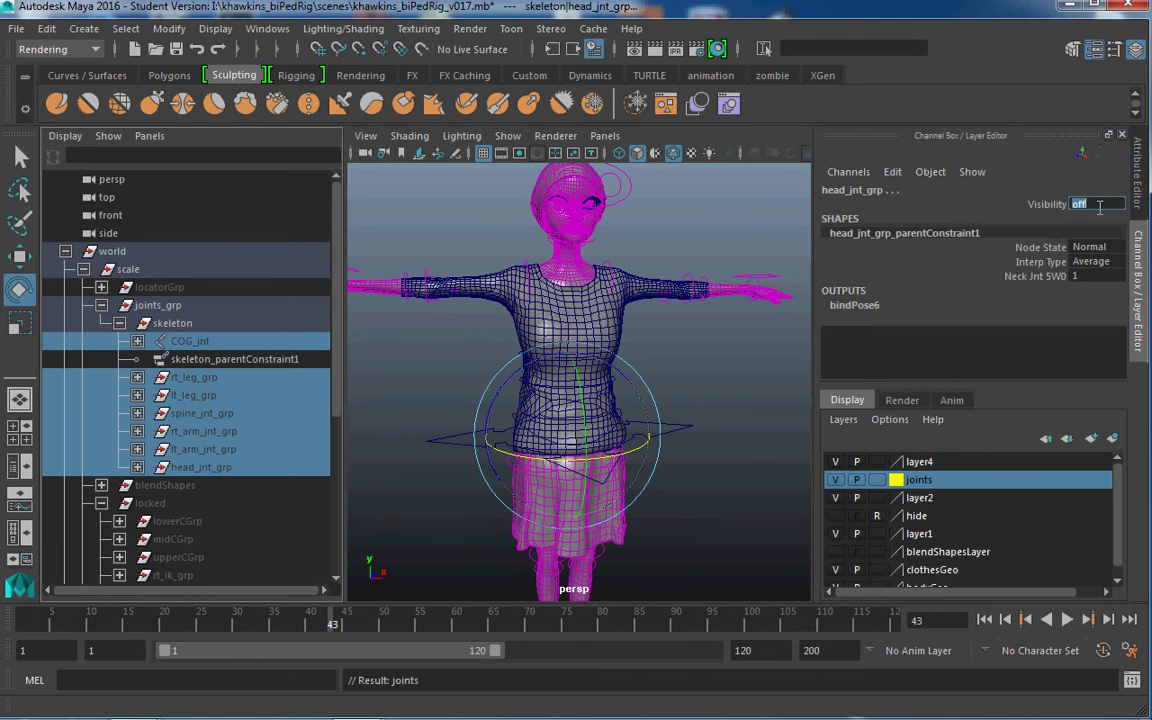
{"action": "type", "text": "1"}
{"action": "key", "text": "Return"}
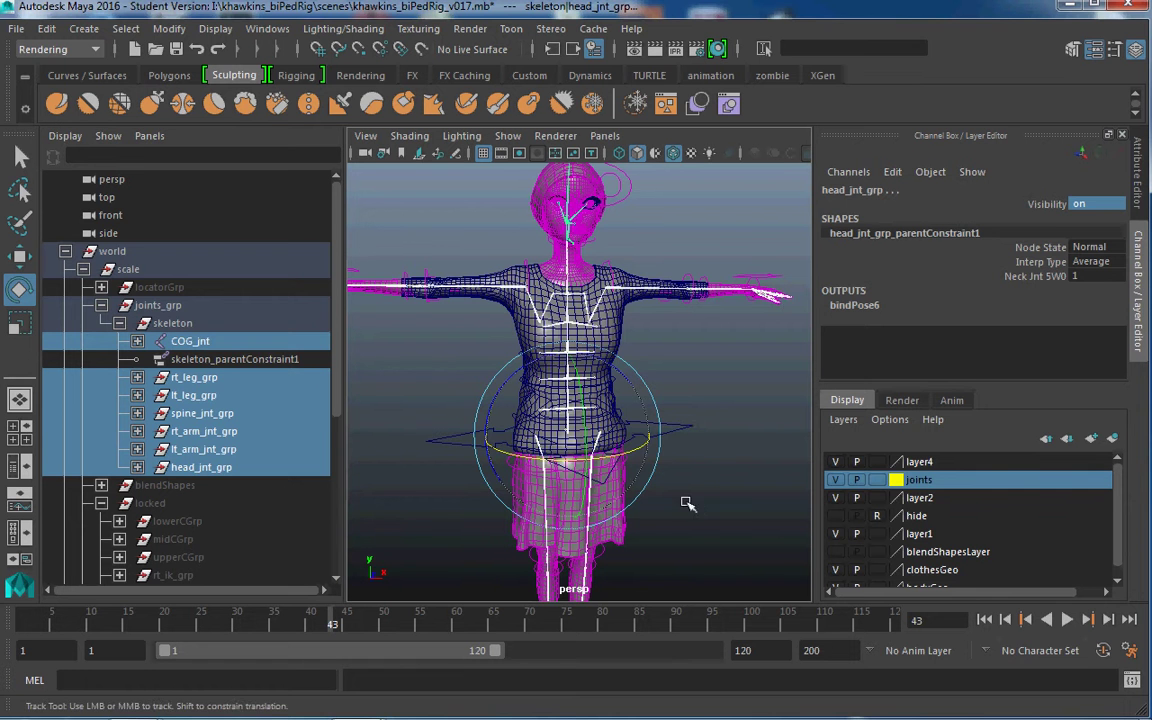
{"action": "left_click", "coordinate": [707, 516]}
Add the skeleton group to the joints display layer
{"action": "left_click", "coordinate": [918, 498]}
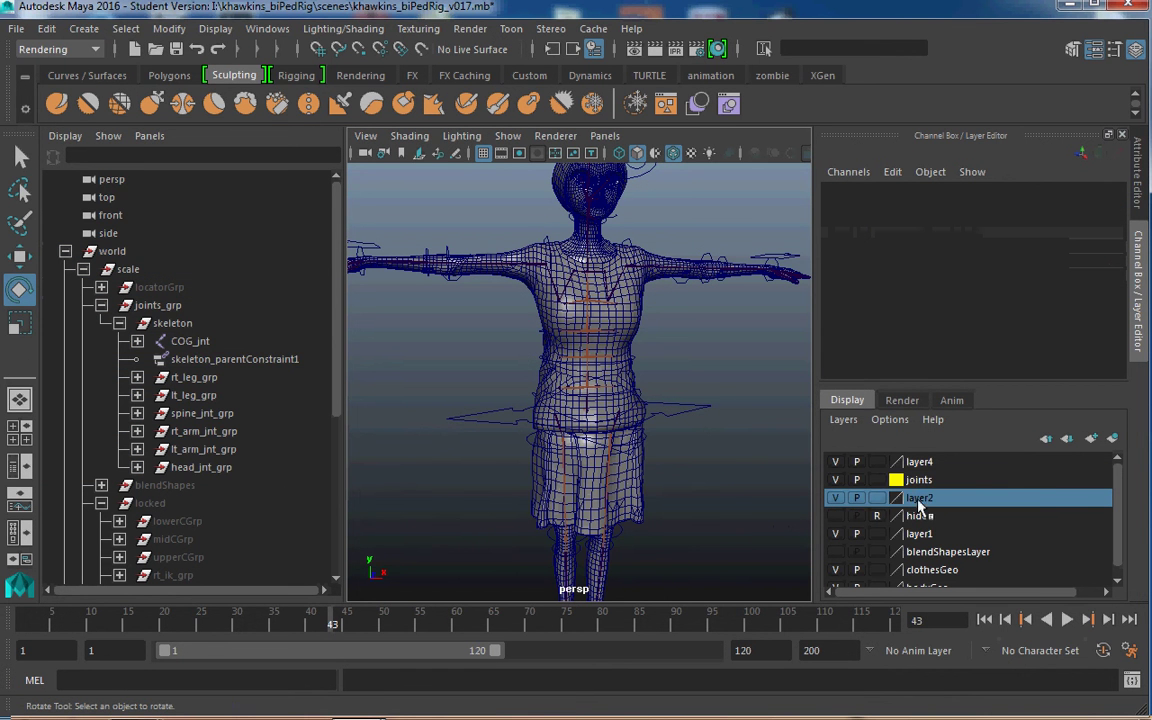
{"action": "left_click", "coordinate": [176, 324]}
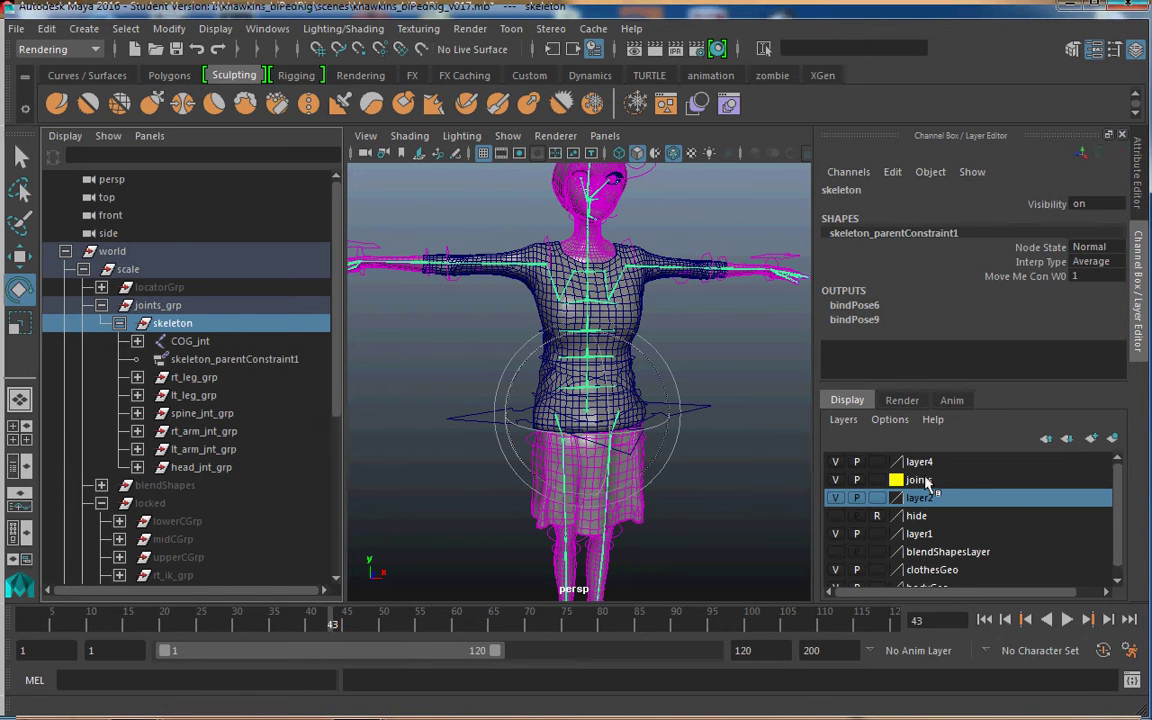
{"action": "left_click", "coordinate": [926, 480]}
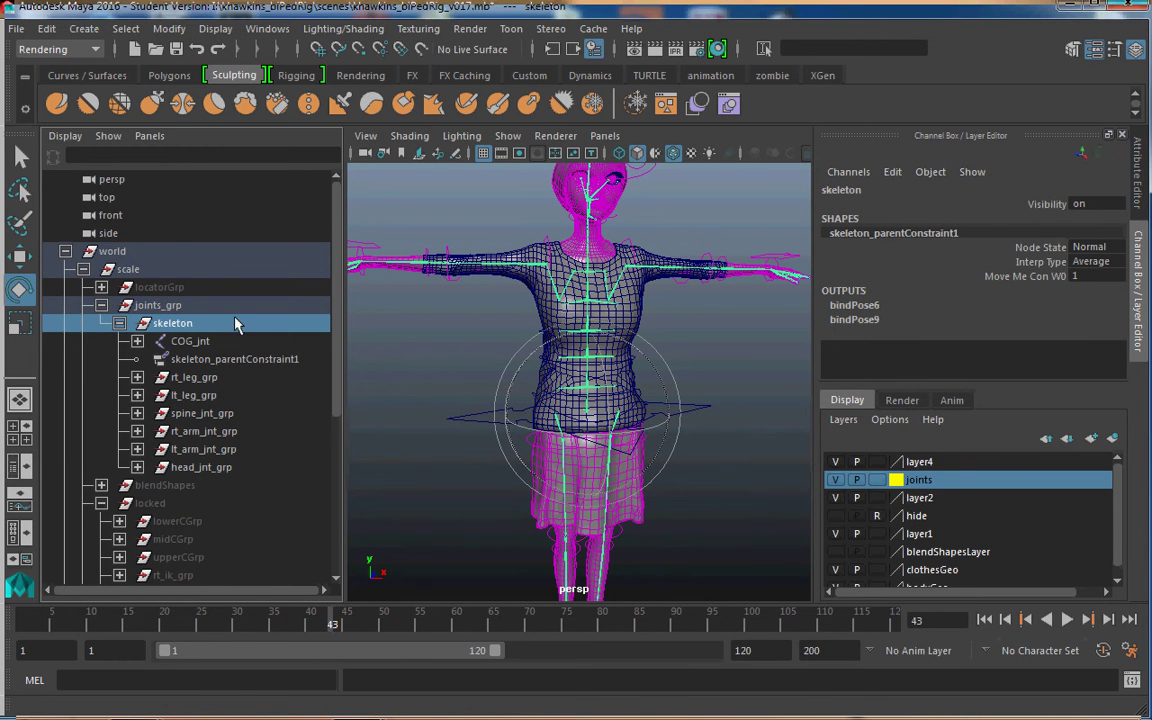
{"action": "right_click", "coordinate": [950, 482]}
{"action": "left_click", "coordinate": [975, 515]}
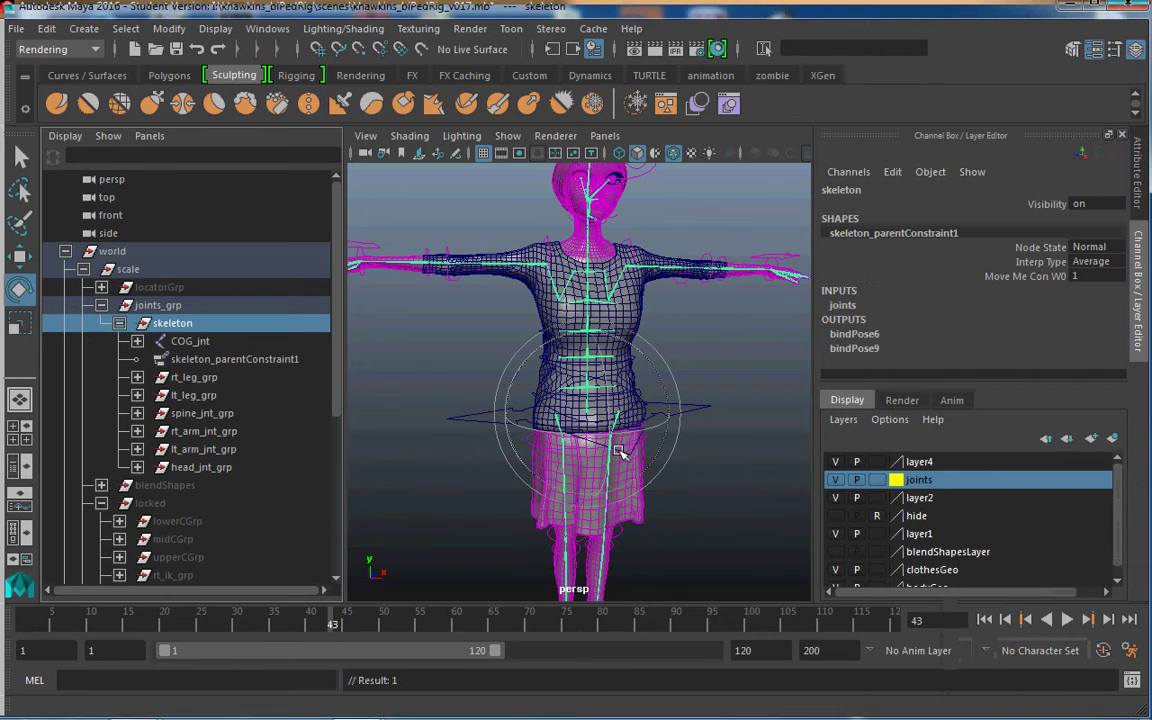
{"action": "left_click", "coordinate": [734, 449]}
{"action": "left_click_drag", "start_coordinate": [734, 449], "coordinate": [752, 437], "text": "alt"}
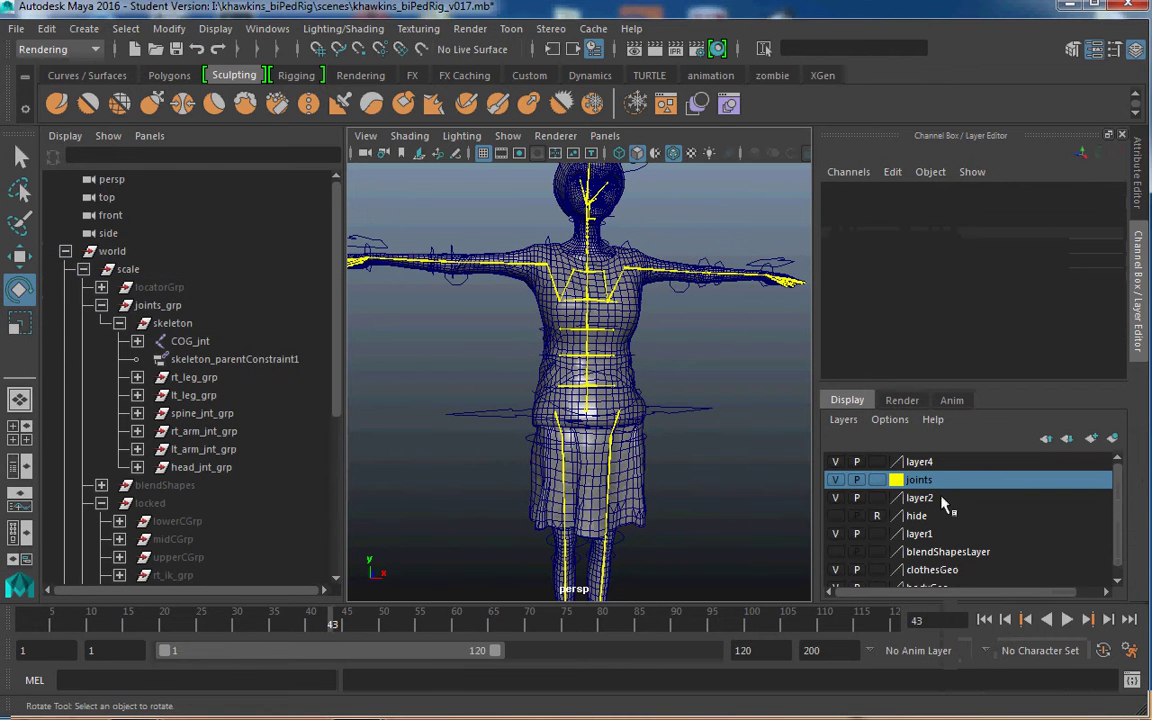
Rename the display layer layer2 as rtJoints and give it the red color
{"action": "double_click", "coordinate": [944, 499]}
{"action": "left_click_drag", "start_coordinate": [562, 280], "coordinate": [430, 283]}
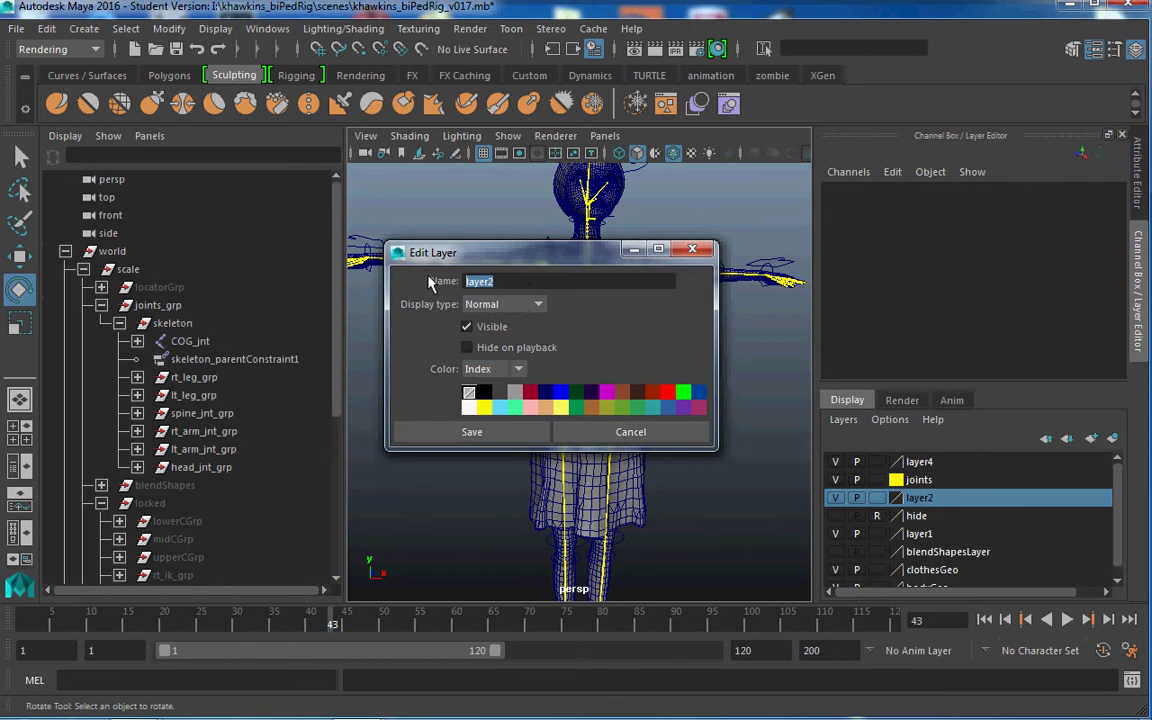
{"action": "type", "text": "rt"}
{"action": "type", "text": "Jo"}
{"action": "key", "text": "BackSpace"}
{"action": "key", "text": "BackSpace"}
{"action": "type", "text": "Joints"}
{"action": "left_click", "coordinate": [561, 392]}
{"action": "left_click", "coordinate": [667, 392]}
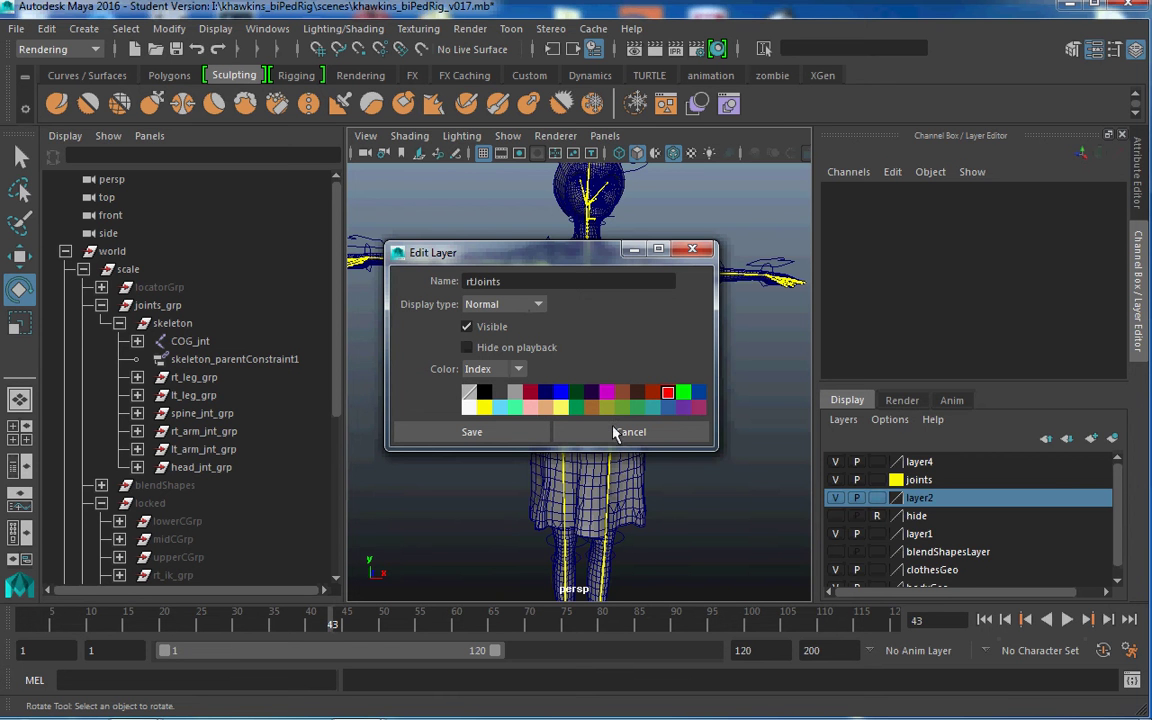
{"action": "left_click", "coordinate": [471, 432]}
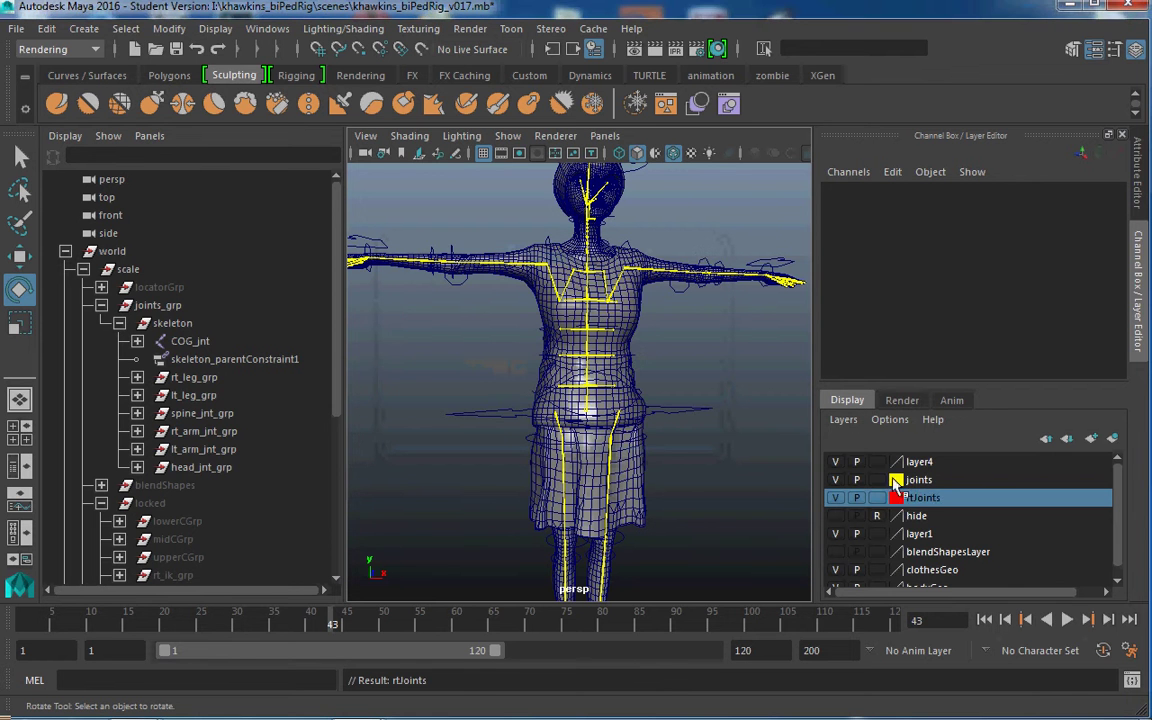
Rename the display layer layer4 as lt_joints and give it the blue color
{"action": "double_click", "coordinate": [916, 462]}
{"action": "double_click", "coordinate": [480, 281]}
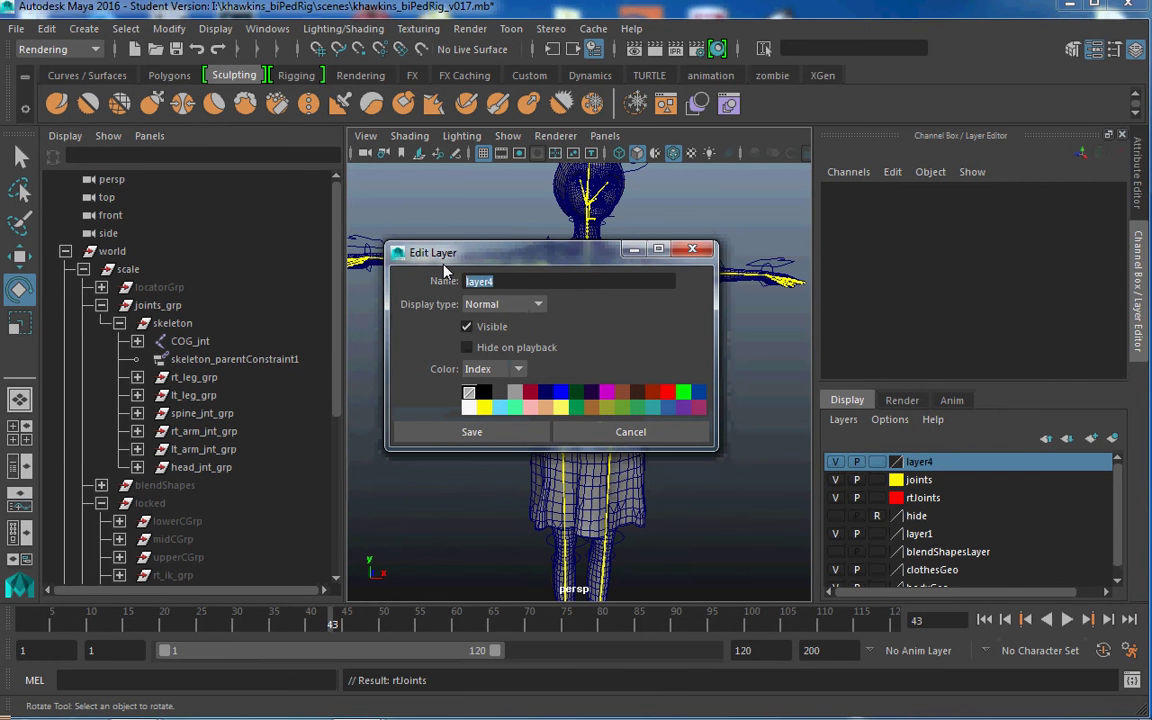
{"action": "type", "text": "rt_joints"}
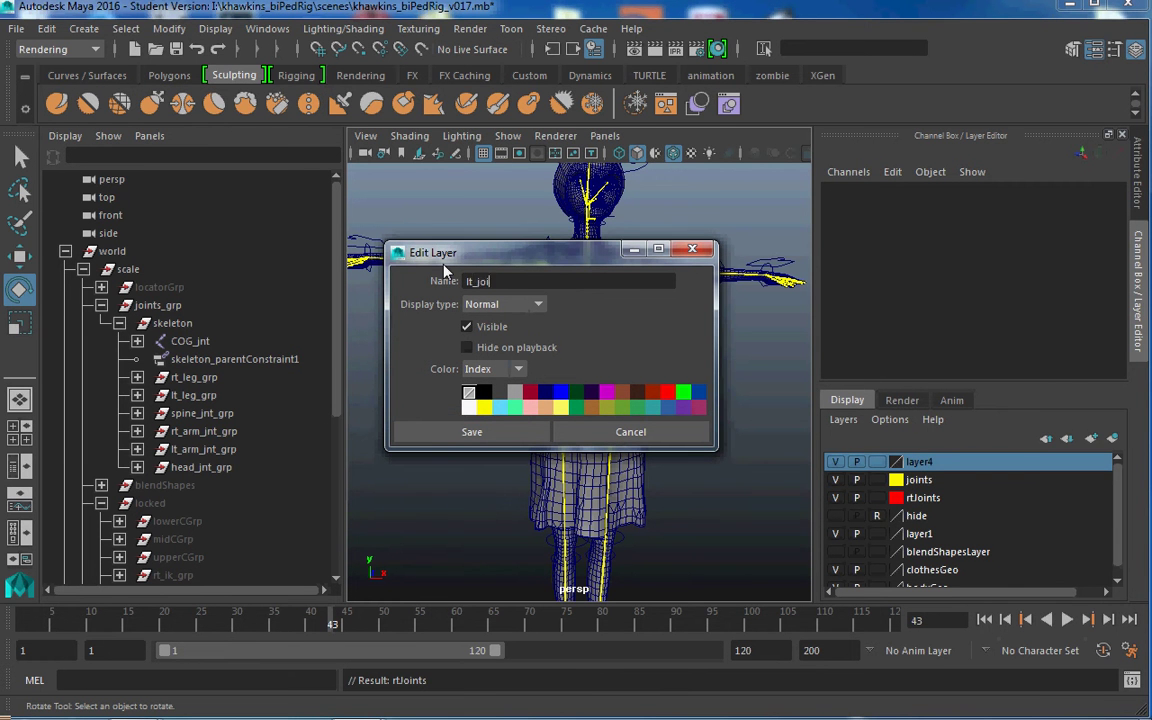
{"action": "left_click", "coordinate": [564, 394]}
{"action": "left_click", "coordinate": [471, 431]}
Add the right leg's joint chain, starting at rt_hip_jnt, to the rtJoints layer
{"action": "middle_click_drag", "start_coordinate": [522, 354], "coordinate": [584, 424], "text": "alt"}
{"action": "scroll", "coordinate": [584, 424], "scroll_direction": "up", "scroll_amount": 5}
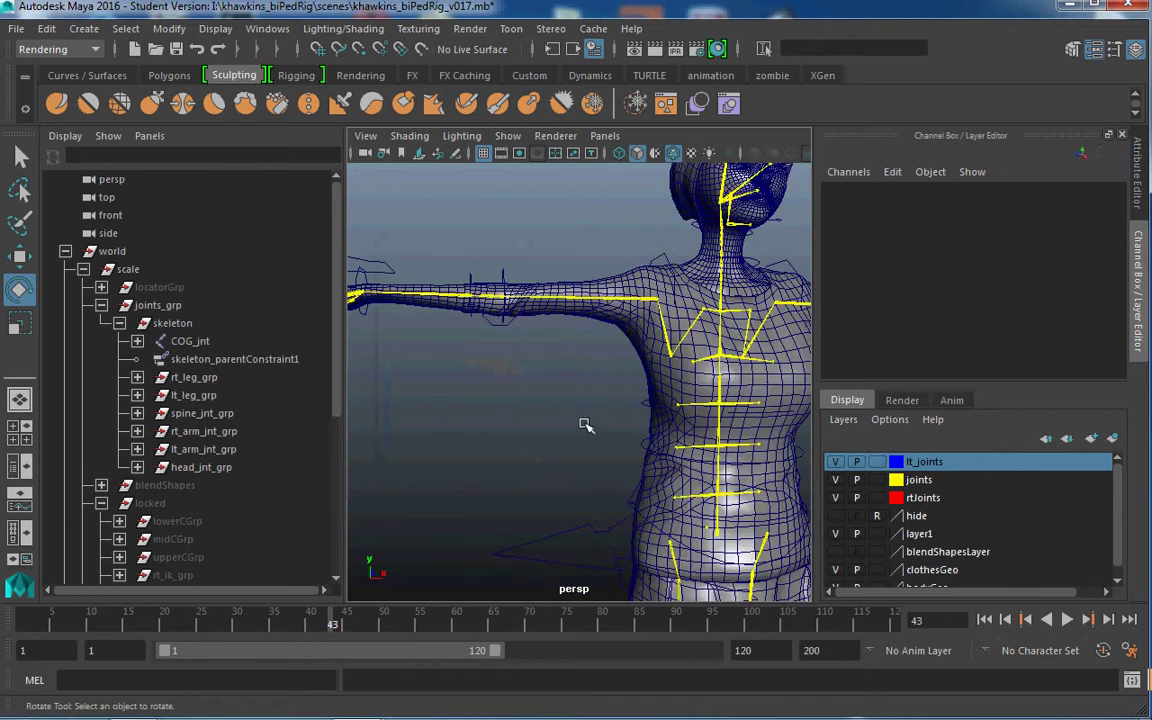
{"action": "left_click_drag", "start_coordinate": [584, 424], "coordinate": [640, 368], "text": "alt"}
{"action": "scroll", "coordinate": [640, 368], "scroll_direction": "down", "scroll_amount": 4}
{"action": "middle_click_drag", "start_coordinate": [640, 368], "coordinate": [555, 424], "text": "alt"}
{"action": "scroll", "coordinate": [573, 419], "scroll_direction": "up", "scroll_amount": 4}
{"action": "left_click_drag", "start_coordinate": [602, 415], "coordinate": [633, 404], "text": "alt"}
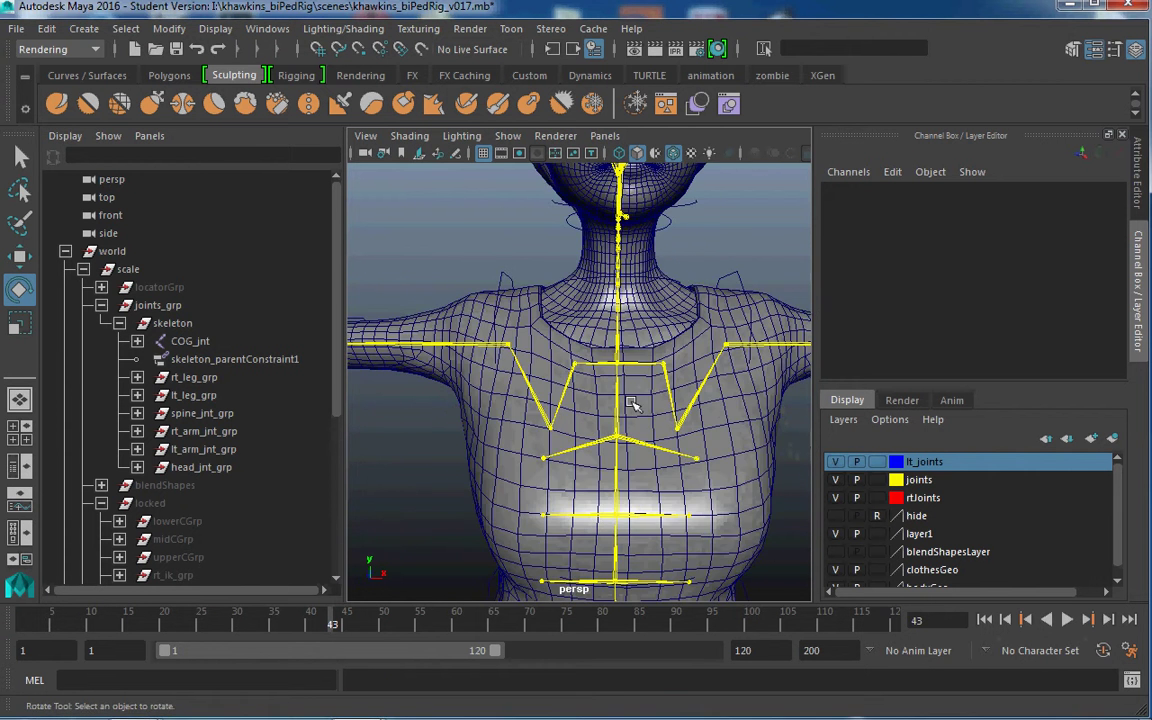
{"action": "scroll", "coordinate": [635, 408], "scroll_direction": "down", "scroll_amount": 6}
{"action": "middle_click_drag", "start_coordinate": [661, 468], "coordinate": [635, 330], "text": "alt"}
{"action": "scroll", "coordinate": [592, 240], "scroll_direction": "up", "scroll_amount": 5}
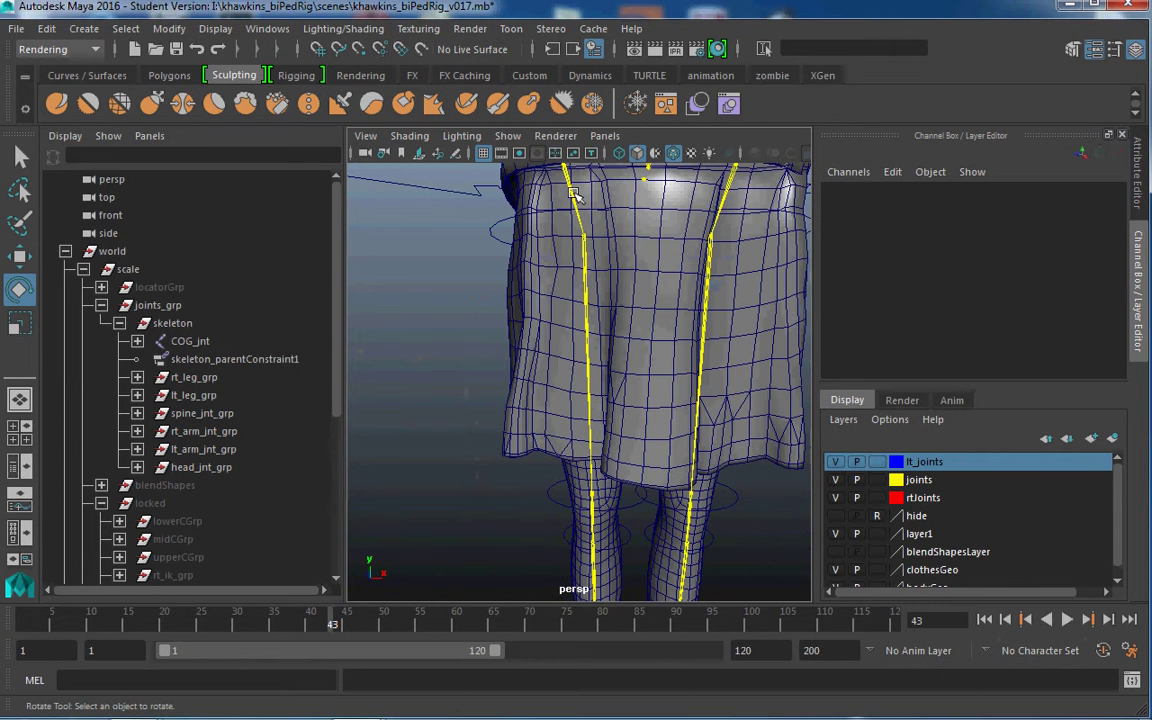
{"action": "left_click", "coordinate": [591, 241]}
{"action": "right_click_drag", "start_coordinate": [661, 352], "coordinate": [710, 458], "text": "alt"}
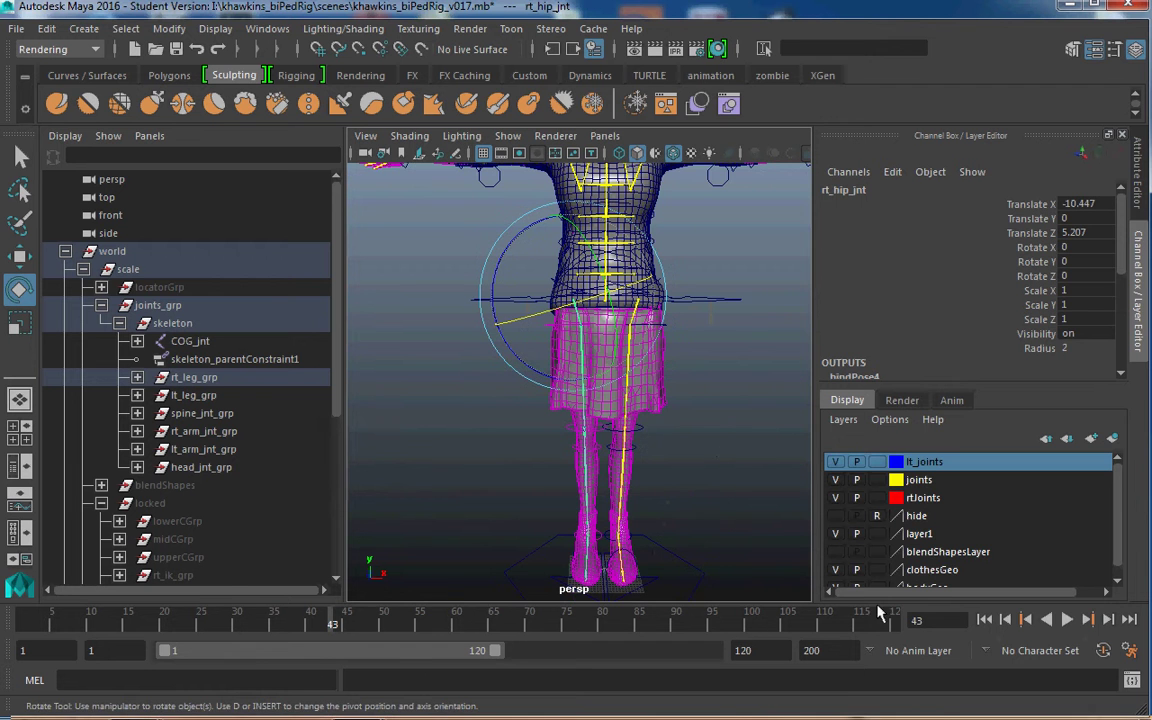
{"action": "left_click", "coordinate": [925, 497]}
{"action": "right_click", "coordinate": [943, 499]}
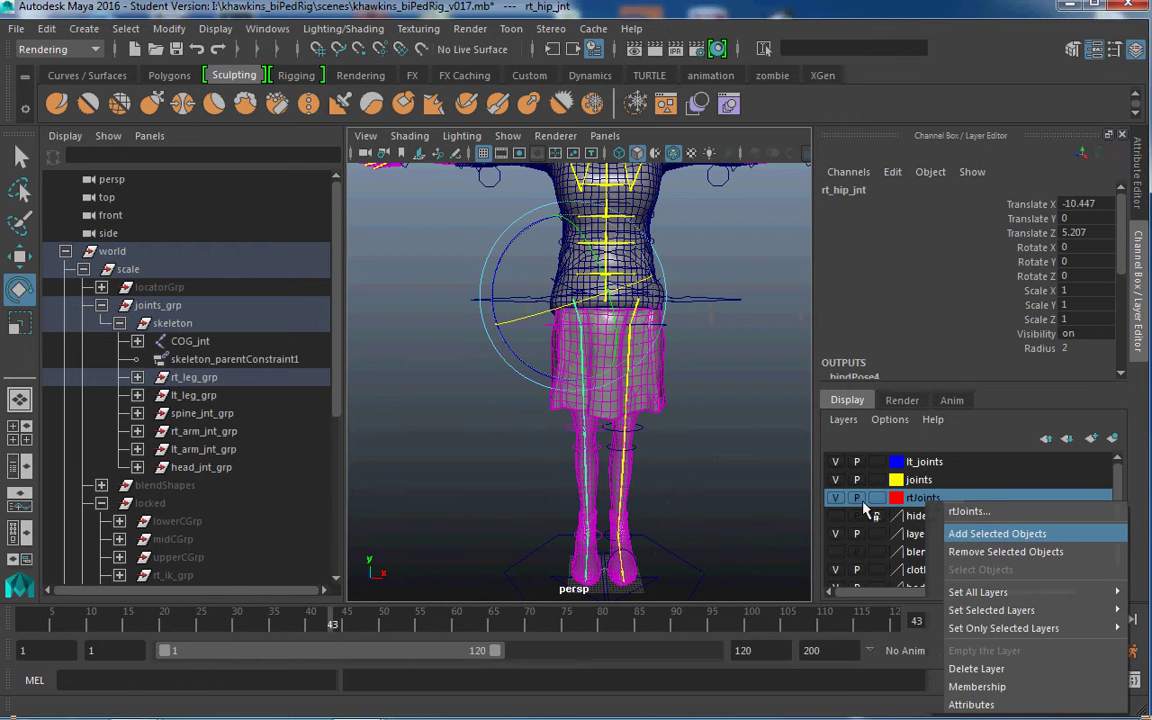
{"action": "left_click", "coordinate": [997, 533]}
{"action": "left_click", "coordinate": [660, 410]}
Add the left leg's joint chain, starting at lt_hip_jnt, to the lt_joints layer
{"action": "left_click", "coordinate": [635, 318]}
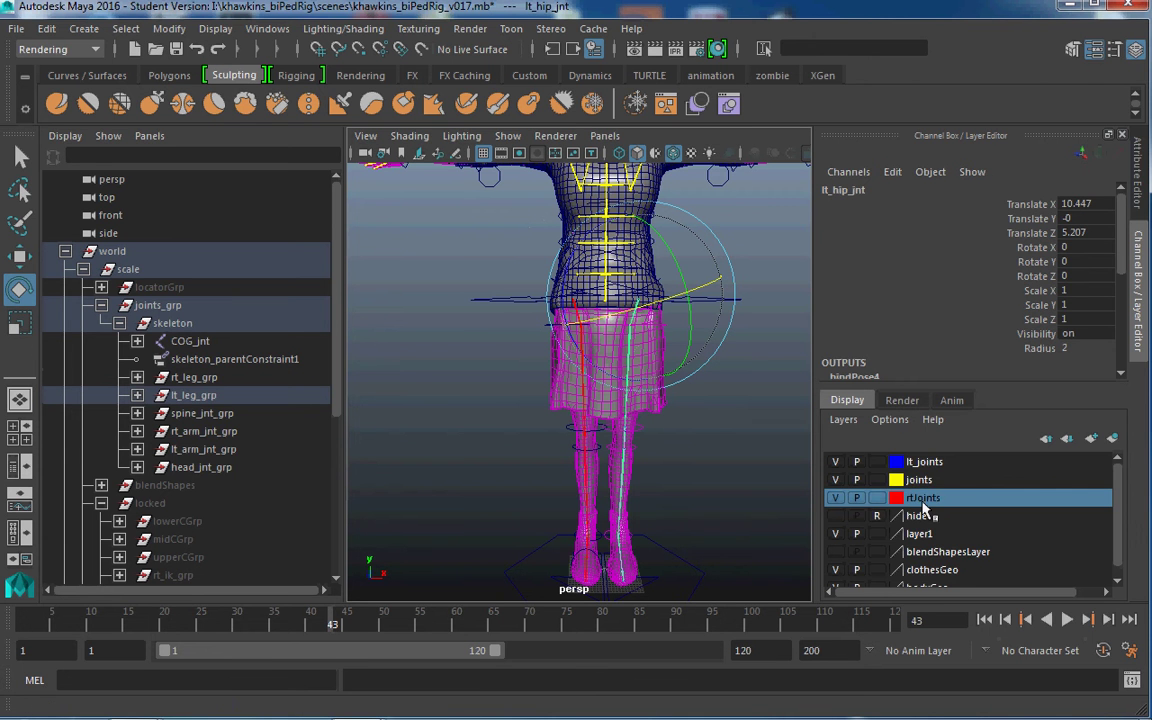
{"action": "left_click", "coordinate": [922, 461]}
{"action": "right_click", "coordinate": [935, 462]}
{"action": "left_click", "coordinate": [965, 497]}
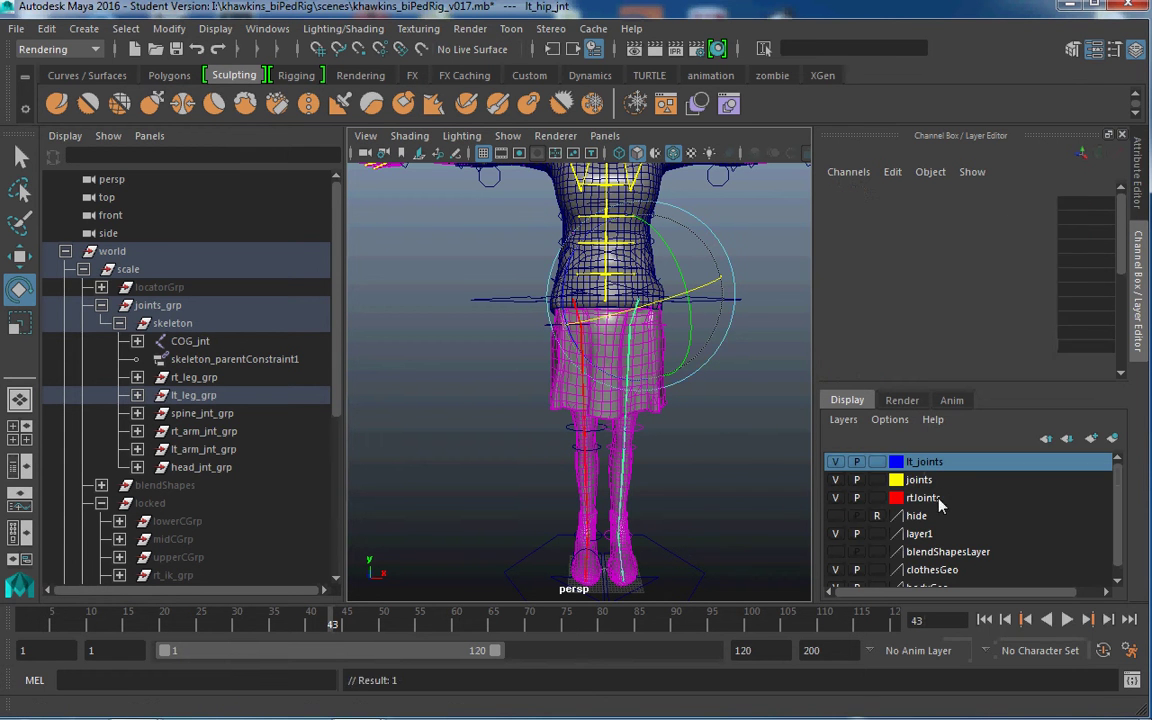
Add the right arm's joint chain, starting at rt_cal_connect_jnt, to the rtJoints layer
{"action": "right_click_drag", "start_coordinate": [691, 305], "coordinate": [745, 420], "text": "alt"}
{"action": "middle_click_drag", "start_coordinate": [551, 178], "coordinate": [614, 344], "text": "alt"}
{"action": "right_click_drag", "start_coordinate": [553, 308], "coordinate": [611, 405], "text": "alt"}
{"action": "middle_click_drag", "start_coordinate": [611, 405], "coordinate": [540, 462], "text": "alt"}
{"action": "right_click_drag", "start_coordinate": [560, 350], "coordinate": [660, 388], "text": "alt"}
{"action": "left_click", "coordinate": [667, 255]}
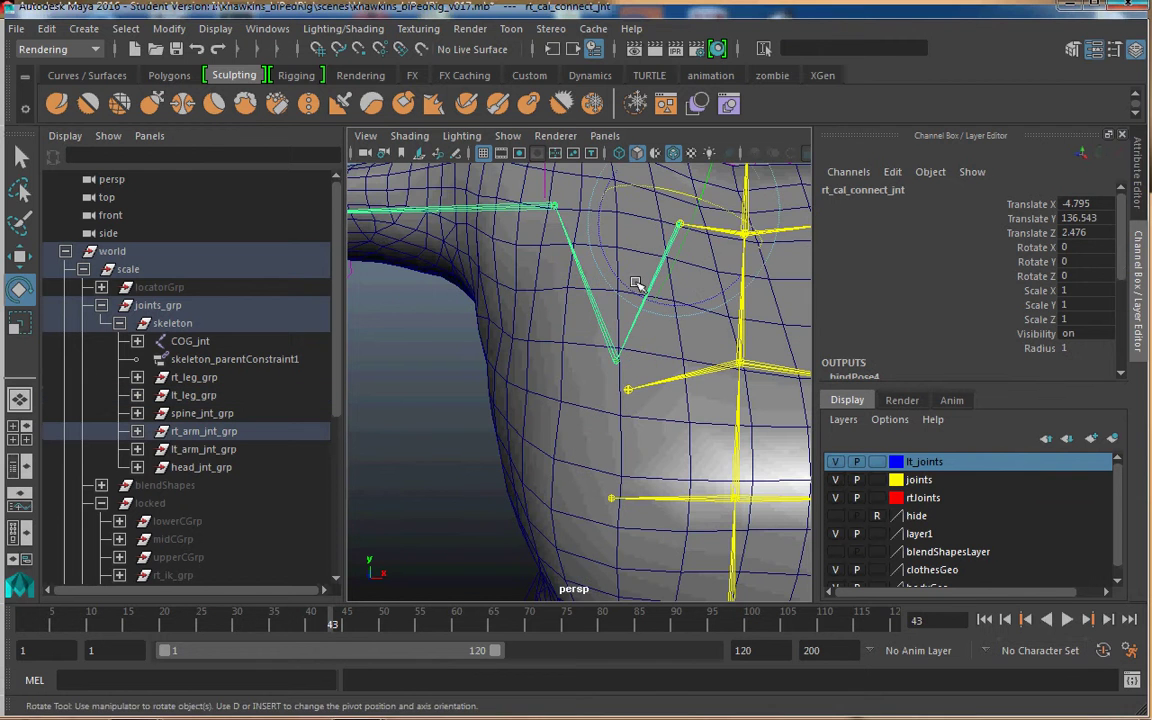
{"action": "right_click_drag", "start_coordinate": [575, 257], "coordinate": [492, 240], "text": "alt"}
{"action": "left_click_drag", "start_coordinate": [600, 390], "coordinate": [728, 428], "text": "alt"}
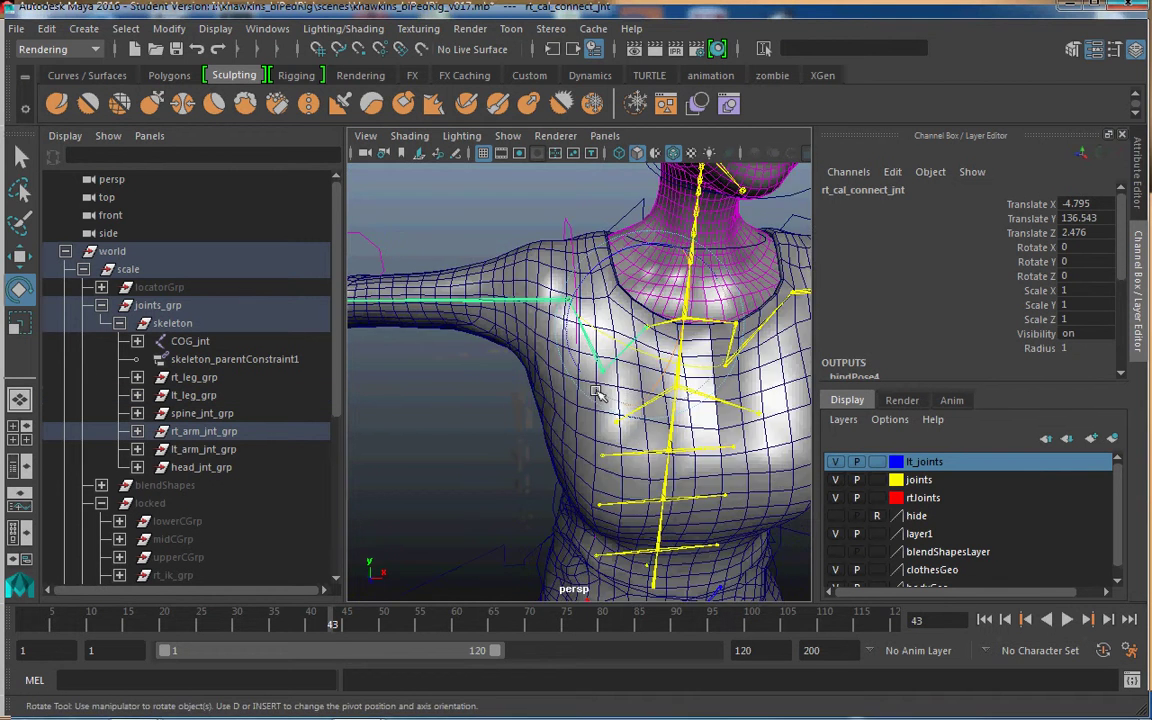
{"action": "middle_click_drag", "start_coordinate": [546, 379], "coordinate": [602, 404], "text": "alt"}
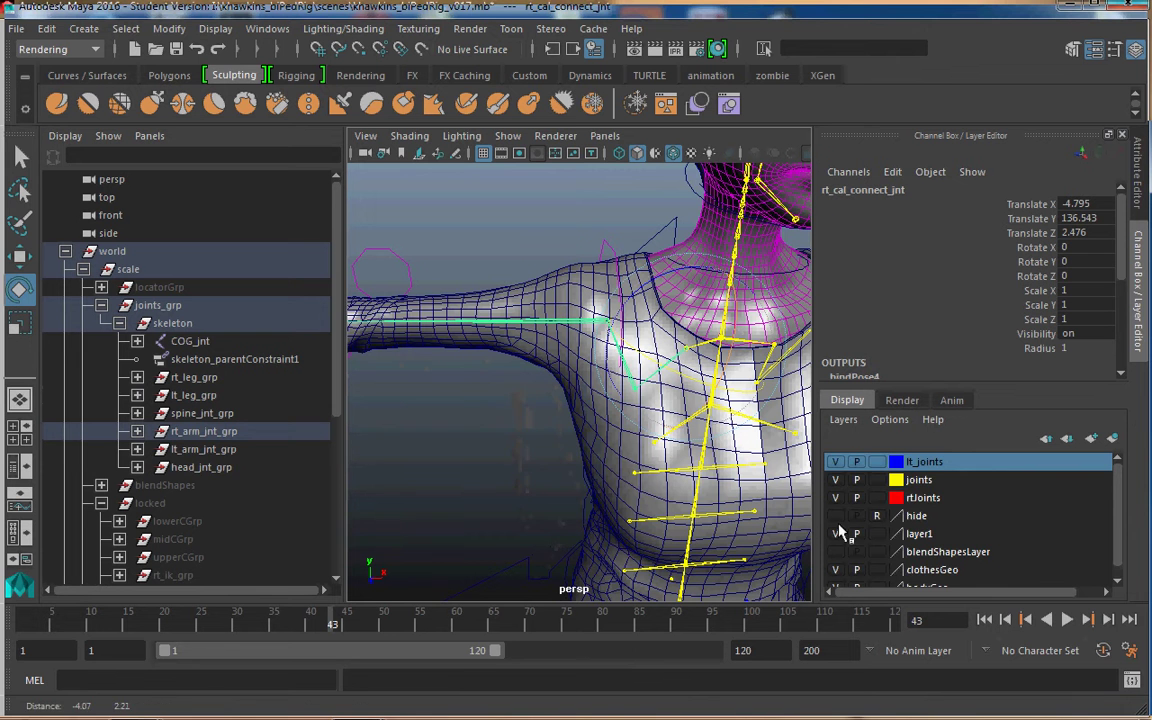
{"action": "right_click", "coordinate": [942, 499]}
{"action": "left_click", "coordinate": [998, 531]}
Add the left arm's joint chain, starting at lt_cal_connect_jnt, to the lt_joints layer
{"action": "left_click_drag", "start_coordinate": [640, 340], "coordinate": [695, 316], "text": "alt"}
{"action": "left_click", "coordinate": [692, 317]}
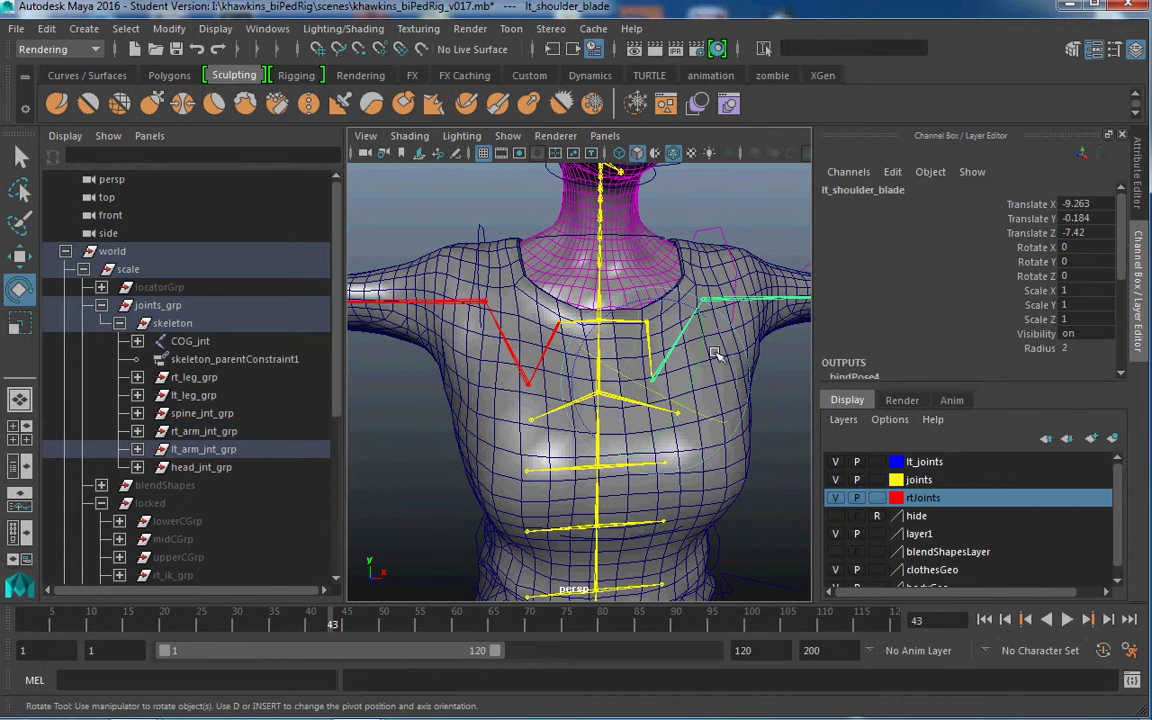
{"action": "scroll", "coordinate": [673, 440], "scroll_direction": "up", "scroll_amount": 4}
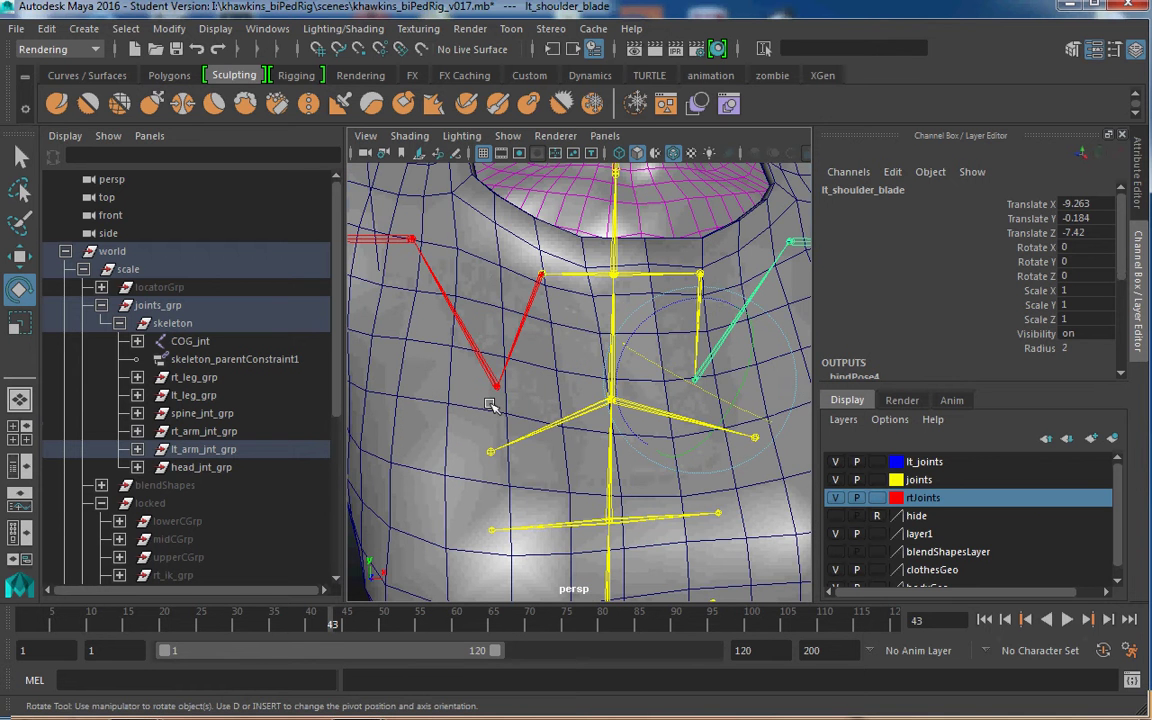
{"action": "left_click", "coordinate": [698, 319]}
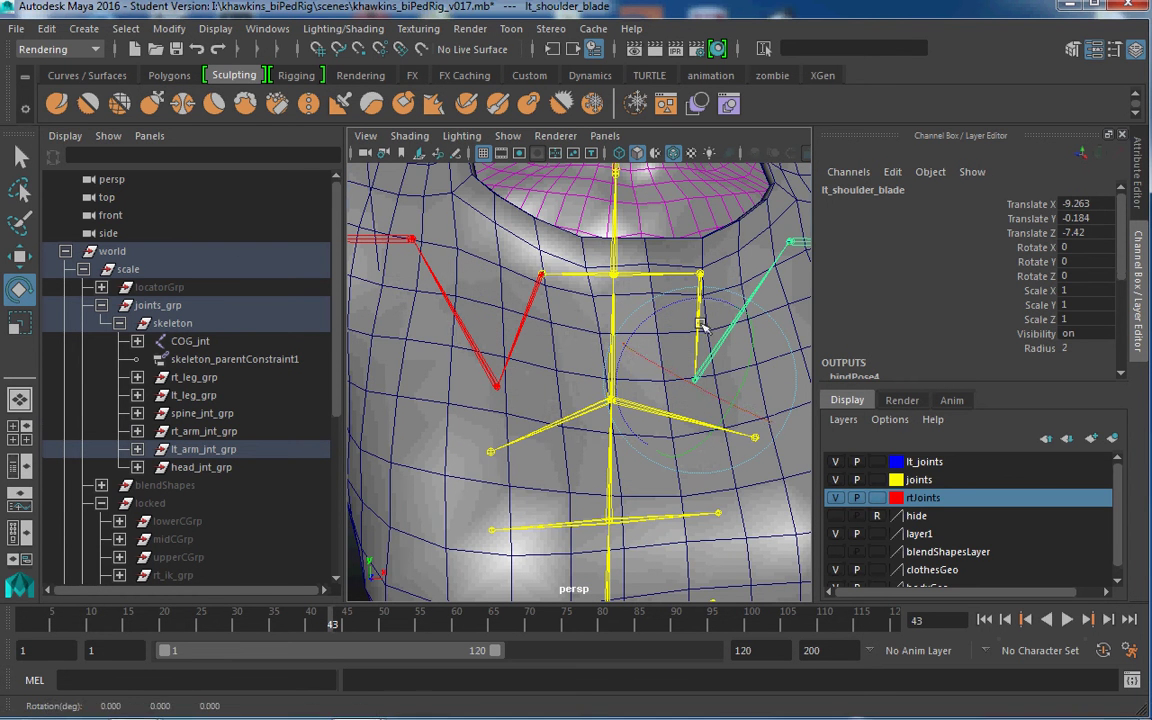
{"action": "scroll", "coordinate": [736, 247], "scroll_direction": "down", "scroll_amount": 4}
{"action": "left_click", "coordinate": [725, 299]}
{"action": "scroll", "coordinate": [725, 297], "scroll_direction": "up", "scroll_amount": 4}
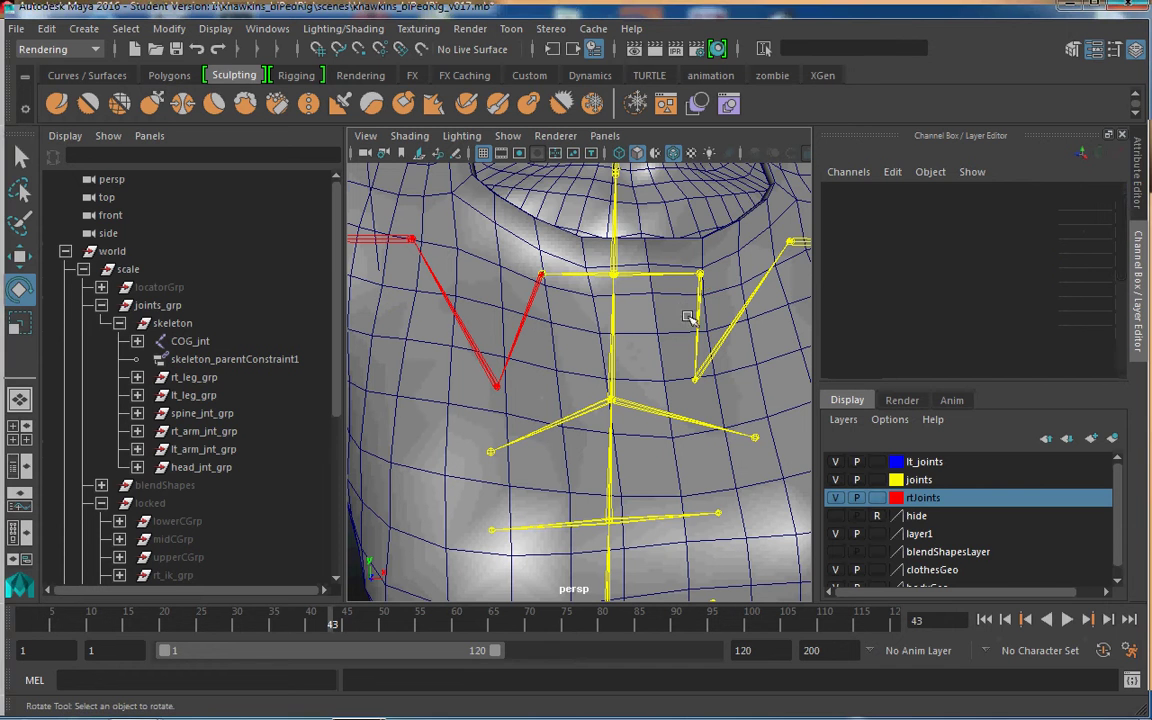
{"action": "left_click", "coordinate": [700, 306]}
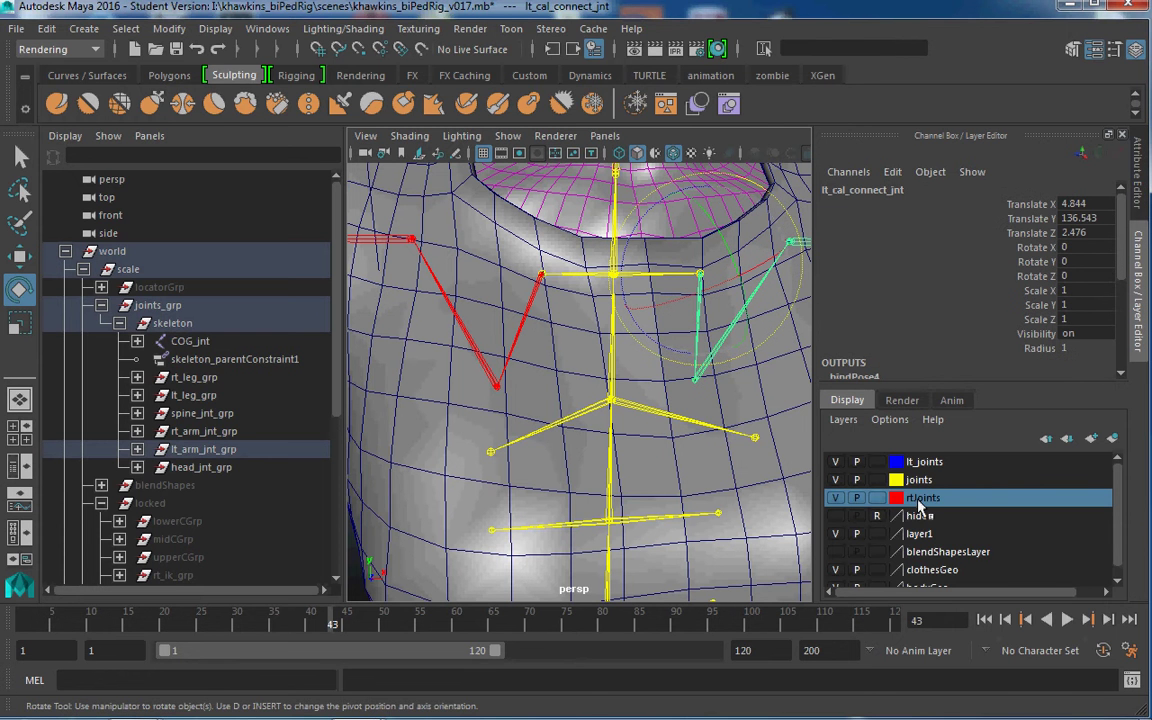
{"action": "right_click", "coordinate": [924, 499]}
{"action": "left_click", "coordinate": [933, 533]}
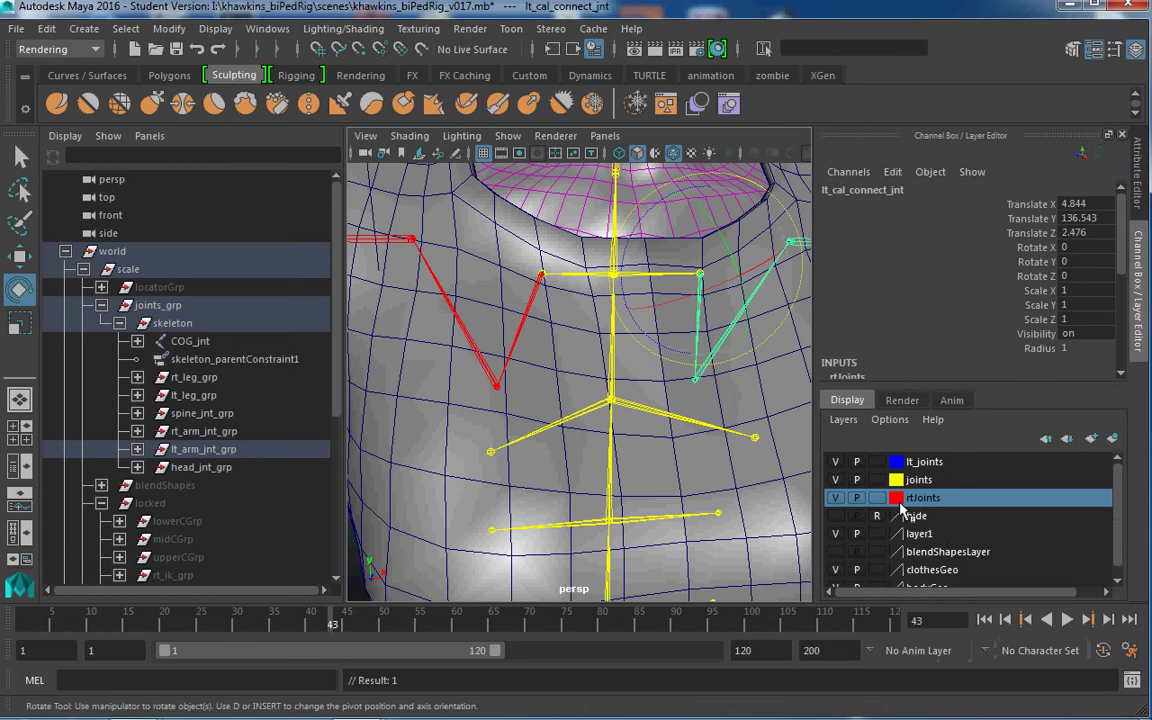
{"action": "left_click", "coordinate": [924, 462]}
{"action": "right_click", "coordinate": [924, 463]}
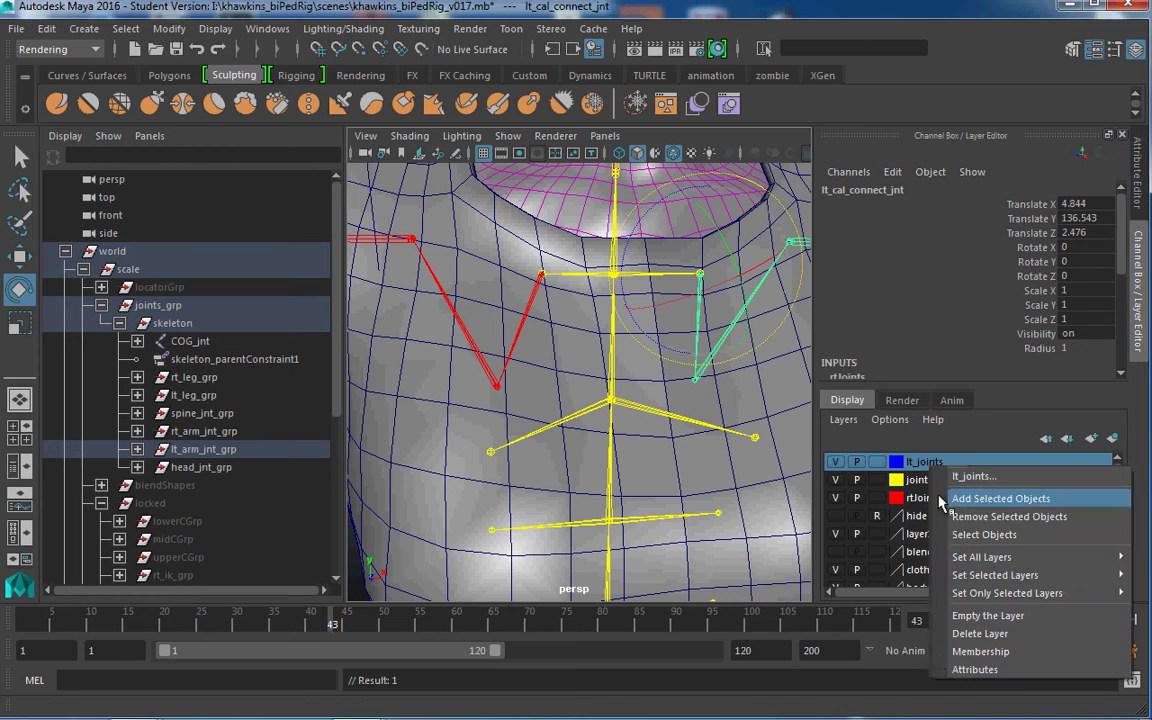
{"action": "left_click", "coordinate": [951, 501]}
Add the right eye joint, rt_eye_jnt, to the rtJoints layer
{"action": "scroll", "coordinate": [582, 363], "scroll_direction": "down", "scroll_amount": 6}
{"action": "middle_click_drag", "start_coordinate": [584, 346], "coordinate": [594, 386], "text": "alt"}
{"action": "left_click_drag", "start_coordinate": [594, 386], "coordinate": [576, 375], "text": "alt"}
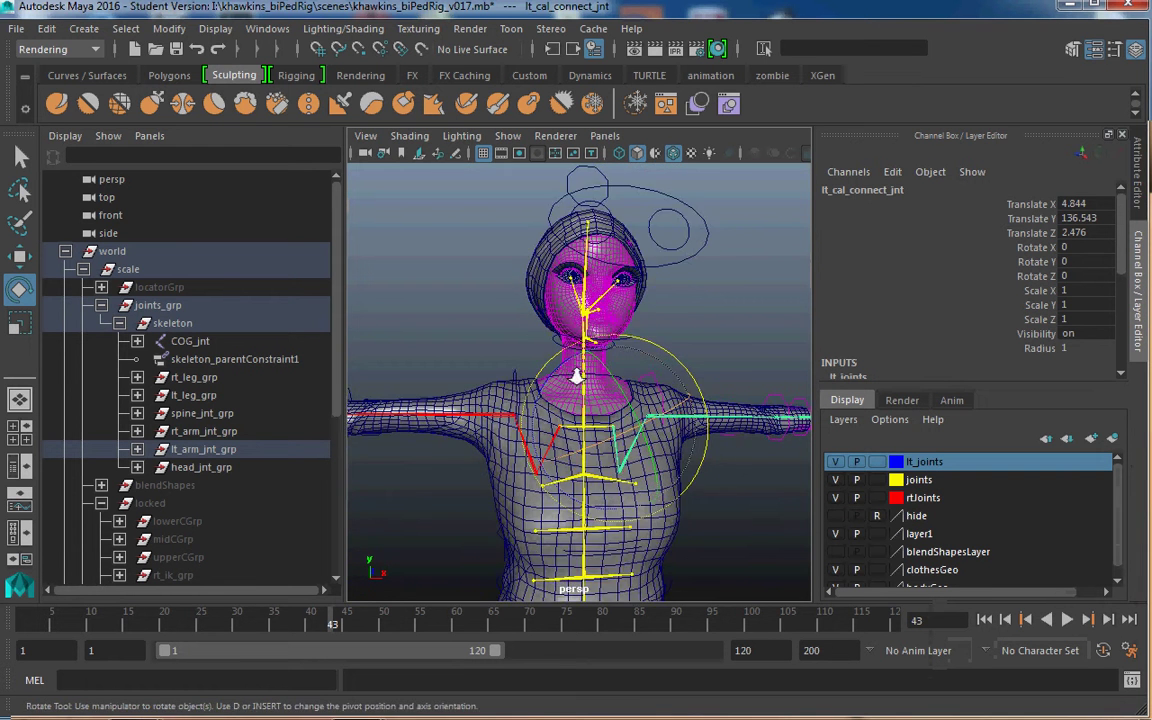
{"action": "scroll", "coordinate": [576, 375], "scroll_direction": "up", "scroll_amount": 6}
{"action": "middle_click_drag", "start_coordinate": [470, 200], "coordinate": [491, 336], "text": "alt"}
{"action": "left_click", "coordinate": [483, 420]}
{"action": "scroll", "coordinate": [568, 383], "scroll_direction": "down", "scroll_amount": 5}
{"action": "left_click_drag", "start_coordinate": [568, 383], "coordinate": [582, 437], "text": "alt"}
{"action": "scroll", "coordinate": [582, 437], "scroll_direction": "up", "scroll_amount": 2}
{"action": "left_click", "coordinate": [579, 338]}
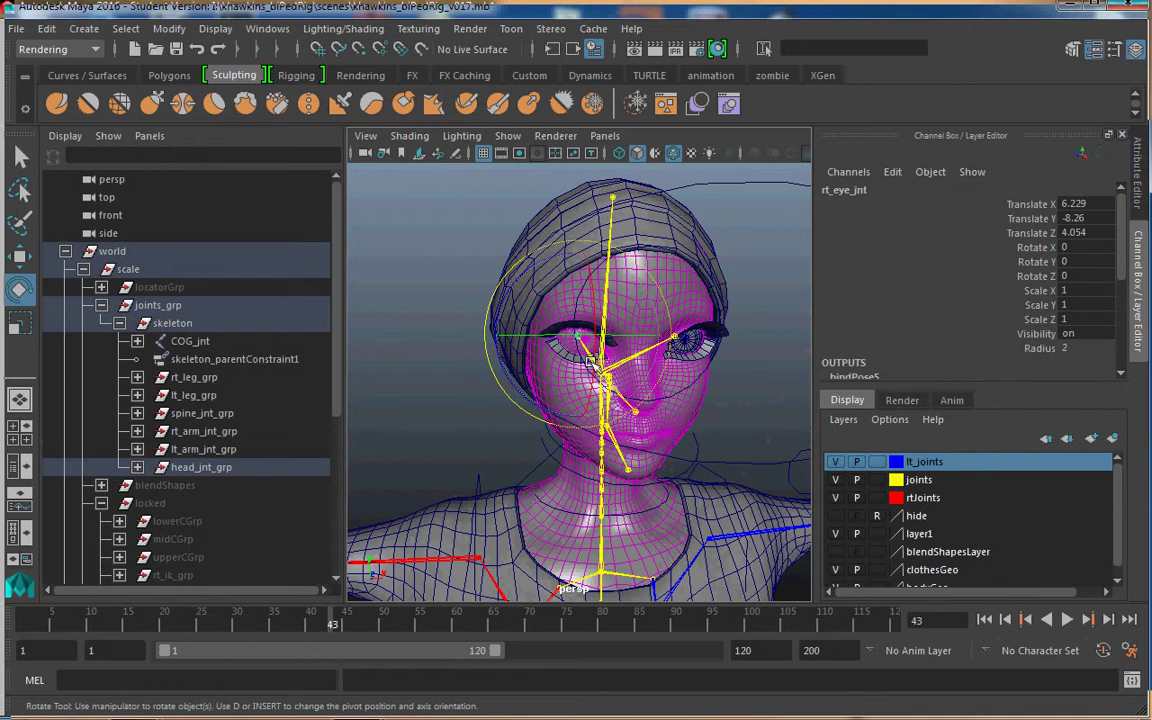
{"action": "right_click", "coordinate": [933, 505]}
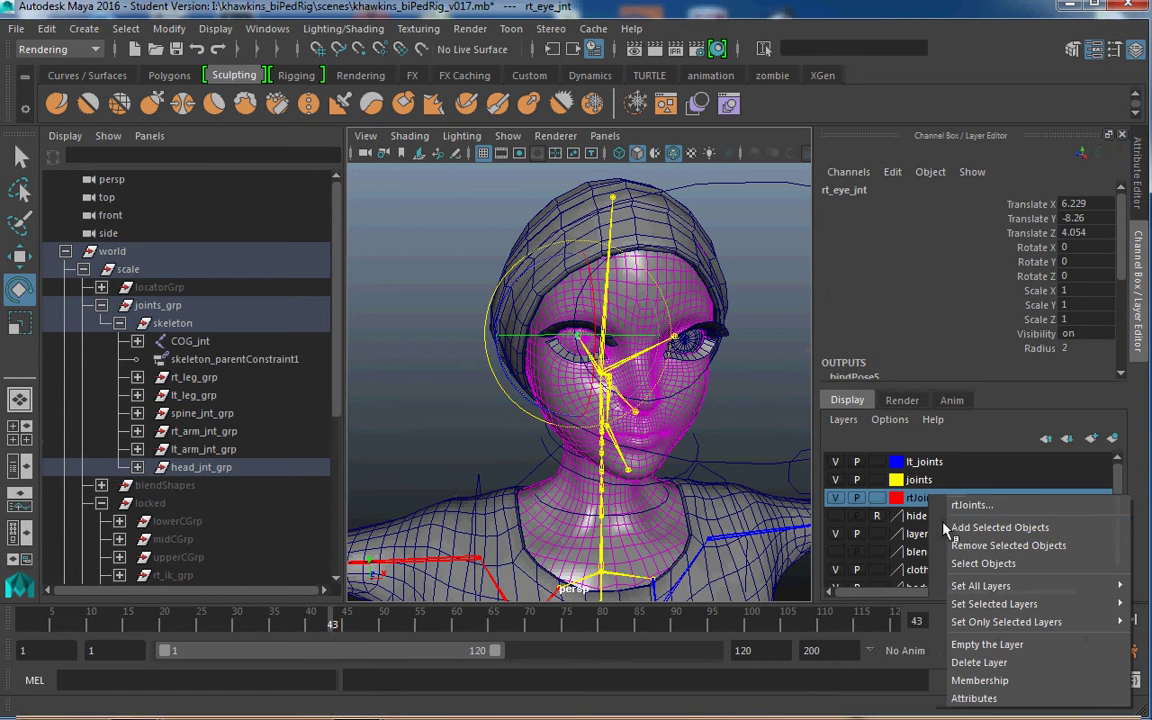
{"action": "left_click", "coordinate": [950, 525]}
Add the left eye joint, lt_eye_jnt, to the lt_joints layer
{"action": "left_click", "coordinate": [704, 348]}
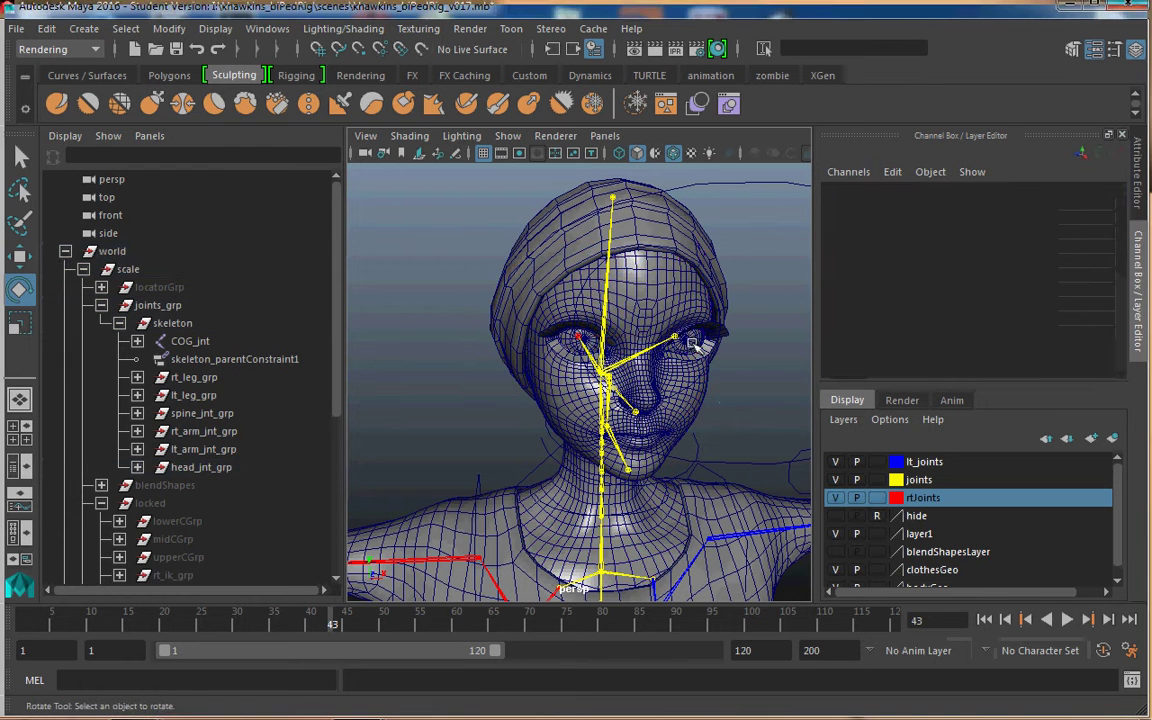
{"action": "left_click", "coordinate": [692, 343]}
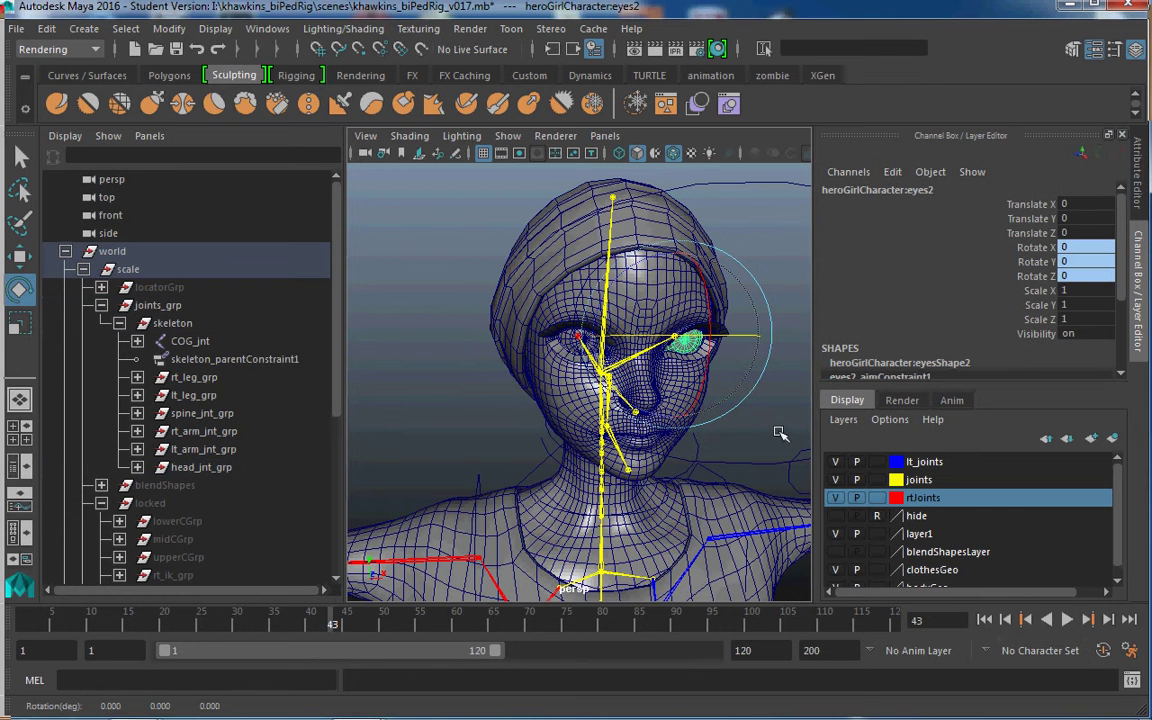
{"action": "left_click", "coordinate": [679, 340]}
{"action": "left_click", "coordinate": [679, 340]}
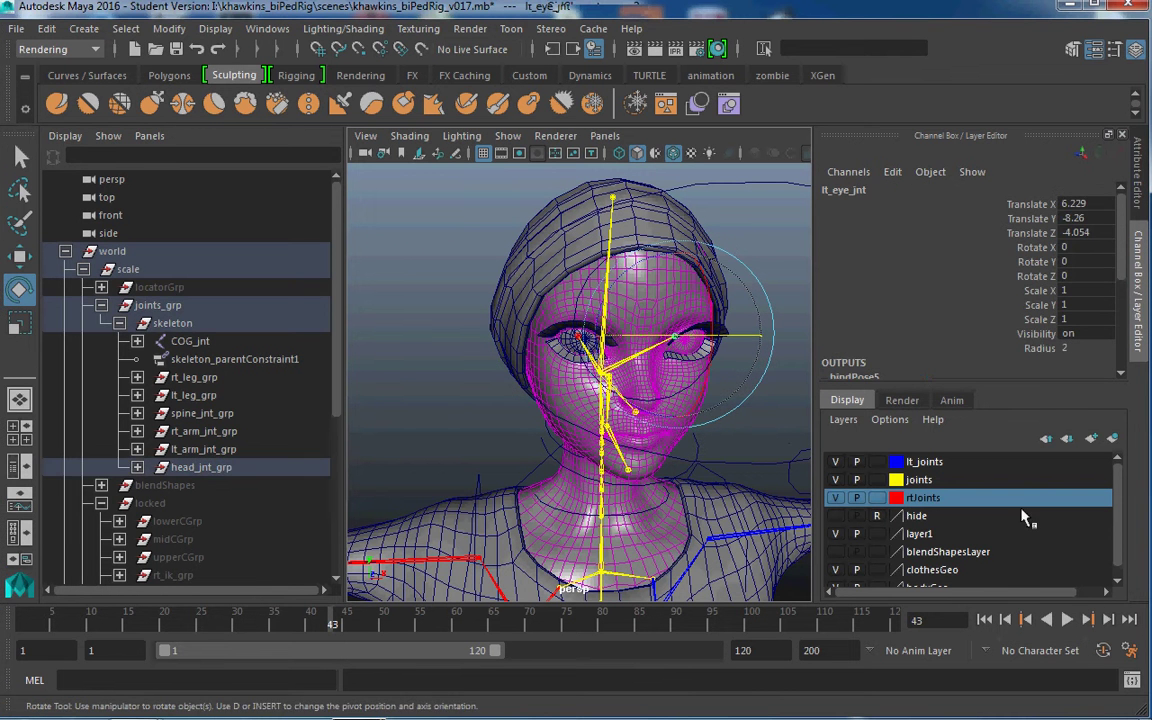
{"action": "left_click", "coordinate": [926, 462]}
{"action": "right_click", "coordinate": [926, 462]}
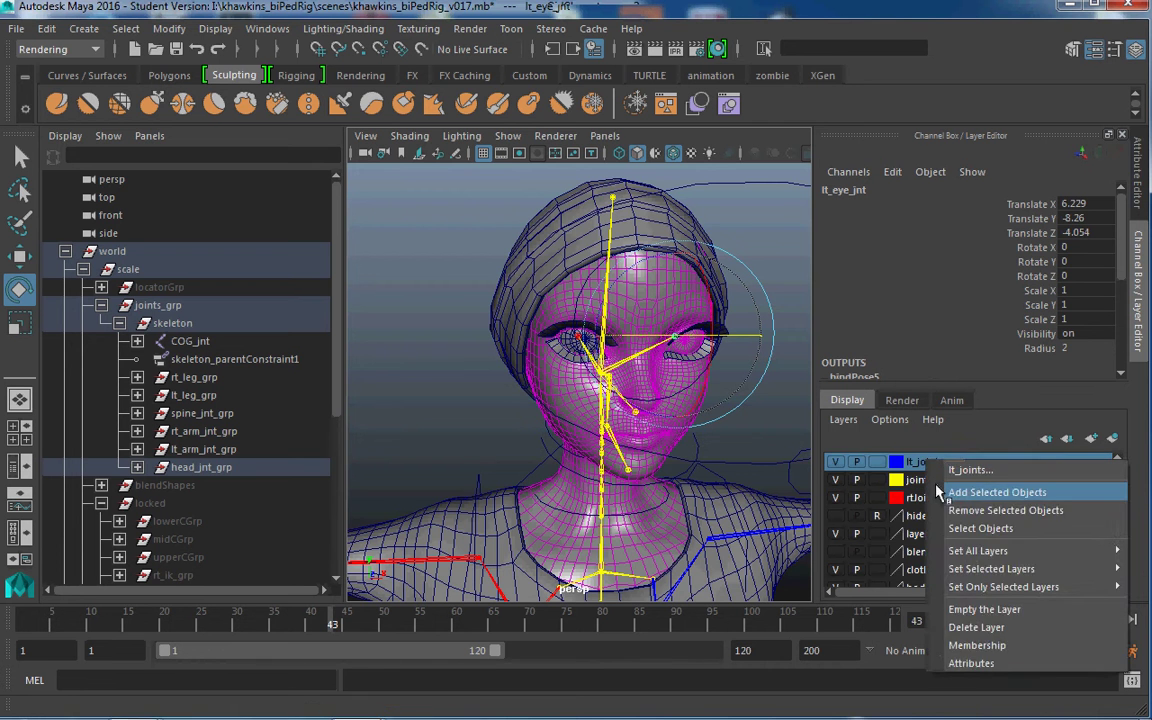
{"action": "left_click", "coordinate": [938, 492]}
Examine the joint colors on both sides of the whole character from several angles
{"action": "scroll", "coordinate": [560, 456], "scroll_direction": "down", "scroll_amount": 8}
{"action": "middle_click_drag", "start_coordinate": [560, 456], "coordinate": [597, 345], "text": "alt"}
{"action": "left_click_drag", "start_coordinate": [597, 400], "coordinate": [638, 465], "text": "alt"}
{"action": "middle_click_drag", "start_coordinate": [625, 340], "coordinate": [622, 425], "text": "alt"}
{"action": "left_click_drag", "start_coordinate": [622, 425], "coordinate": [620, 380], "text": "alt"}
{"action": "middle_click_drag", "start_coordinate": [635, 460], "coordinate": [640, 460], "text": "alt"}
{"action": "left_click_drag", "start_coordinate": [640, 460], "coordinate": [660, 403], "text": "alt"}
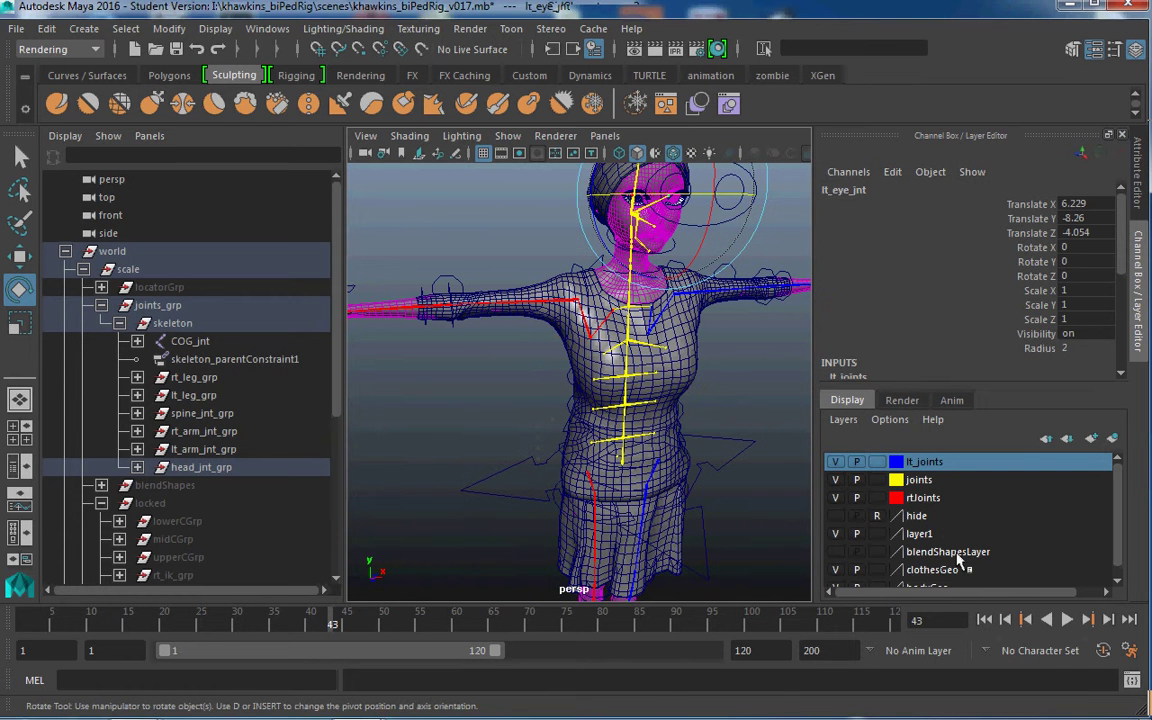
Create three empty display layers and rename layer3 as controlsLayer
{"action": "double_click", "coordinate": [1091, 440]}
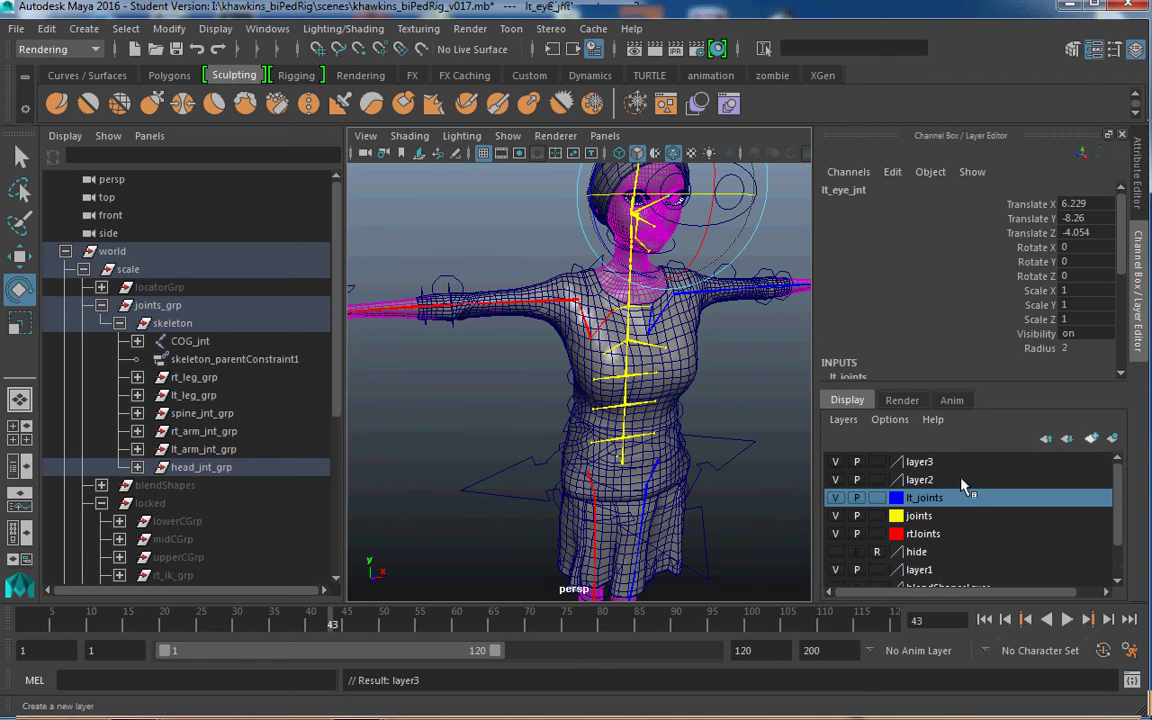
{"action": "double_click", "coordinate": [924, 481]}
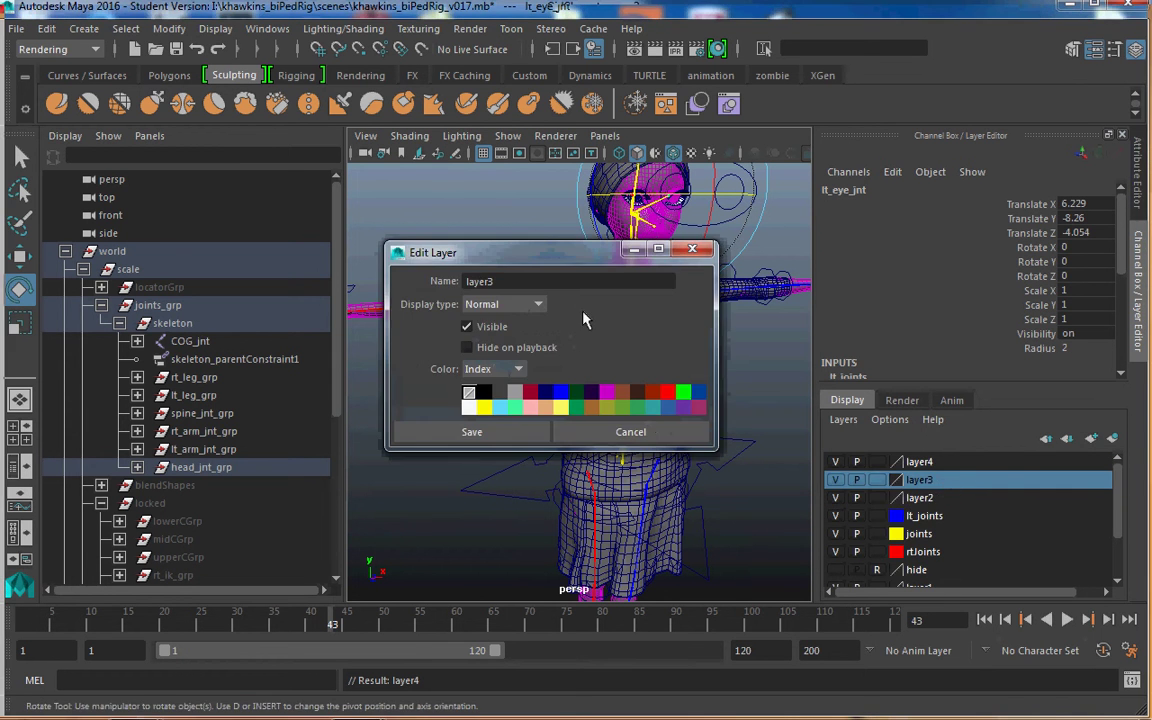
{"action": "left_click_drag", "start_coordinate": [522, 281], "coordinate": [426, 273]}
{"action": "type", "text": "controls"}
{"action": "left_click", "coordinate": [471, 431]}
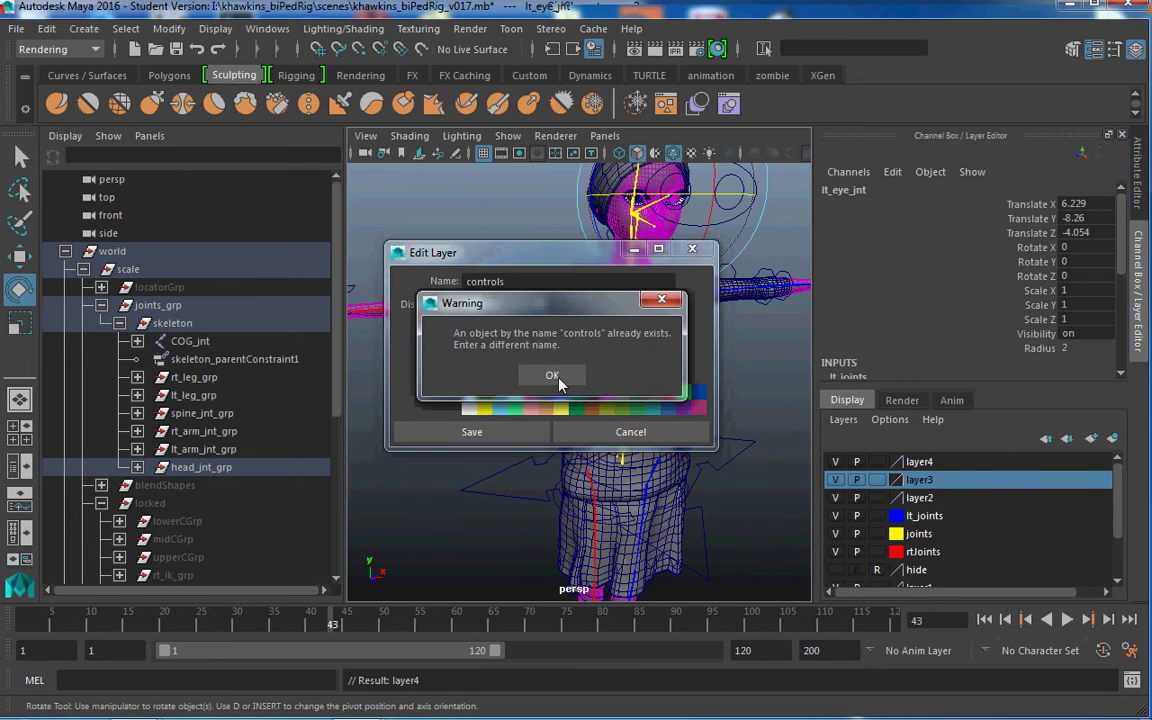
{"action": "left_click", "coordinate": [552, 375]}
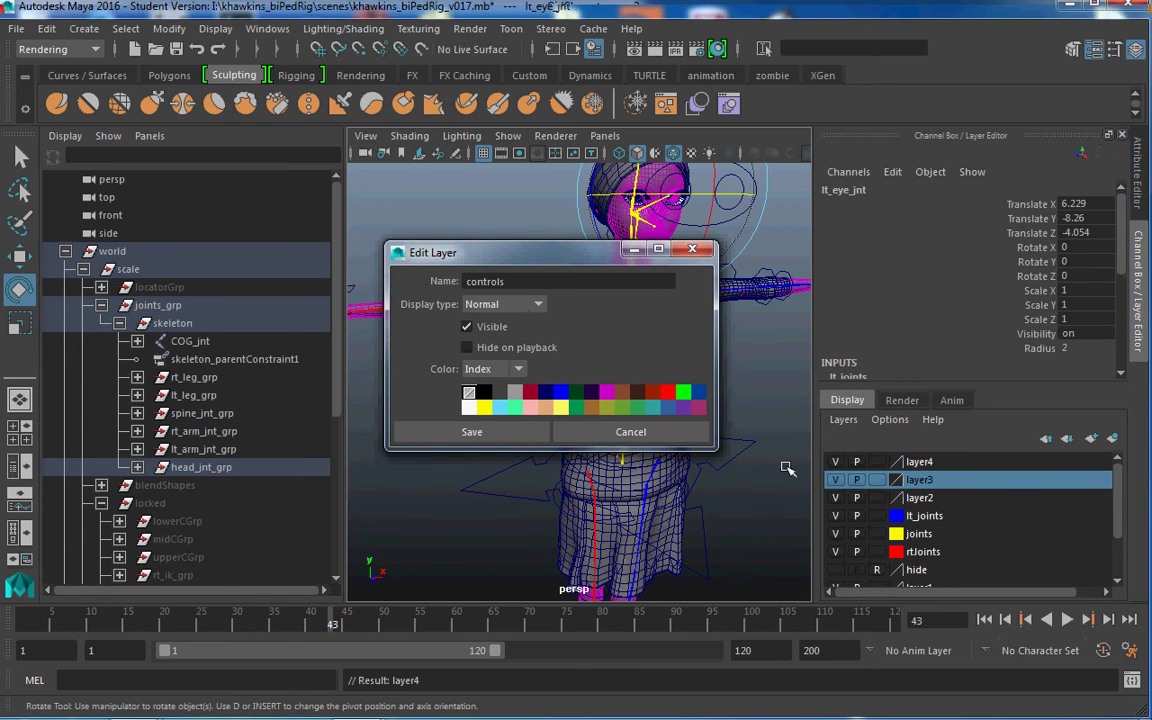
{"action": "scroll", "coordinate": [971, 535], "scroll_direction": "down", "scroll_amount": 2}
{"action": "scroll", "coordinate": [1000, 545], "scroll_direction": "up", "scroll_amount": 3}
{"action": "left_click", "coordinate": [536, 282]}
{"action": "type", "text": "Layer"}
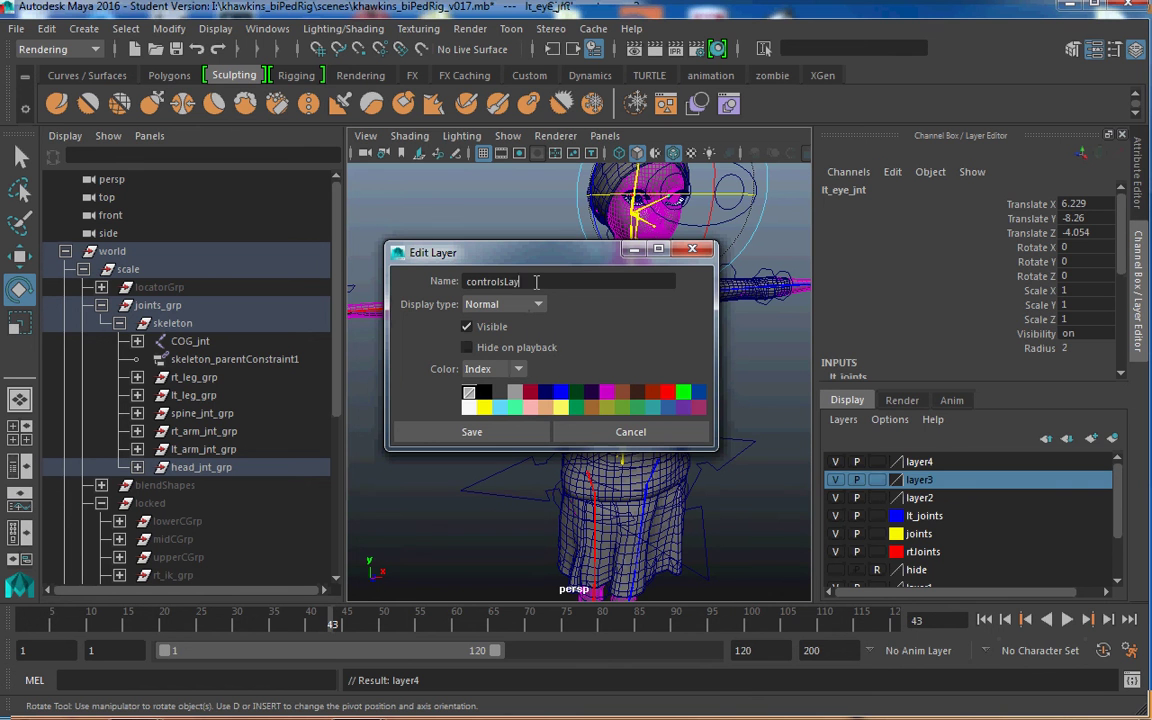
{"action": "left_click", "coordinate": [473, 431]}
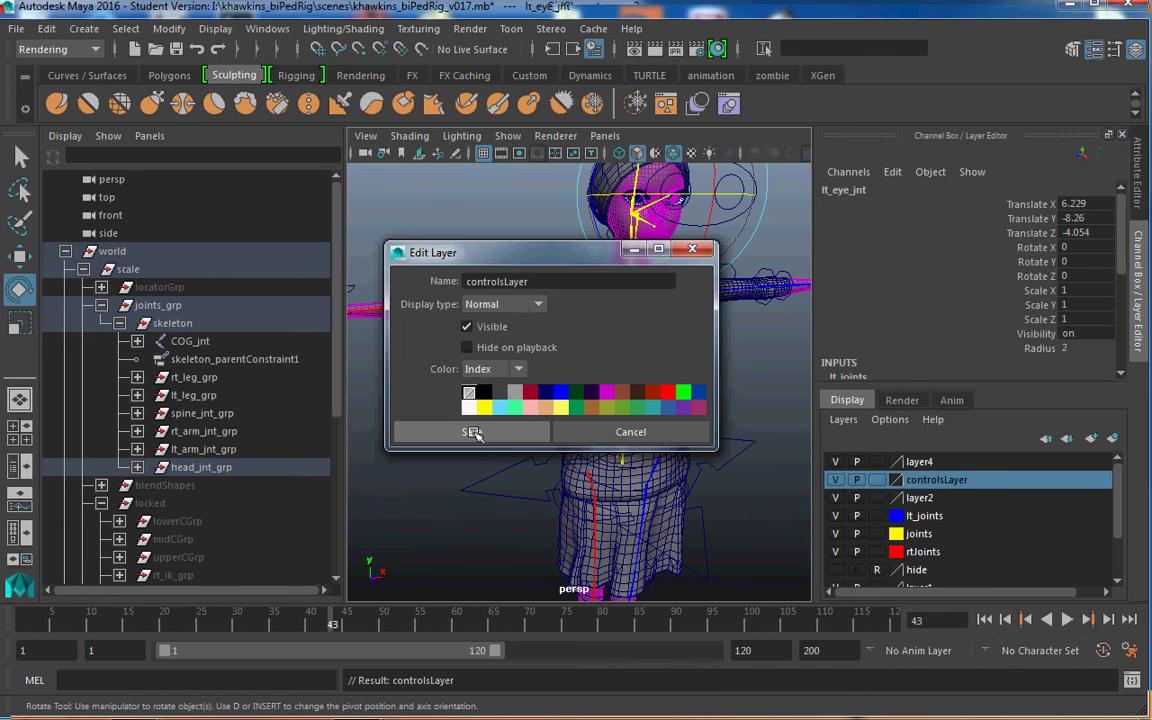
Rename the display layer layer2 as rtCons
{"action": "left_click", "coordinate": [918, 498]}
{"action": "double_click", "coordinate": [918, 498]}
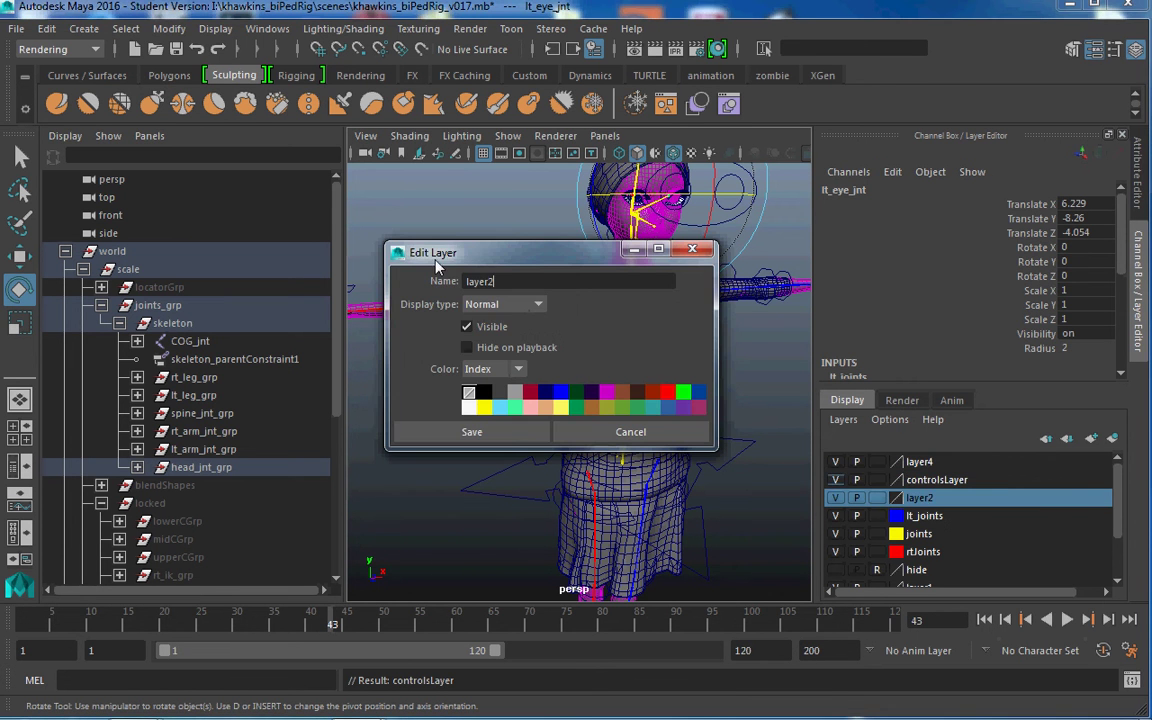
{"action": "type", "text": "rtCons"}
{"action": "left_click", "coordinate": [517, 434]}
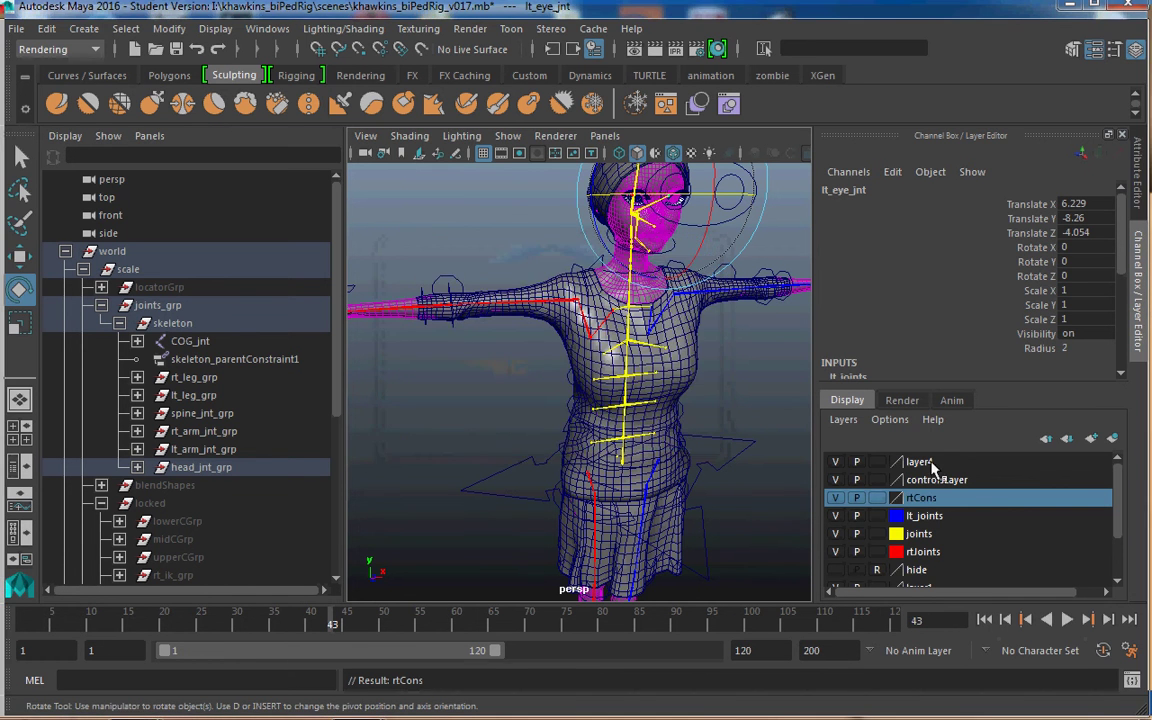
Rename the display layer layer4 as ltCons
{"action": "double_click", "coordinate": [930, 462]}
{"action": "type", "text": "lt"}
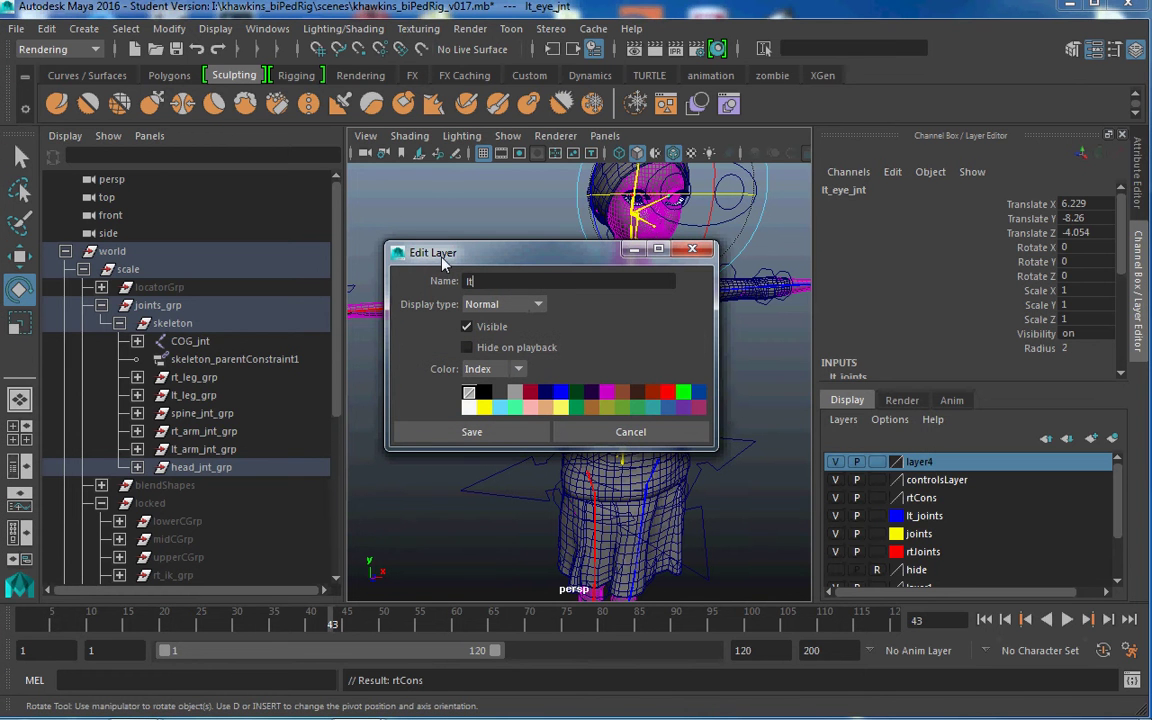
{"action": "type", "text": "_Con"}
{"action": "key", "text": "BackSpace"}
{"action": "key", "text": "BackSpace"}
{"action": "key", "text": "BackSpace"}
{"action": "key", "text": "BackSpace"}
{"action": "type", "text": "Cons"}
{"action": "left_click", "coordinate": [507, 436]}
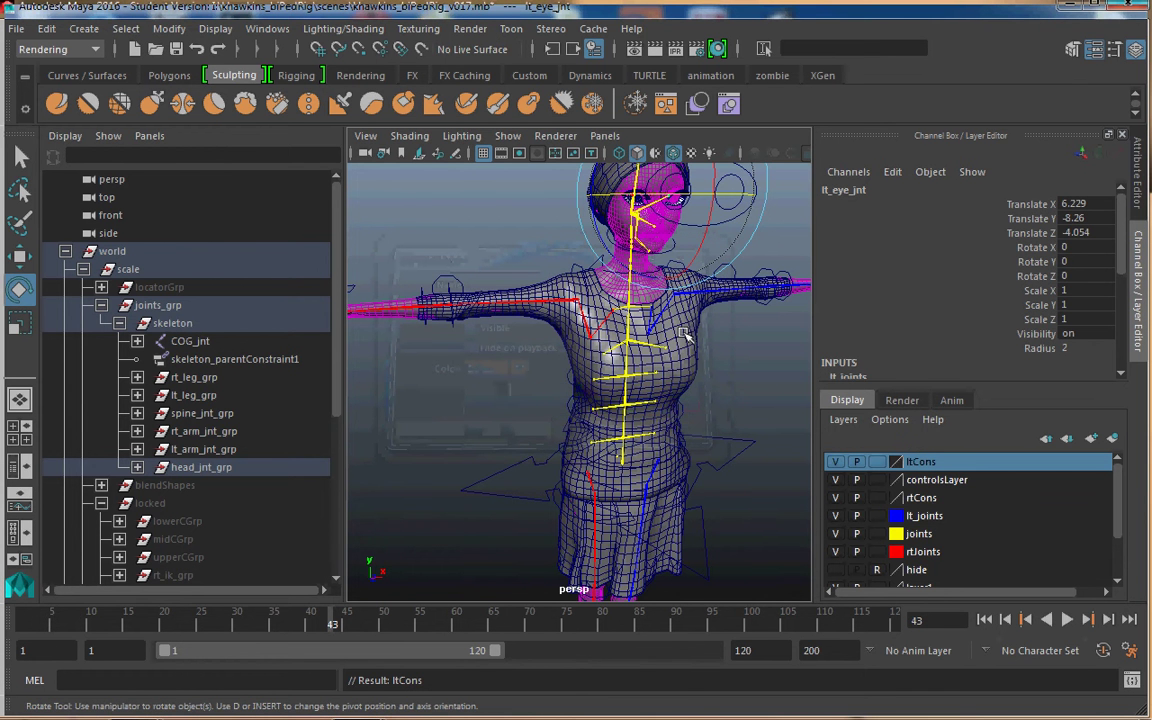
{"action": "scroll", "coordinate": [693, 418], "scroll_direction": "down", "scroll_amount": 4}
{"action": "mouse_move", "coordinate": [693, 418]}
{"action": "left_mouse_down", "text": "alt"}
{"action": "mouse_move", "coordinate": [679, 405]}
{"action": "mouse_move", "coordinate": [673, 424]}
{"action": "left_mouse_up", "text": "alt"}
{"action": "scroll", "coordinate": [682, 420], "scroll_direction": "up", "scroll_amount": 4}
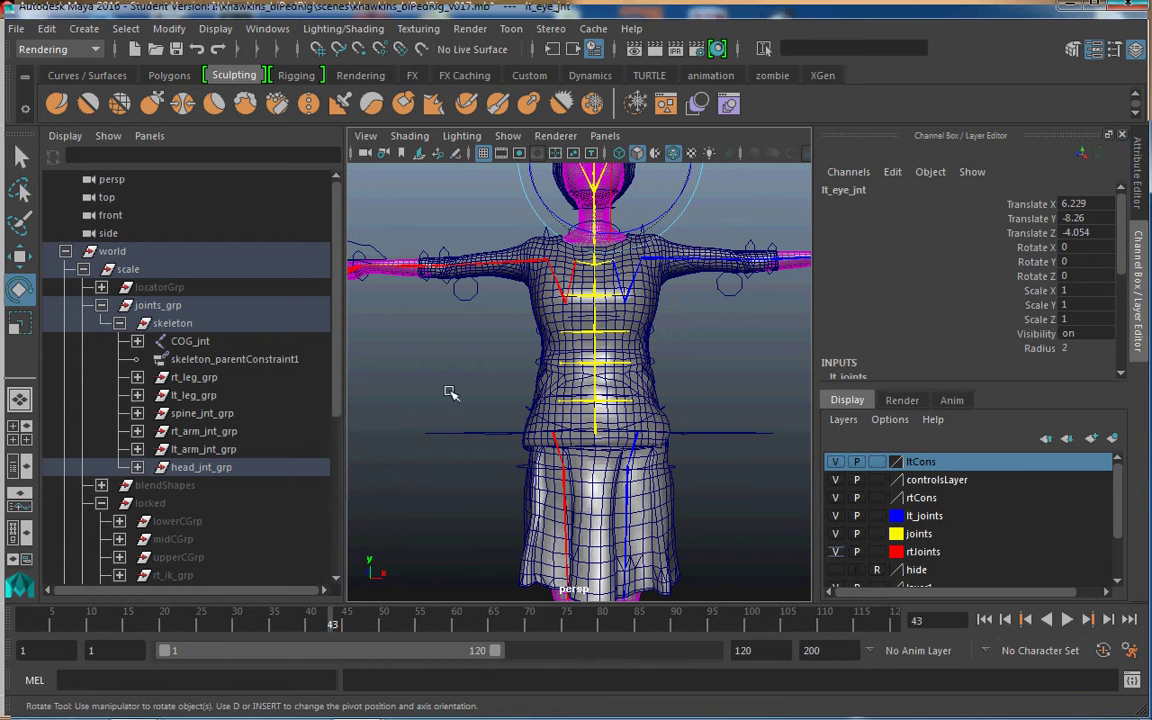
{"action": "left_click_drag", "start_coordinate": [450, 393], "coordinate": [674, 499], "text": "alt"}
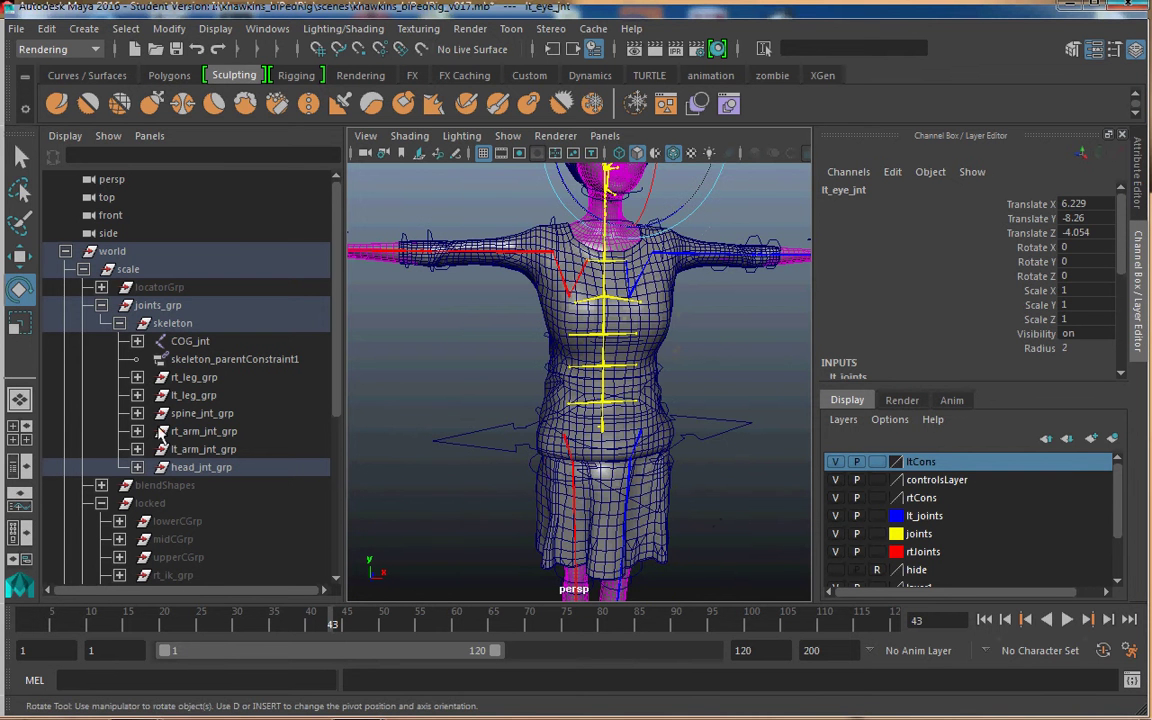
Turn off the visibility of COG_jnt and the leg, spine, arm and head joint groups under skeleton
{"action": "left_click", "coordinate": [119, 323]}
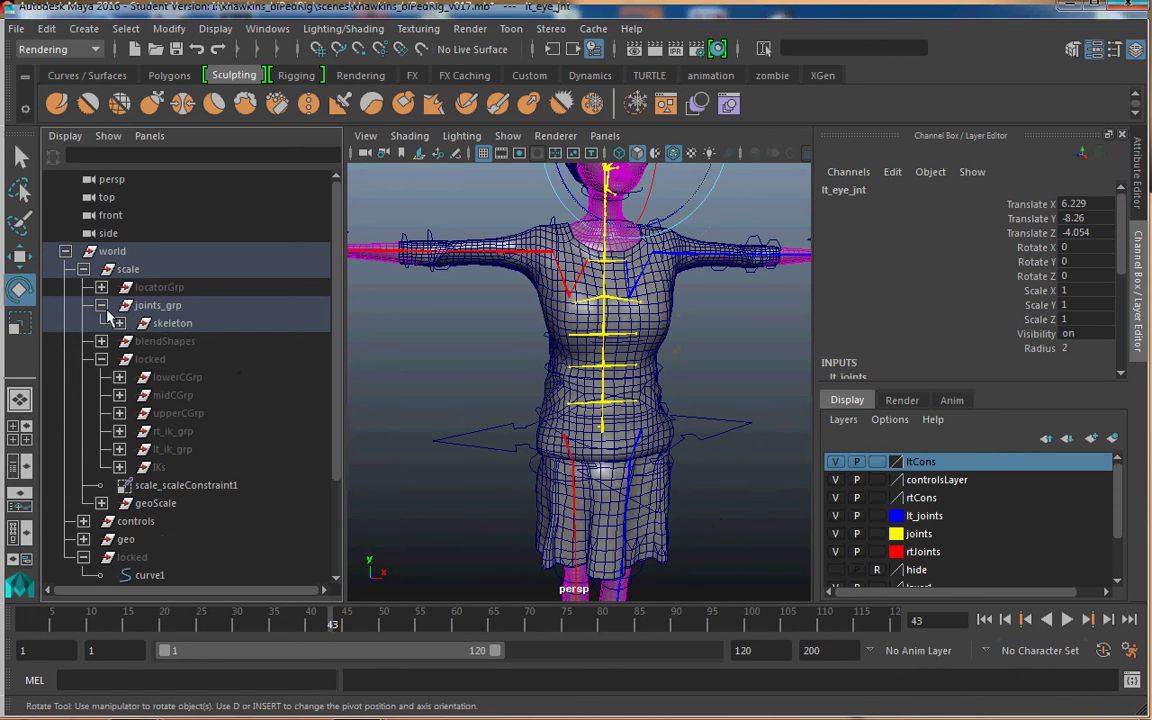
{"action": "left_click", "coordinate": [102, 305]}
{"action": "left_click", "coordinate": [102, 305]}
{"action": "left_click", "coordinate": [120, 323]}
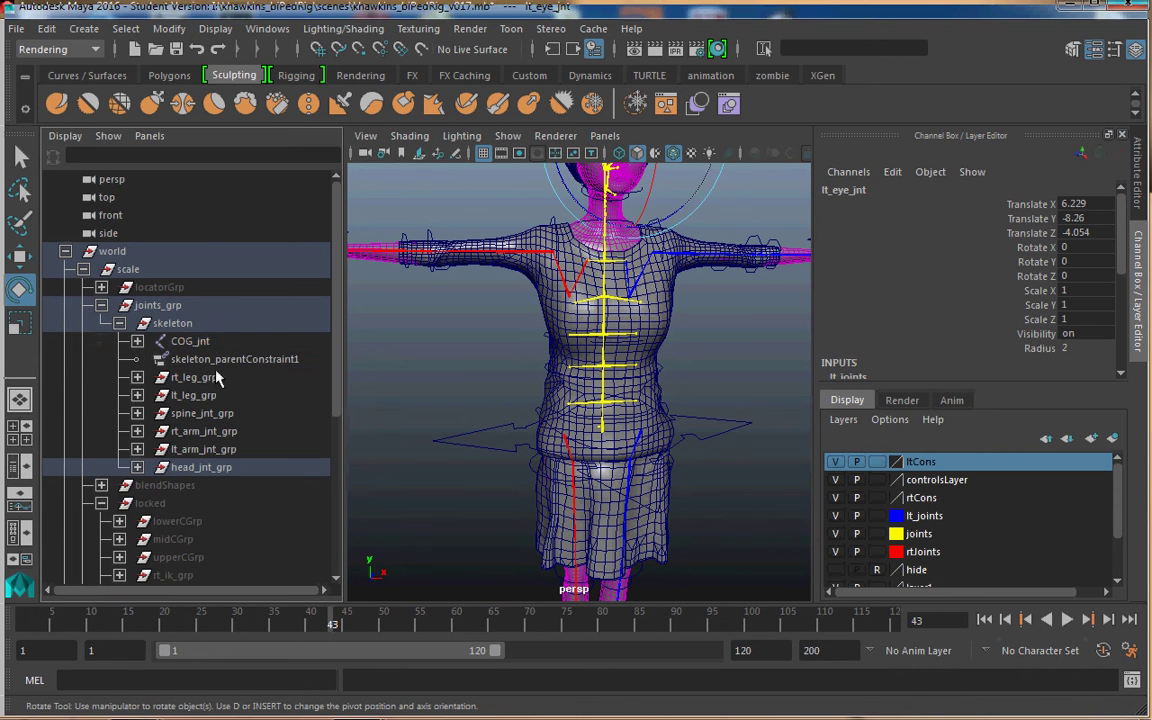
{"action": "left_click", "coordinate": [190, 341]}
{"action": "left_click", "coordinate": [193, 377], "text": "ctrl"}
{"action": "left_click", "coordinate": [193, 395], "text": "ctrl"}
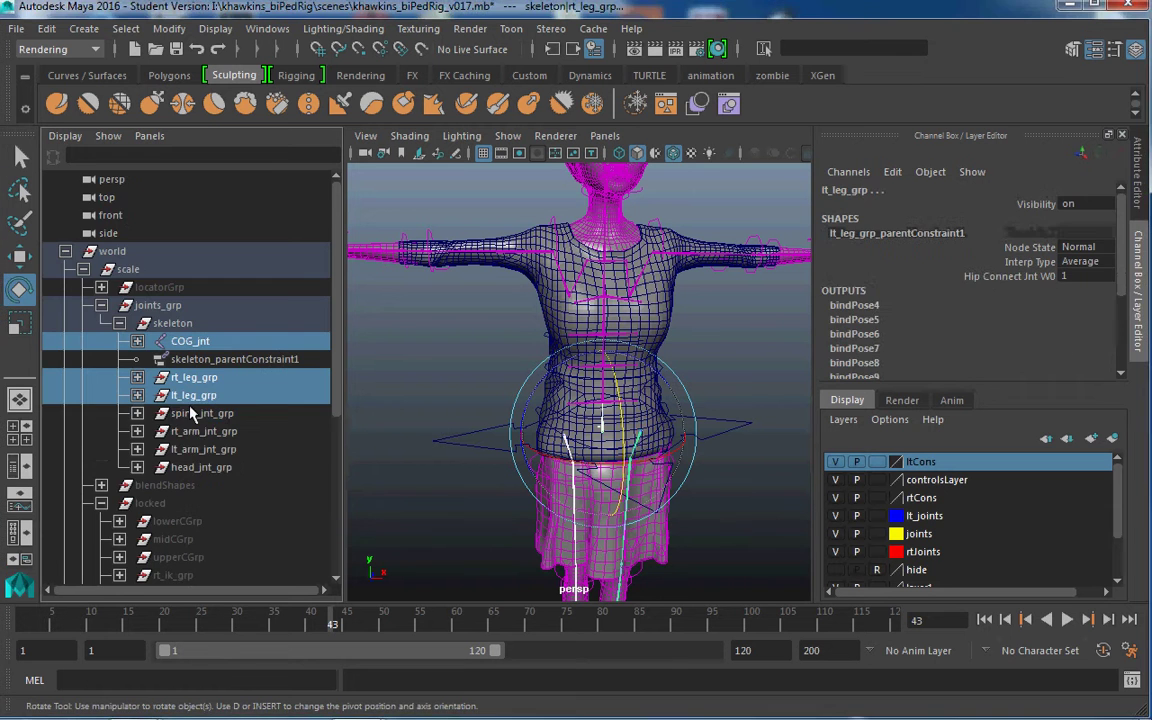
{"action": "left_click", "coordinate": [195, 413], "text": "ctrl"}
{"action": "left_click", "coordinate": [195, 433], "text": "ctrl"}
{"action": "left_click", "coordinate": [195, 449], "text": "ctrl"}
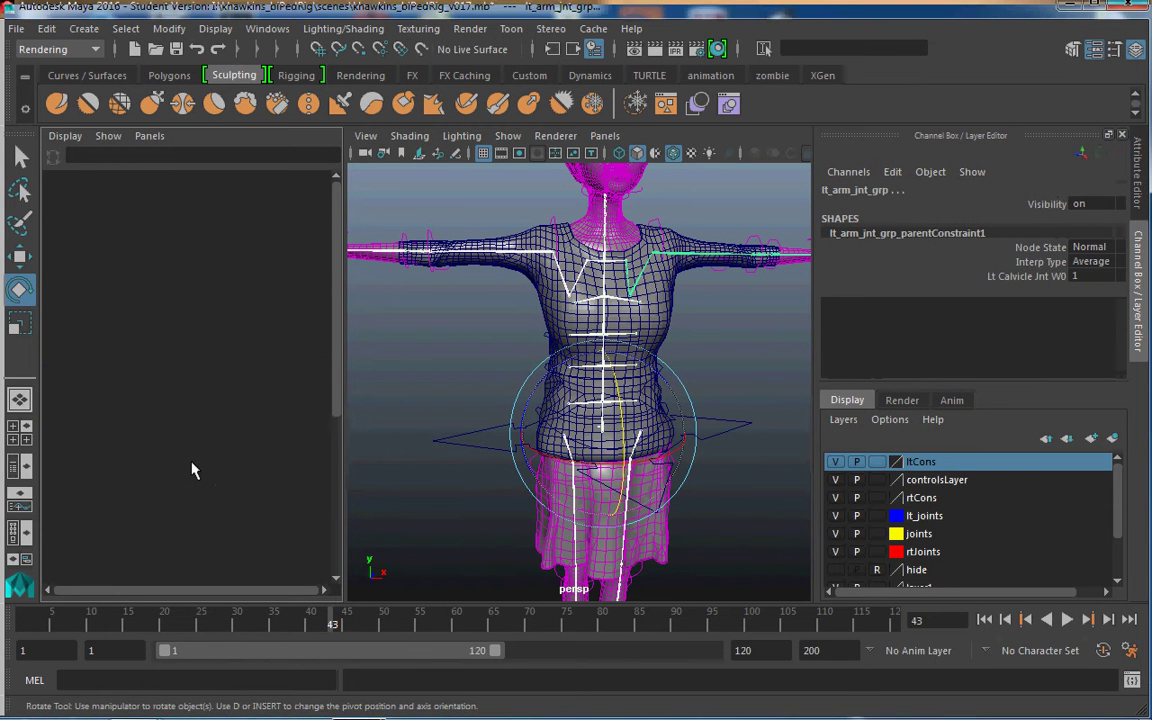
{"action": "left_click", "coordinate": [193, 467], "text": "ctrl"}
{"action": "double_click", "coordinate": [1098, 203]}
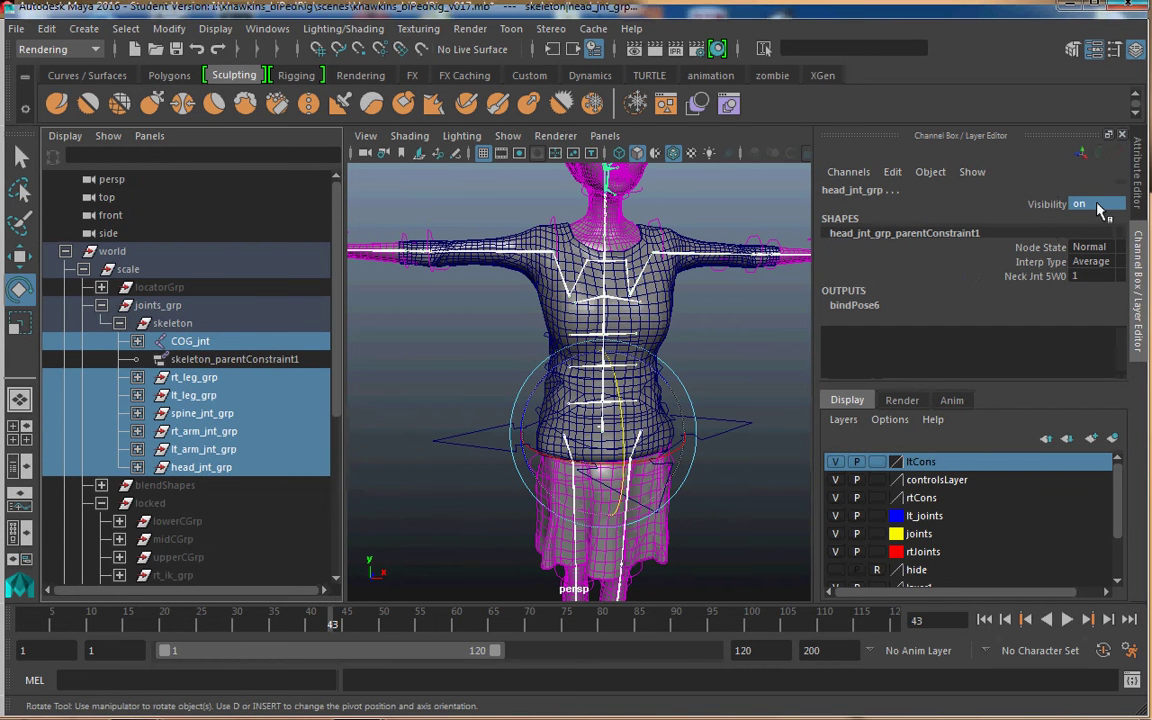
{"action": "type", "text": "0"}
{"action": "key", "text": "Return"}
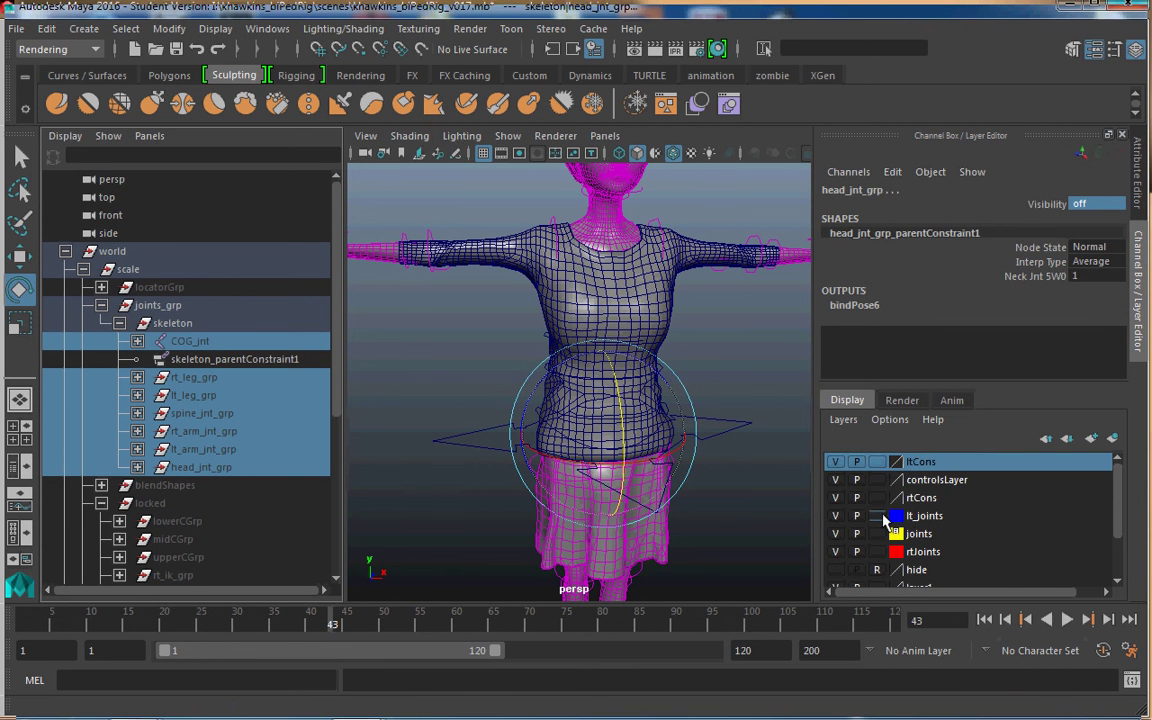
Move the lt_joints layer below the joints layer and set joints, lt_joints and rtJoints to reference display
{"action": "left_click", "coordinate": [924, 515]}
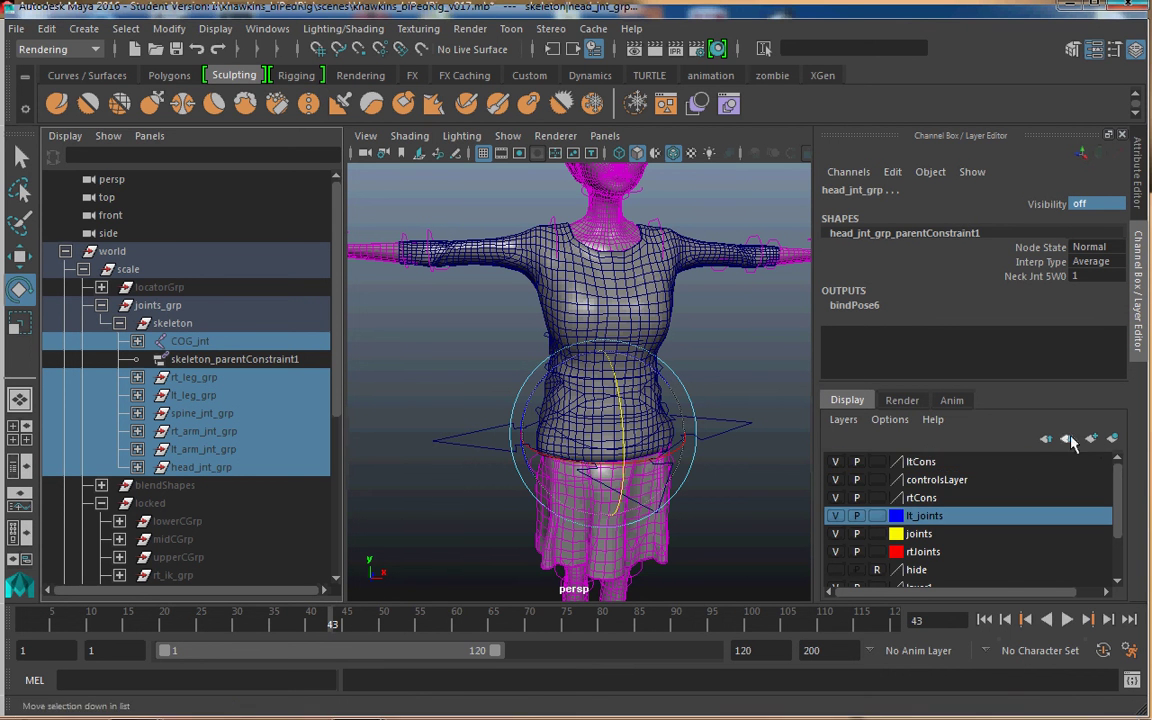
{"action": "left_click", "coordinate": [1067, 439]}
{"action": "left_click", "coordinate": [876, 515]}
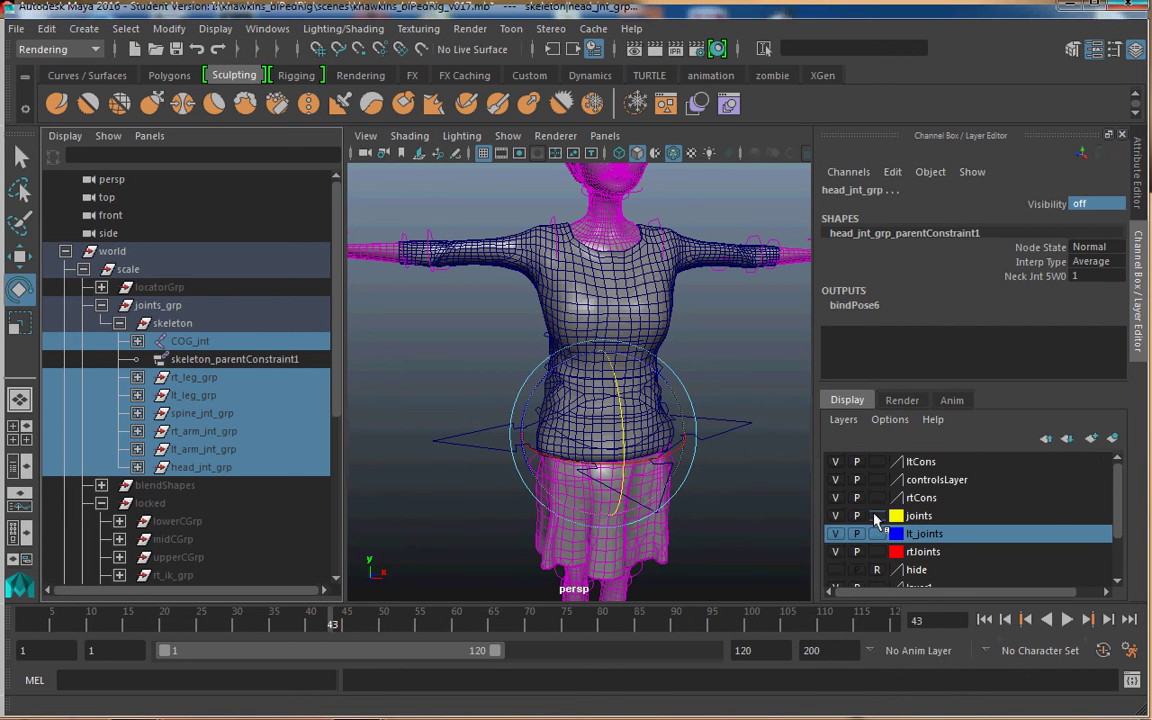
{"action": "left_click", "coordinate": [877, 533]}
{"action": "left_click", "coordinate": [877, 551]}
{"action": "left_click", "coordinate": [877, 551]}
{"action": "left_click", "coordinate": [877, 533]}
{"action": "left_click", "coordinate": [877, 515]}
{"action": "left_click_drag", "start_coordinate": [617, 540], "coordinate": [555, 505], "text": "alt"}
{"action": "left_click", "coordinate": [555, 505]}
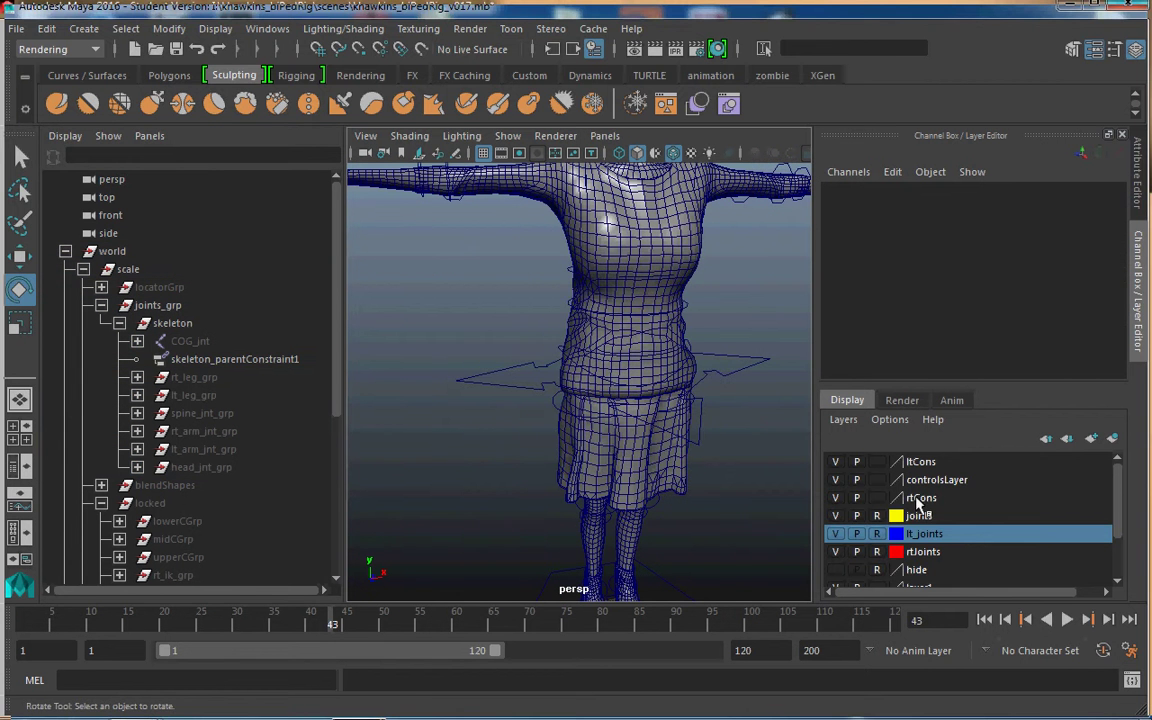
Color the rtCons display layer red and the ltCons display layer blue
{"action": "double_click", "coordinate": [877, 497]}
{"action": "left_click", "coordinate": [667, 391]}
{"action": "left_click", "coordinate": [535, 431]}
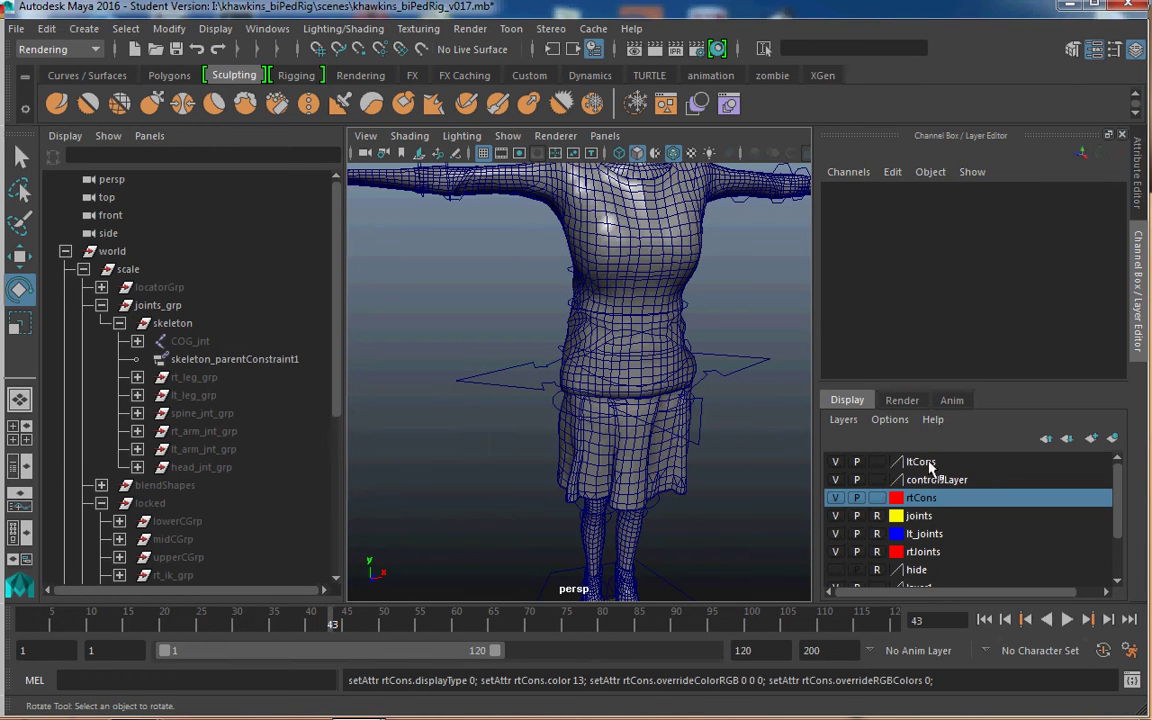
{"action": "double_click", "coordinate": [850, 462]}
{"action": "left_click", "coordinate": [561, 392]}
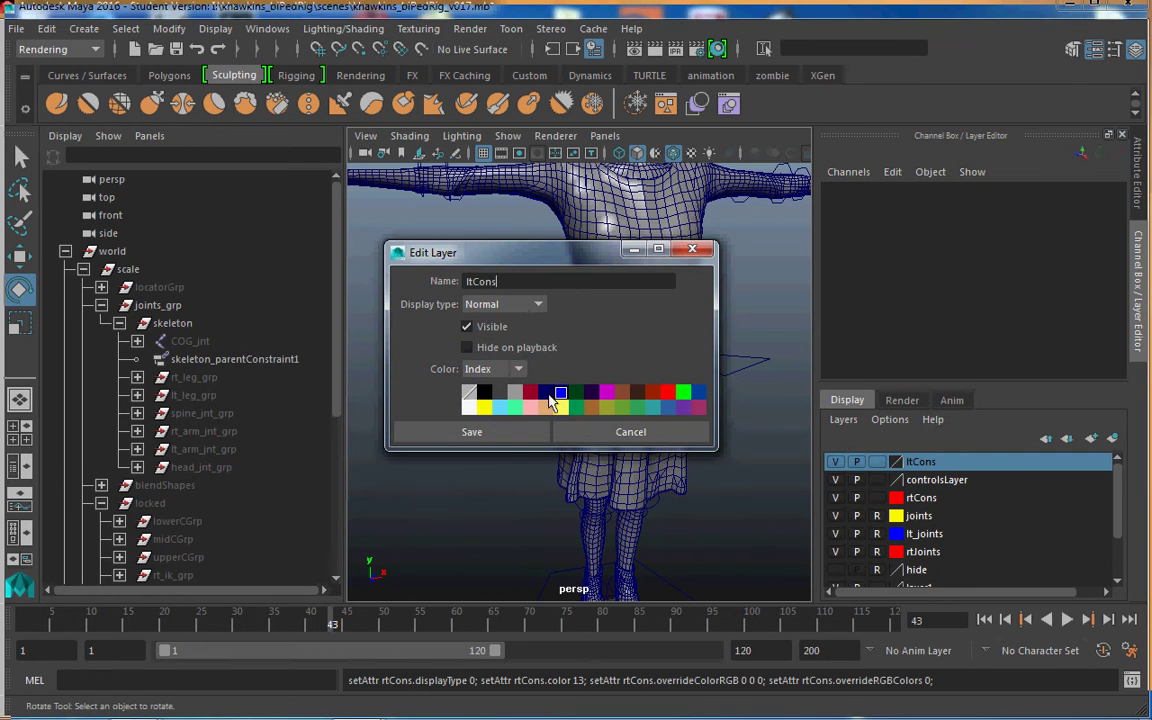
{"action": "left_click", "coordinate": [502, 435]}
Set the color of the controlsLayer display layer to yellow
{"action": "left_click", "coordinate": [905, 480]}
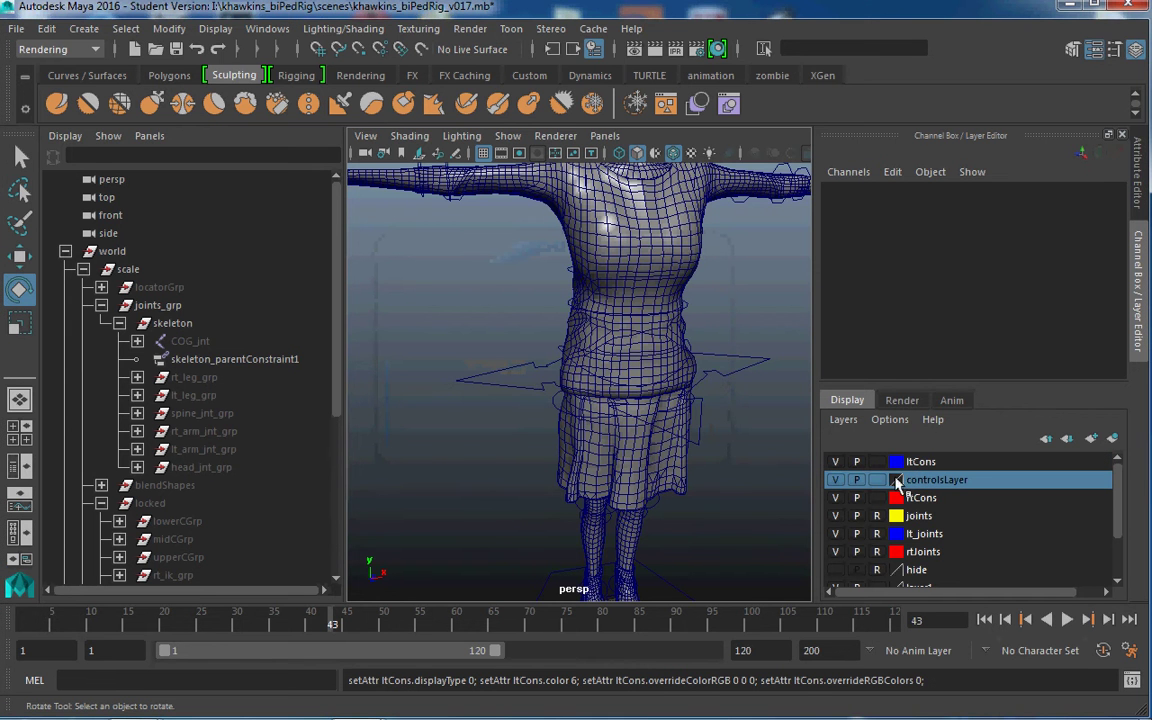
{"action": "double_click", "coordinate": [895, 480]}
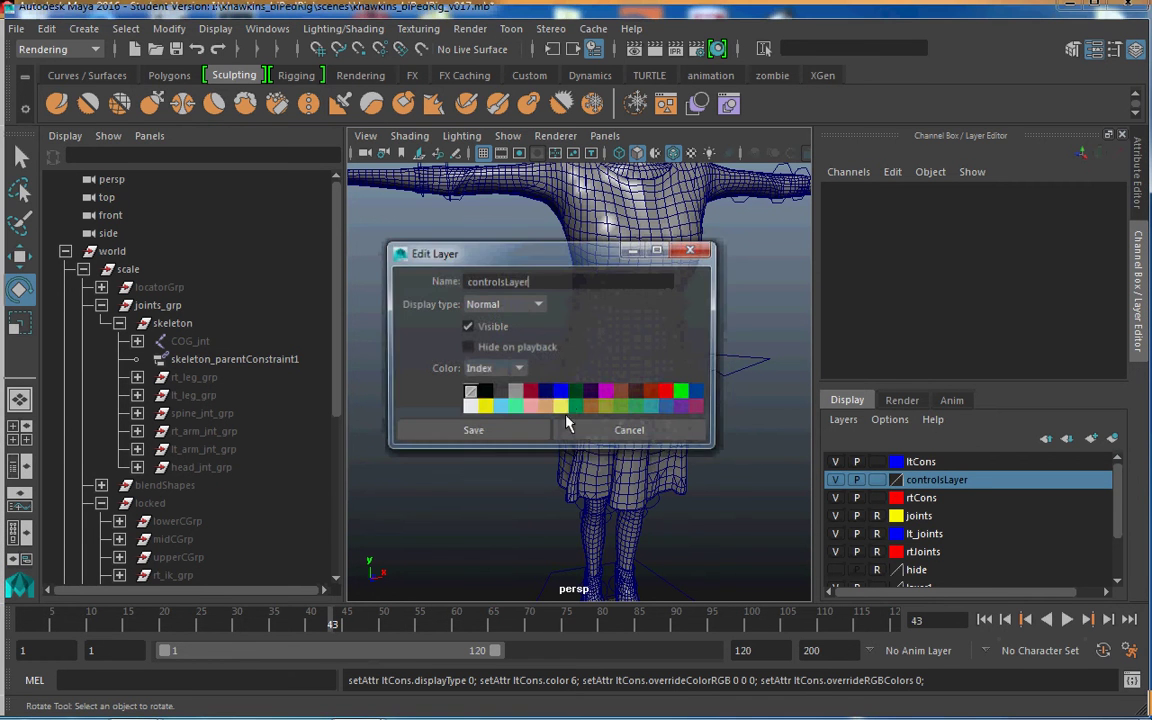
{"action": "left_click", "coordinate": [484, 407]}
{"action": "left_click", "coordinate": [484, 434]}
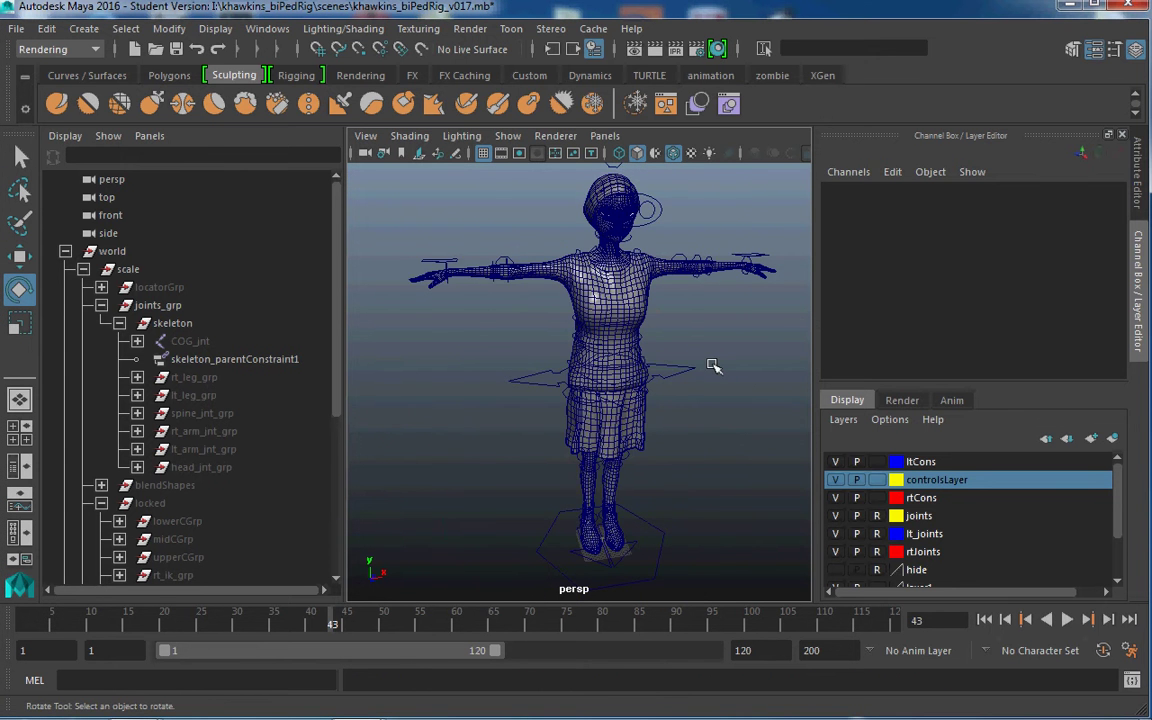
Hide the rtJoints, lt_joints and joints display layers
{"action": "left_click_drag", "start_coordinate": [713, 366], "coordinate": [698, 364], "text": "alt"}
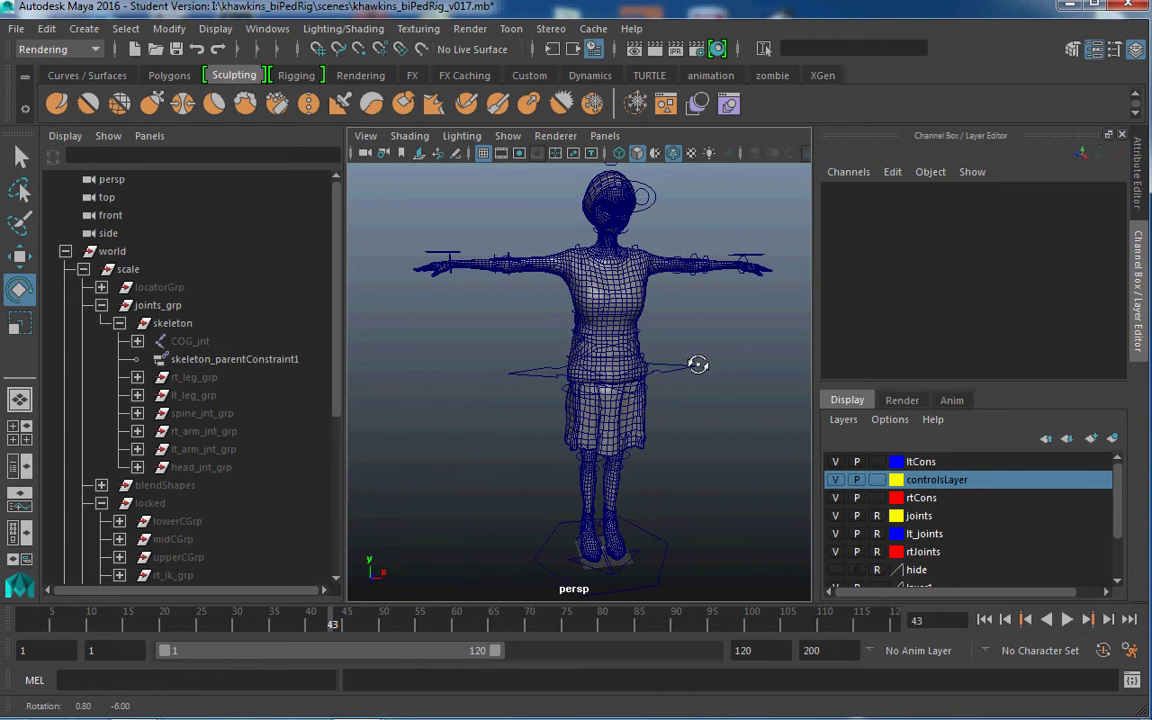
{"action": "left_click", "coordinate": [836, 551]}
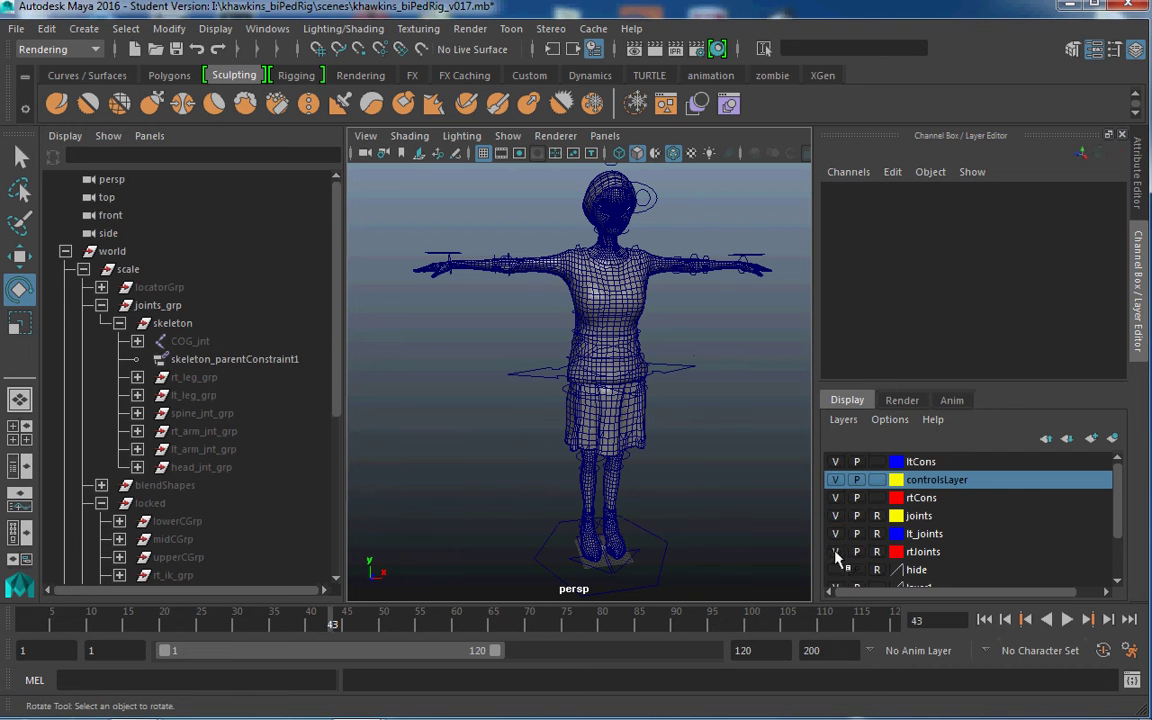
{"action": "left_click", "coordinate": [836, 534]}
{"action": "left_click", "coordinate": [836, 516]}
Add the controls group to the controlsLayer display layer
{"action": "left_click_drag", "start_coordinate": [649, 461], "coordinate": [668, 450], "text": "alt"}
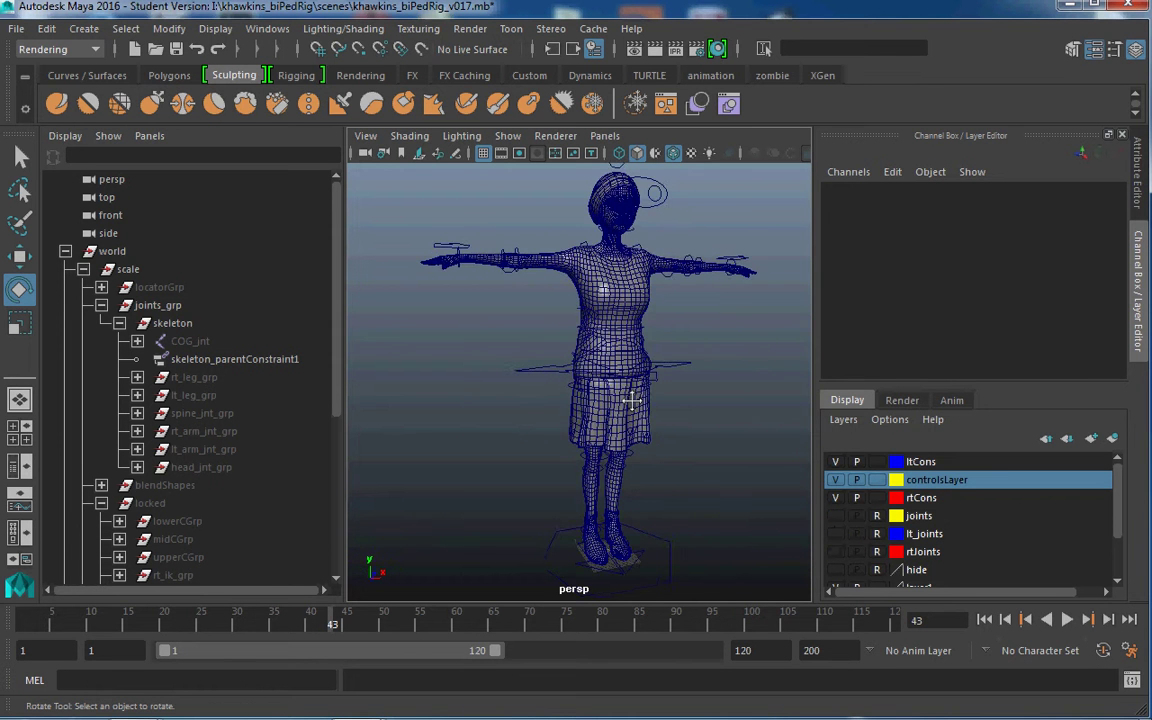
{"action": "right_click_drag", "start_coordinate": [650, 400], "coordinate": [700, 350], "text": "alt"}
{"action": "middle_click_drag", "start_coordinate": [690, 240], "coordinate": [670, 440], "text": "alt"}
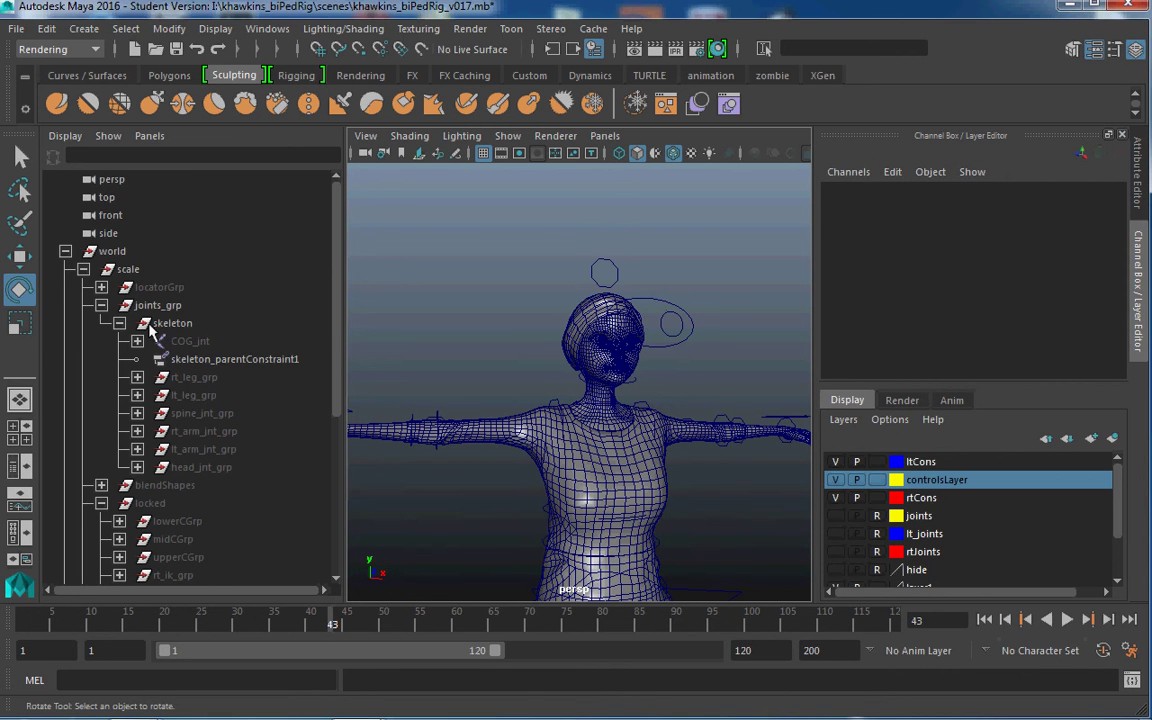
{"action": "scroll", "coordinate": [137, 484], "scroll_direction": "down", "scroll_amount": 5}
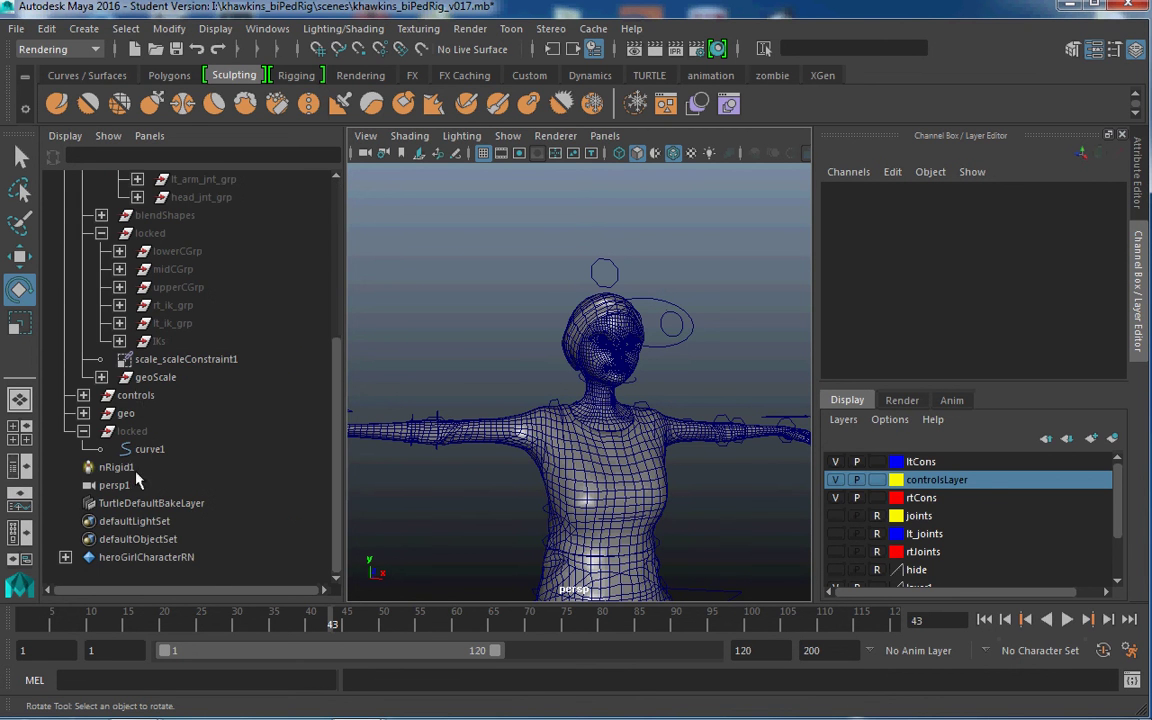
{"action": "left_click", "coordinate": [138, 395]}
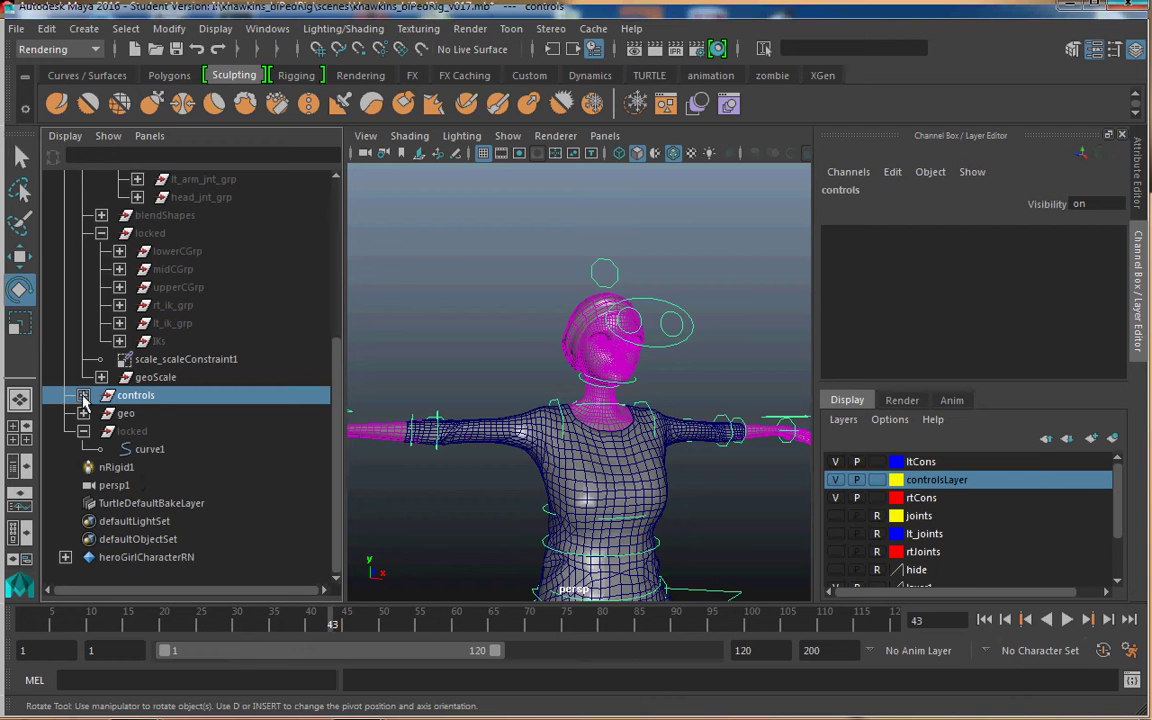
{"action": "right_click", "coordinate": [959, 483]}
{"action": "left_click", "coordinate": [1016, 509]}
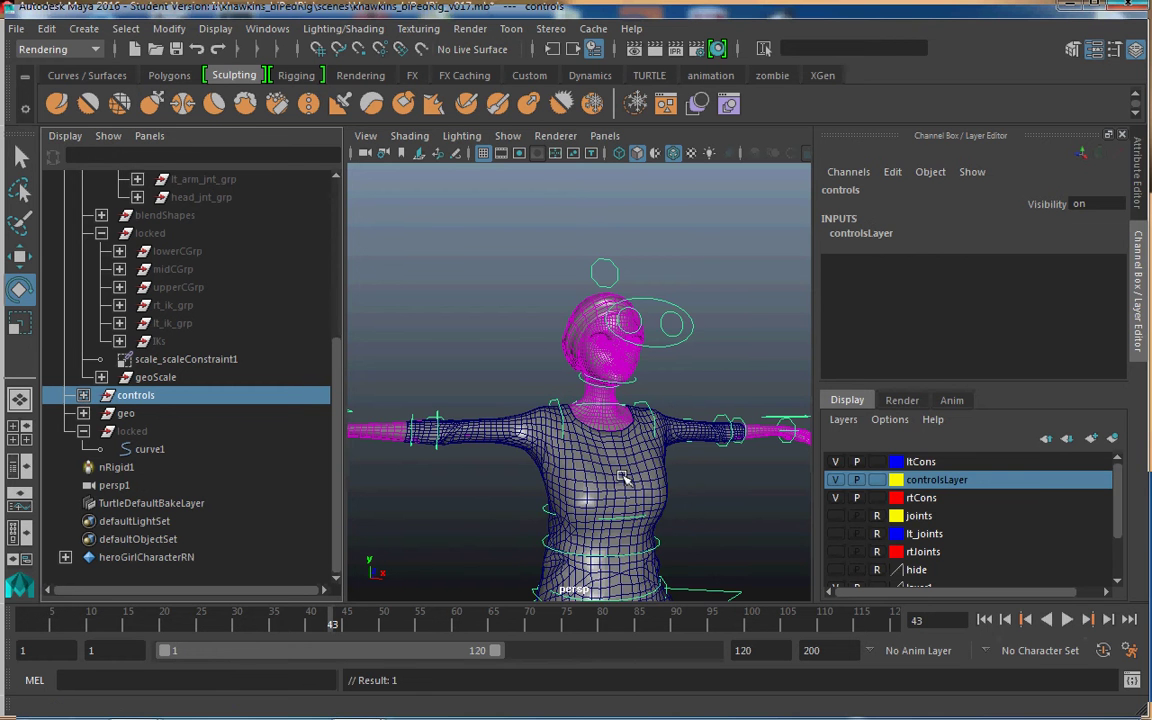
Select the right arm's shoulder control, the circular control behind its elbow and the elbow control ring
{"action": "middle_click_drag", "start_coordinate": [625, 462], "coordinate": [645, 377], "text": "alt"}
{"action": "left_click_drag", "start_coordinate": [646, 377], "coordinate": [565, 443], "text": "alt"}
{"action": "left_click", "coordinate": [550, 432]}
{"action": "middle_click_drag", "start_coordinate": [565, 443], "coordinate": [636, 460], "text": "alt"}
{"action": "right_click_drag", "start_coordinate": [636, 460], "coordinate": [622, 437], "text": "alt"}
{"action": "left_click_drag", "start_coordinate": [622, 437], "coordinate": [689, 381], "text": "alt"}
{"action": "left_click", "coordinate": [641, 355]}
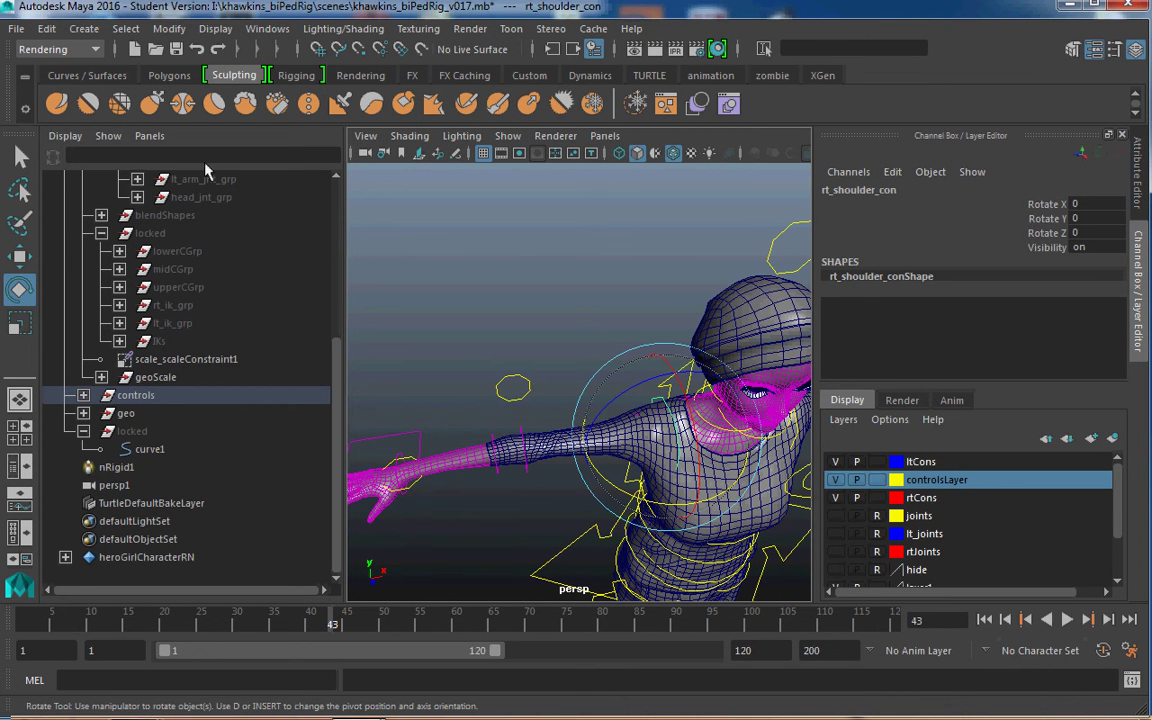
{"action": "key", "text": "q"}
{"action": "left_click", "coordinate": [513, 381]}
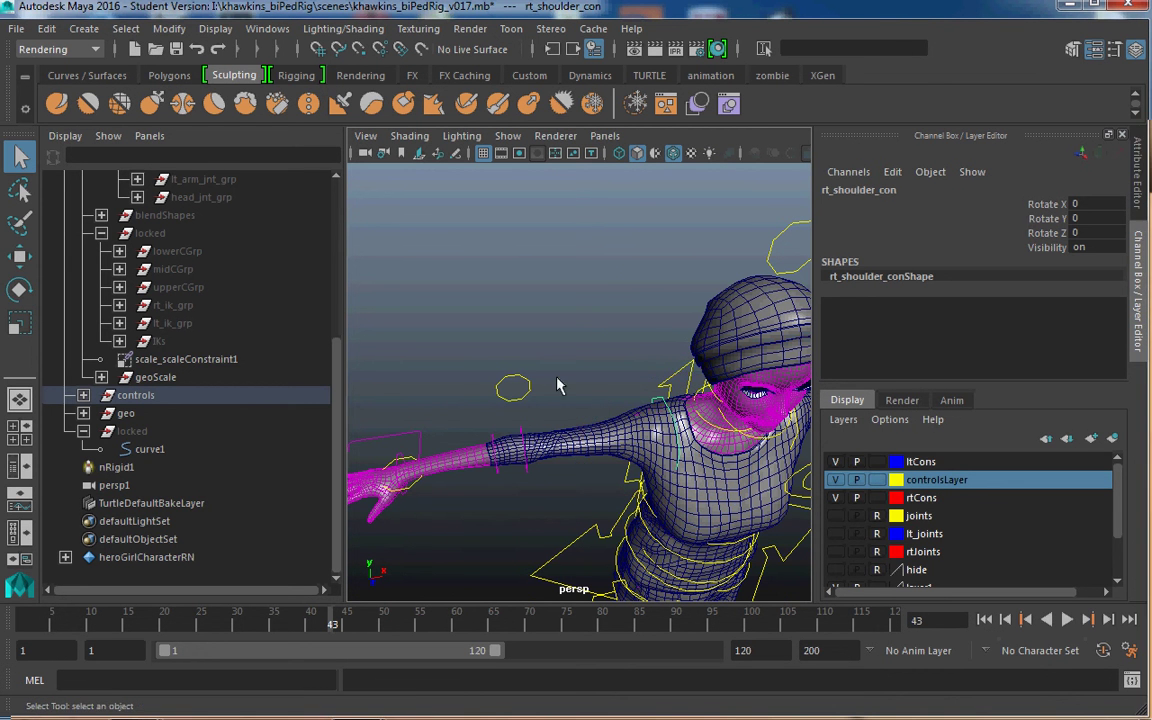
{"action": "left_click", "coordinate": [513, 379]}
{"action": "left_click_drag", "start_coordinate": [614, 465], "coordinate": [600, 407], "text": "alt"}
{"action": "left_click", "coordinate": [558, 402]}
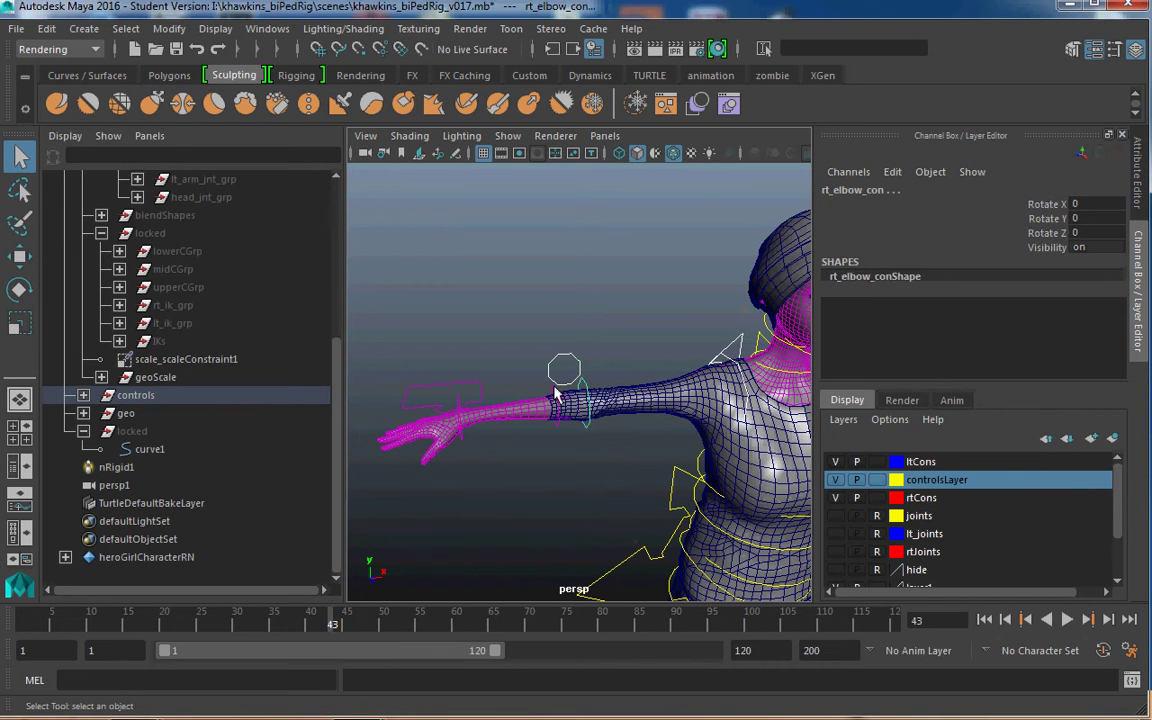
Extend the selection with the right forearm, hand, IK and wrist controls and add all selected arm controls to rtCons
{"action": "key", "text": "Up"}
{"action": "left_click", "coordinate": [477, 402]}
{"action": "left_click_drag", "start_coordinate": [574, 449], "coordinate": [607, 442], "text": "alt"}
{"action": "right_click_drag", "start_coordinate": [607, 442], "coordinate": [650, 442], "text": "alt"}
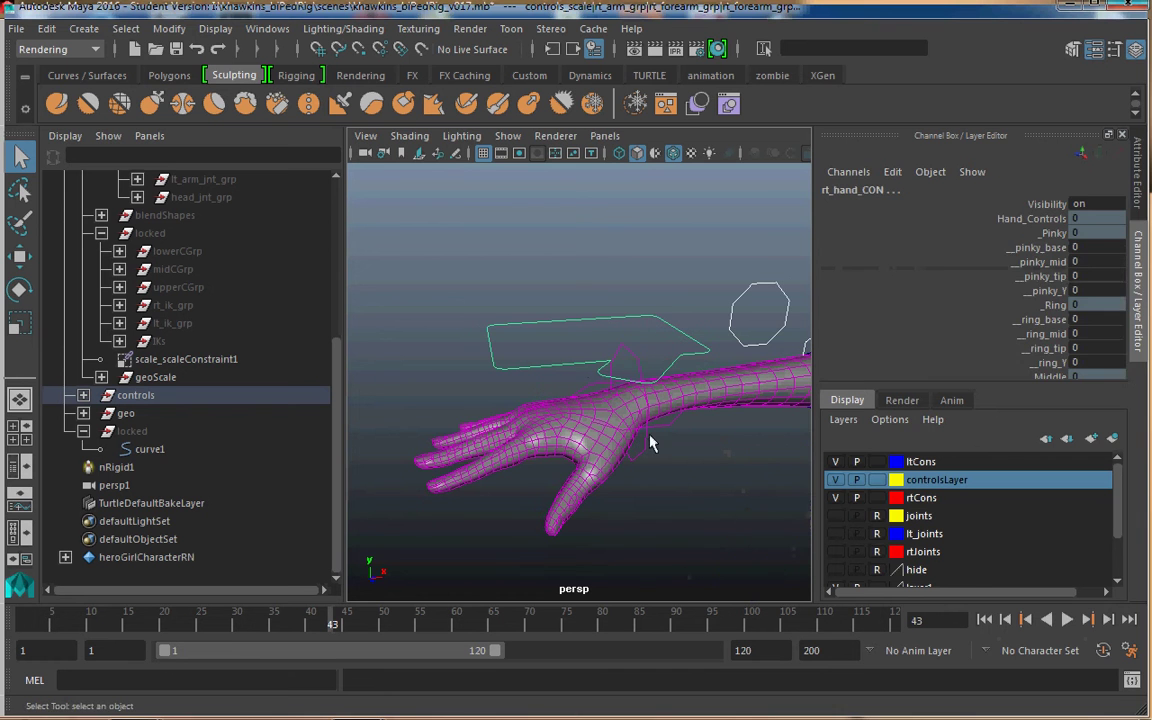
{"action": "left_click", "coordinate": [611, 384]}
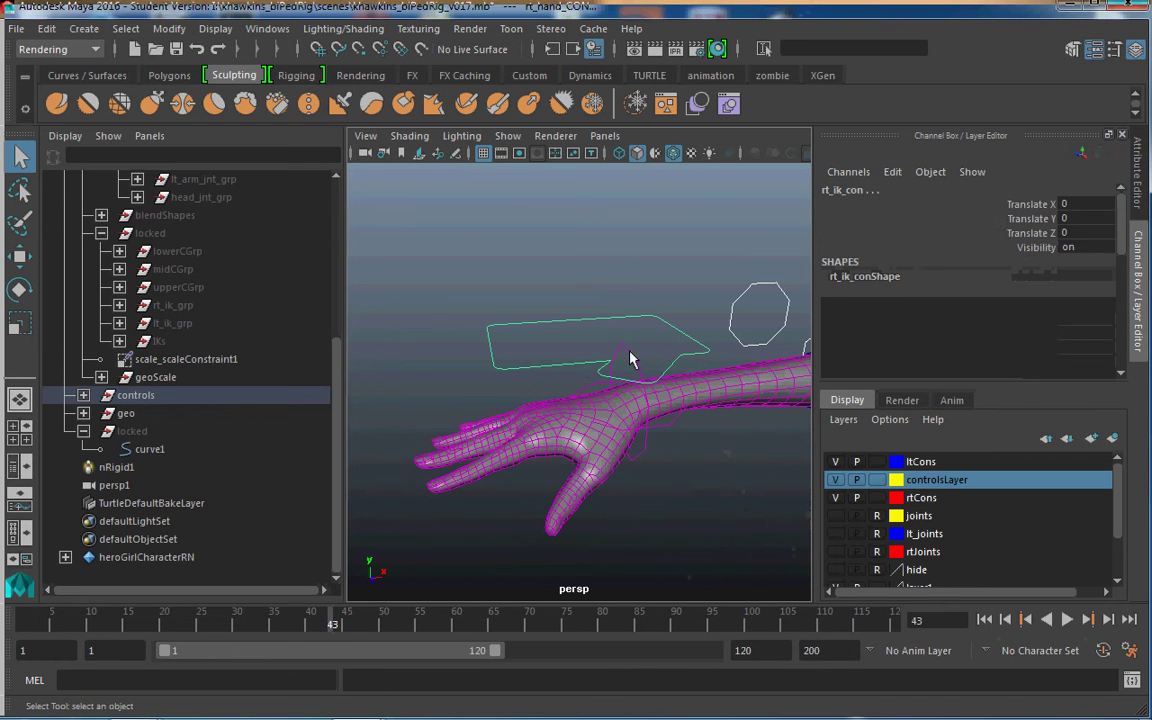
{"action": "left_click", "coordinate": [636, 358]}
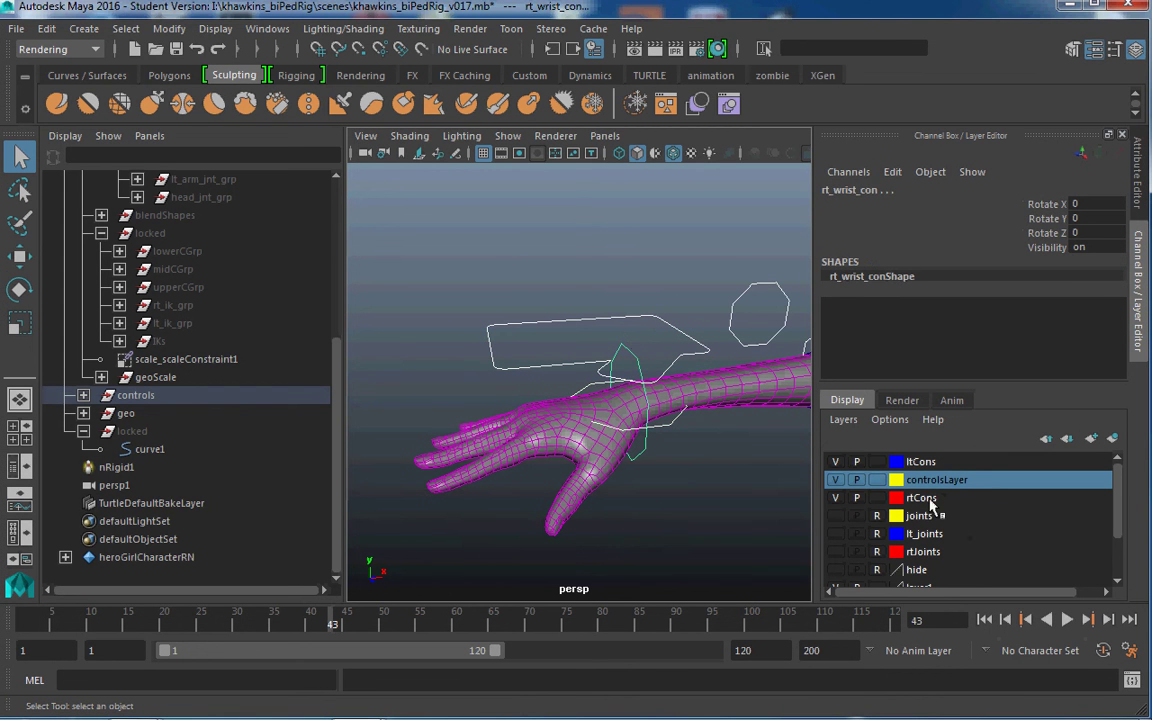
{"action": "right_click", "coordinate": [921, 498]}
{"action": "left_click", "coordinate": [895, 527]}
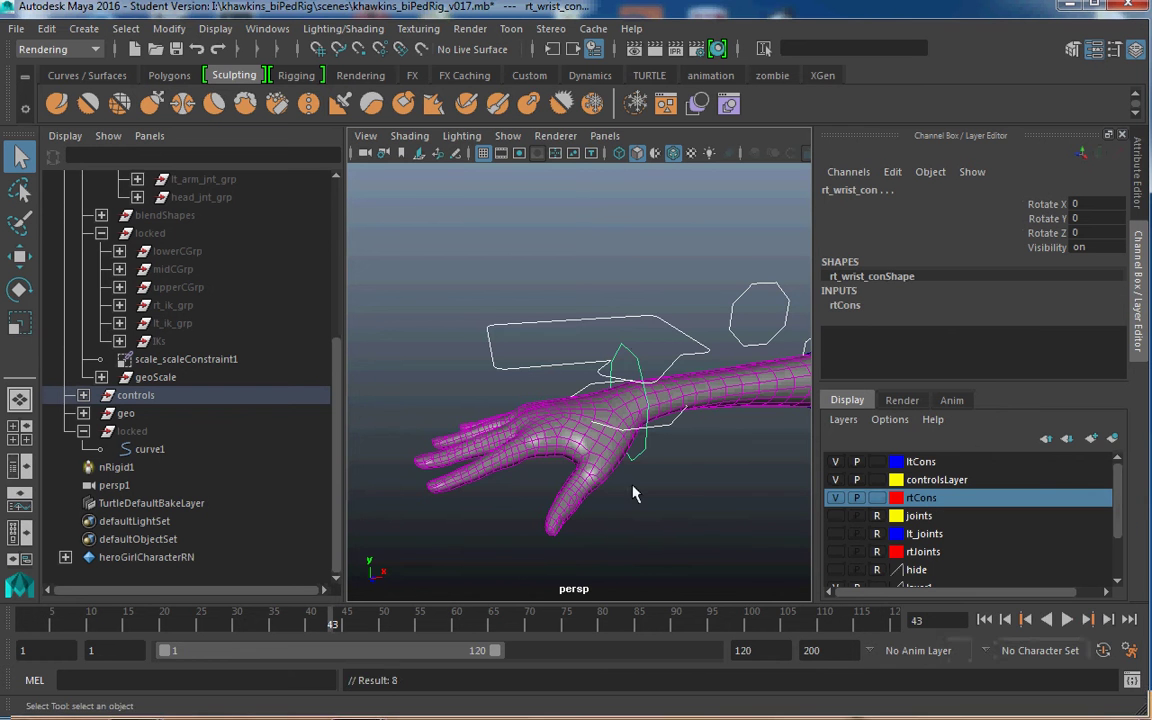
Select the right leg's thigh control and the two control rings around its knee
{"action": "key", "text": "a"}
{"action": "scroll", "coordinate": [655, 468], "scroll_direction": "up", "scroll_amount": 8}
{"action": "middle_click_drag", "start_coordinate": [655, 468], "coordinate": [689, 298], "text": "alt"}
{"action": "scroll", "coordinate": [728, 327], "scroll_direction": "up", "scroll_amount": 4}
{"action": "scroll", "coordinate": [668, 396], "scroll_direction": "down", "scroll_amount": 8}
{"action": "left_click_drag", "start_coordinate": [668, 396], "coordinate": [643, 413], "text": "alt"}
{"action": "scroll", "coordinate": [643, 413], "scroll_direction": "up", "scroll_amount": 7}
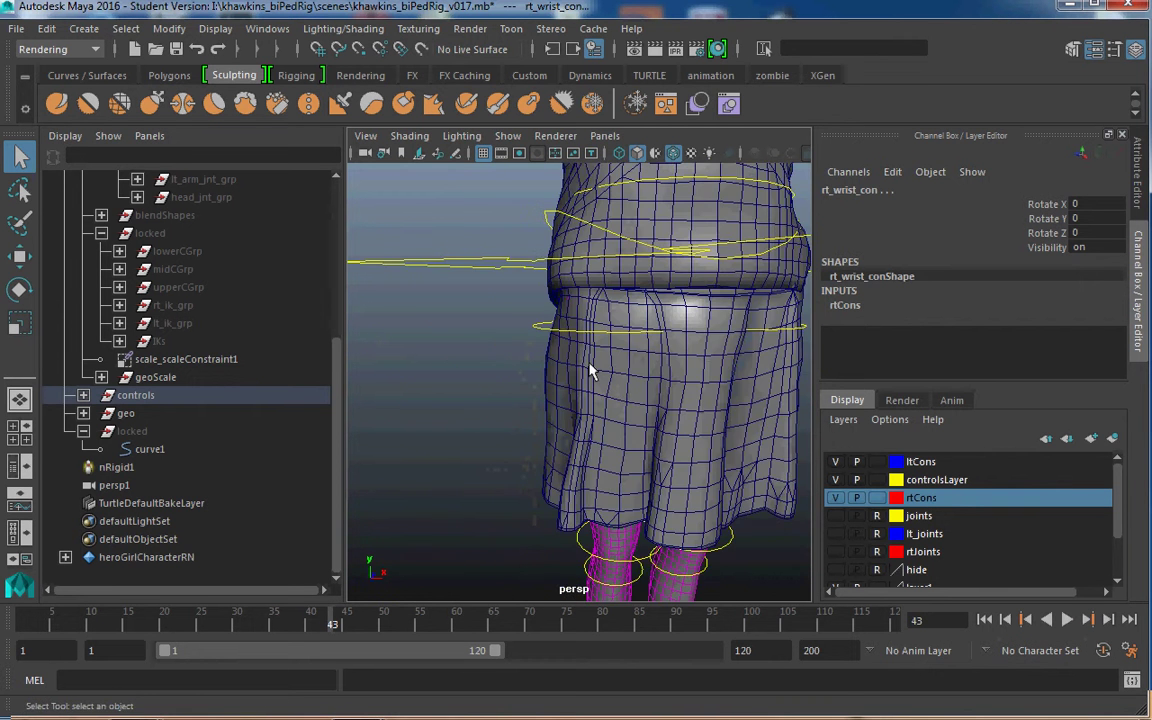
{"action": "middle_click_drag", "start_coordinate": [660, 494], "coordinate": [679, 317], "text": "alt"}
{"action": "left_click", "coordinate": [589, 384], "text": "shift"}
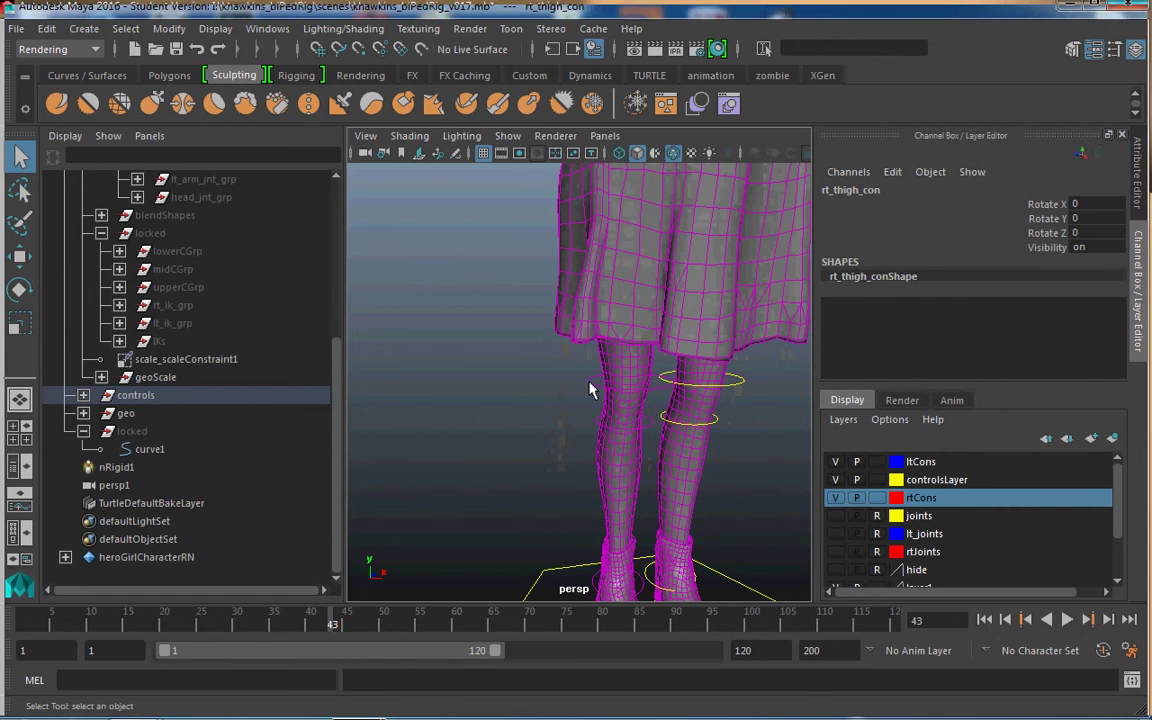
{"action": "left_click", "coordinate": [594, 421], "text": "shift"}
Extend the selection with rt_foot_con1, rt_ball_con and rt_foot_con and add the selected right leg controls to rtCons
{"action": "middle_click_drag", "start_coordinate": [637, 499], "coordinate": [655, 297], "text": "alt"}
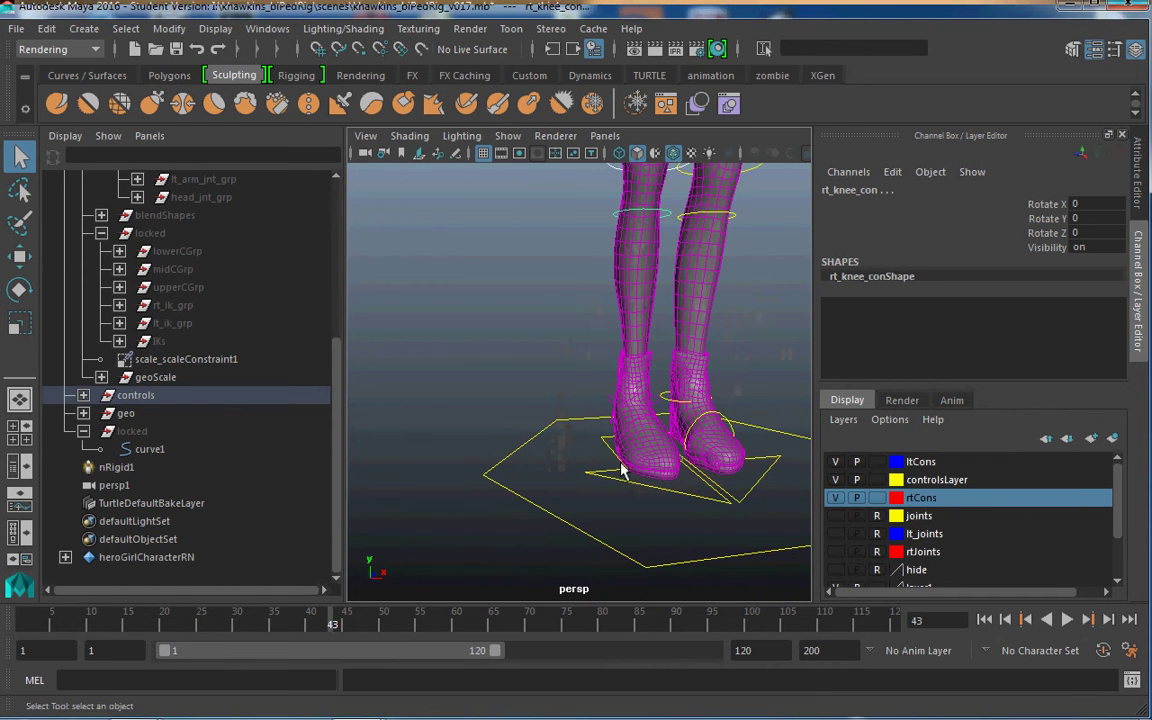
{"action": "left_click", "coordinate": [601, 428]}
{"action": "scroll", "coordinate": [598, 445], "scroll_direction": "up", "scroll_amount": 5}
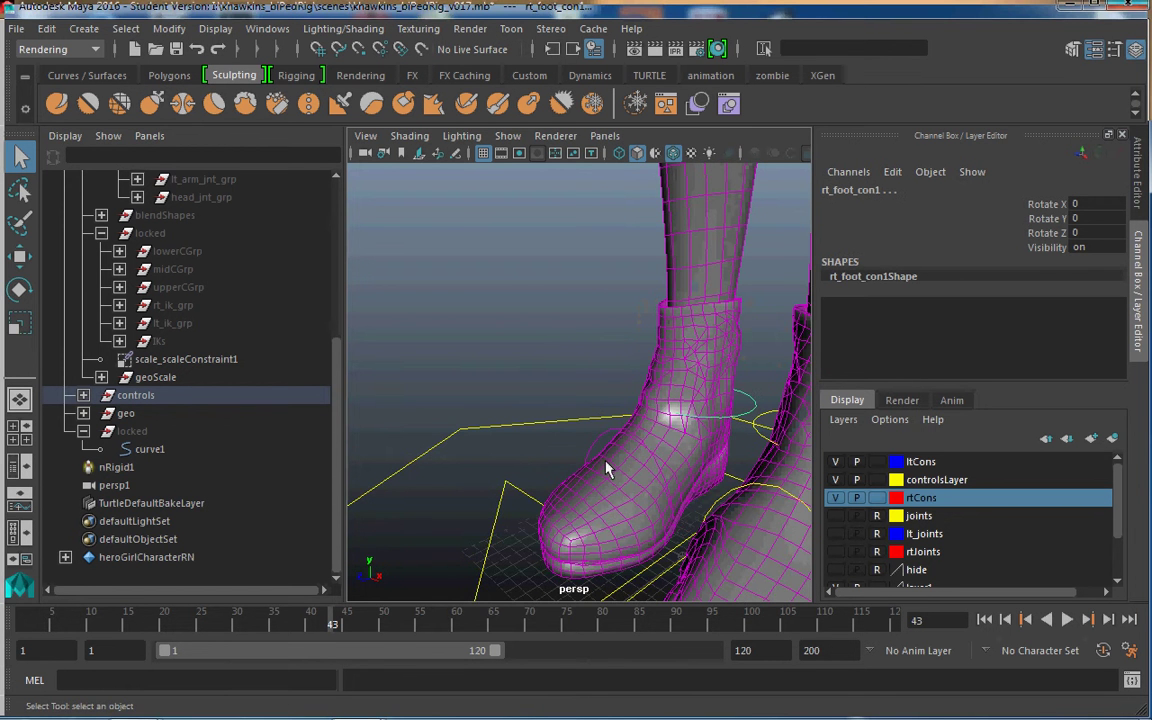
{"action": "left_click", "coordinate": [607, 460], "text": "shift"}
{"action": "scroll", "coordinate": [609, 460], "scroll_direction": "down", "scroll_amount": 6}
{"action": "left_click_drag", "start_coordinate": [686, 461], "coordinate": [567, 445], "text": "alt"}
{"action": "left_click", "coordinate": [567, 445], "text": "shift"}
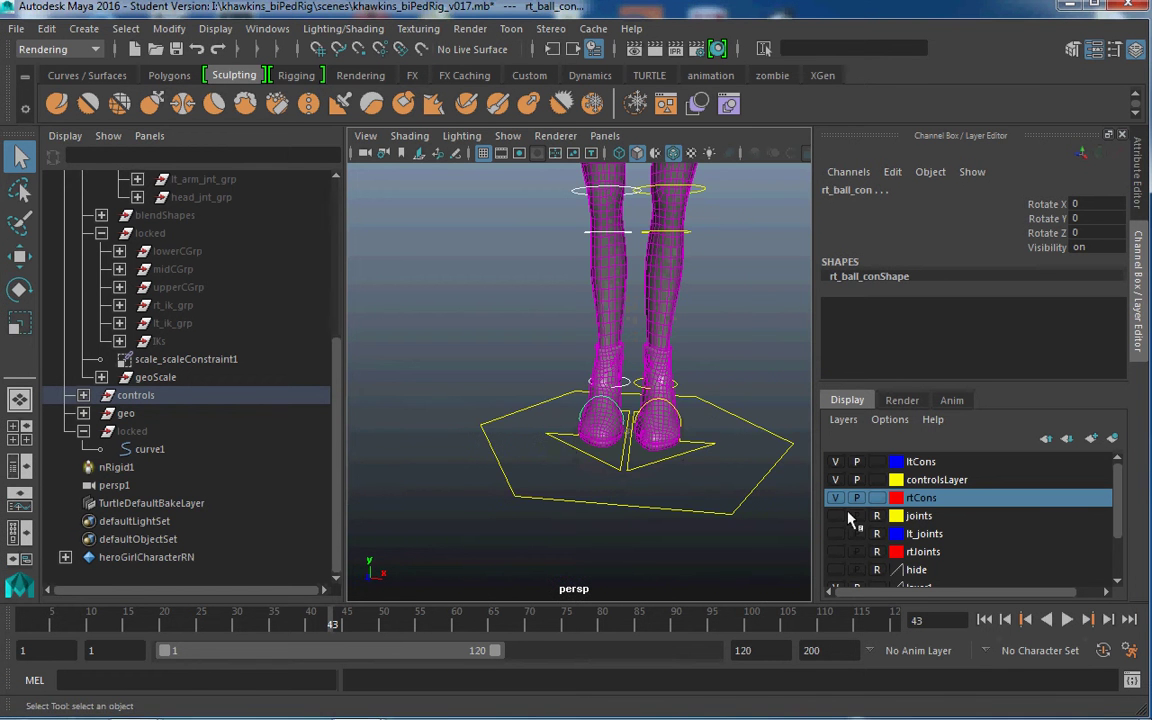
{"action": "right_click", "coordinate": [946, 508]}
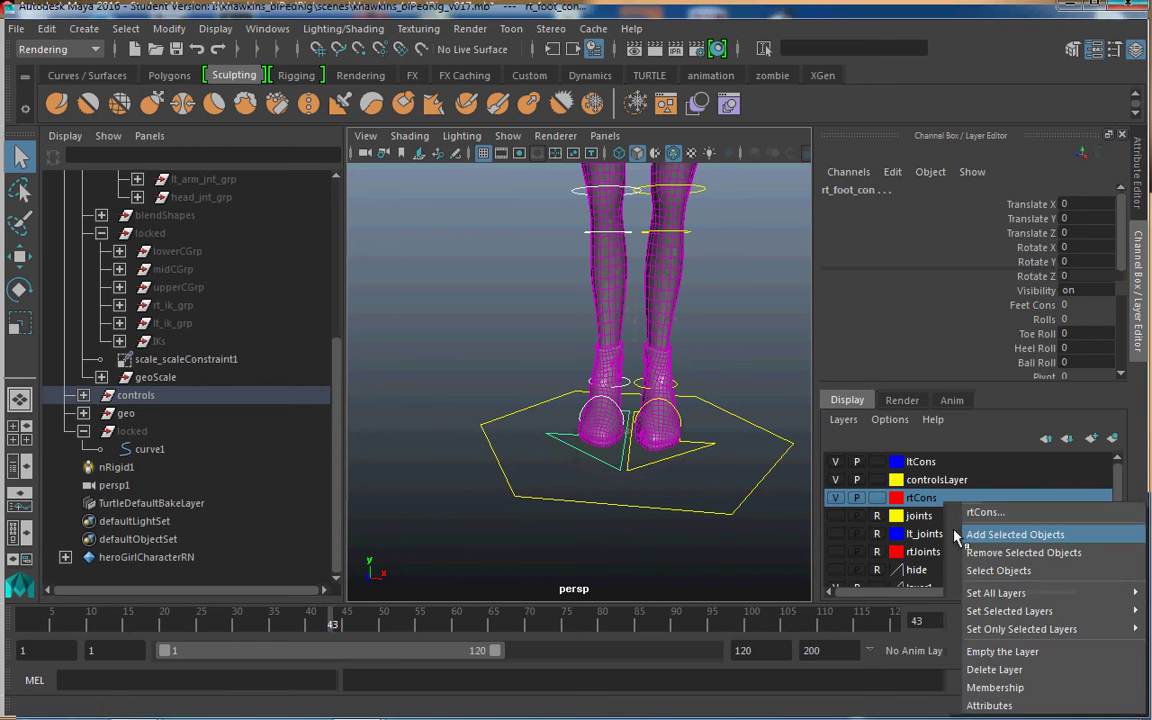
{"action": "left_click", "coordinate": [959, 532]}
Select the left foot controls lt_foot_con, lt_foot_con1 and lt_ball_con
{"action": "left_click", "coordinate": [680, 455]}
{"action": "left_click_drag", "start_coordinate": [680, 455], "coordinate": [653, 470], "text": "alt"}
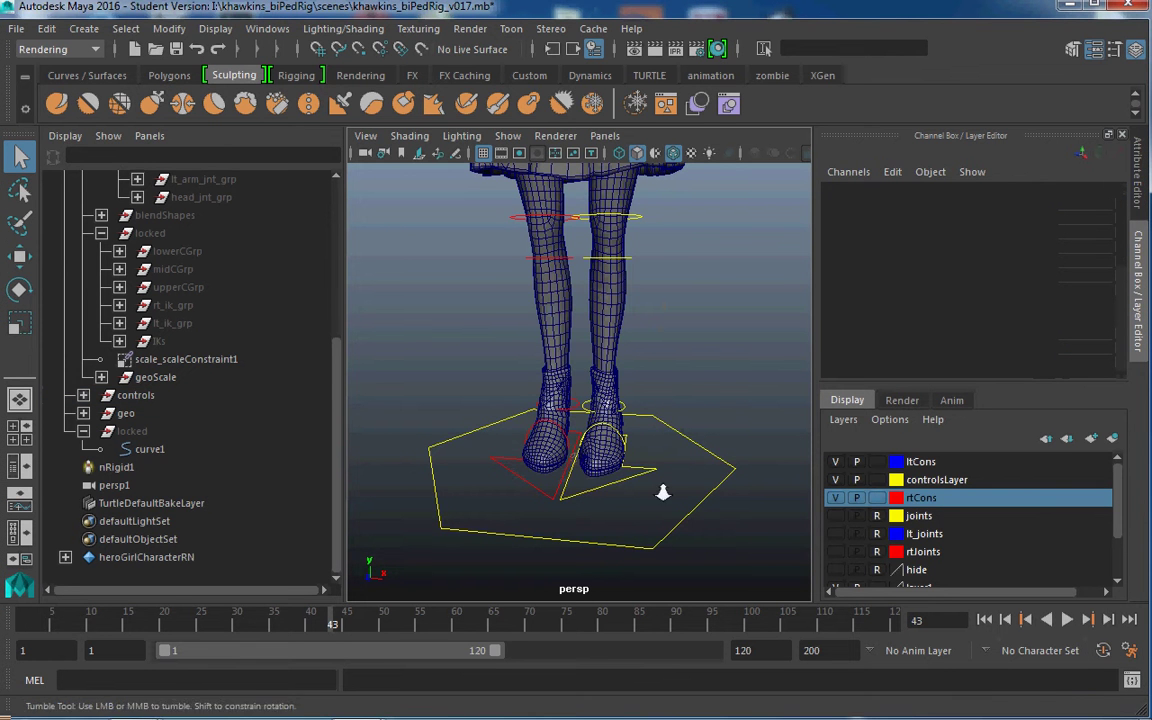
{"action": "right_click_drag", "start_coordinate": [663, 492], "coordinate": [690, 492], "text": "alt"}
{"action": "left_click", "coordinate": [674, 502]}
{"action": "middle_click_drag", "start_coordinate": [665, 470], "coordinate": [648, 434], "text": "alt"}
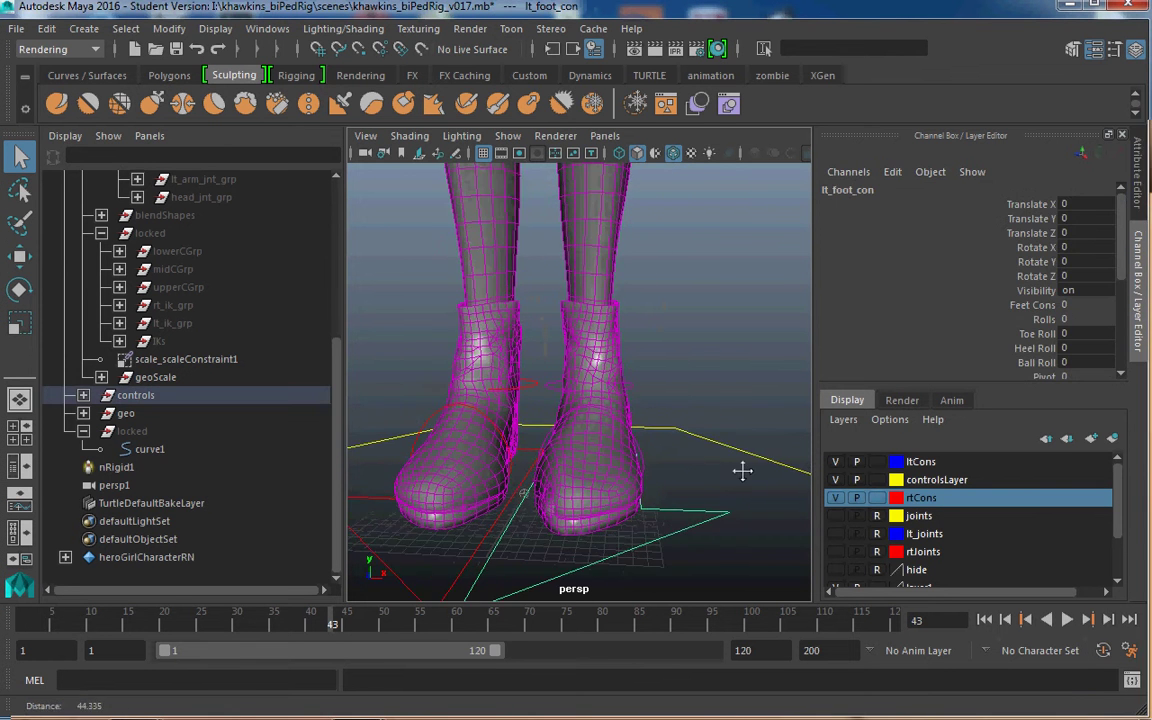
{"action": "right_click_drag", "start_coordinate": [741, 470], "coordinate": [760, 470], "text": "alt"}
{"action": "left_click_drag", "start_coordinate": [730, 455], "coordinate": [681, 463], "text": "alt"}
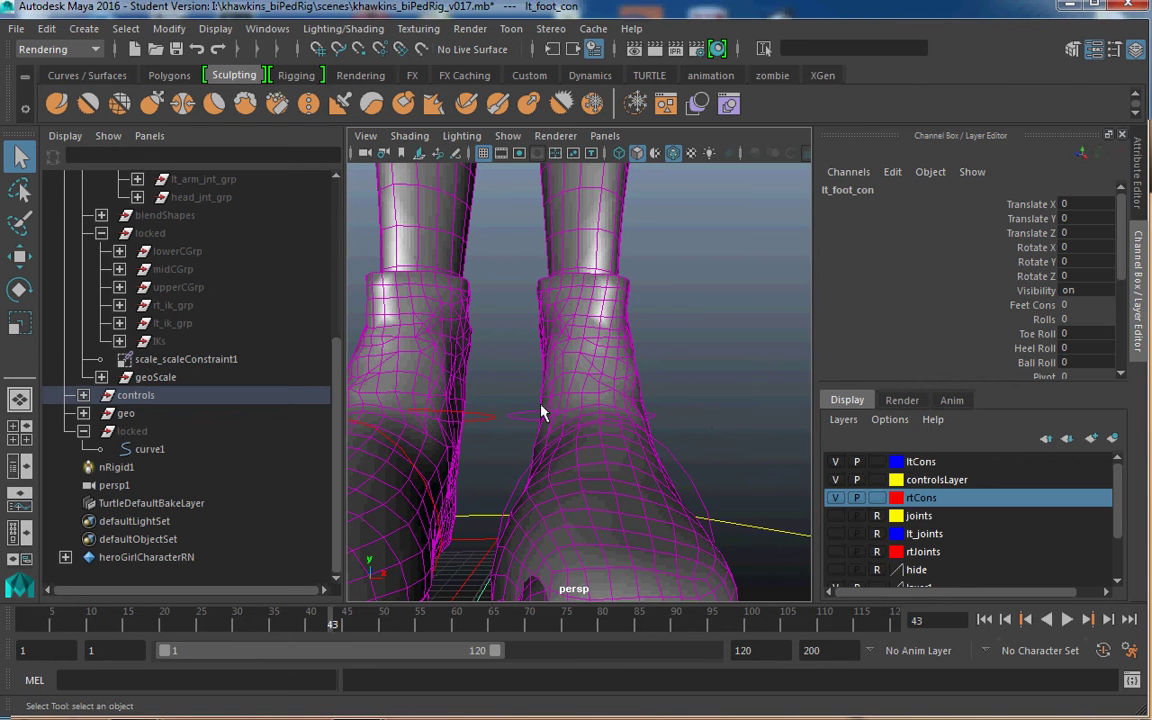
{"action": "left_click", "coordinate": [605, 408]}
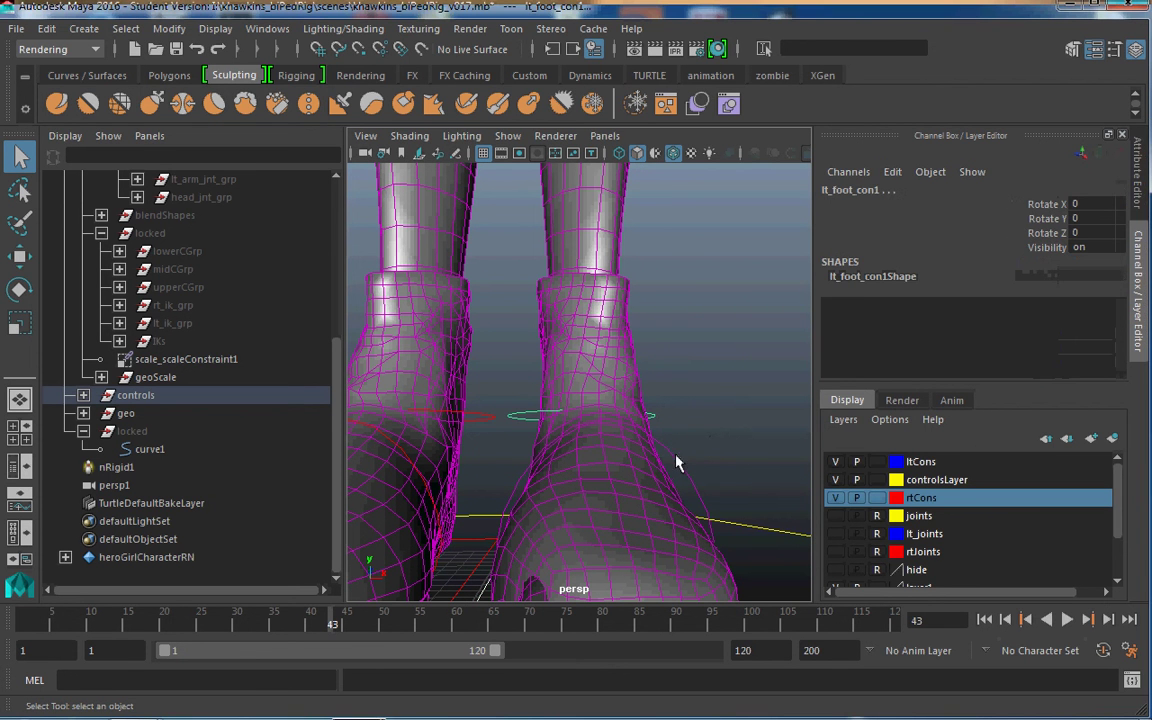
{"action": "left_click", "coordinate": [688, 479], "text": "shift"}
Extend the selection with the left leg controls lt_shin_con, lt_knee_con and lt_thigh_con
{"action": "right_click_drag", "start_coordinate": [729, 486], "coordinate": [615, 411], "text": "alt"}
{"action": "left_click_drag", "start_coordinate": [615, 411], "coordinate": [632, 500], "text": "alt"}
{"action": "middle_click_drag", "start_coordinate": [636, 510], "coordinate": [638, 695], "text": "alt"}
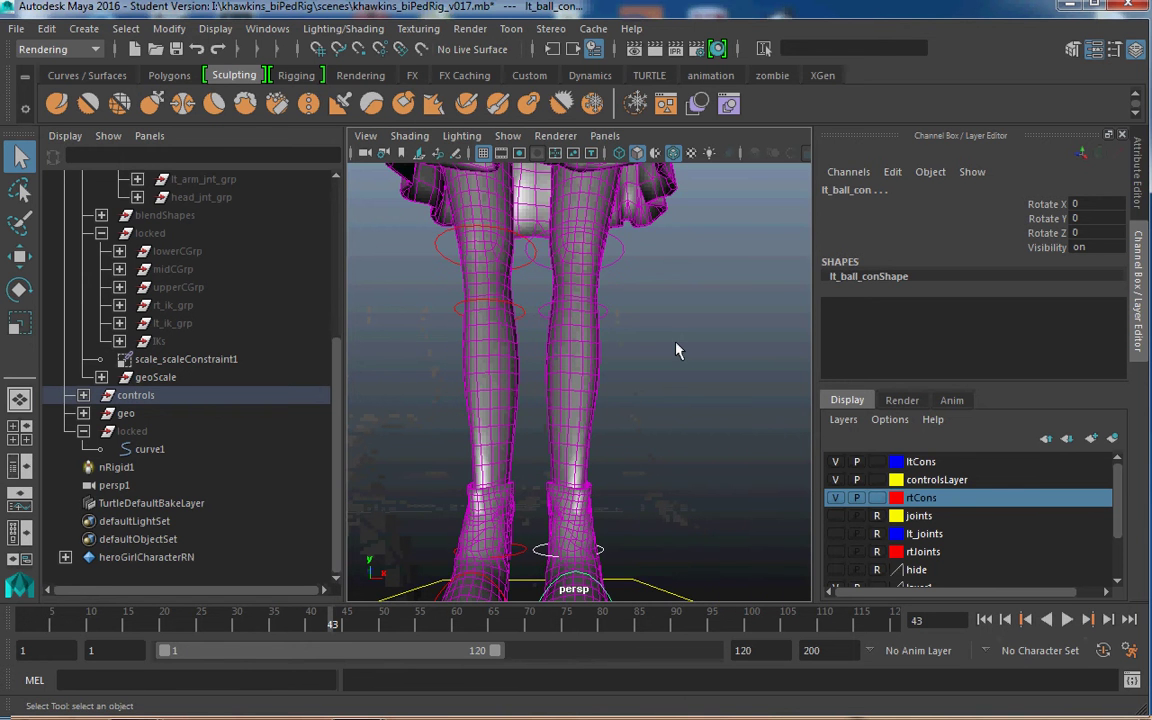
{"action": "middle_click_drag", "start_coordinate": [675, 342], "coordinate": [697, 422], "text": "alt"}
{"action": "left_click", "coordinate": [629, 387], "text": "shift"}
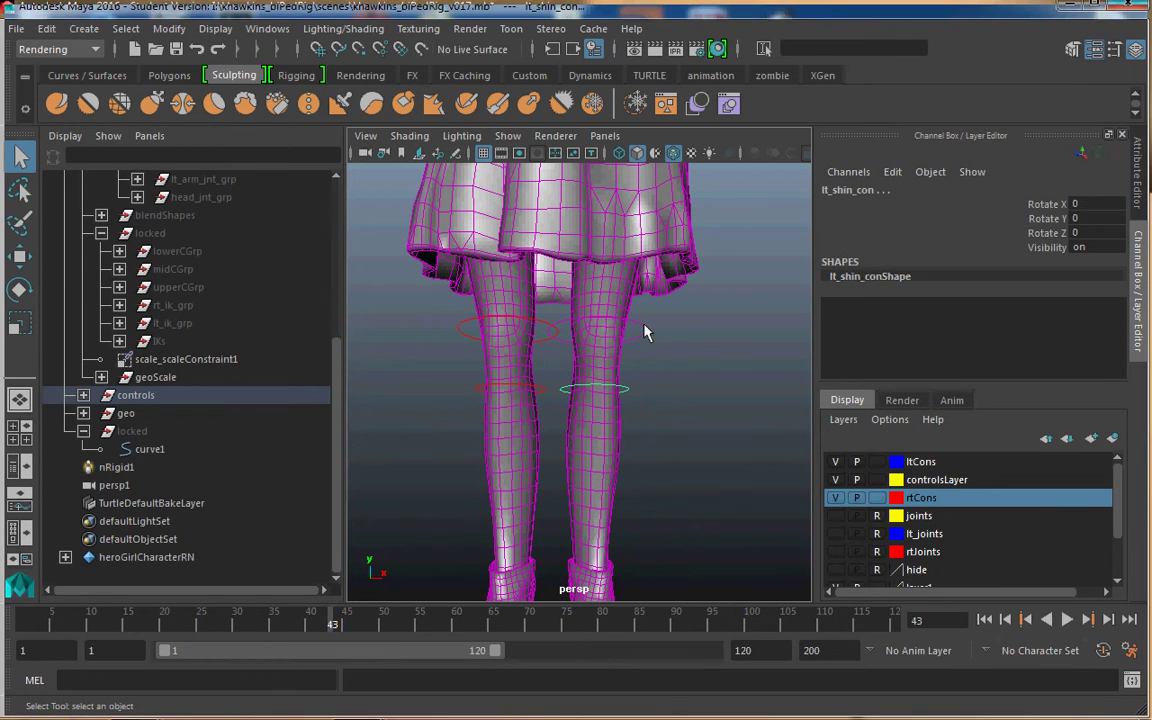
{"action": "left_click", "coordinate": [599, 323]}
{"action": "left_click_drag", "start_coordinate": [689, 470], "coordinate": [674, 303], "text": "alt"}
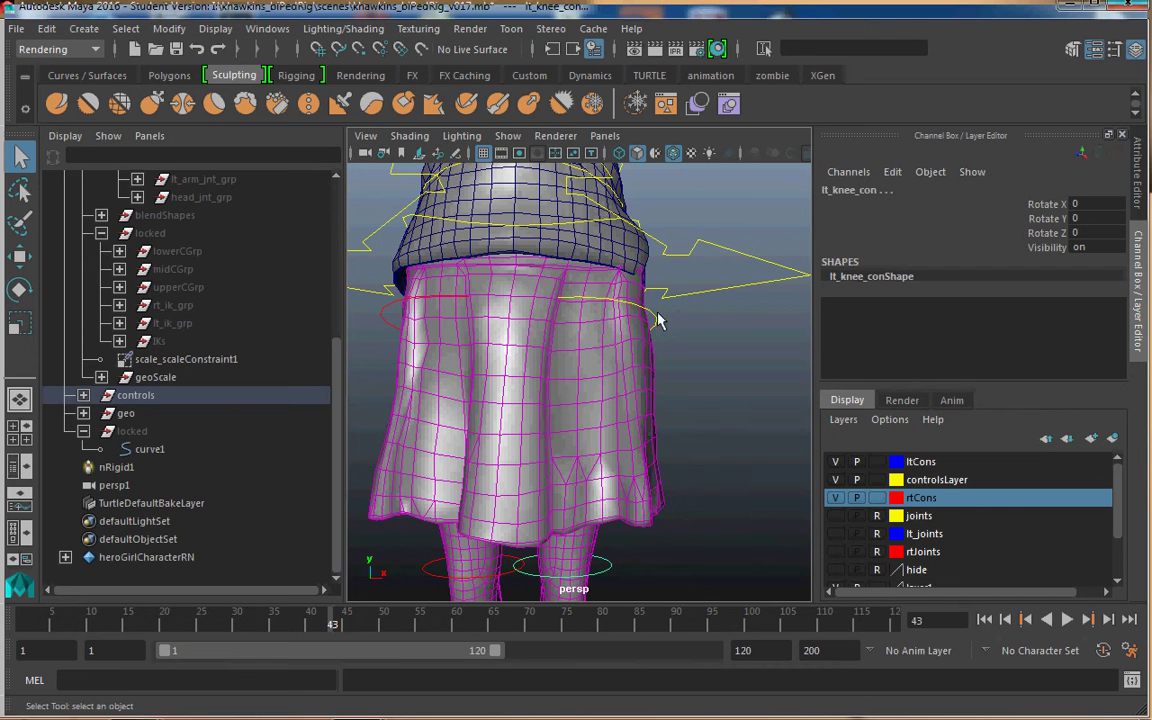
{"action": "left_click", "coordinate": [658, 315], "text": "shift"}
Add the left clavicle control lt_calvicle_con to the selection
{"action": "middle_click_drag", "start_coordinate": [679, 357], "coordinate": [668, 532], "text": "alt"}
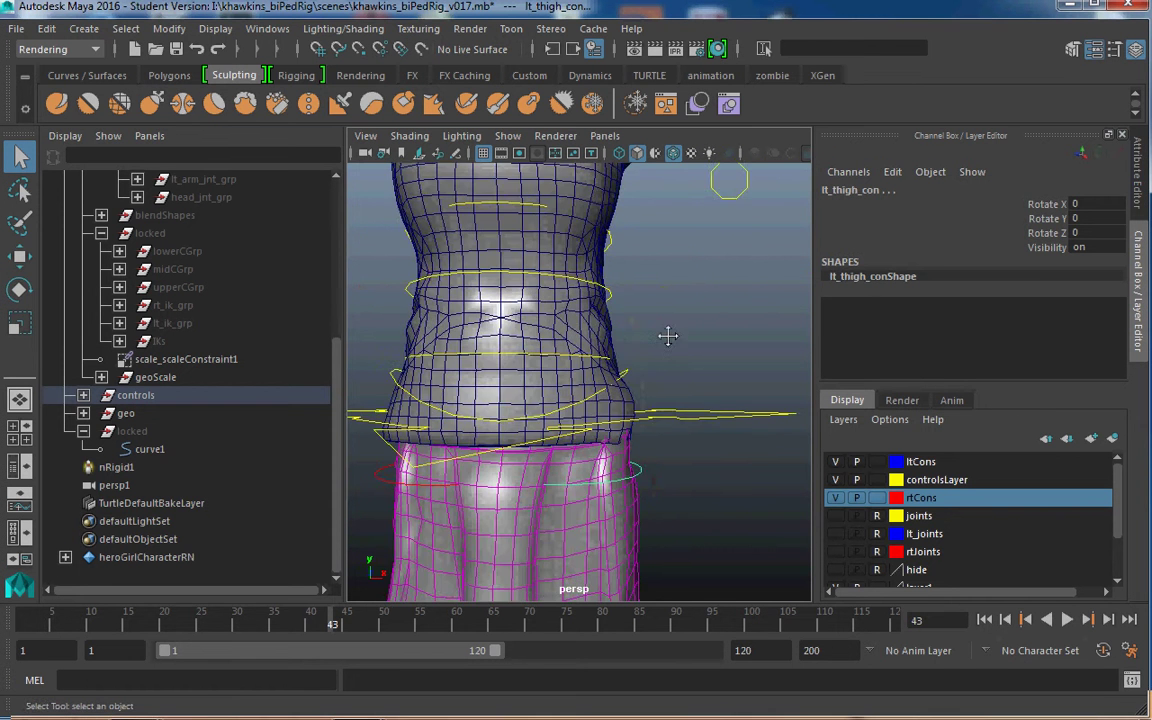
{"action": "middle_click_drag", "start_coordinate": [668, 336], "coordinate": [655, 488], "text": "alt"}
{"action": "left_click_drag", "start_coordinate": [660, 405], "coordinate": [540, 420], "text": "alt"}
{"action": "middle_click_drag", "start_coordinate": [590, 380], "coordinate": [600, 420], "text": "alt"}
{"action": "left_click_drag", "start_coordinate": [640, 340], "coordinate": [615, 405], "text": "alt"}
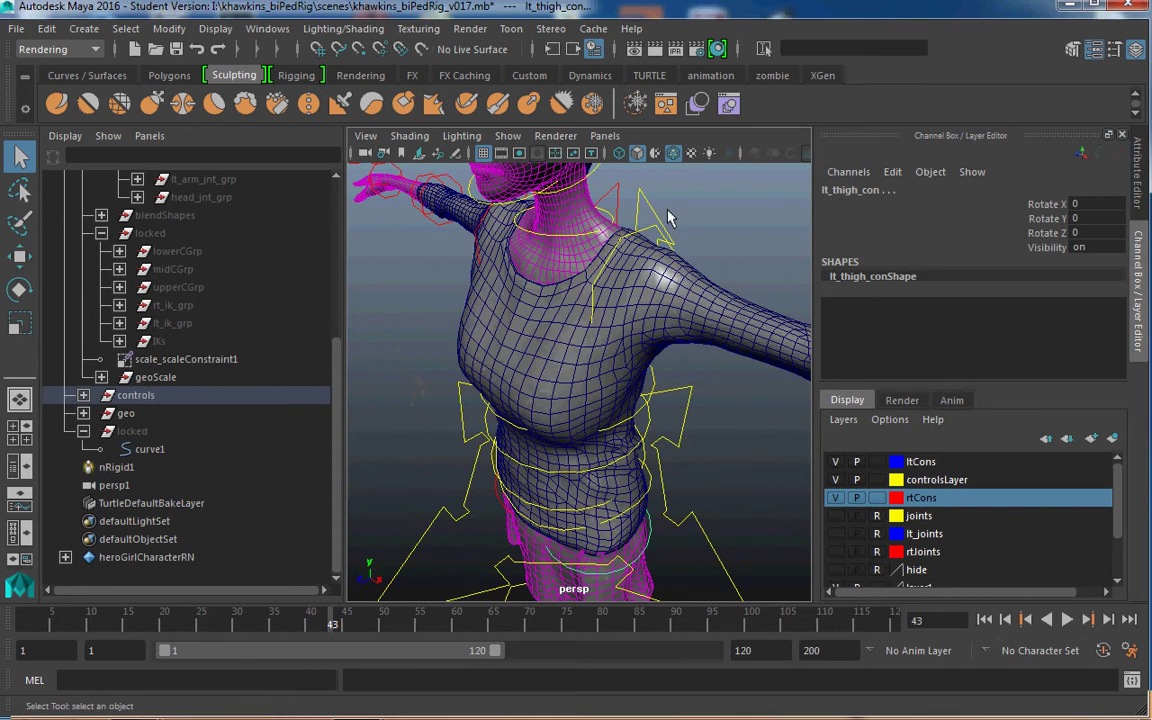
{"action": "left_click", "coordinate": [589, 191]}
{"action": "left_click_drag", "start_coordinate": [589, 191], "coordinate": [727, 320], "text": "alt"}
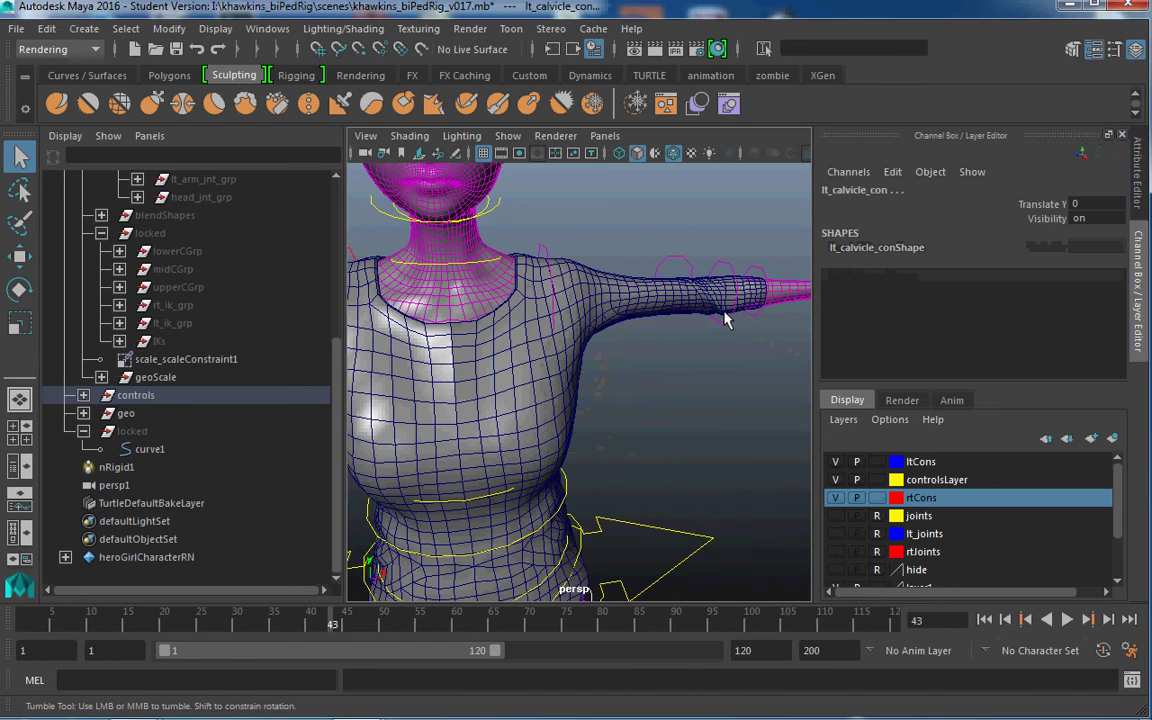
{"action": "right_click_drag", "start_coordinate": [727, 320], "coordinate": [638, 322], "text": "alt"}
{"action": "middle_click_drag", "start_coordinate": [612, 250], "coordinate": [638, 306], "text": "alt"}
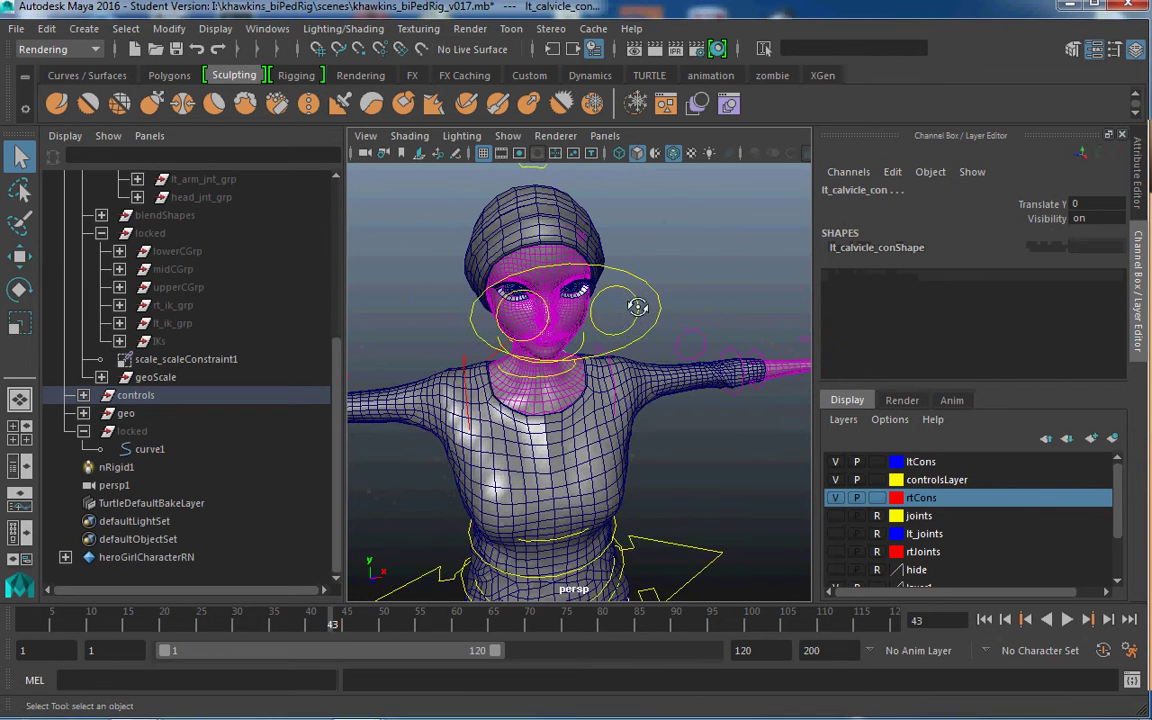
{"action": "left_click_drag", "start_coordinate": [638, 306], "coordinate": [640, 325], "text": "alt"}
{"action": "left_click", "coordinate": [602, 358]}
Extend the selection with lt_pv_con and the two control rings around the left forearm near the sleeve's end
{"action": "middle_click_drag", "start_coordinate": [717, 456], "coordinate": [591, 414], "text": "alt"}
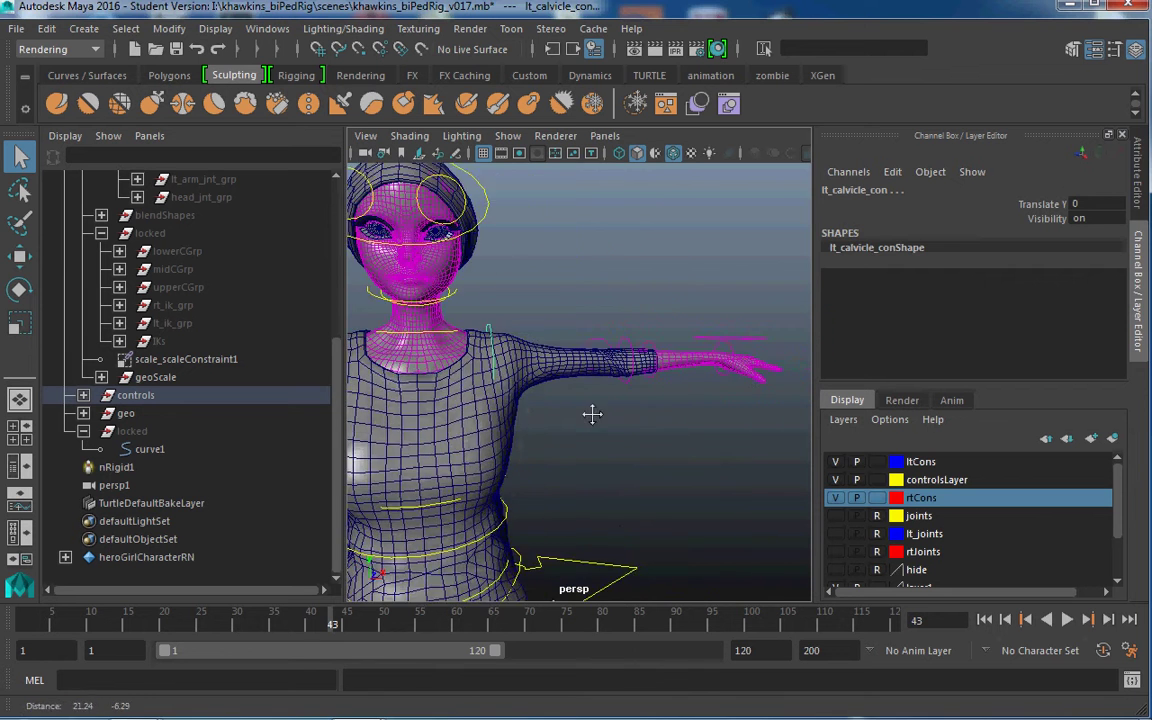
{"action": "right_click_drag", "start_coordinate": [591, 414], "coordinate": [636, 314], "text": "alt"}
{"action": "left_click", "coordinate": [613, 315], "text": "shift"}
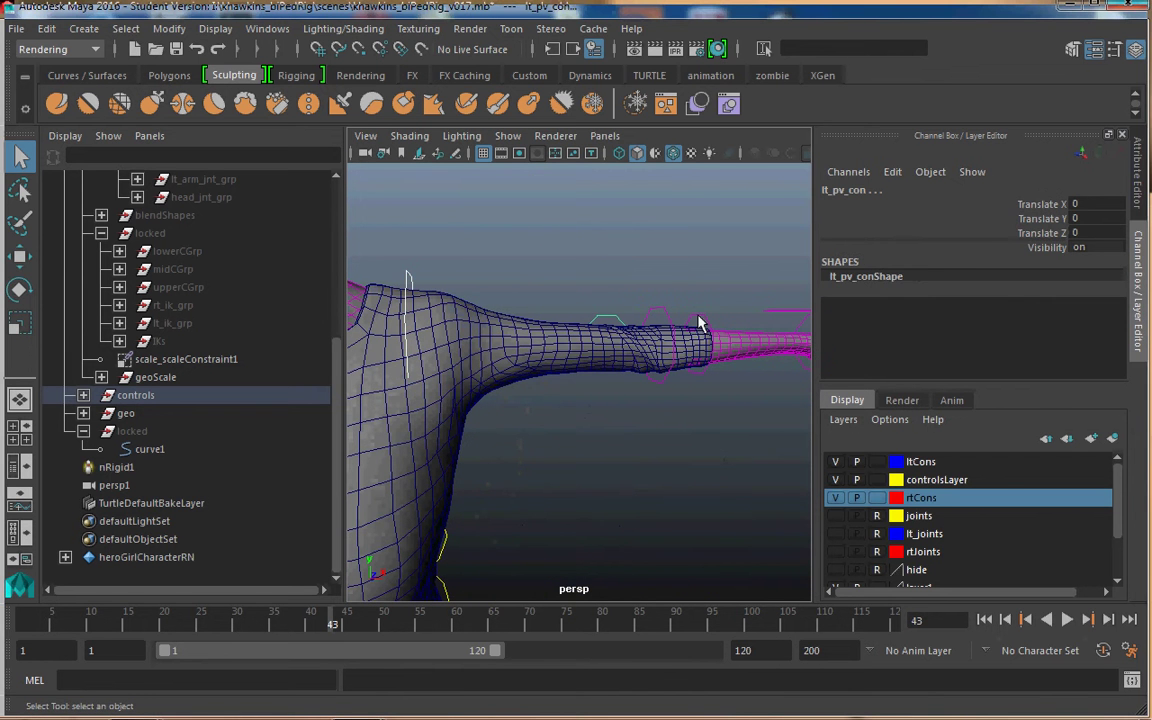
{"action": "left_click", "coordinate": [660, 312], "text": "shift"}
{"action": "left_click", "coordinate": [700, 322], "text": "shift"}
Extend the selection with lt_wrist_con and lt_hand_CON, add all selected left controls to ltCons and clear the selection
{"action": "middle_click_drag", "start_coordinate": [522, 413], "coordinate": [483, 419], "text": "alt"}
{"action": "middle_click_drag", "start_coordinate": [698, 396], "coordinate": [571, 393], "text": "alt"}
{"action": "left_click_drag", "start_coordinate": [600, 402], "coordinate": [612, 301], "text": "alt"}
{"action": "left_click", "coordinate": [612, 301]}
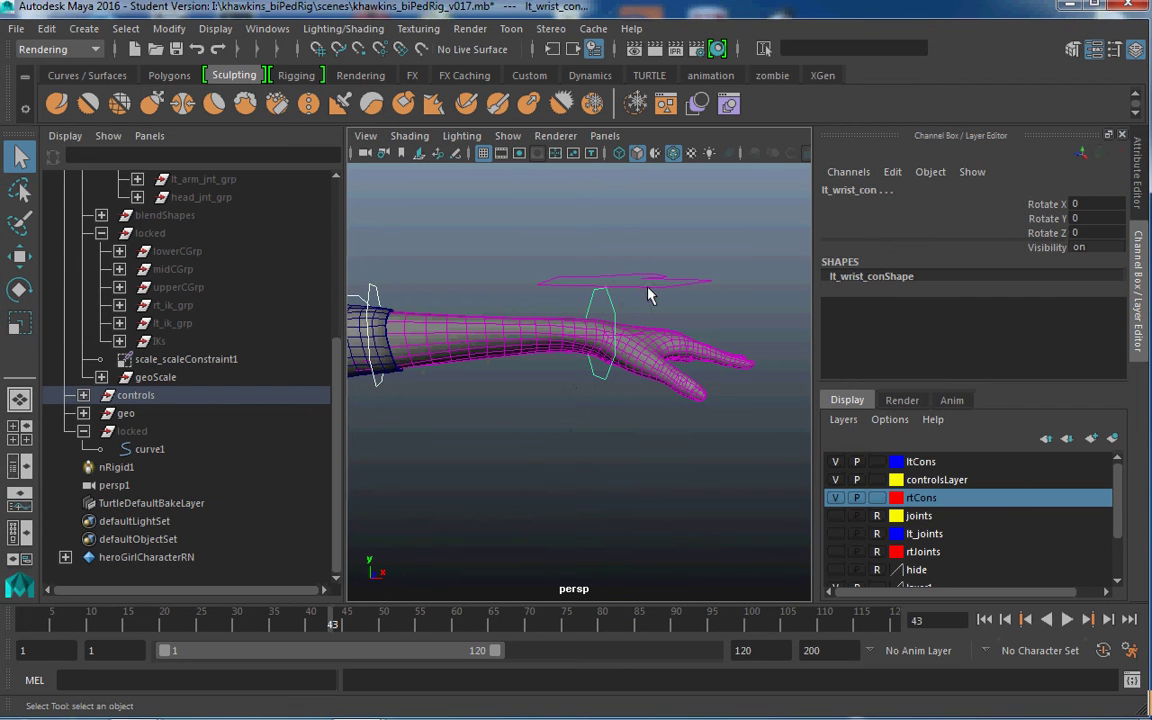
{"action": "key", "text": "Down"}
{"action": "left_click", "coordinate": [950, 462]}
{"action": "right_click", "coordinate": [950, 462]}
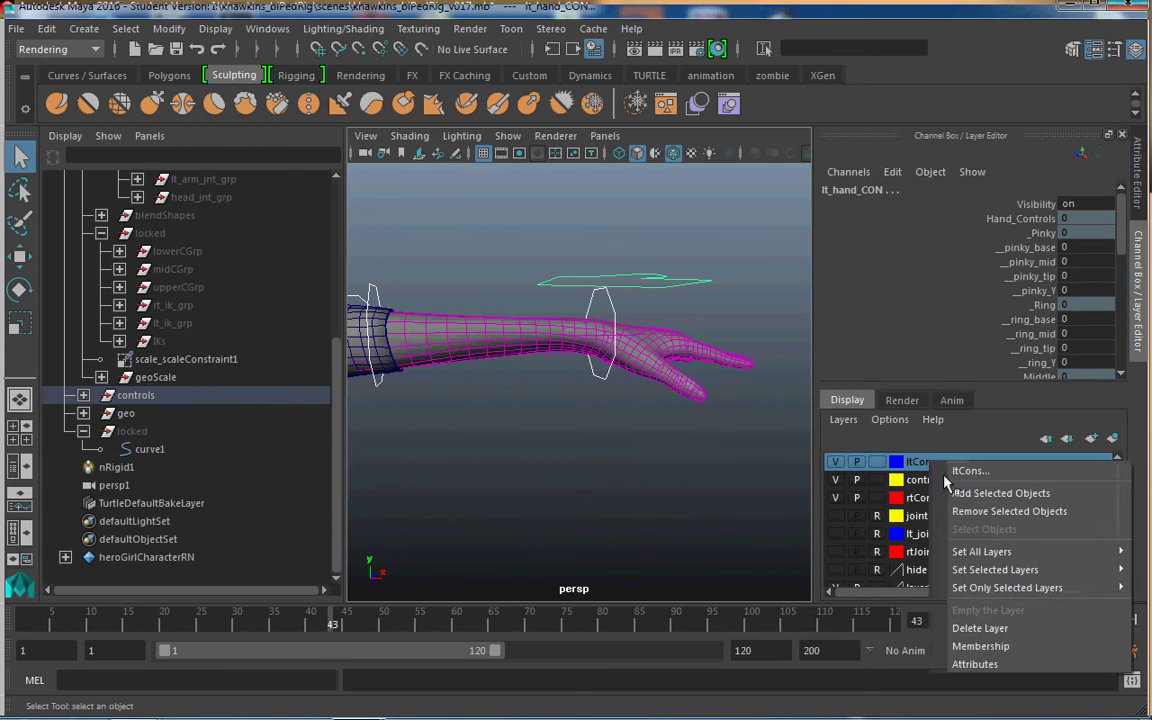
{"action": "left_click", "coordinate": [957, 493]}
{"action": "left_click", "coordinate": [660, 500]}
Select the right eye control rt_eye_CON above the head and add it to the rtCons layer
{"action": "scroll", "coordinate": [660, 503], "scroll_direction": "down", "scroll_amount": 8}
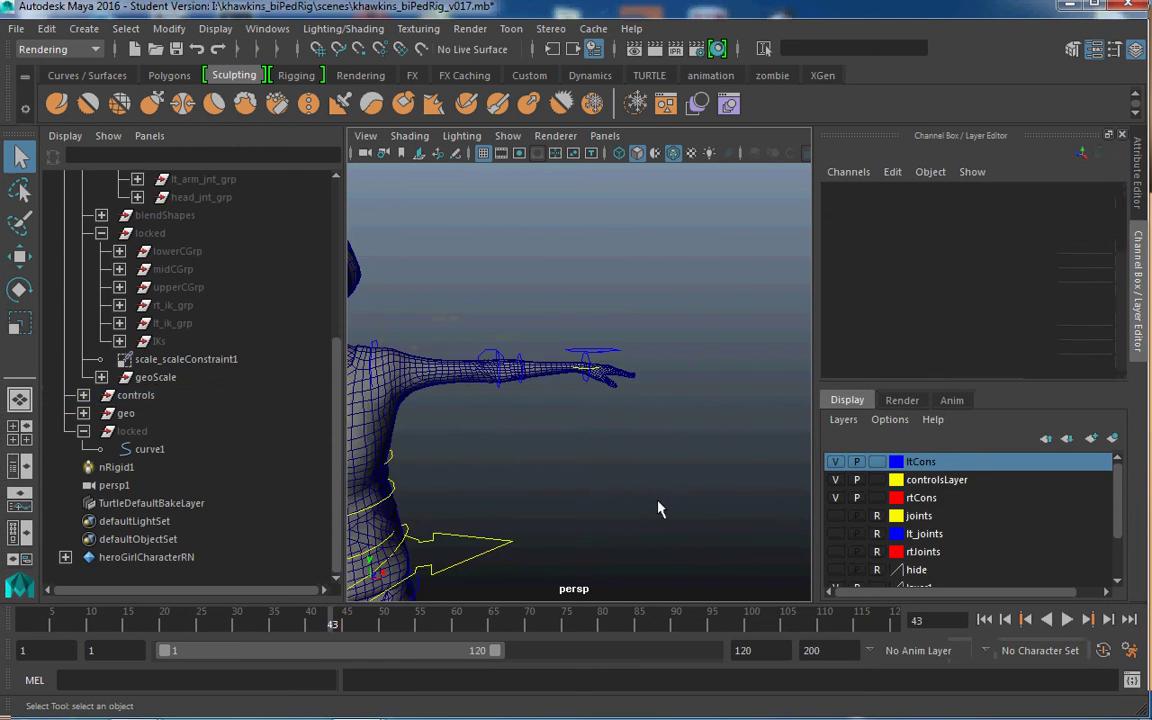
{"action": "left_click_drag", "start_coordinate": [648, 480], "coordinate": [670, 332], "text": "alt"}
{"action": "scroll", "coordinate": [664, 395], "scroll_direction": "up", "scroll_amount": 6}
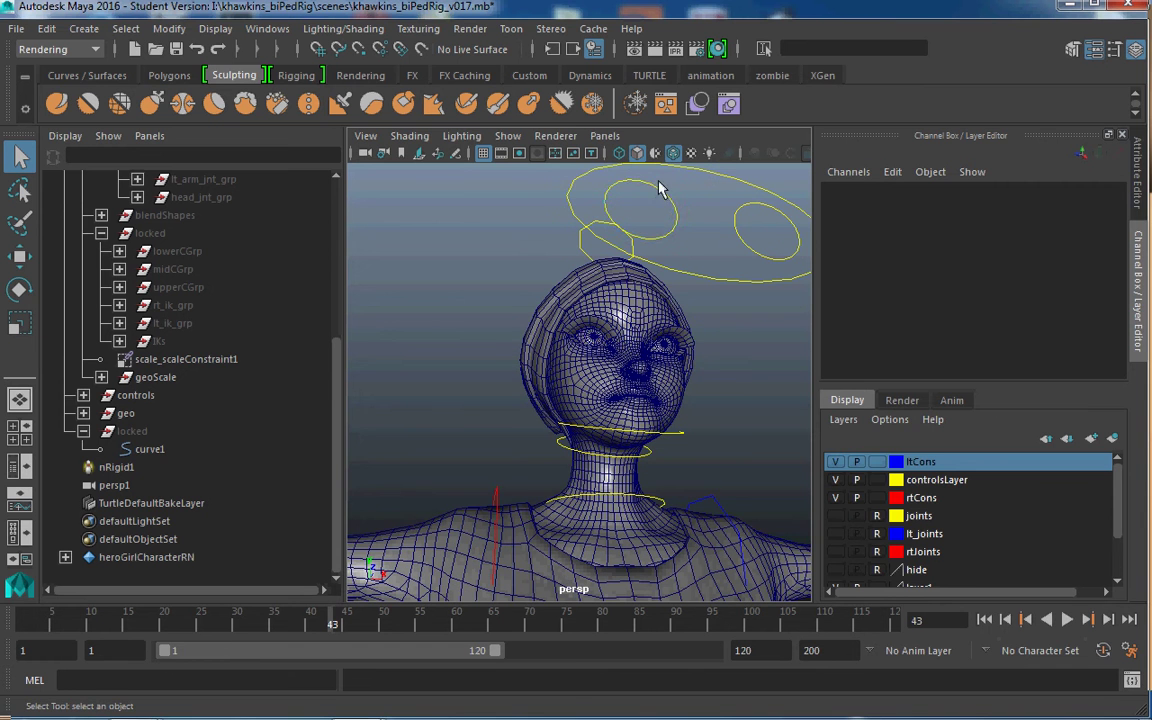
{"action": "left_click", "coordinate": [660, 192]}
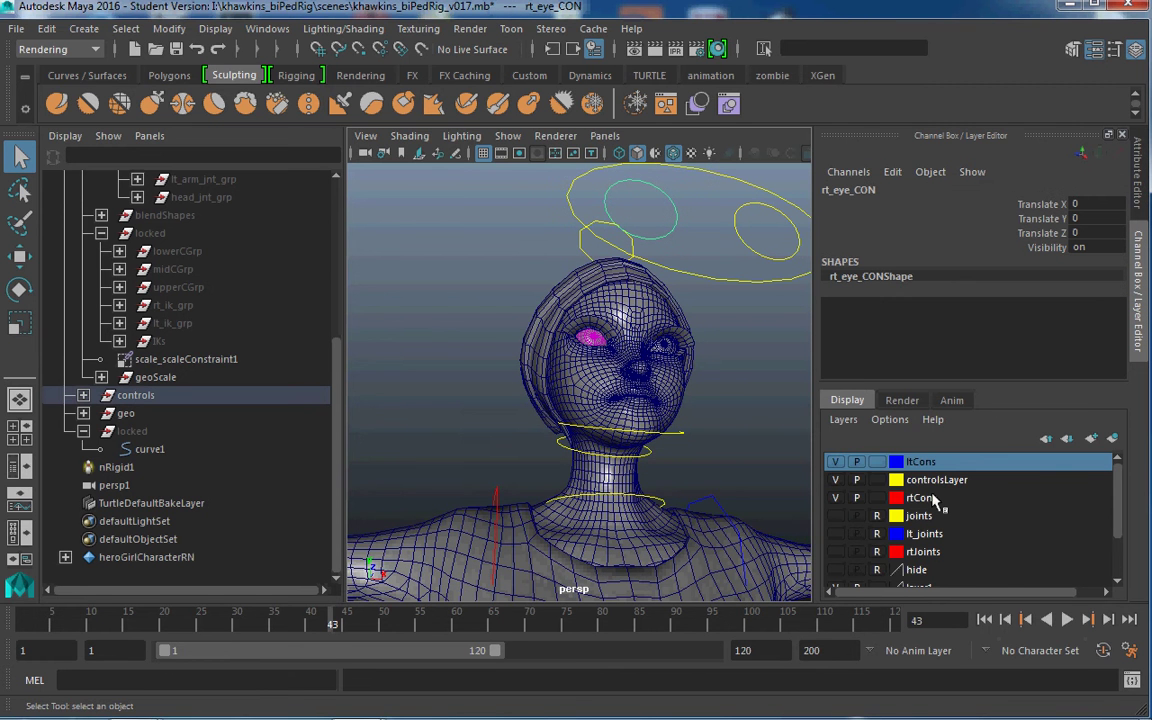
{"action": "left_click", "coordinate": [931, 498]}
{"action": "right_click", "coordinate": [931, 498]}
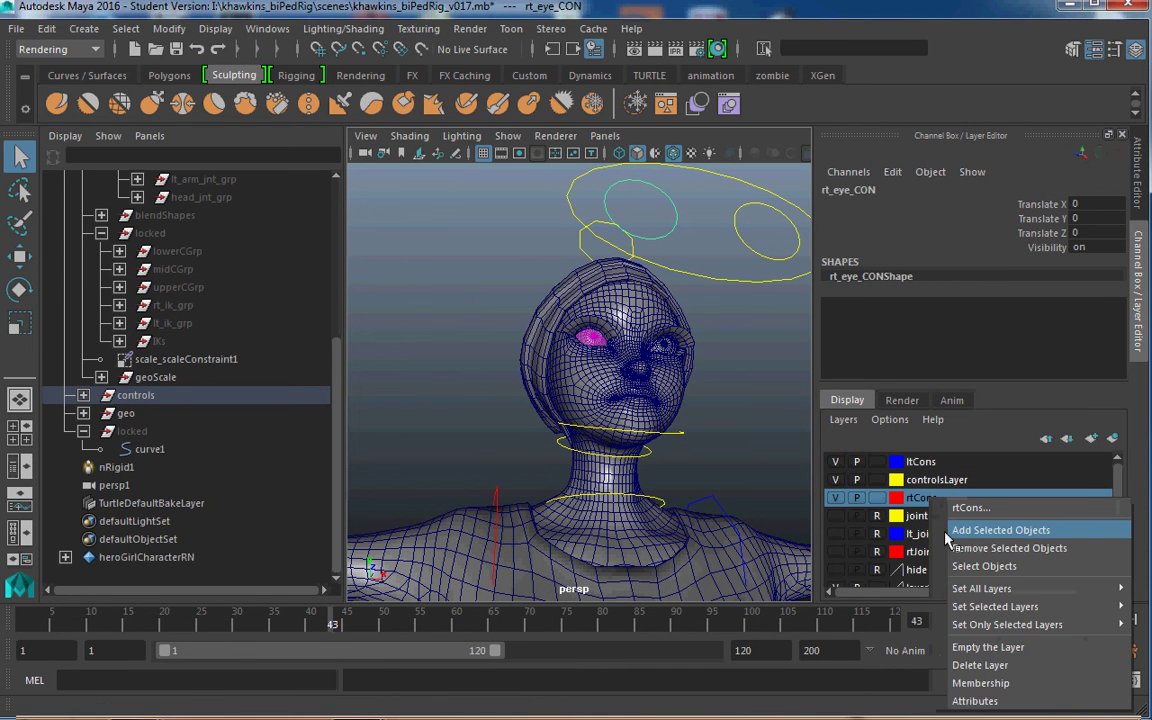
{"action": "left_click", "coordinate": [870, 524]}
Select the left eye control lt_eye_CON and add it to the ltCons layer
{"action": "left_click", "coordinate": [766, 230]}
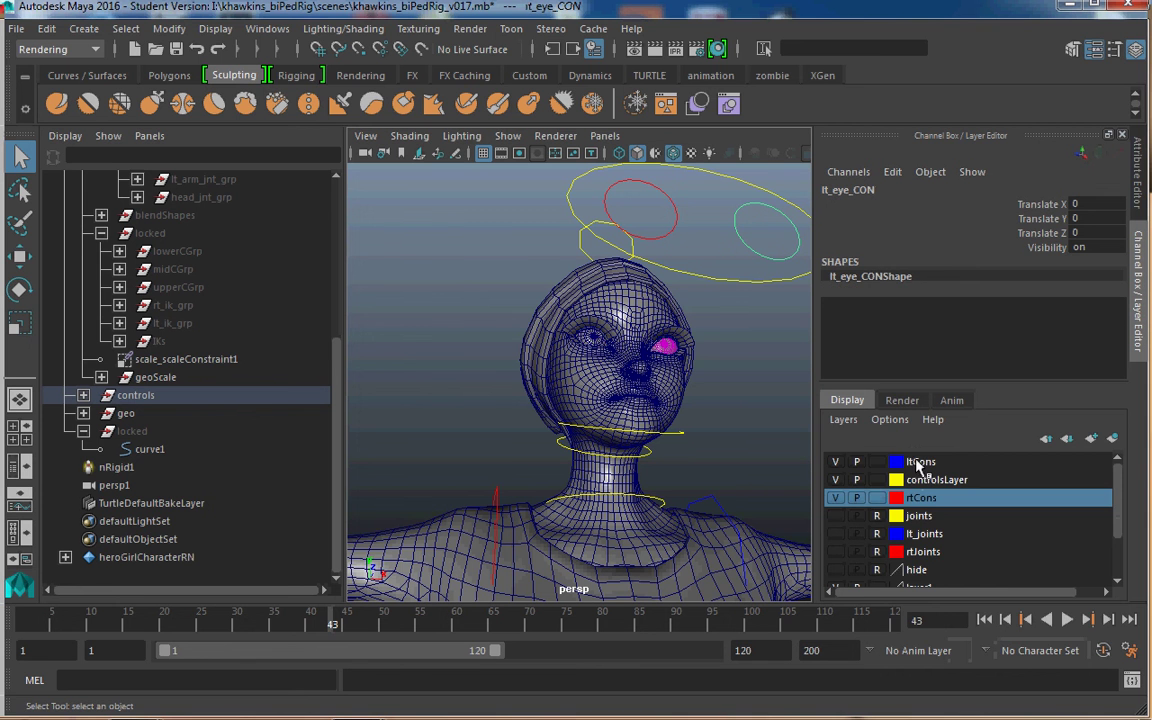
{"action": "left_click", "coordinate": [920, 462]}
{"action": "right_click", "coordinate": [938, 462]}
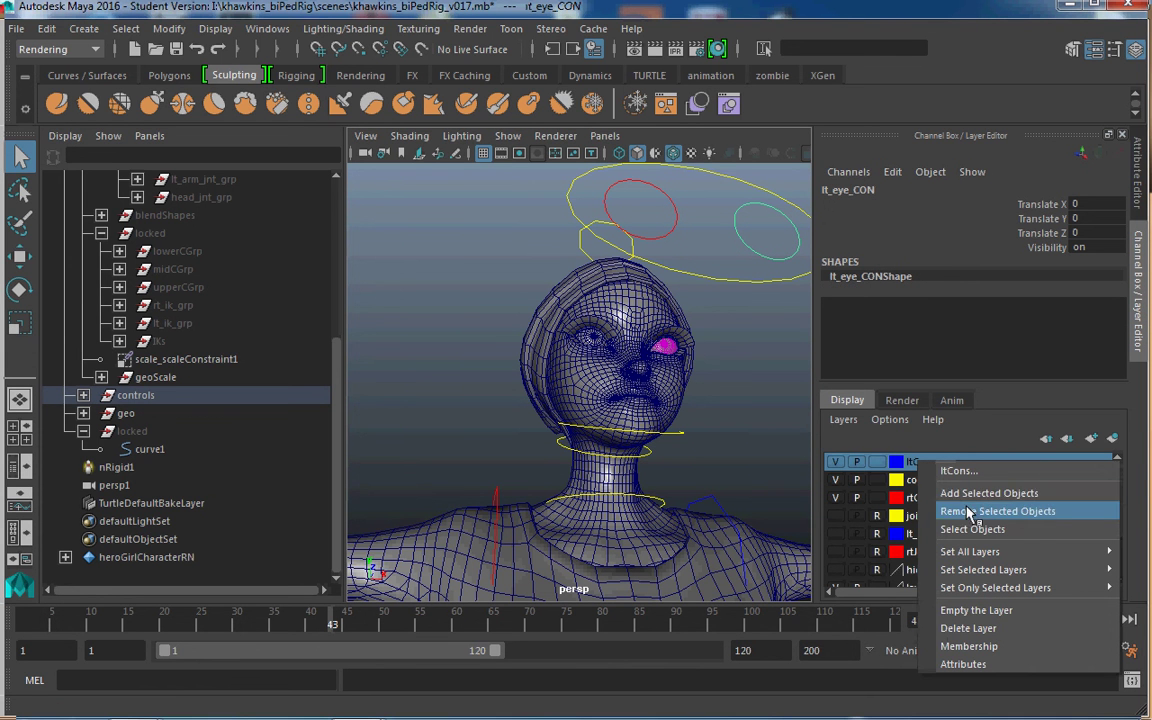
{"action": "left_click", "coordinate": [951, 492]}
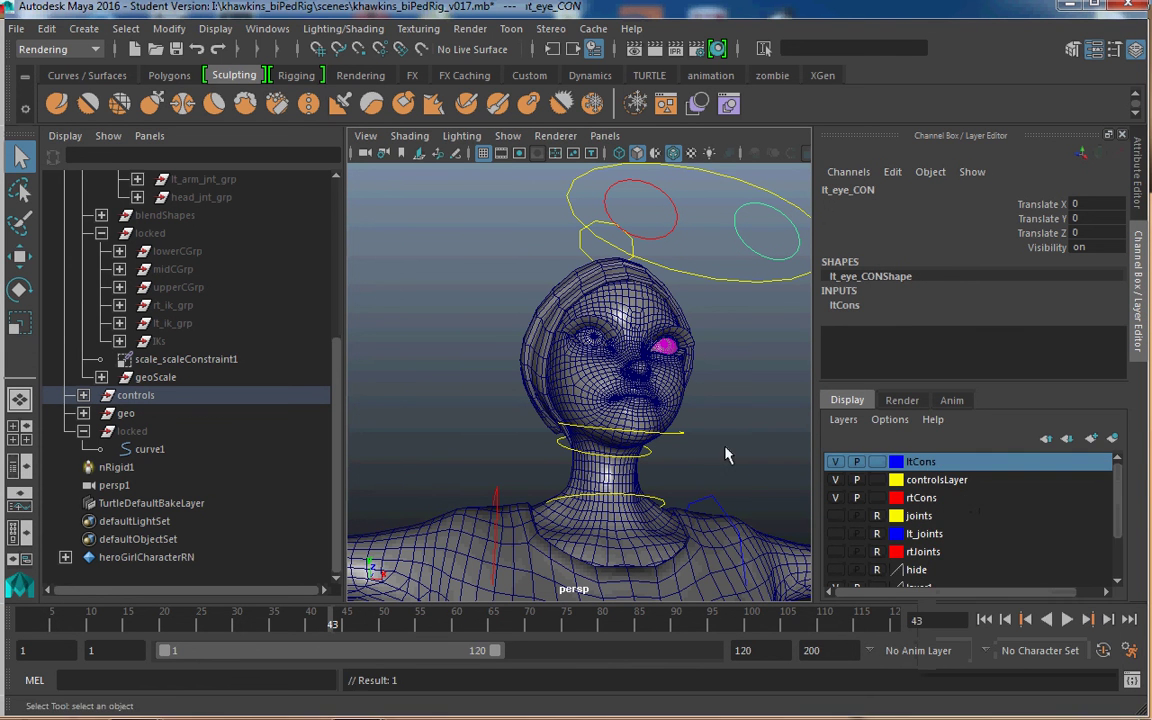
Examine the color-coded controls over the whole character and the remaining entries of the display layer list
{"action": "scroll", "coordinate": [725, 447], "scroll_direction": "down", "scroll_amount": 5}
{"action": "left_click_drag", "start_coordinate": [725, 447], "coordinate": [636, 453], "text": "alt"}
{"action": "scroll", "coordinate": [636, 453], "scroll_direction": "down", "scroll_amount": 1}
{"action": "middle_click_drag", "start_coordinate": [636, 453], "coordinate": [674, 328], "text": "alt"}
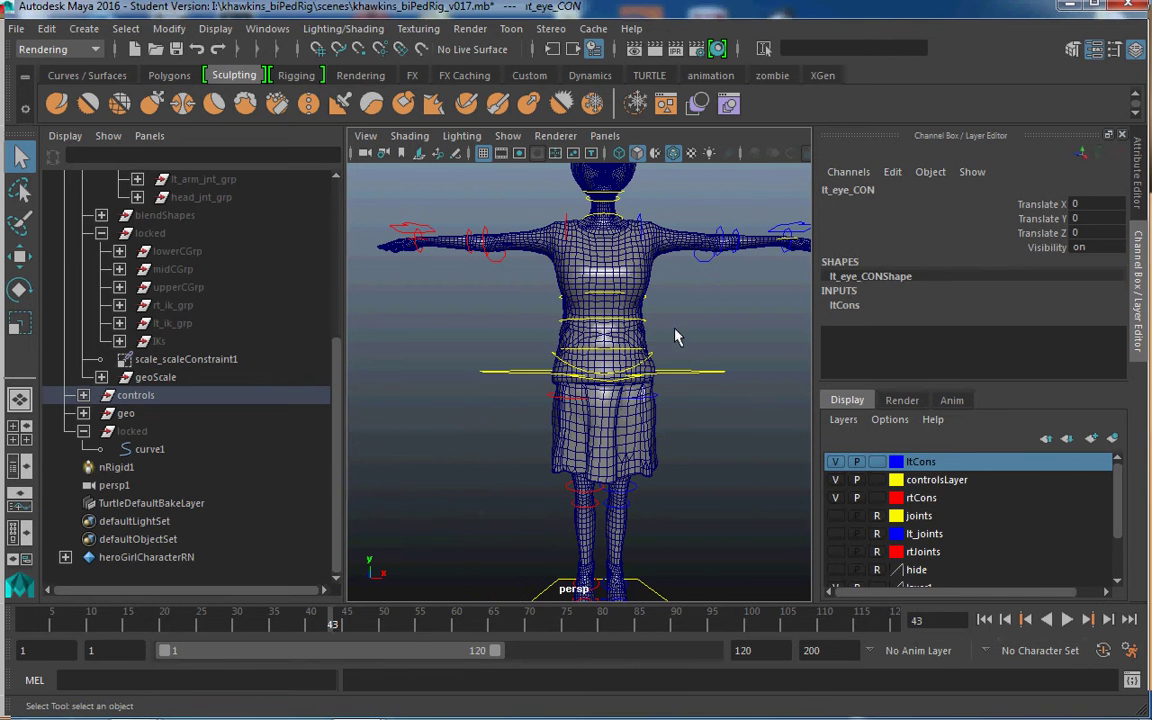
{"action": "scroll", "coordinate": [679, 378], "scroll_direction": "down", "scroll_amount": 5}
{"action": "left_click_drag", "start_coordinate": [679, 378], "coordinate": [636, 450], "text": "alt"}
{"action": "scroll", "coordinate": [636, 450], "scroll_direction": "up", "scroll_amount": 3}
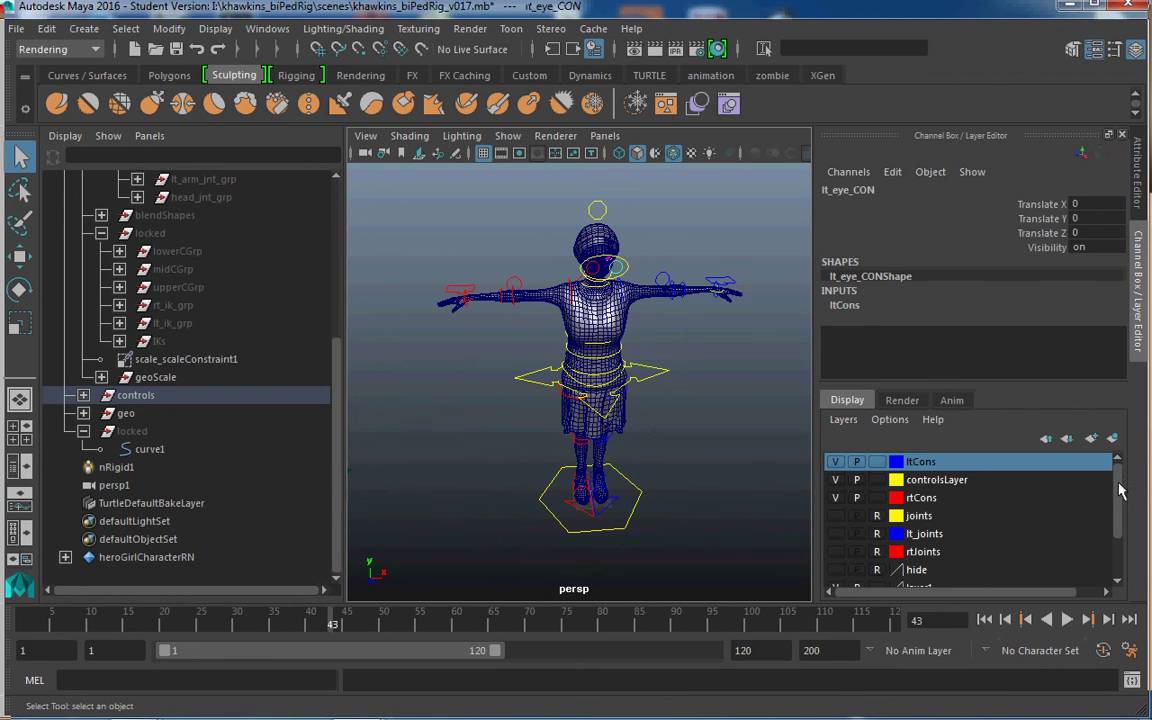
{"action": "left_click_drag", "start_coordinate": [1120, 490], "coordinate": [1113, 586]}
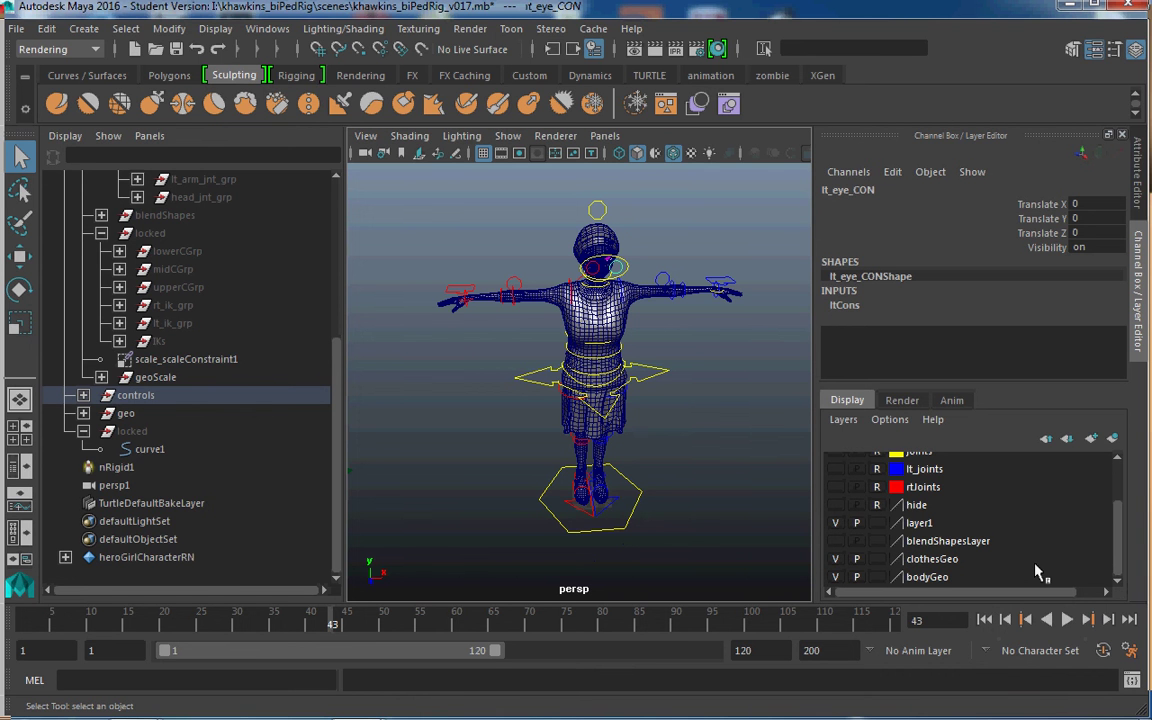
Collapse the skeleton, joints_grp and locked groups under scale in the scene hierarchy
{"action": "scroll", "coordinate": [97, 316], "scroll_direction": "up", "scroll_amount": 5}
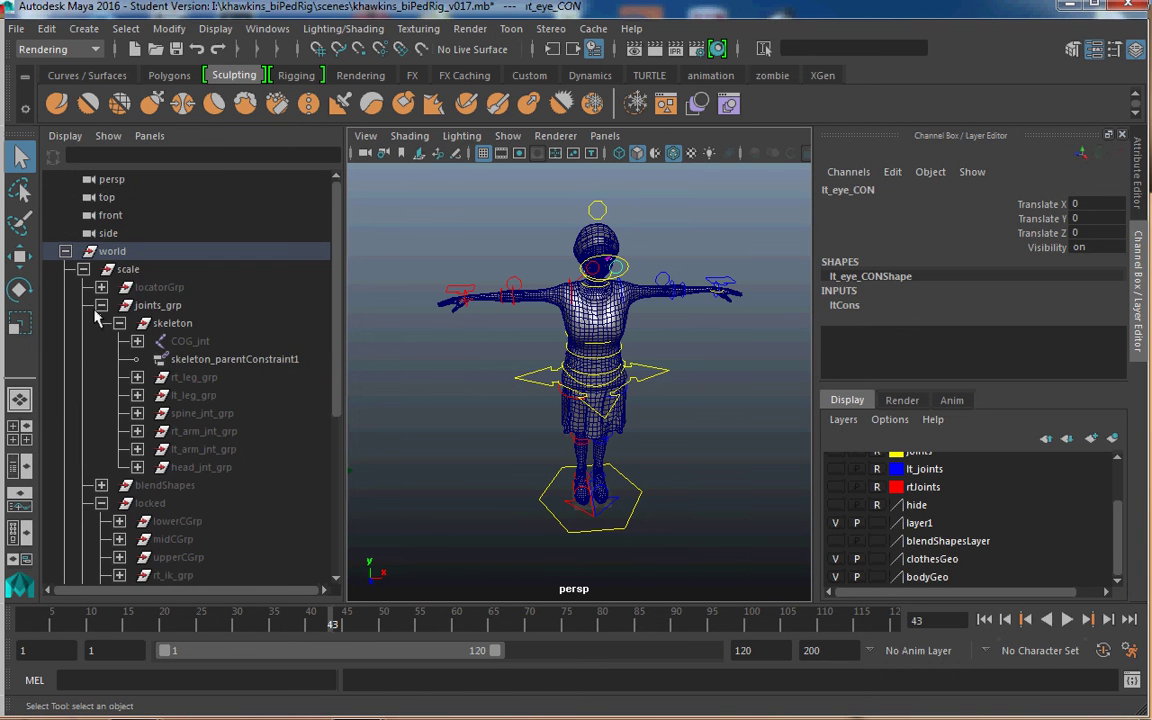
{"action": "left_click", "coordinate": [118, 320]}
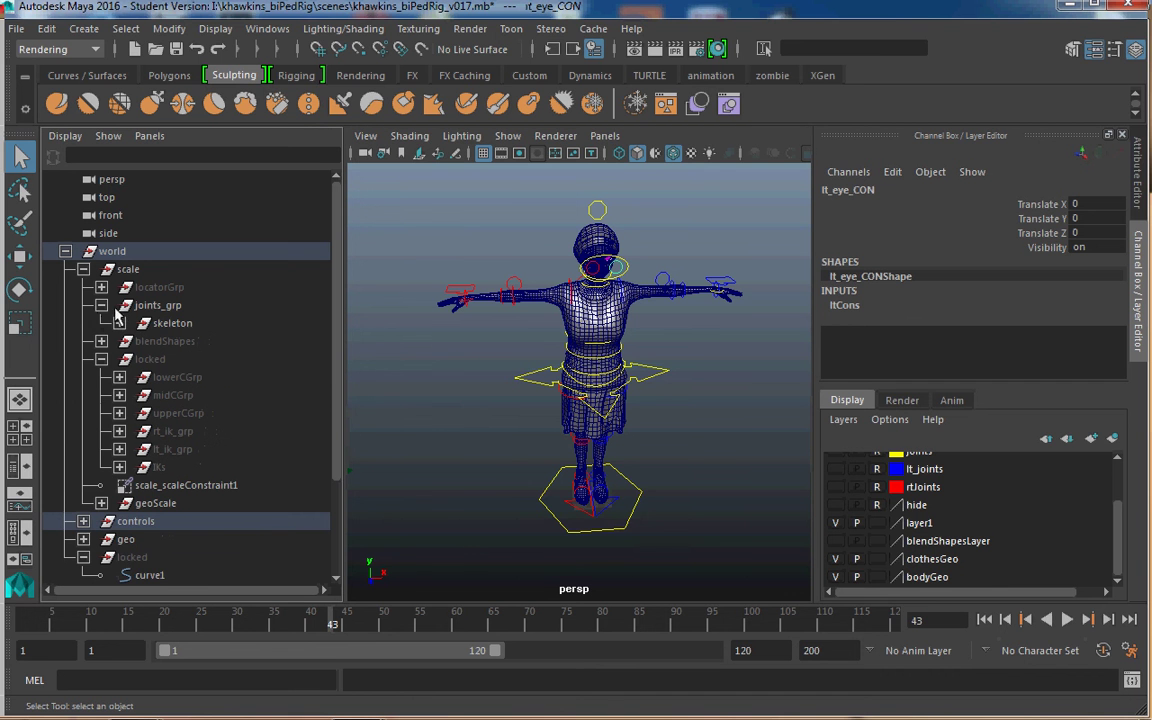
{"action": "left_click", "coordinate": [101, 305]}
{"action": "left_click", "coordinate": [101, 341]}
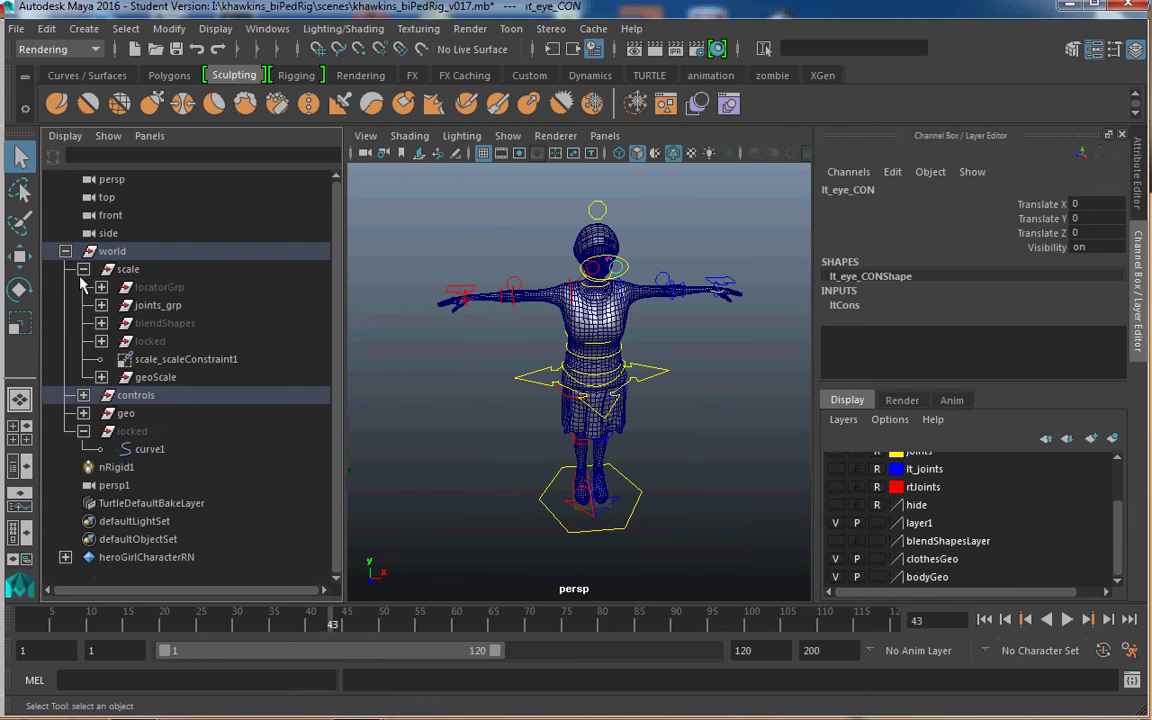
Enlarge the display layer list and set bodyGeo, clothesGeo and blendShapesLayer to reference mode
{"action": "left_click_drag", "start_coordinate": [957, 383], "coordinate": [957, 324]}
{"action": "scroll", "coordinate": [1118, 441], "scroll_direction": "up", "scroll_amount": 1}
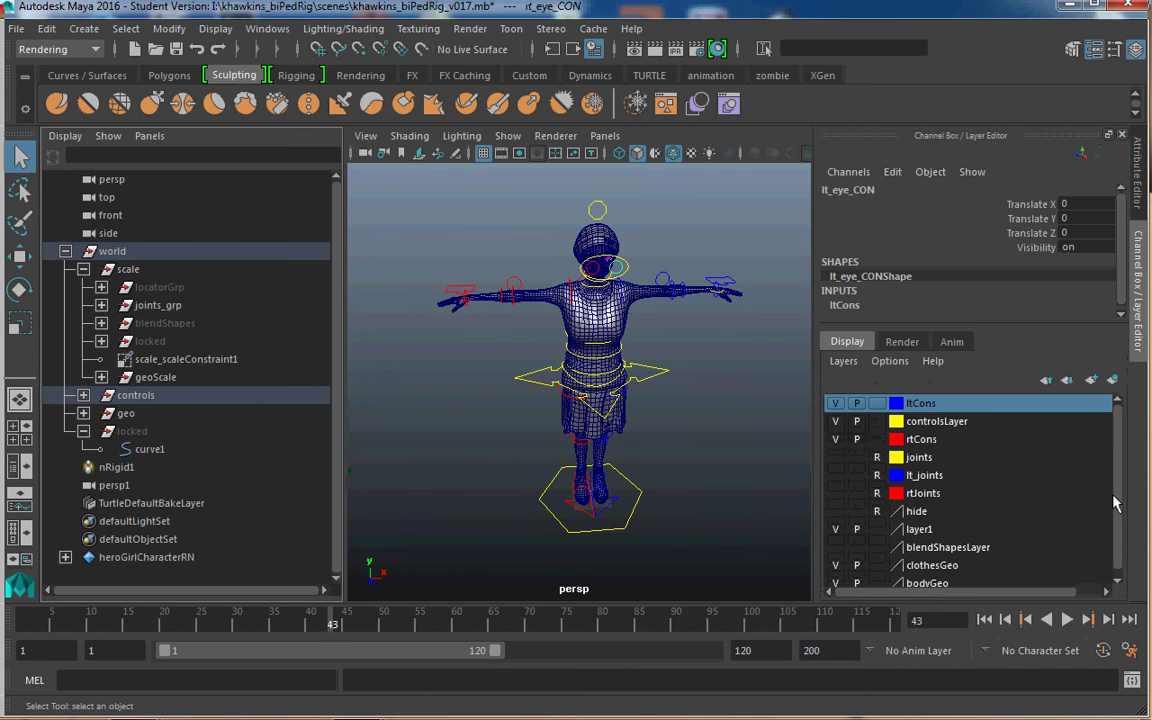
{"action": "left_click", "coordinate": [877, 584]}
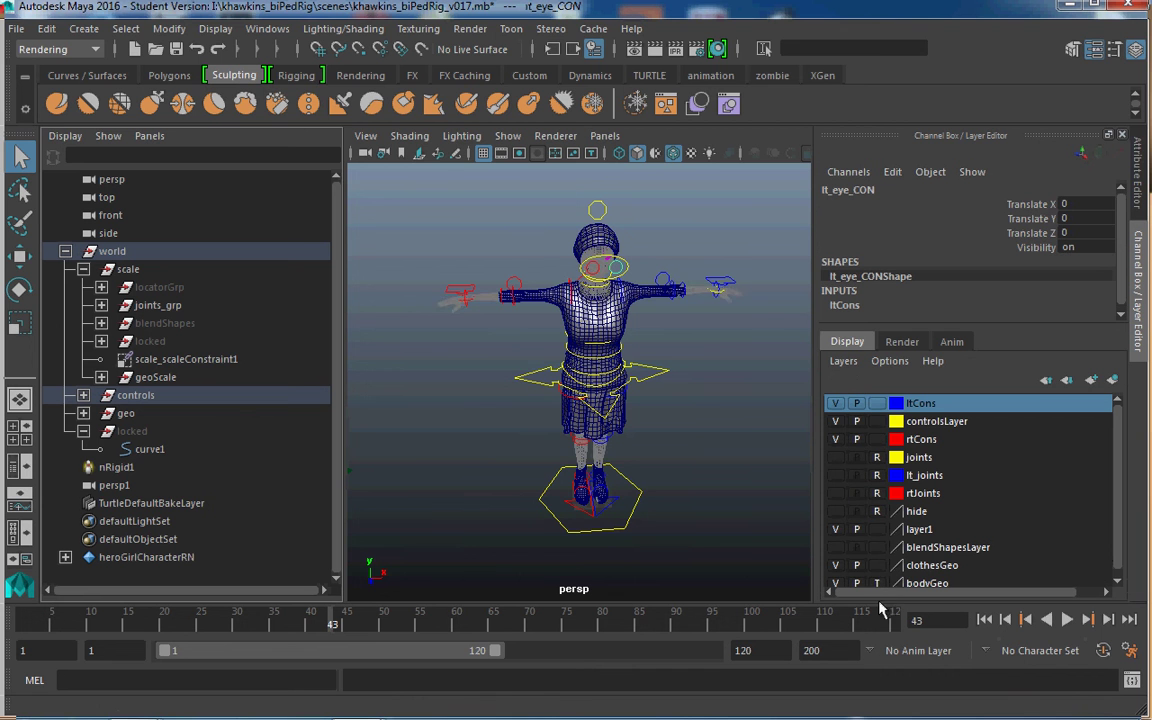
{"action": "left_click", "coordinate": [877, 584]}
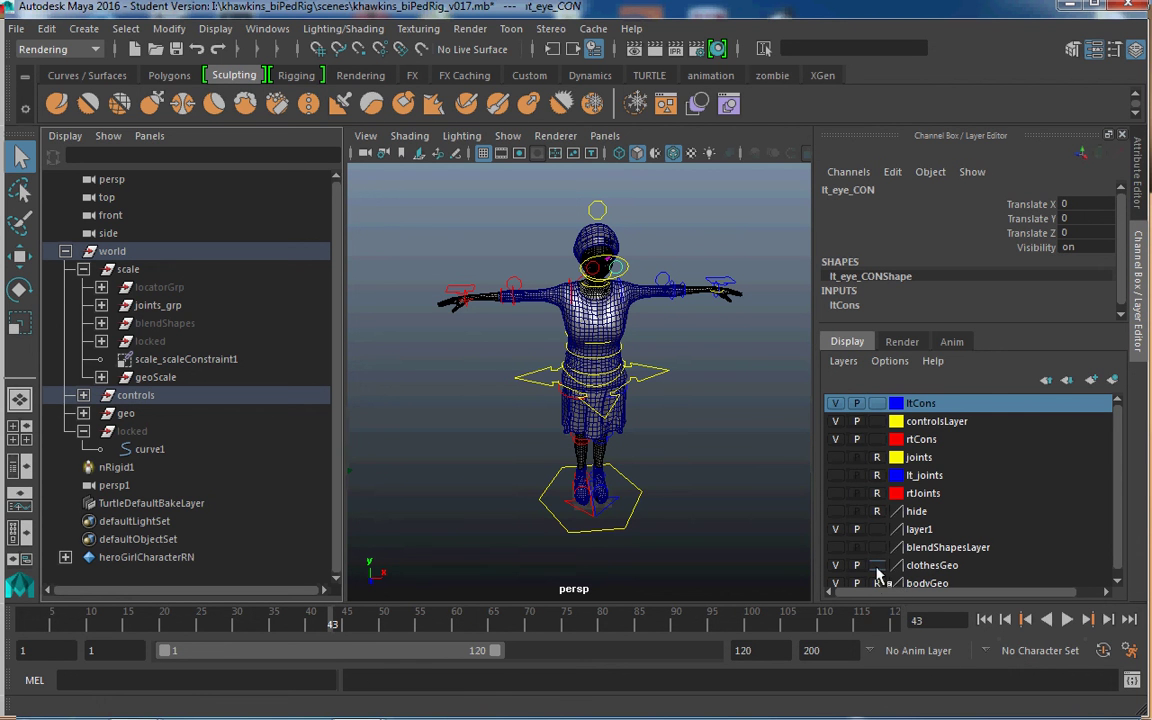
{"action": "left_click", "coordinate": [877, 565]}
{"action": "left_click", "coordinate": [877, 565]}
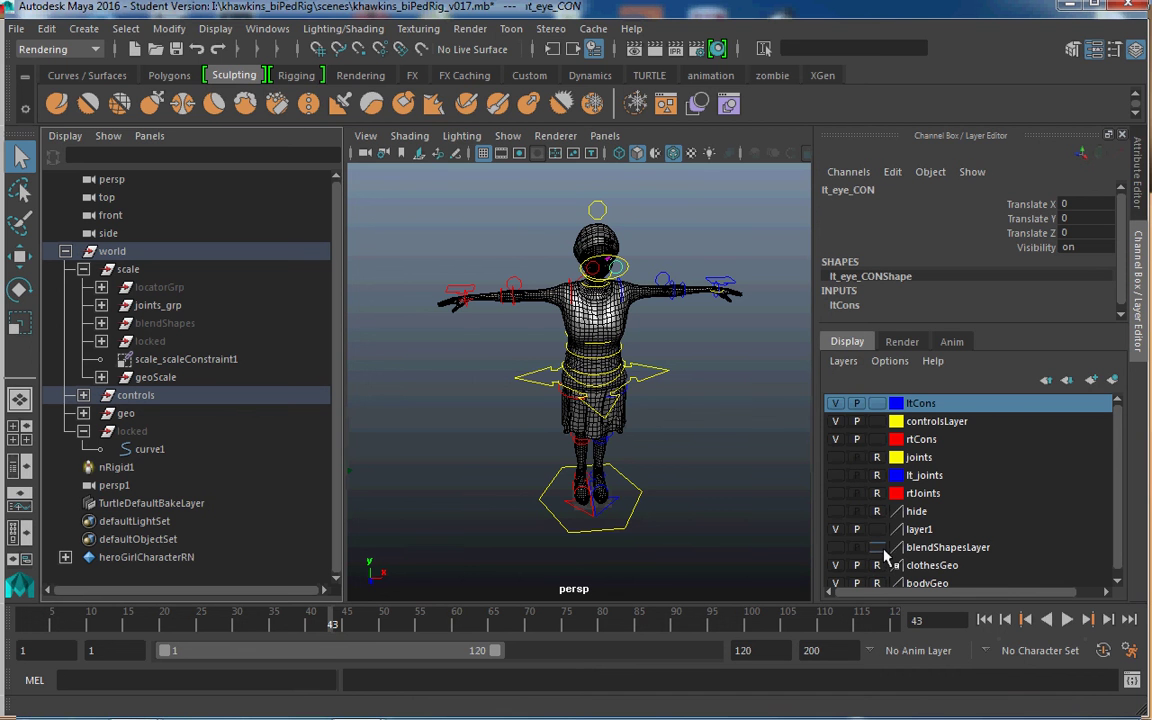
{"action": "left_click", "coordinate": [878, 547]}
Delete the display layer layer1 and move controlsLayer above ltCons in the layer order
{"action": "left_click", "coordinate": [827, 530]}
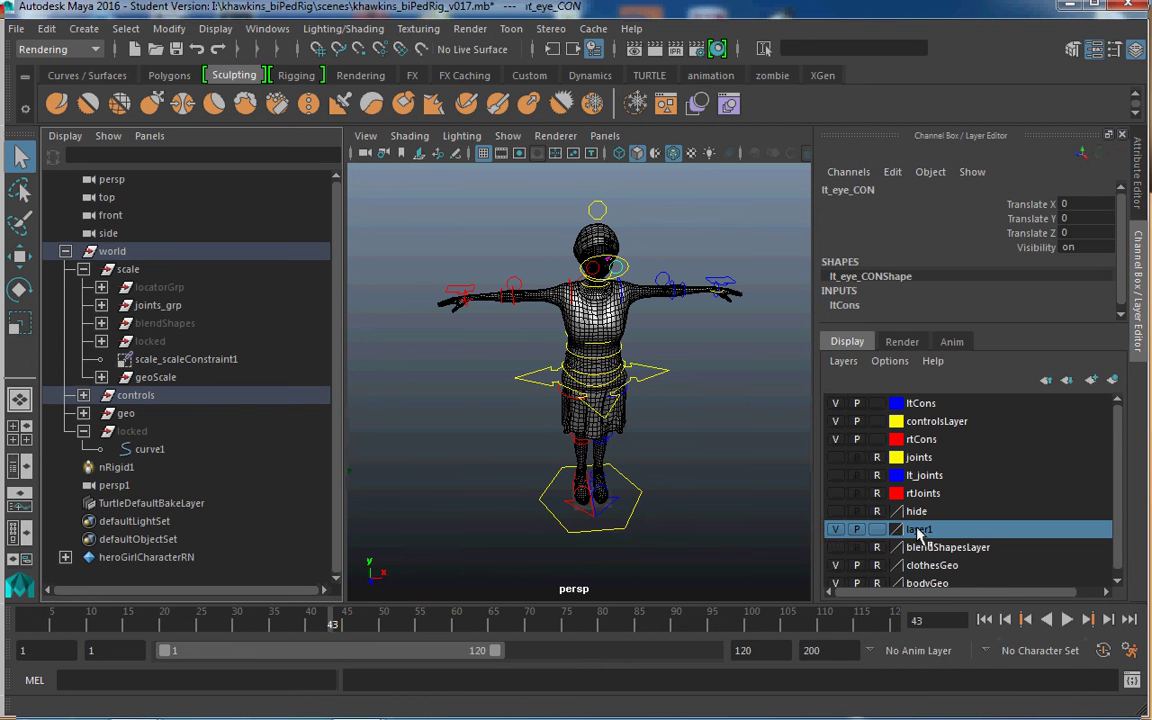
{"action": "left_click", "coordinate": [837, 530]}
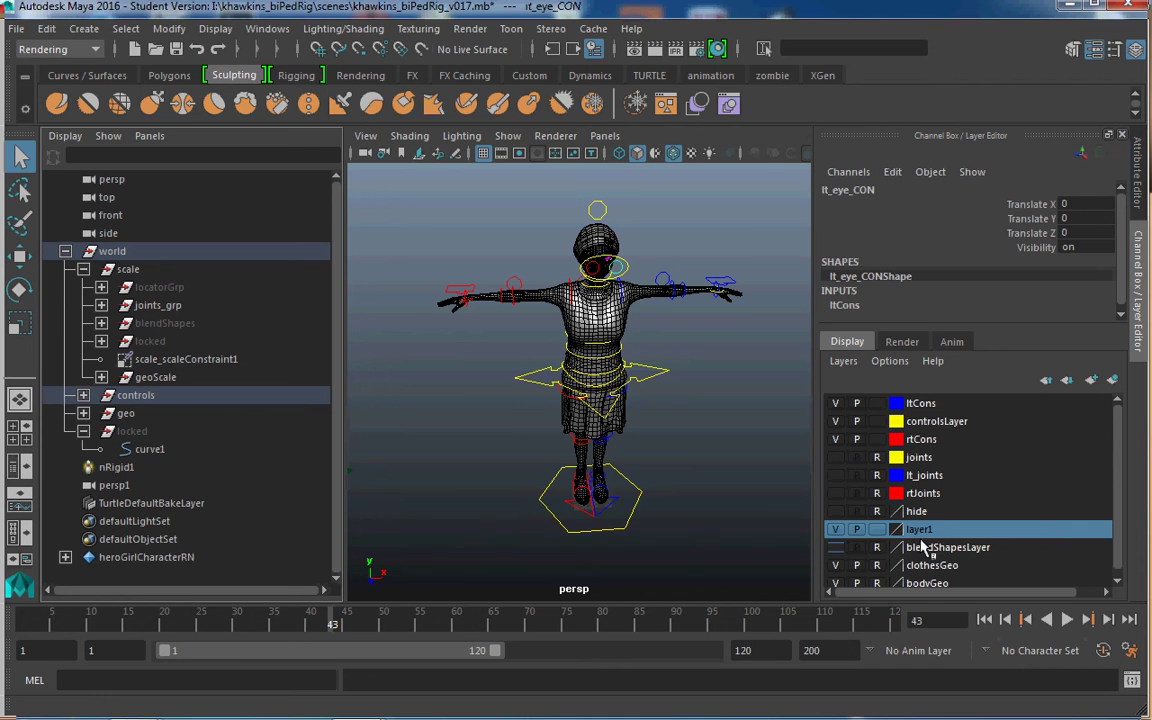
{"action": "right_click", "coordinate": [943, 530]}
{"action": "left_click", "coordinate": [960, 474]}
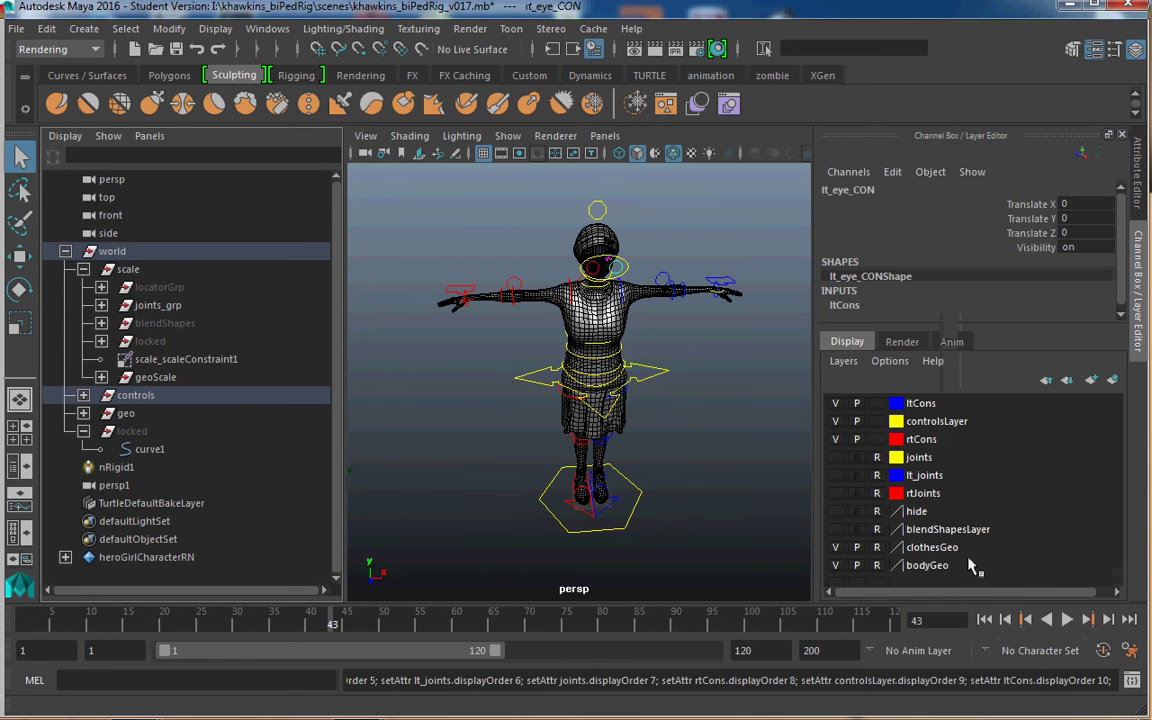
{"action": "left_click", "coordinate": [944, 421]}
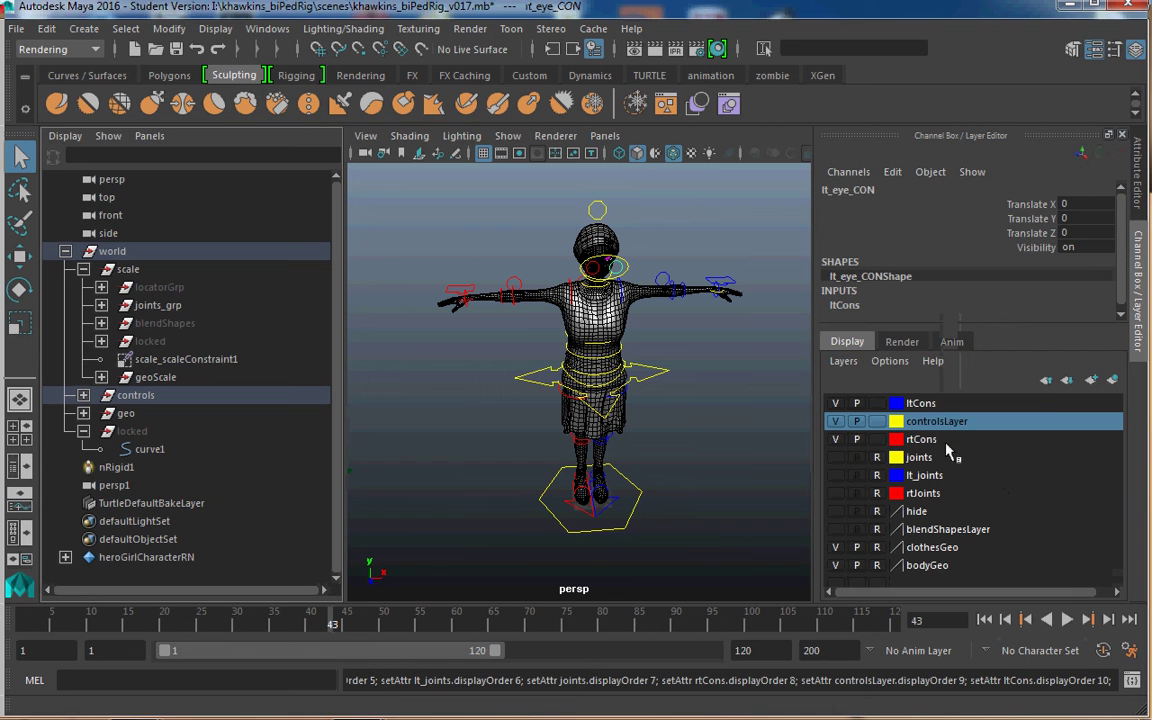
{"action": "left_click", "coordinate": [1046, 380]}
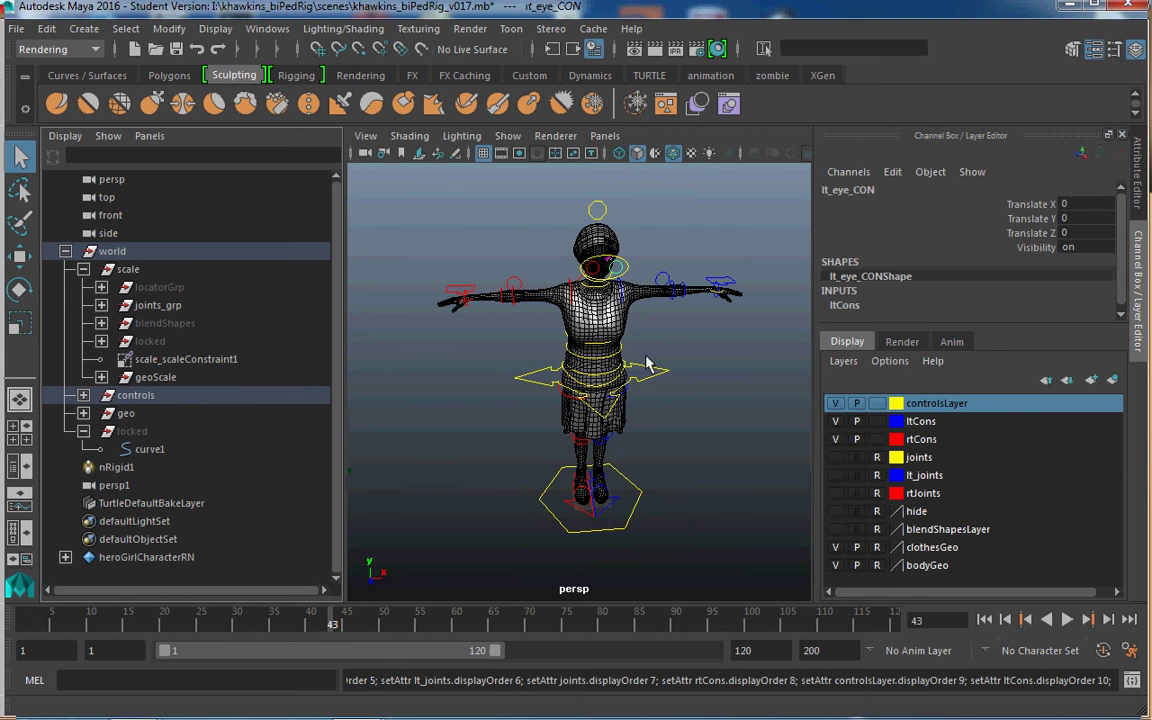
{"action": "left_click_drag", "start_coordinate": [688, 374], "coordinate": [716, 412], "text": "alt"}
{"action": "scroll", "coordinate": [716, 412], "scroll_direction": "up", "scroll_amount": 5}
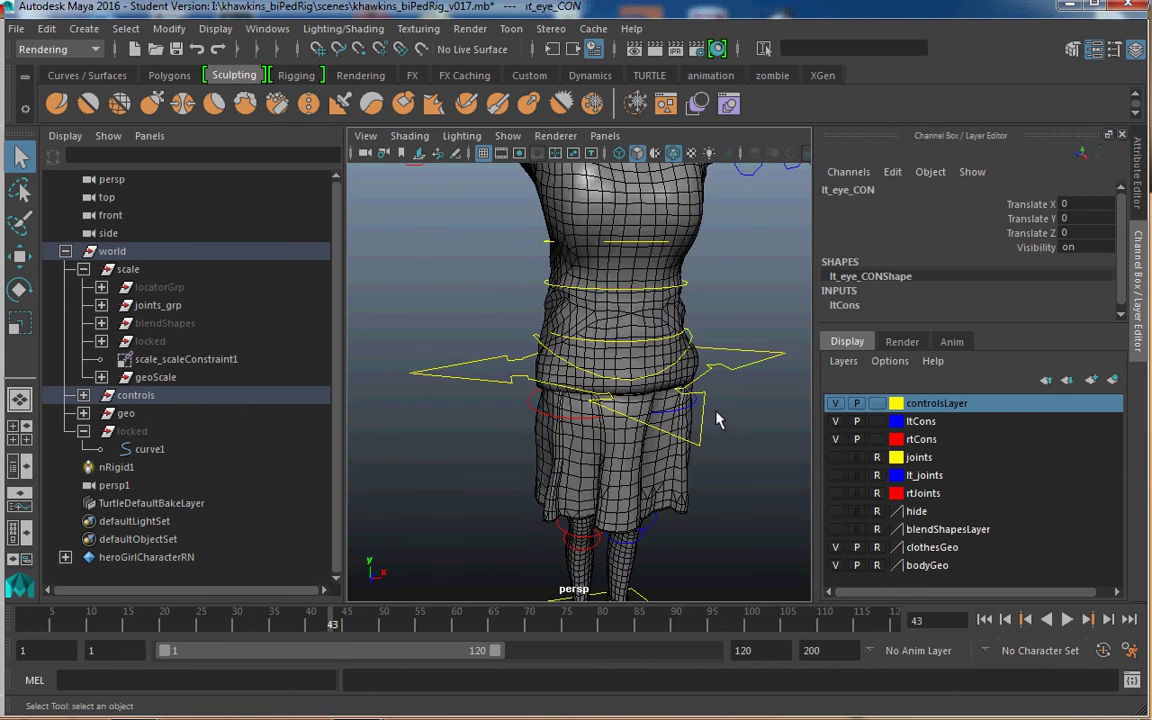
{"action": "scroll", "coordinate": [716, 412], "scroll_direction": "down", "scroll_amount": 5}
{"action": "middle_click_drag", "start_coordinate": [716, 412], "coordinate": [699, 461], "text": "alt"}
{"action": "scroll", "coordinate": [699, 461], "scroll_direction": "up", "scroll_amount": 5}
{"action": "left_click_drag", "start_coordinate": [699, 461], "coordinate": [726, 494], "text": "alt"}
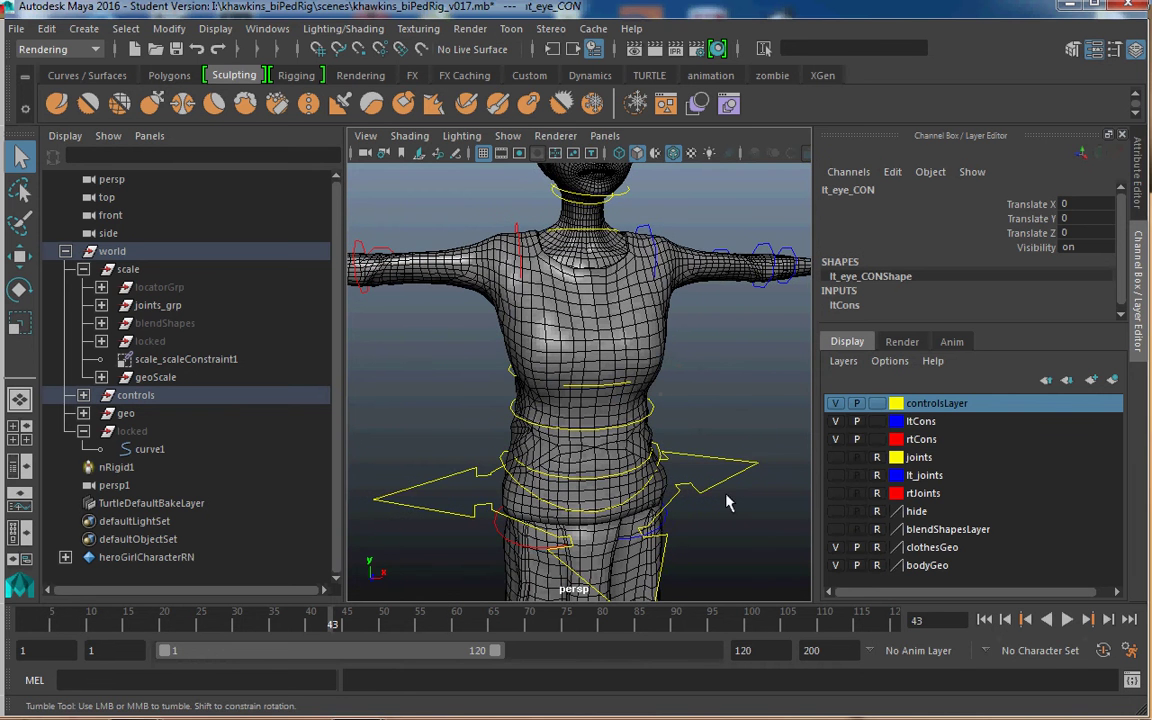
Save the scene under a new version name ending in biPedRig_v018.mb, accepting the student version notice
{"action": "right_click_drag", "start_coordinate": [726, 494], "coordinate": [638, 371], "text": "alt"}
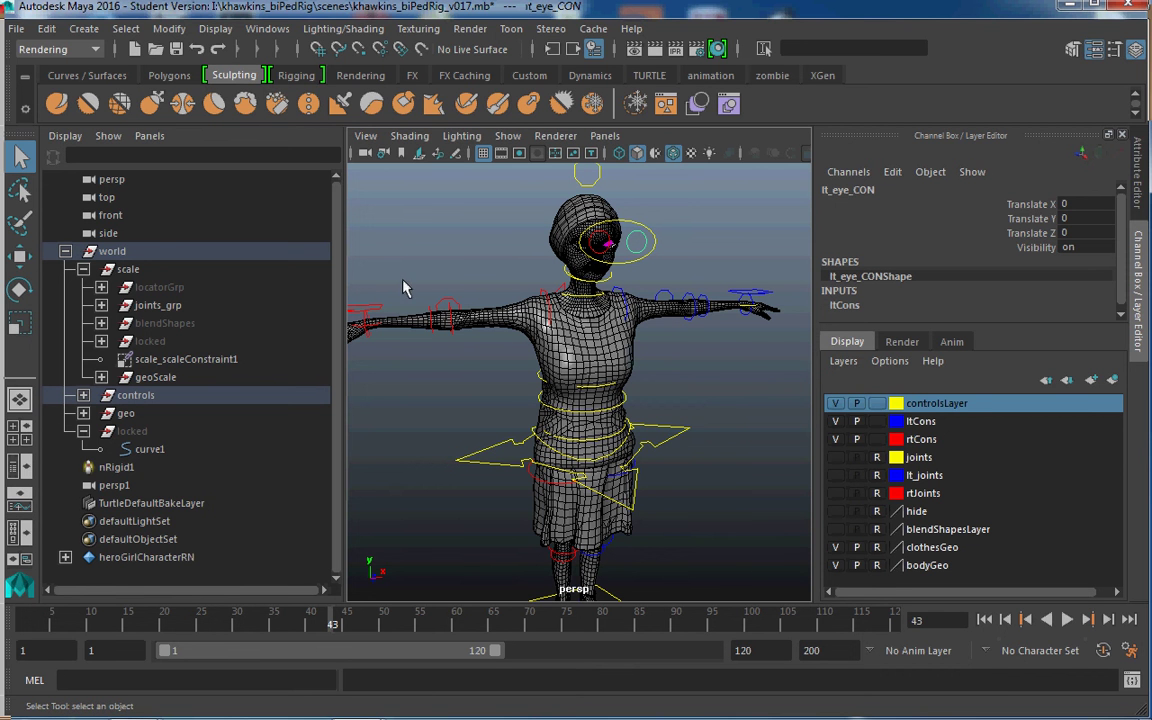
{"action": "left_click", "coordinate": [367, 137]}
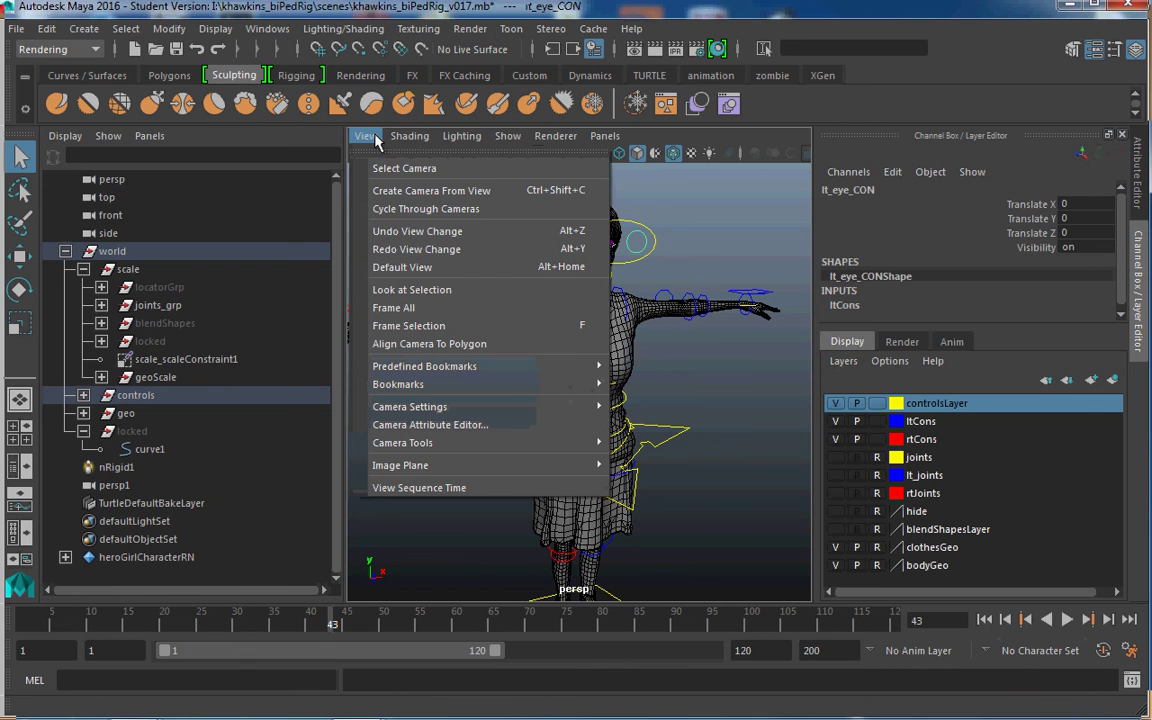
{"action": "left_click", "coordinate": [16, 28]}
{"action": "left_click", "coordinate": [95, 120]}
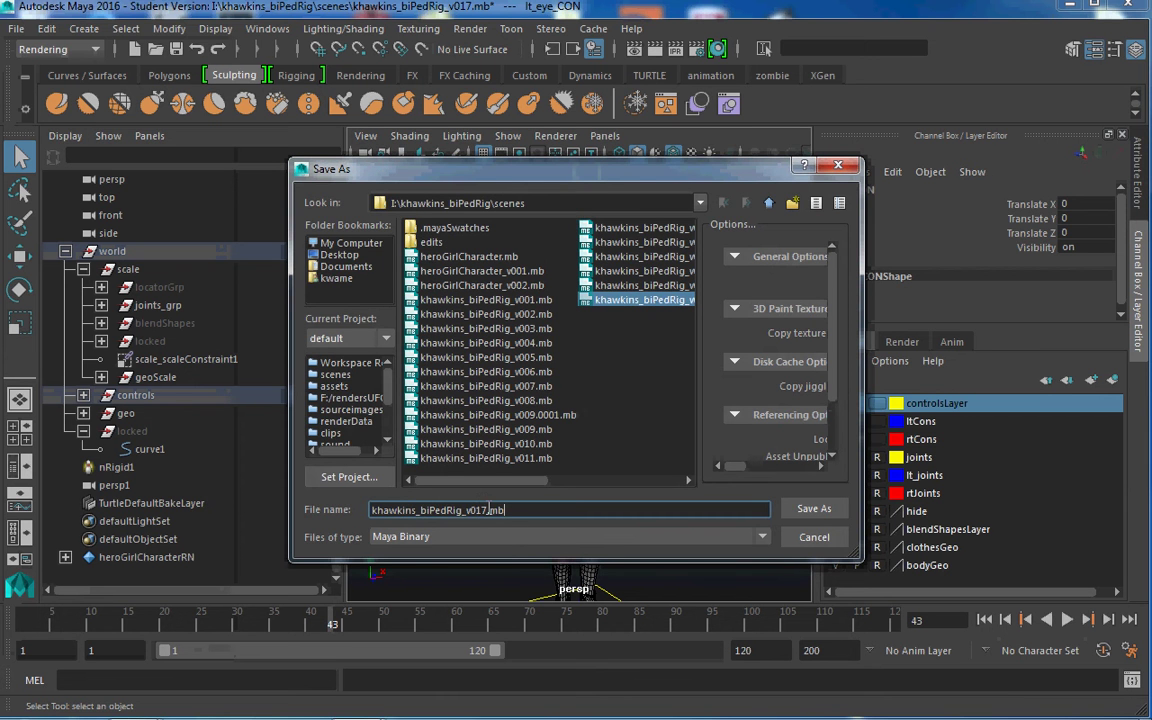
{"action": "key", "text": "Delete"}
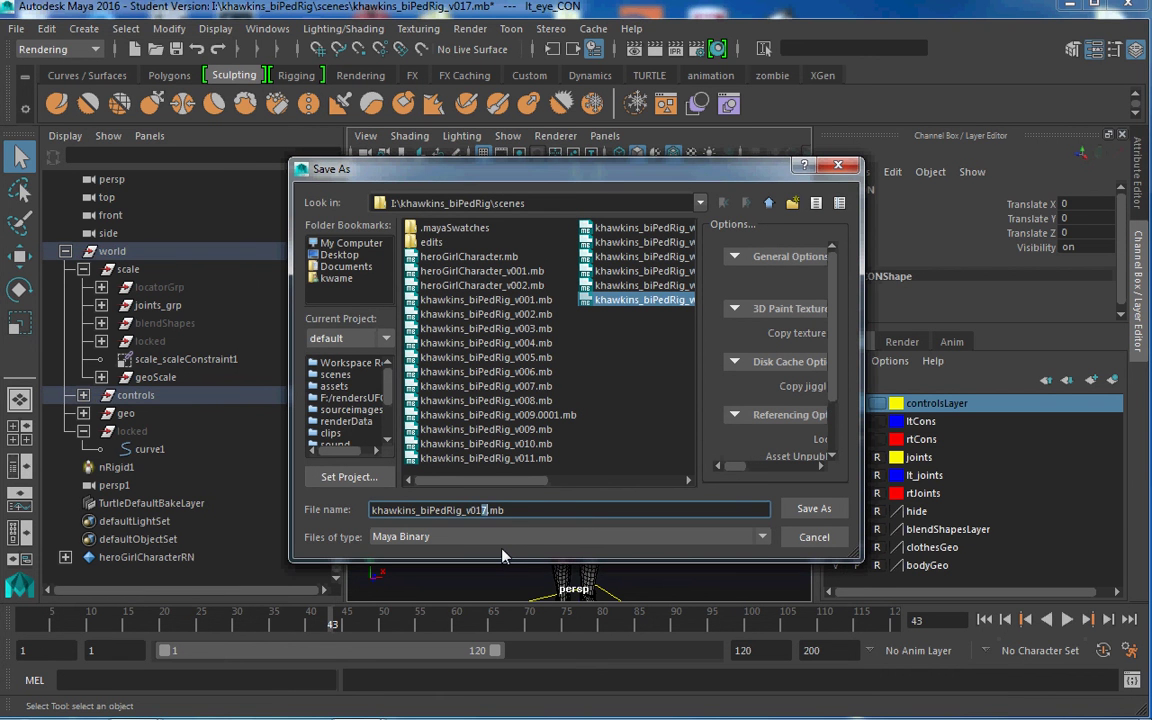
{"action": "type", "text": "8"}
{"action": "key", "text": "Return"}
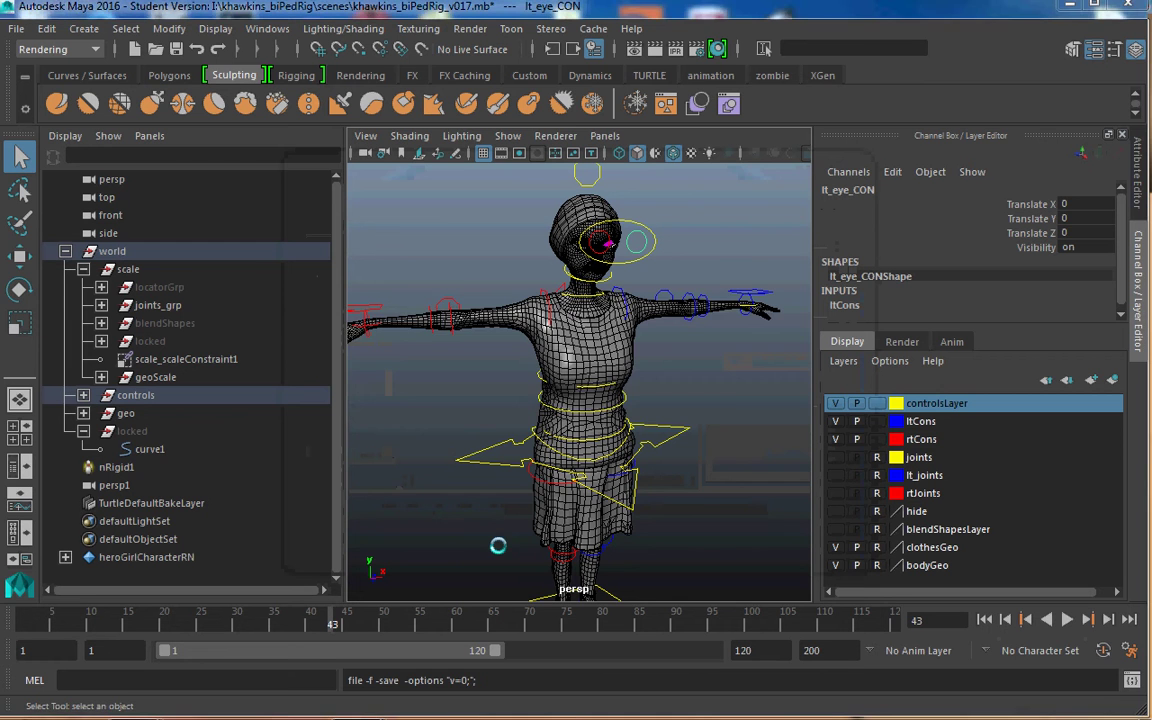
{"action": "left_click", "coordinate": [530, 385]}
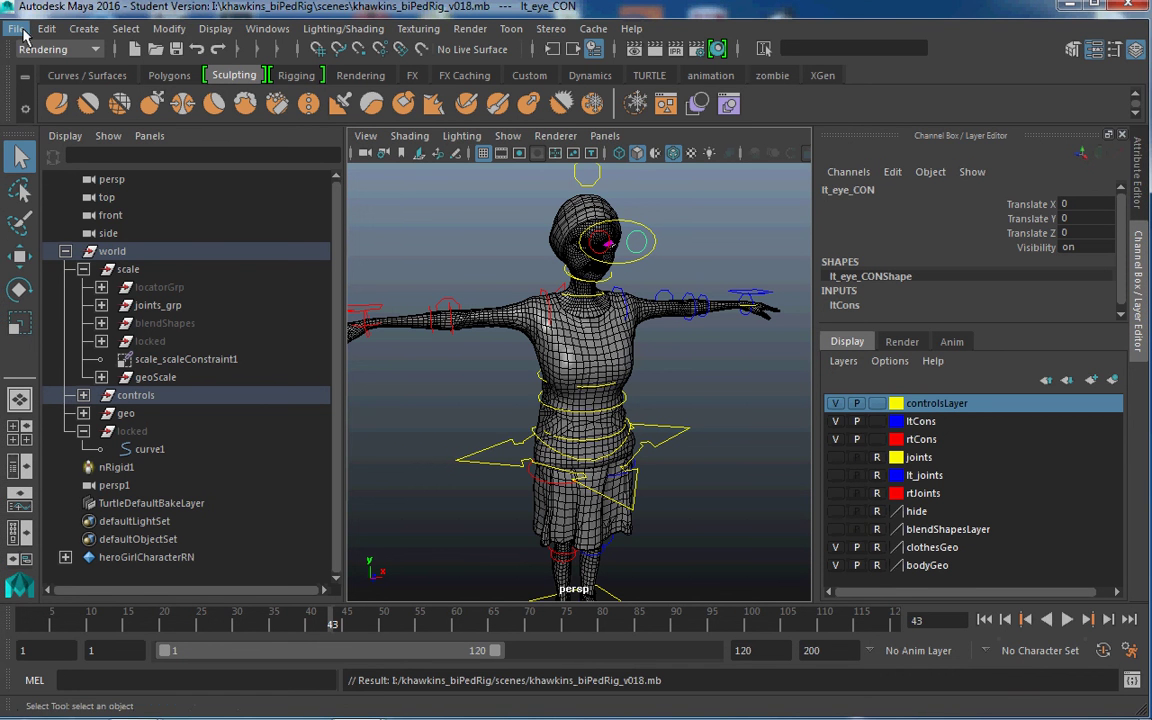
Save another copy of the scene with the version suffix replaced by Final, so the name ends in biPedRig_Final.mb, accepting the student version notice
{"action": "left_click", "coordinate": [20, 30]}
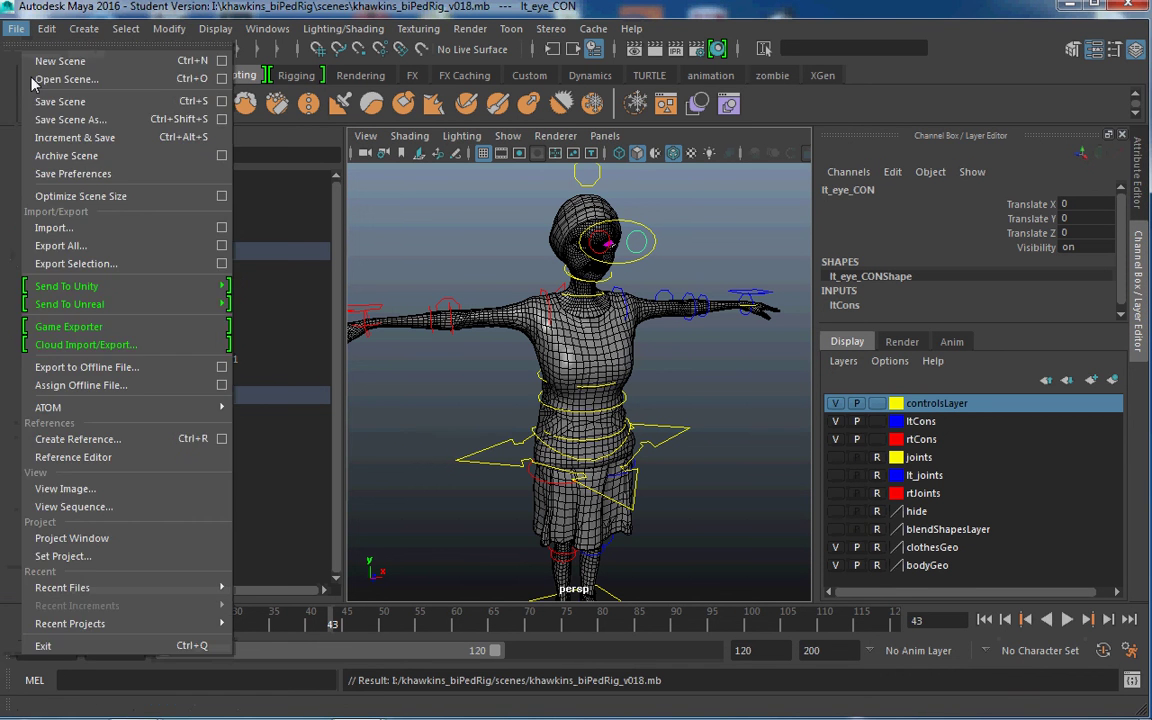
{"action": "left_click", "coordinate": [87, 120]}
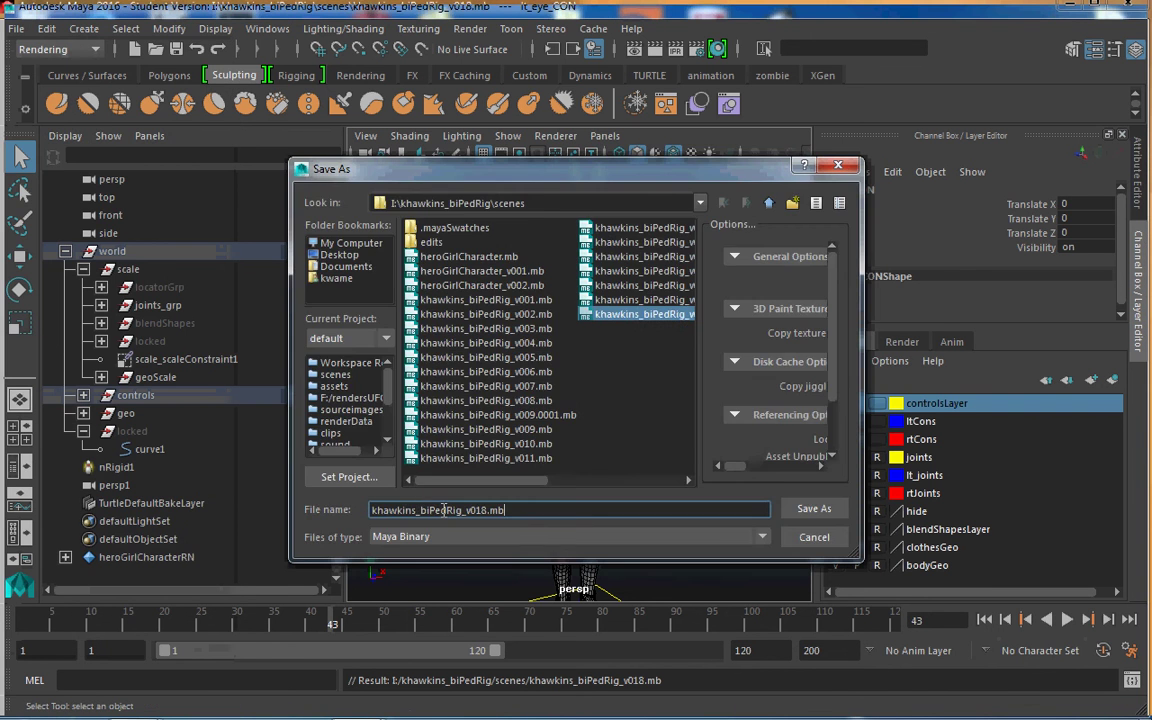
{"action": "left_click", "coordinate": [465, 510]}
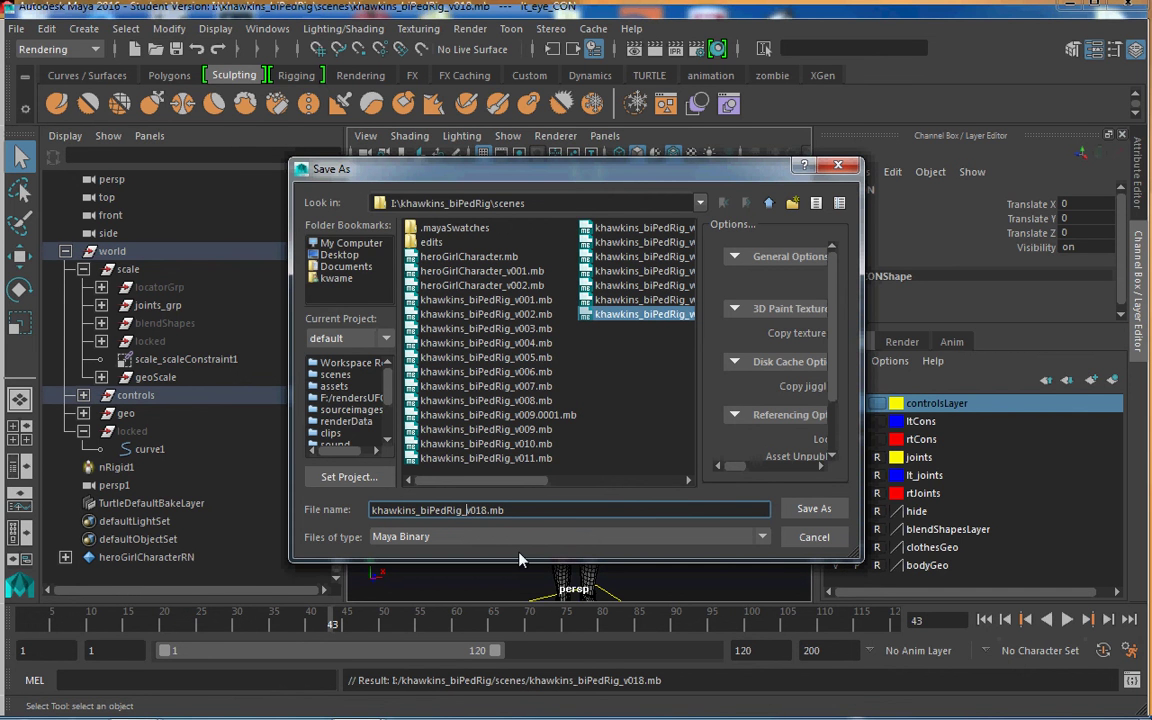
{"action": "key", "text": "shift+Right"}
{"action": "key", "text": "shift+Right"}
{"action": "key", "text": "shift+Right"}
{"action": "key", "text": "shift+Right"}
{"action": "type", "text": "Fa"}
{"action": "key", "text": "BackSpace"}
{"action": "type", "text": "inal"}
{"action": "key", "text": "BackSpace"}
{"action": "key", "text": "BackSpace"}
{"action": "key", "text": "BackSpace"}
{"action": "key", "text": "BackSpace"}
{"action": "type", "text": "ain"}
{"action": "key", "text": "BackSpace"}
{"action": "key", "text": "BackSpace"}
{"action": "key", "text": "BackSpace"}
{"action": "type", "text": "inal"}
{"action": "left_click", "coordinate": [808, 508]}
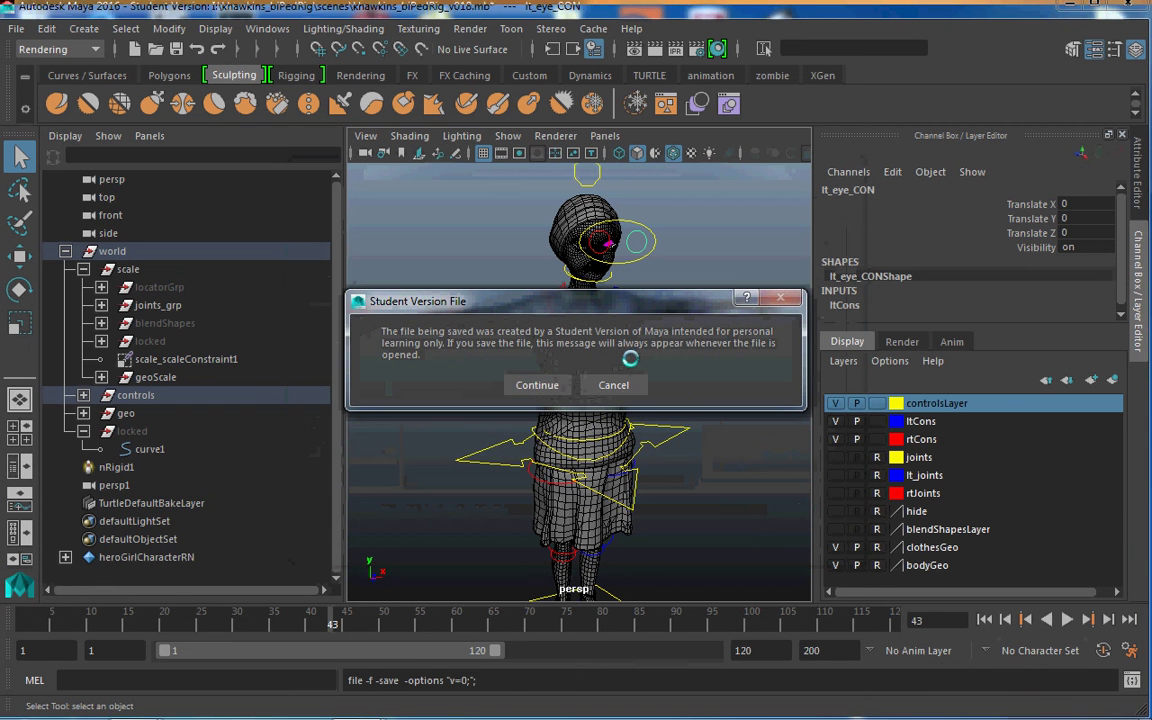
{"action": "left_click", "coordinate": [537, 385]}
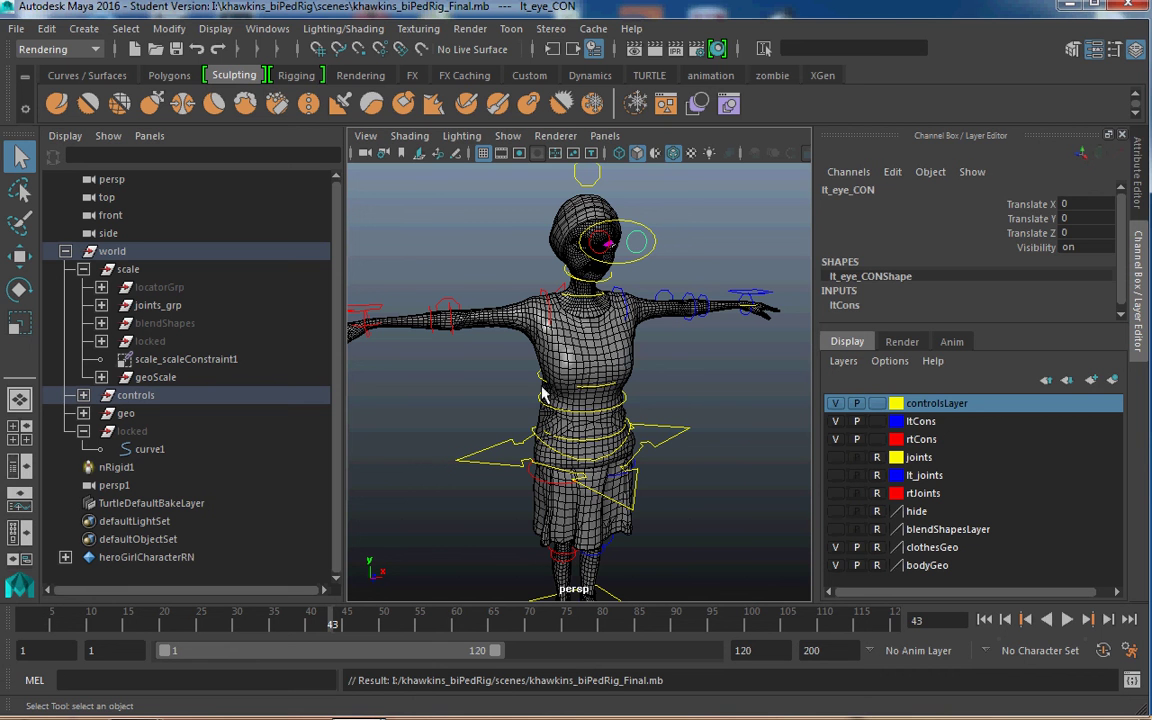
{"action": "key", "text": "F10"}
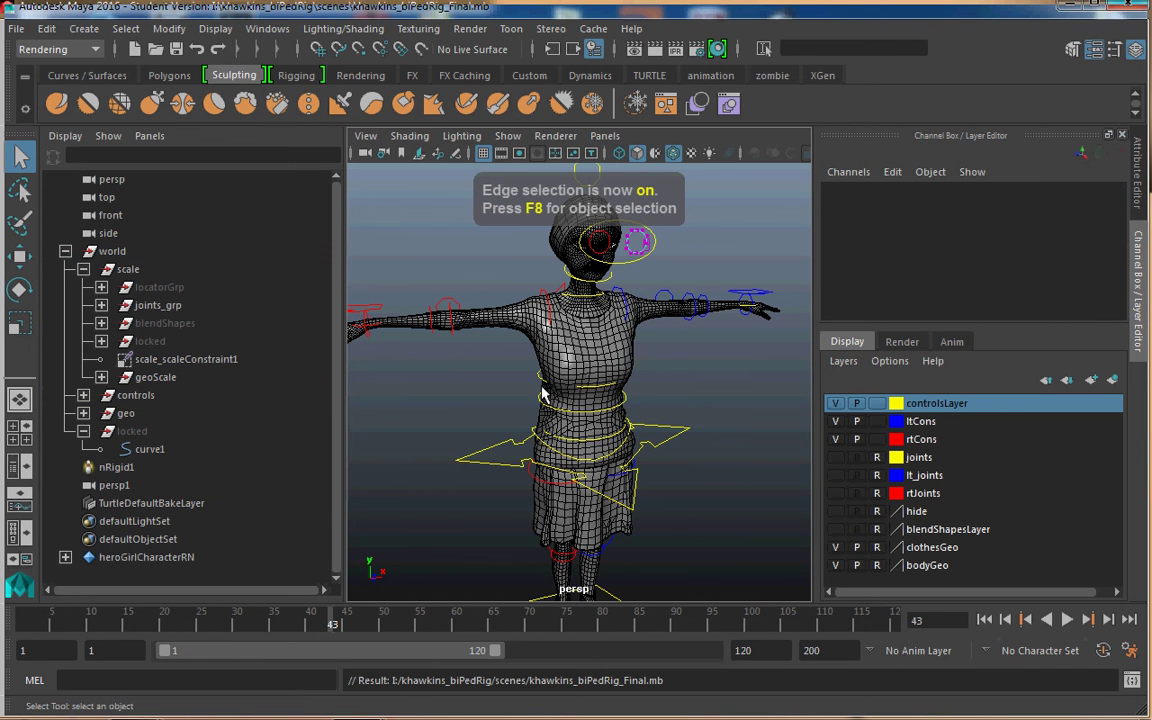
{"action": "mouse_move", "coordinate": [840, 718]}
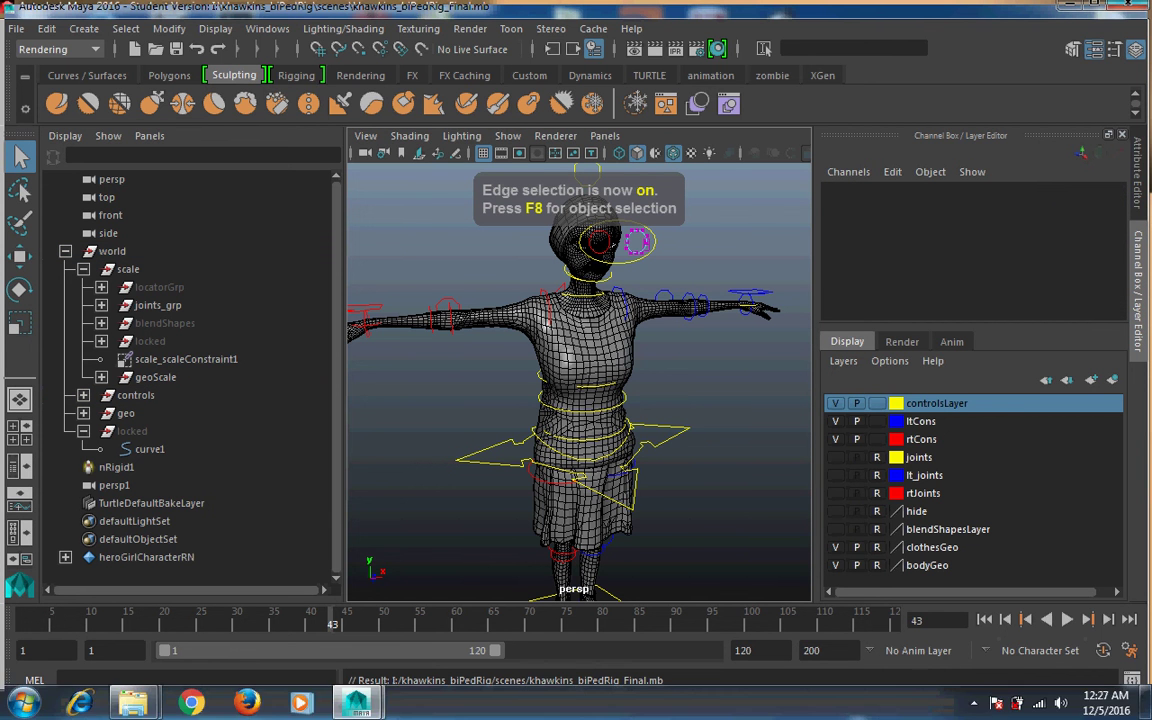
{"action": "left_click", "coordinate": [973, 703]}
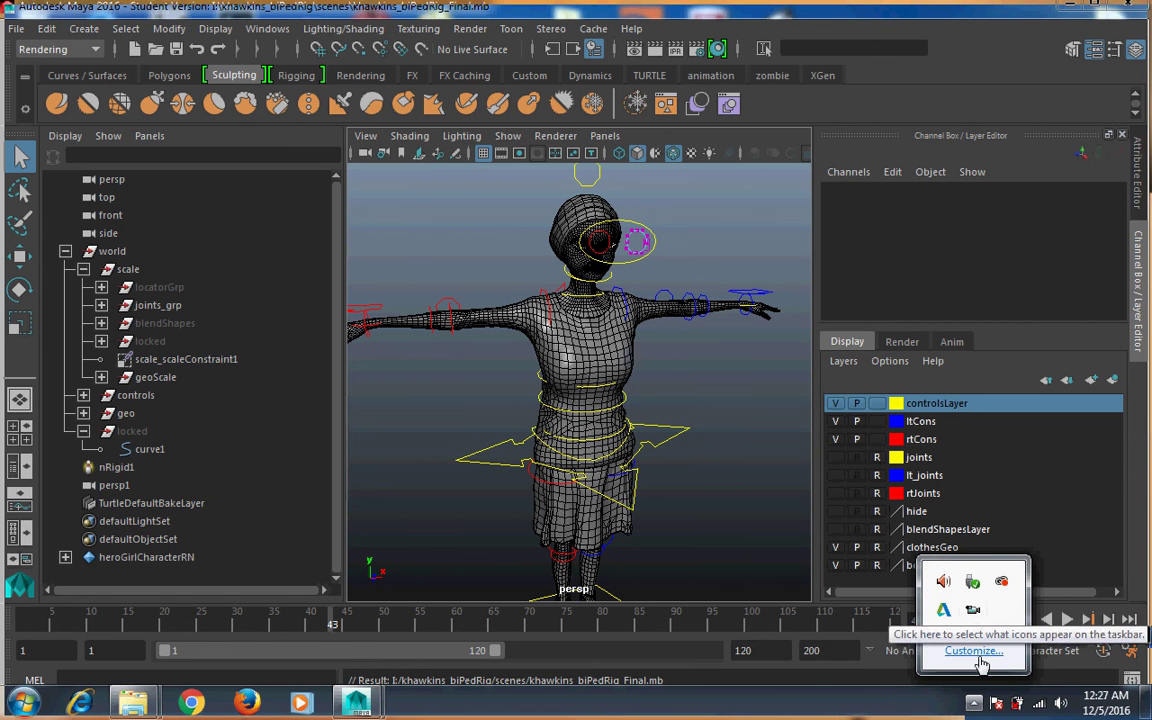
{"action": "left_click", "coordinate": [1075, 14]}
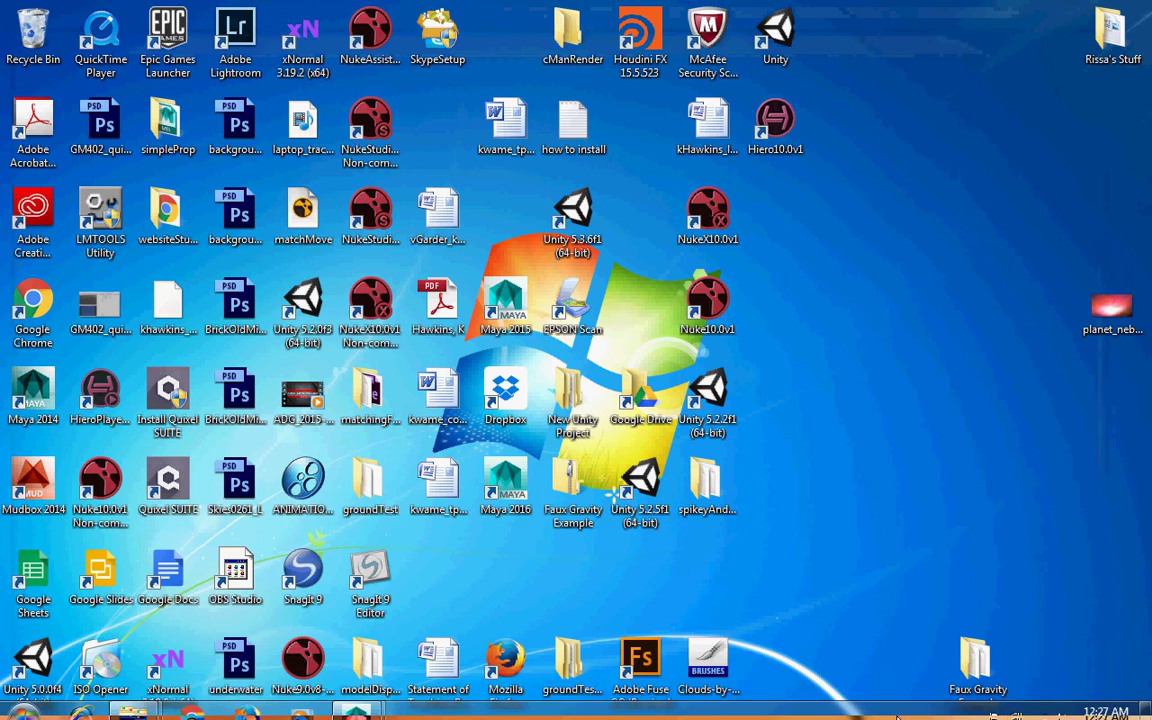
{"action": "left_click", "coordinate": [973, 704]}
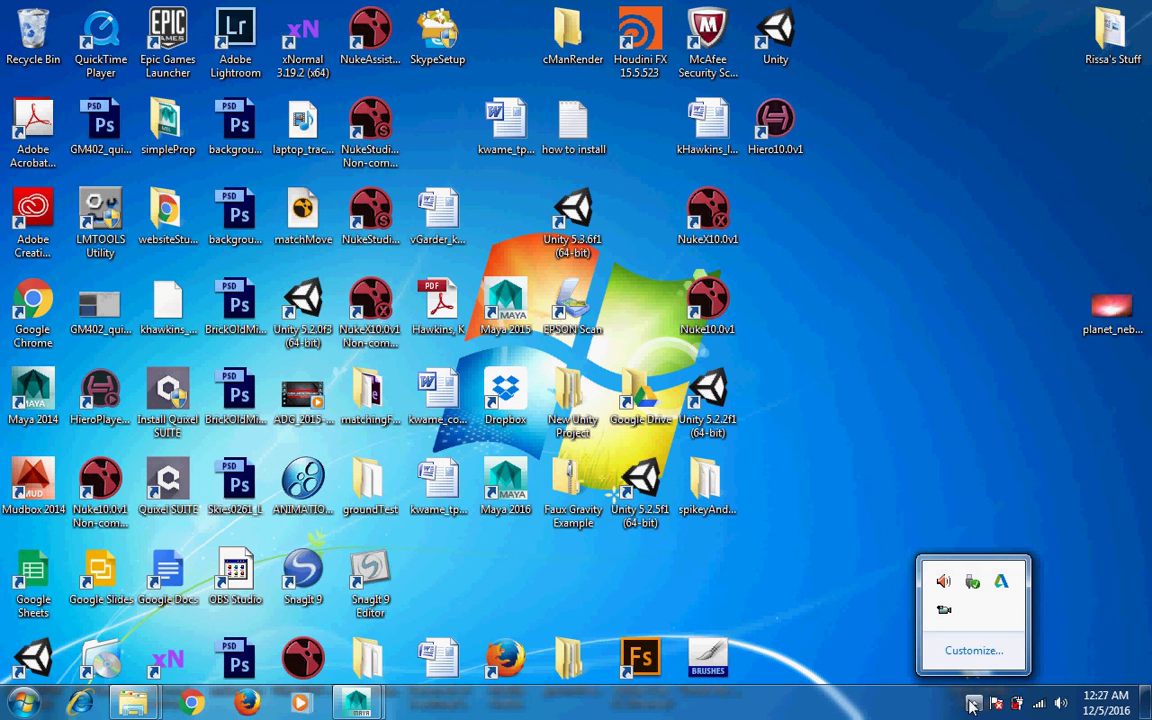
{"action": "double_click", "coordinate": [303, 575]}
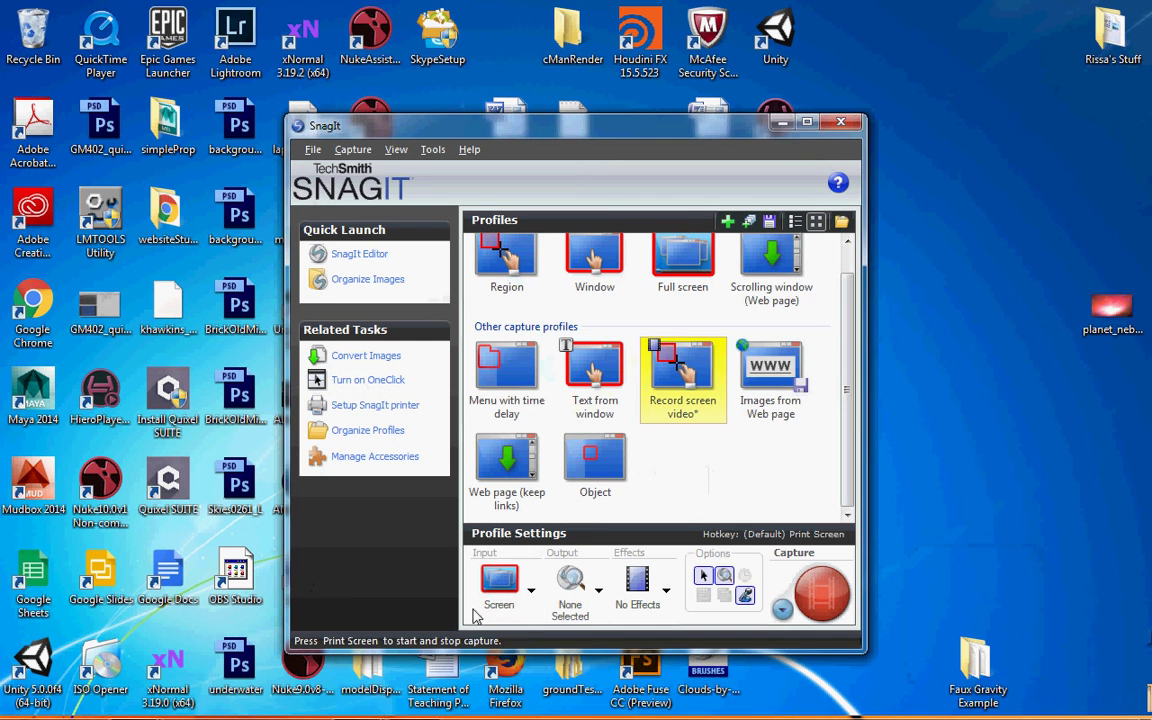